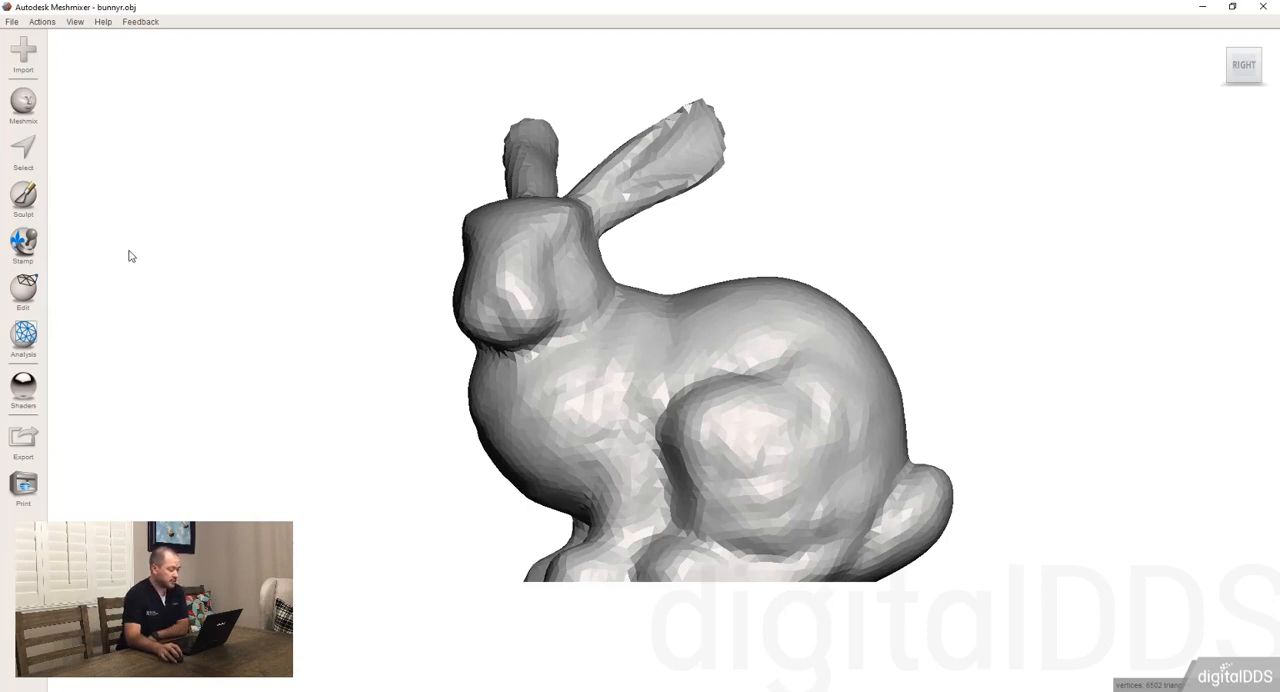
pyautogui.click(23, 199)
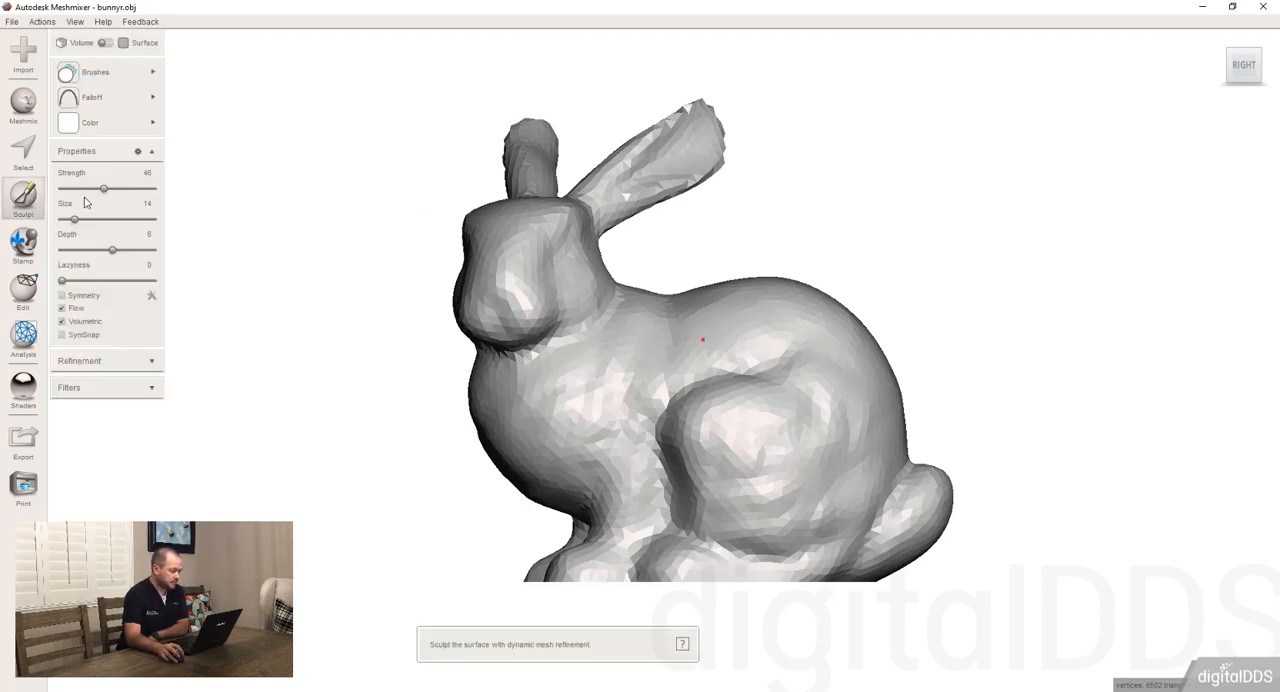
pyautogui.moveTo(667, 345); pyautogui.dragTo(695, 370, button='right')
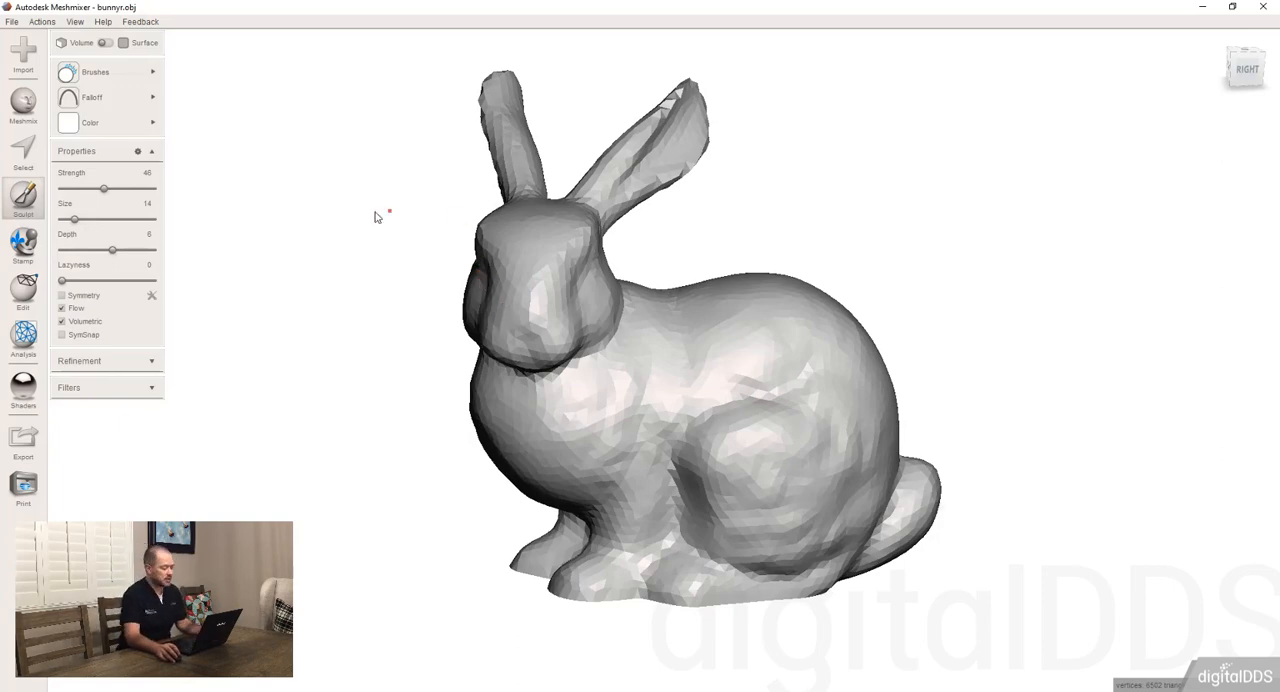
pyautogui.press('Escape')
# Start the Select tool, enlarge the Unwrap Brush to size 55, paint a selection across the bunny's flank and clear it
pyautogui.moveTo(671, 356)
pyautogui.mouseDown(button='right')
pyautogui.moveTo(544, 354)
pyautogui.moveTo(643, 339)
pyautogui.moveTo(679, 353)
pyautogui.moveTo(661, 376)
pyautogui.mouseUp(button='right')
pyautogui.press('s')
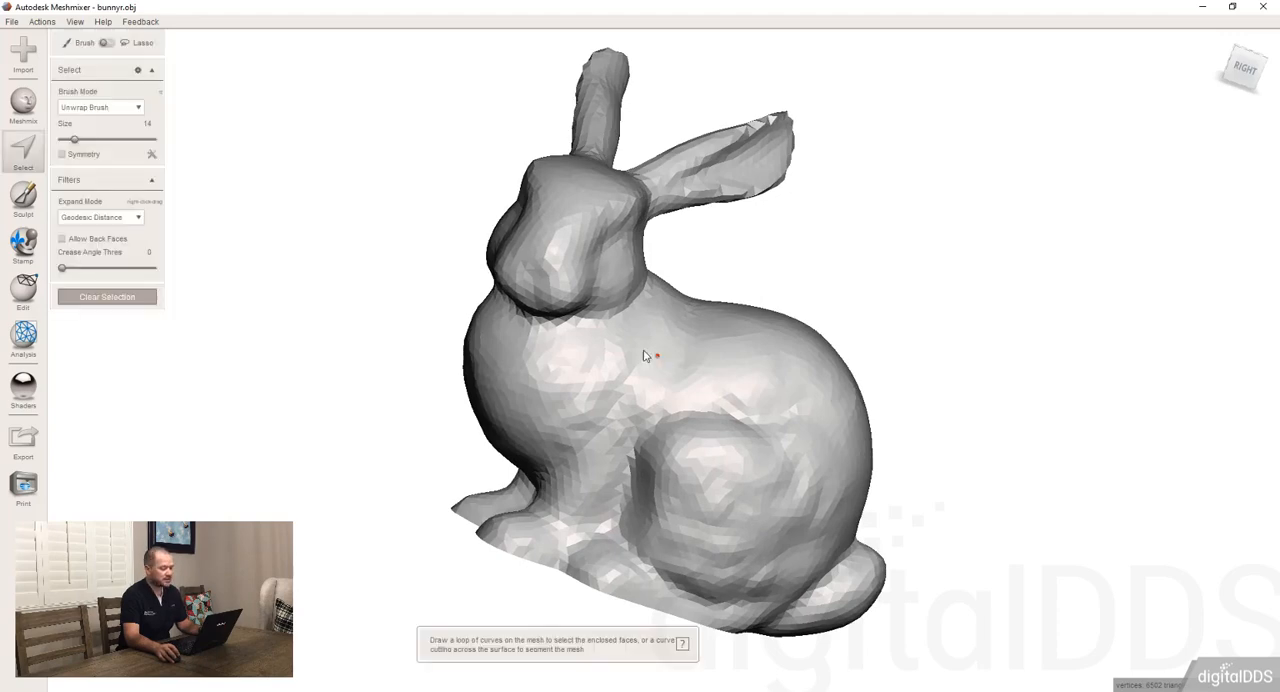
pyautogui.moveTo(313, 193); pyautogui.dragTo(330, 235, button='right')
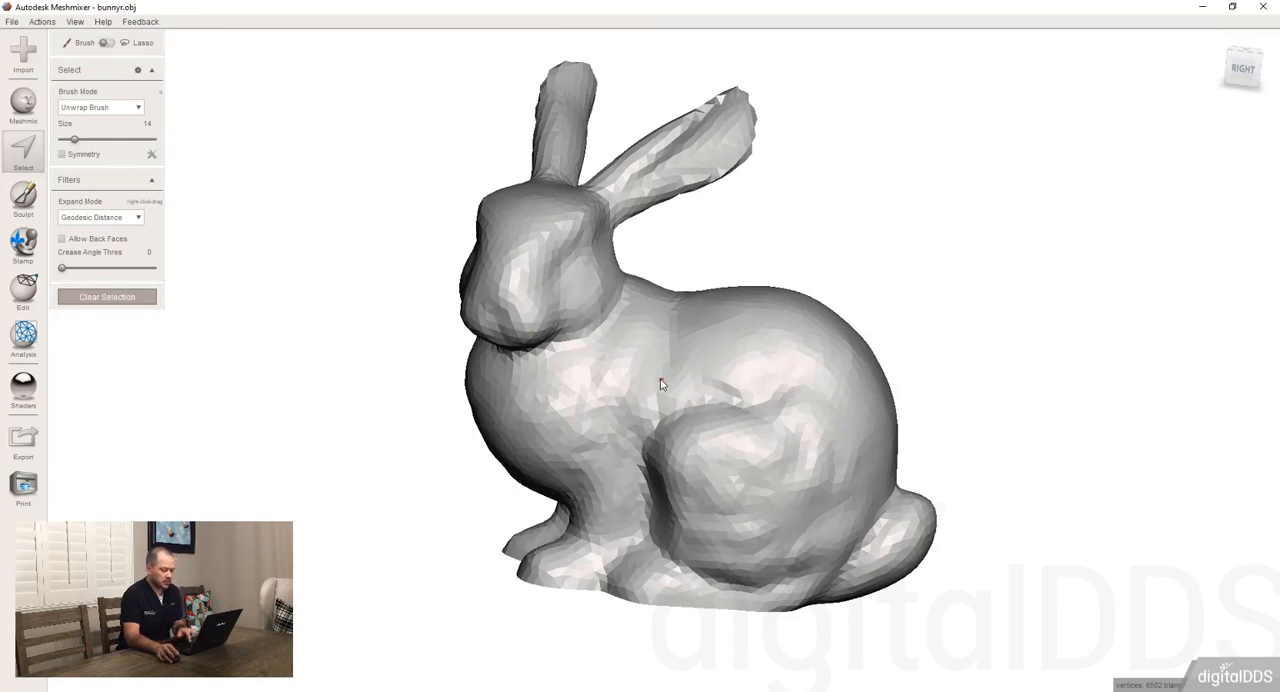
pyautogui.scroll(8, 632, 378)
pyautogui.moveTo(588, 392)
pyautogui.mouseDown()
pyautogui.moveTo(697, 369)
pyautogui.moveTo(625, 366)
pyautogui.moveTo(745, 345)
pyautogui.moveTo(686, 404)
pyautogui.moveTo(733, 392)
pyautogui.moveTo(692, 380)
pyautogui.moveTo(592, 390)
pyautogui.moveTo(601, 396)
pyautogui.mouseUp()
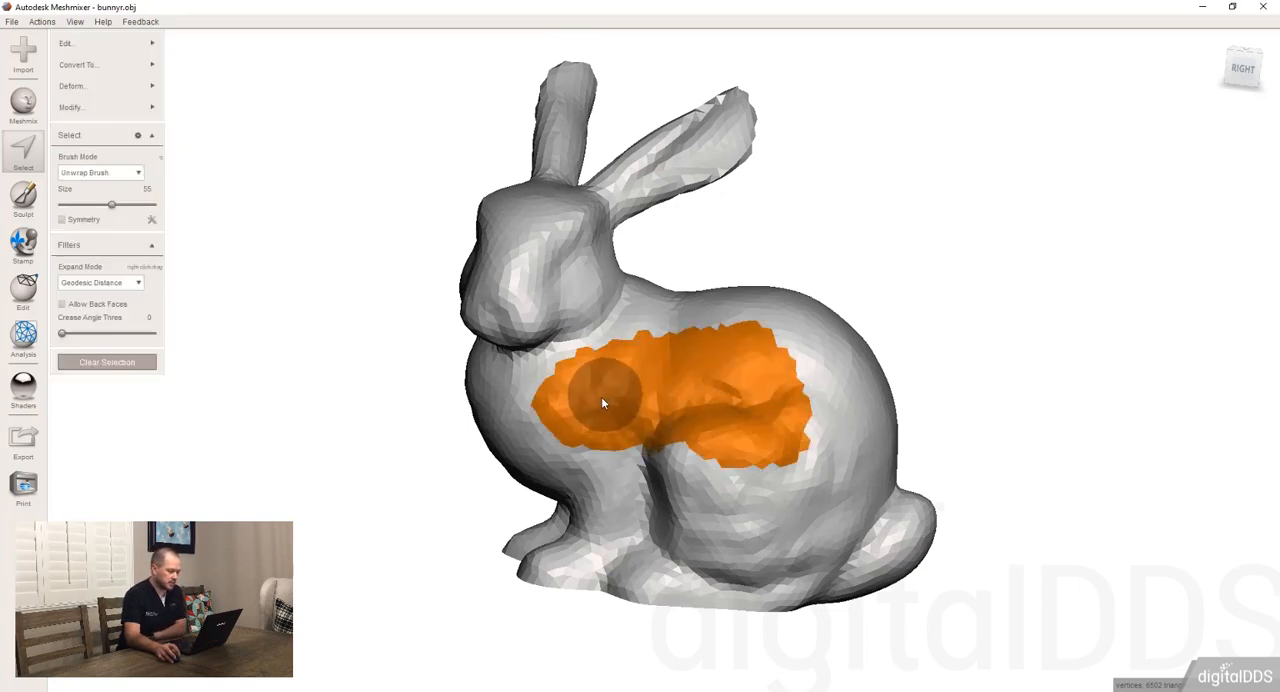
pyautogui.moveTo(657, 393); pyautogui.dragTo(375, 270, button='right')
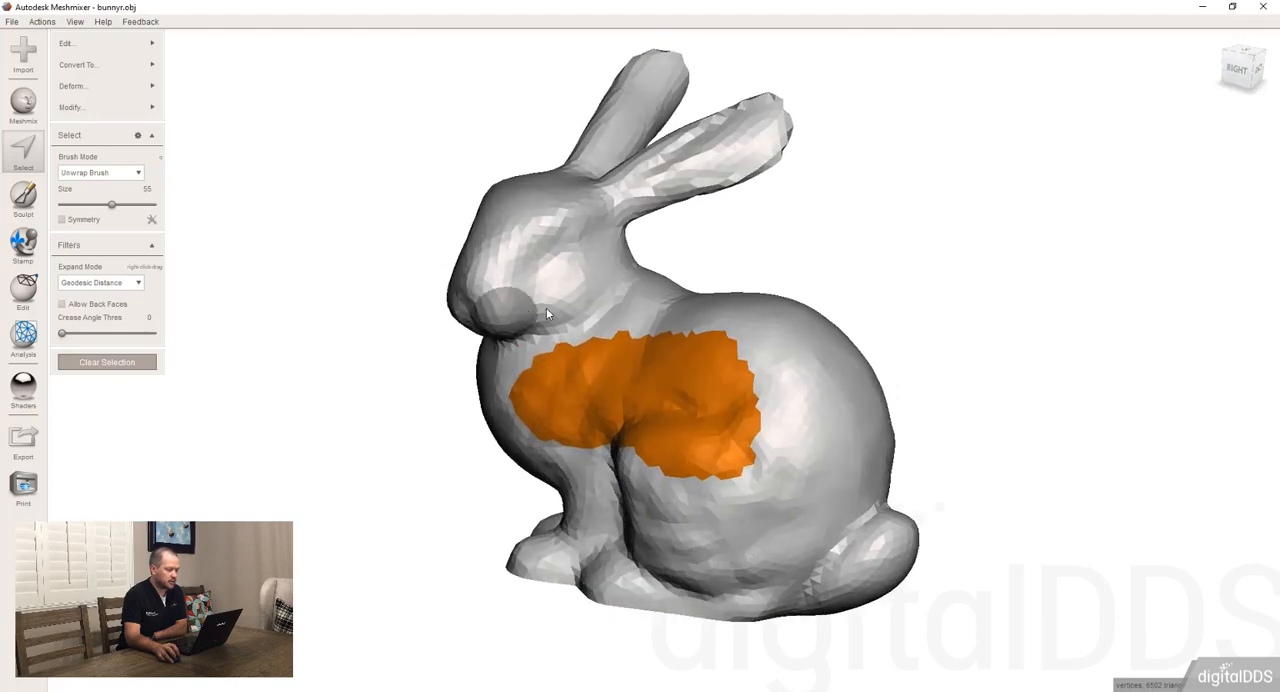
pyautogui.moveTo(546, 307); pyautogui.dragTo(579, 307, button='right')
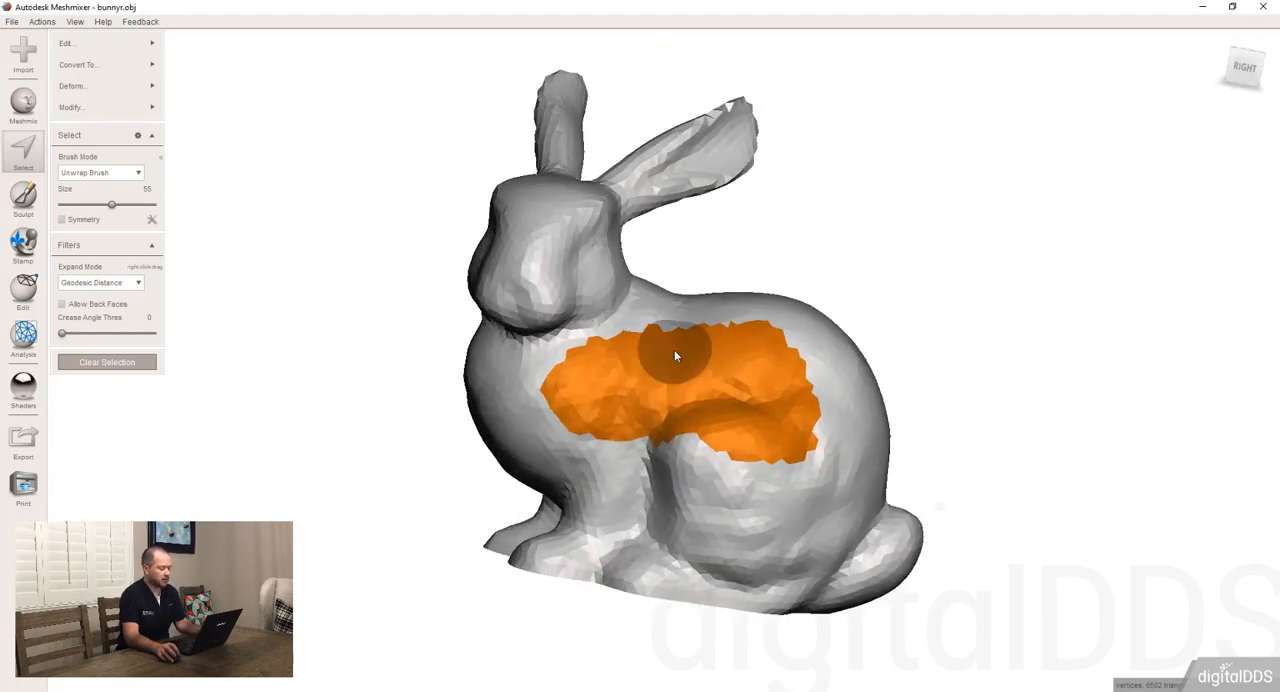
pyautogui.press('Escape')
# Select the bunny's head and ears with a lasso started outside the mesh and closed around them along the neck
pyautogui.moveTo(635, 368)
pyautogui.mouseDown(button='right')
pyautogui.moveTo(648, 394)
pyautogui.moveTo(648, 377)
pyautogui.mouseUp(button='right')
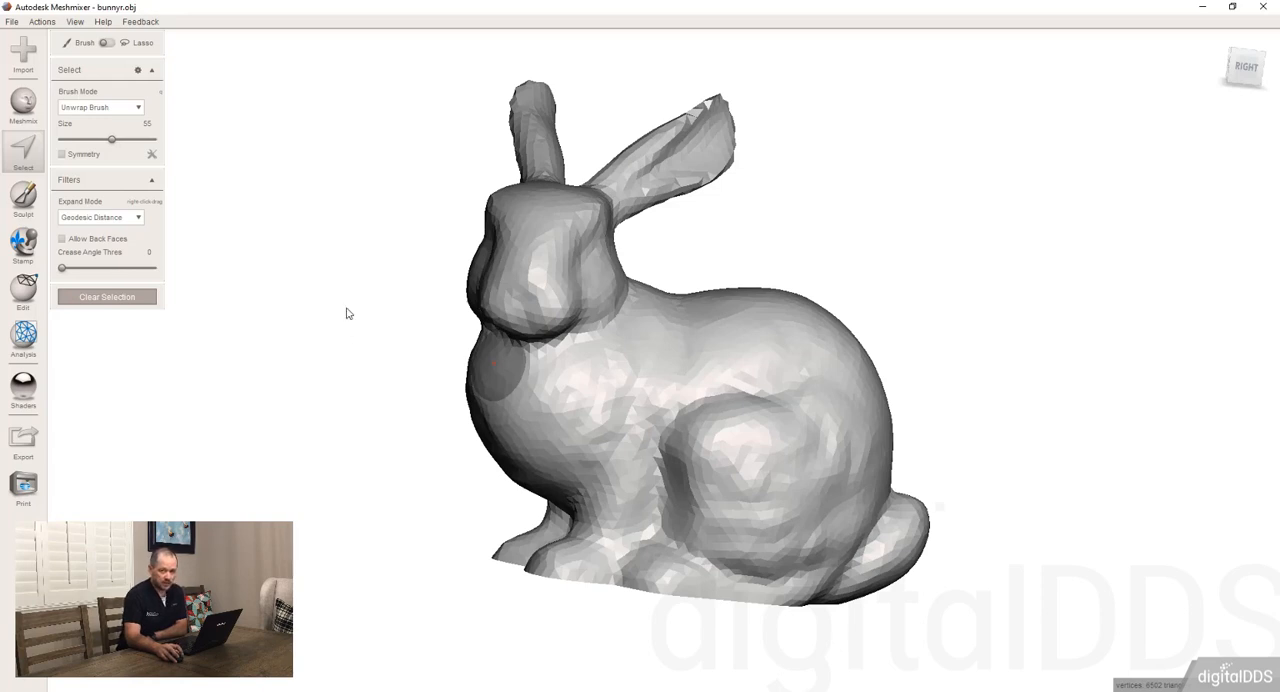
pyautogui.moveTo(344, 330)
pyautogui.mouseDown()
pyautogui.moveTo(403, 289)
pyautogui.moveTo(423, 380)
pyautogui.moveTo(430, 338)
pyautogui.mouseUp()
pyautogui.click(430, 341)
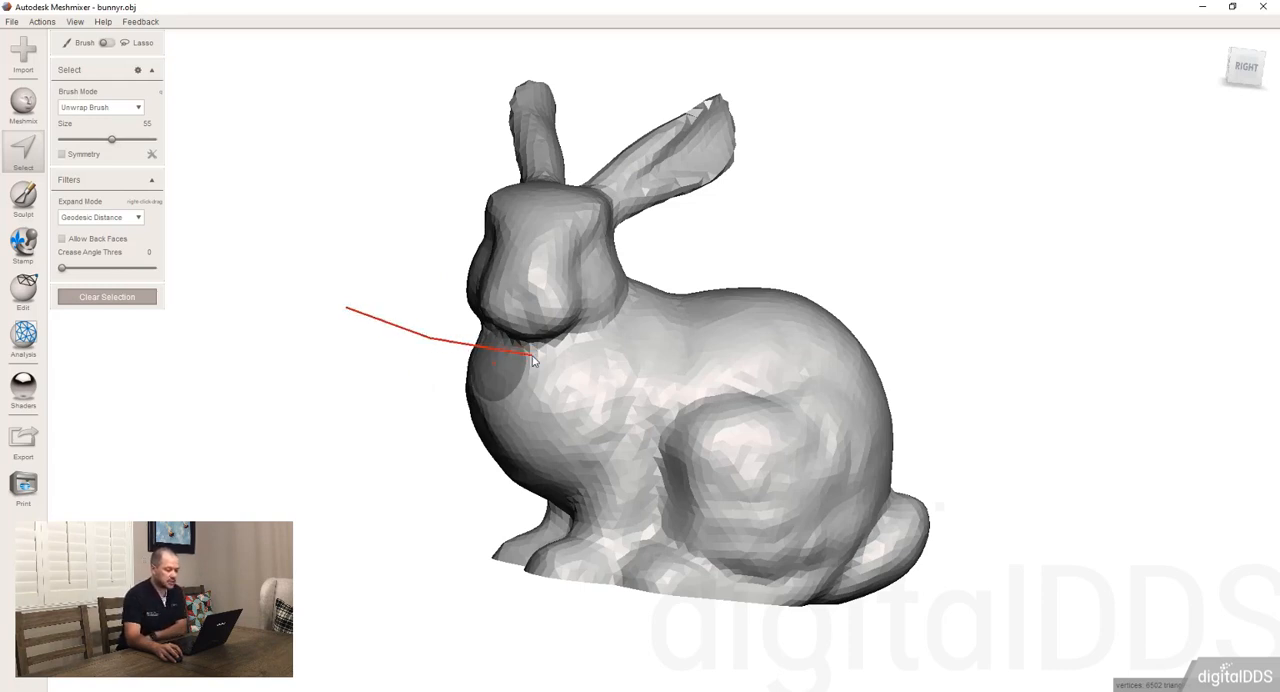
pyautogui.moveTo(601, 332)
pyautogui.mouseDown()
pyautogui.moveTo(794, 180)
pyautogui.moveTo(746, 54)
pyautogui.moveTo(463, 45)
pyautogui.moveTo(366, 331)
pyautogui.moveTo(346, 317)
pyautogui.moveTo(354, 306)
pyautogui.mouseUp()
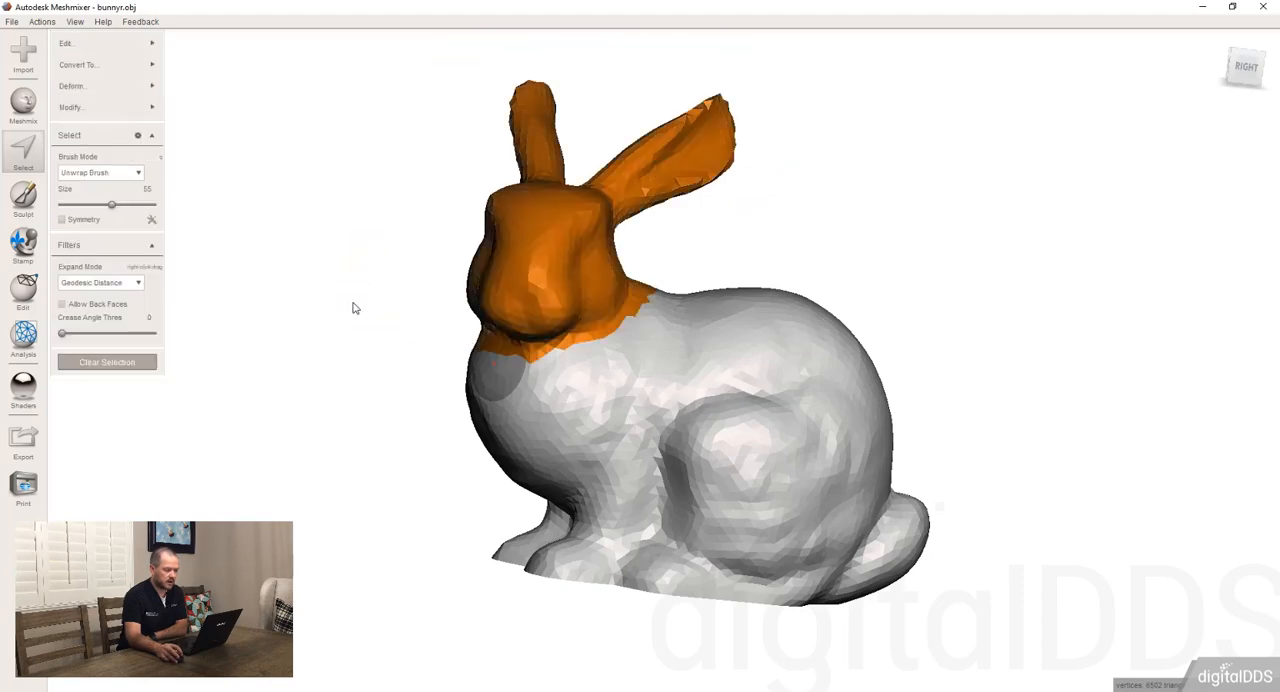
# Add the front of the bunny's chest to the head selection with a straight-sided lasso closed outside the mesh
pyautogui.moveTo(576, 420); pyautogui.dragTo(701, 375, button='right')
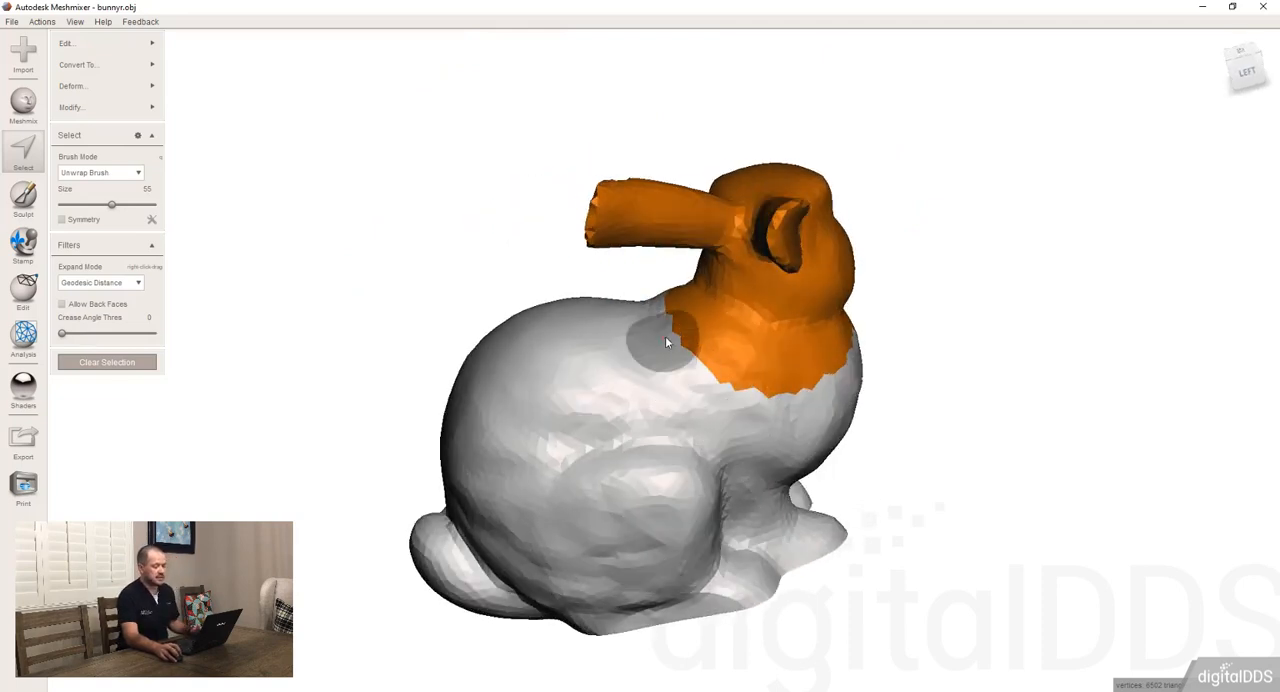
pyautogui.moveTo(656, 319)
pyautogui.keyDown('ctrl'); pyautogui.mouseDown()
pyautogui.moveTo(750, 373)
pyautogui.moveTo(805, 376)
pyautogui.mouseUp(); pyautogui.keyUp('ctrl')
pyautogui.moveTo(877, 423); pyautogui.dragTo(850, 346, button='right')
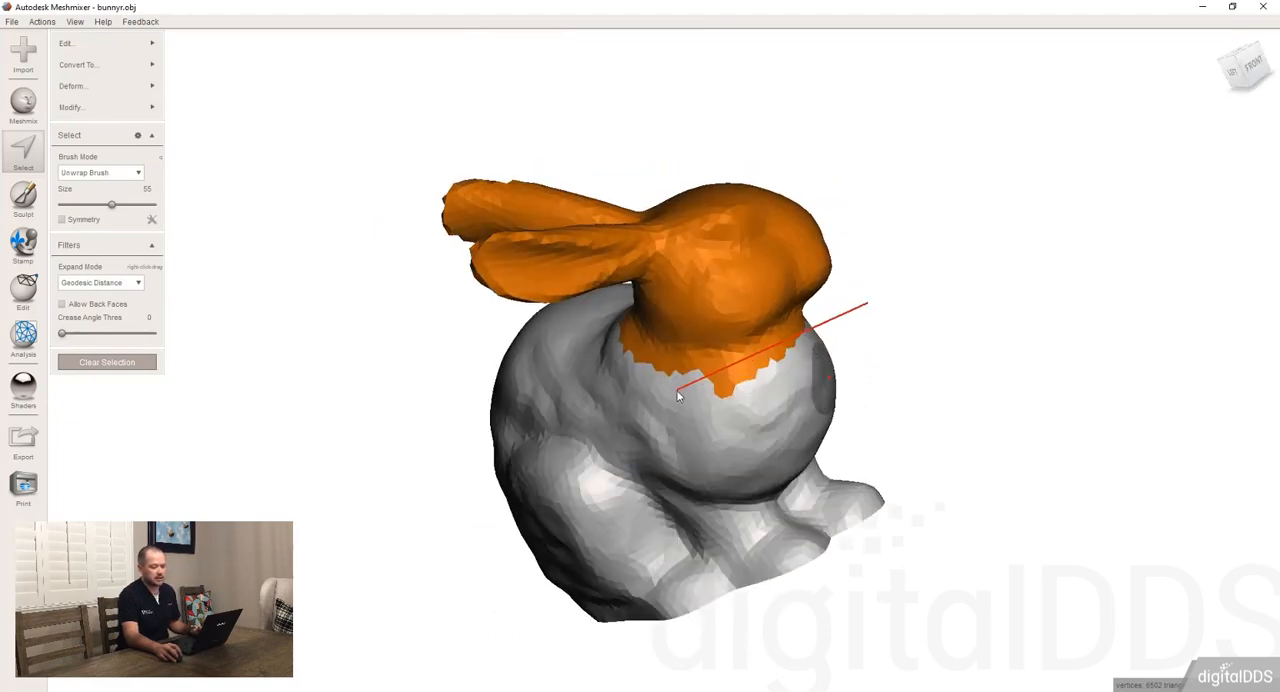
pyautogui.click(677, 390)
pyautogui.click(717, 433)
pyautogui.click(975, 420)
pyautogui.click(868, 301)
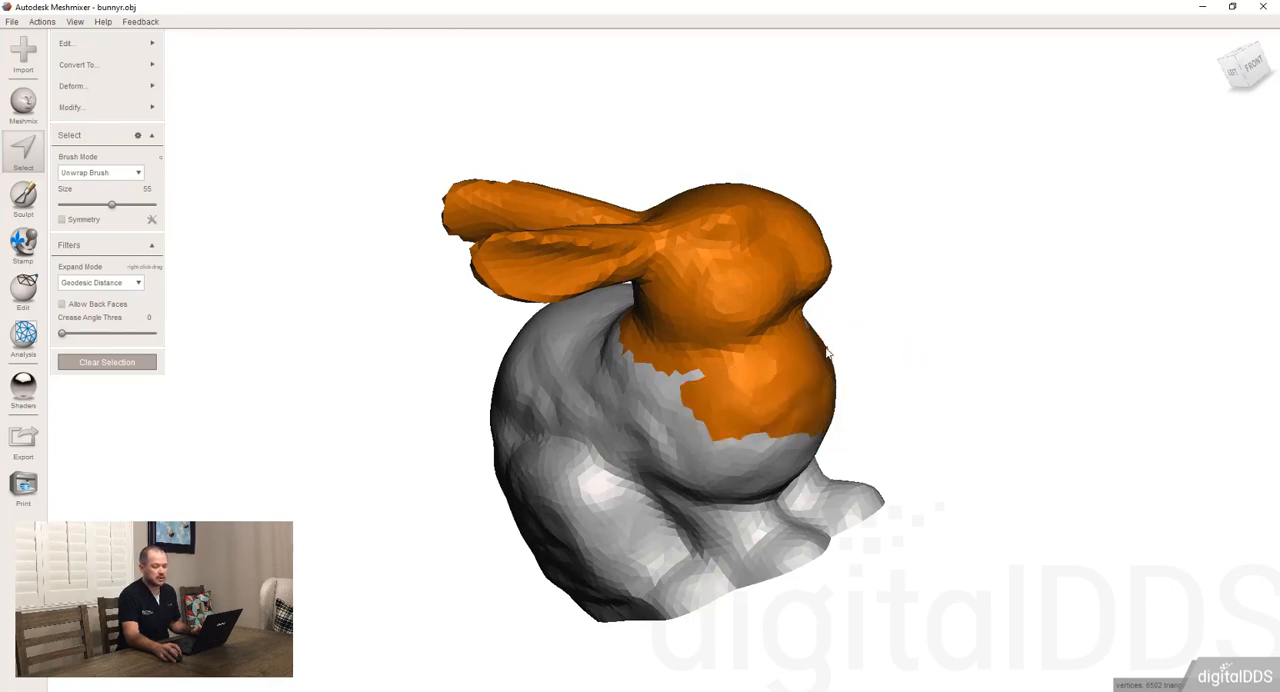
# Change the selection to the head plus a band around the lower chest and flank, and clear it
pyautogui.moveTo(727, 397)
pyautogui.keyDown('ctrl'); pyautogui.mouseDown()
pyautogui.moveTo(758, 404)
pyautogui.moveTo(728, 414)
pyautogui.moveTo(777, 406)
pyautogui.mouseUp(); pyautogui.keyUp('ctrl')
pyautogui.moveTo(777, 406)
pyautogui.mouseDown(button='right')
pyautogui.moveTo(618, 414)
pyautogui.moveTo(637, 405)
pyautogui.mouseUp(button='right')
pyautogui.moveTo(561, 414)
pyautogui.keyDown('ctrl'); pyautogui.mouseDown()
pyautogui.moveTo(677, 358)
pyautogui.moveTo(634, 389)
pyautogui.moveTo(661, 354)
pyautogui.mouseUp(); pyautogui.keyUp('ctrl')
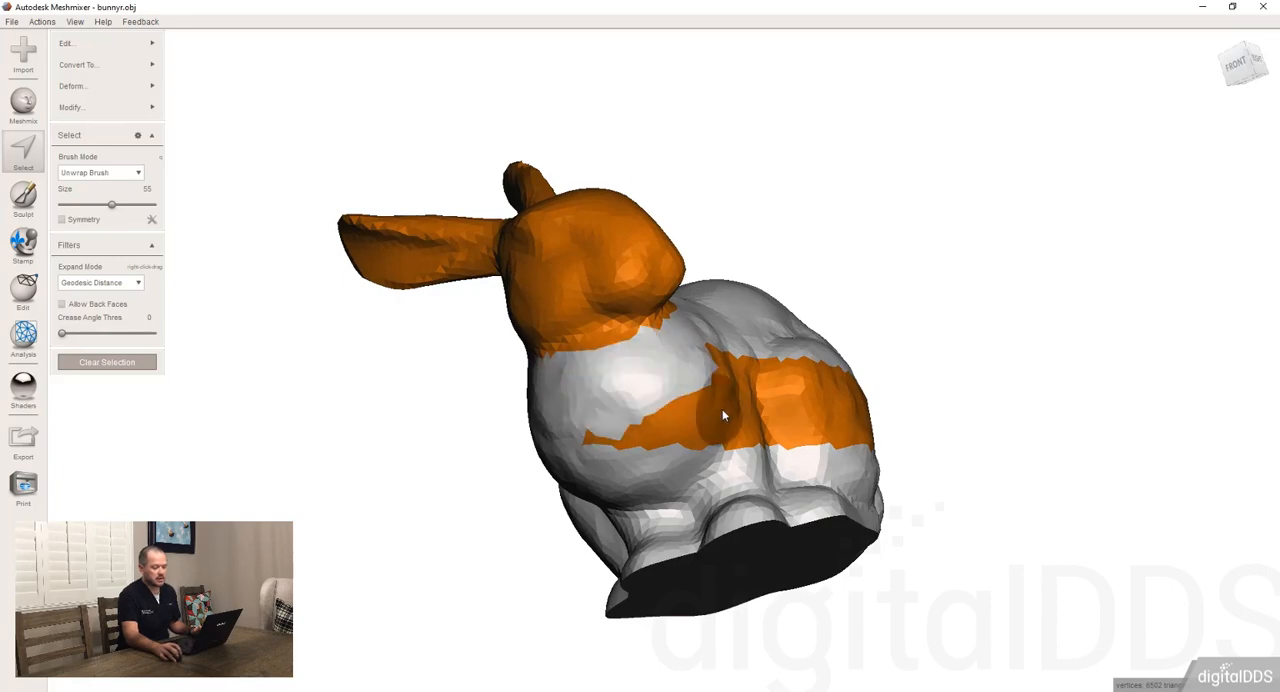
pyautogui.moveTo(721, 410); pyautogui.dragTo(579, 459, button='right')
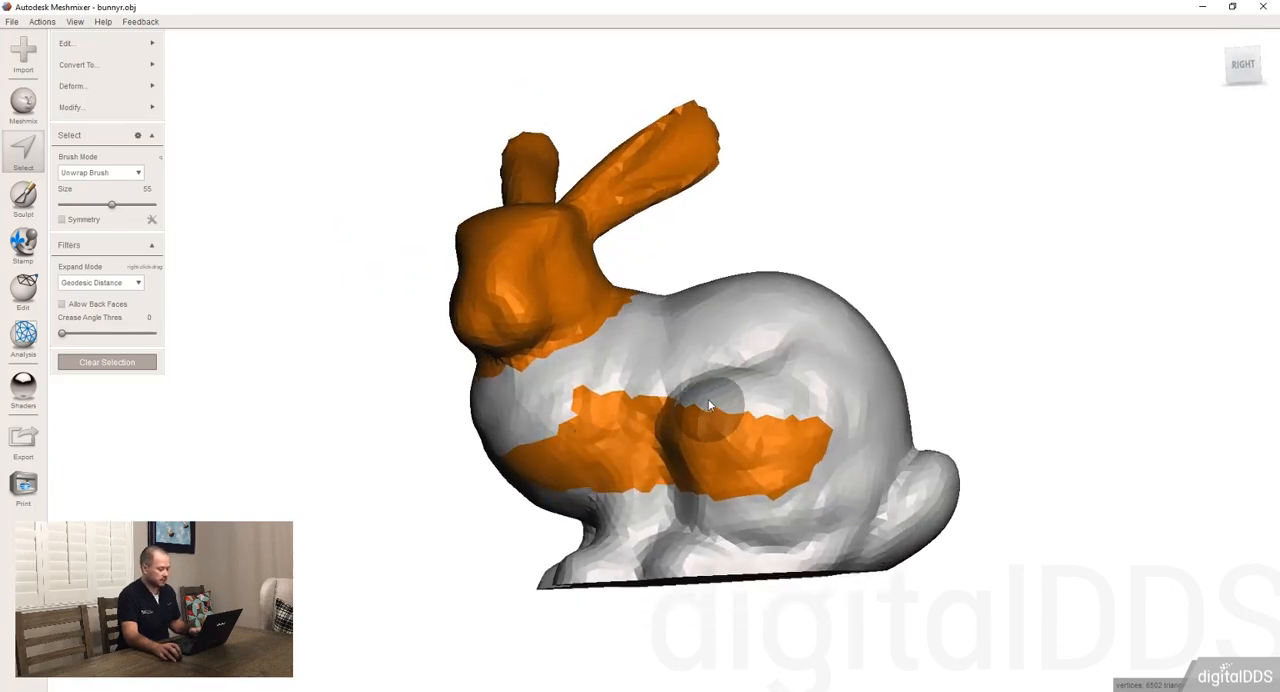
pyautogui.press('Escape')
# Brush a patch of selected faces over the bunny's haunch and back, and clear the selection
pyautogui.moveTo(689, 382)
pyautogui.mouseDown()
pyautogui.moveTo(731, 400)
pyautogui.moveTo(768, 312)
pyautogui.moveTo(812, 387)
pyautogui.mouseUp()
pyautogui.moveTo(812, 387)
pyautogui.mouseDown(button='right')
pyautogui.moveTo(323, 380)
pyautogui.moveTo(788, 378)
pyautogui.moveTo(802, 355)
pyautogui.mouseUp(button='right')
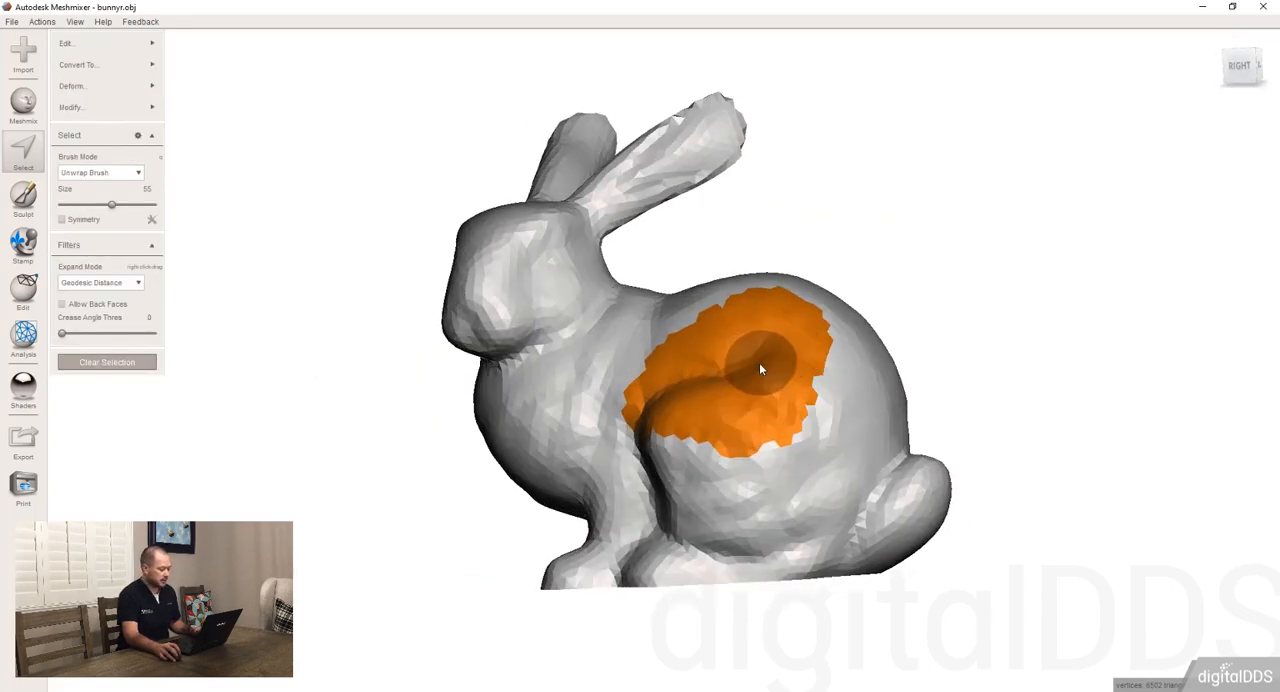
pyautogui.press('Escape')
# Select a diagonal band through the bunny's back and haunch with a lasso drawn from outside the mesh
pyautogui.moveTo(734, 394); pyautogui.dragTo(766, 406, button='right')
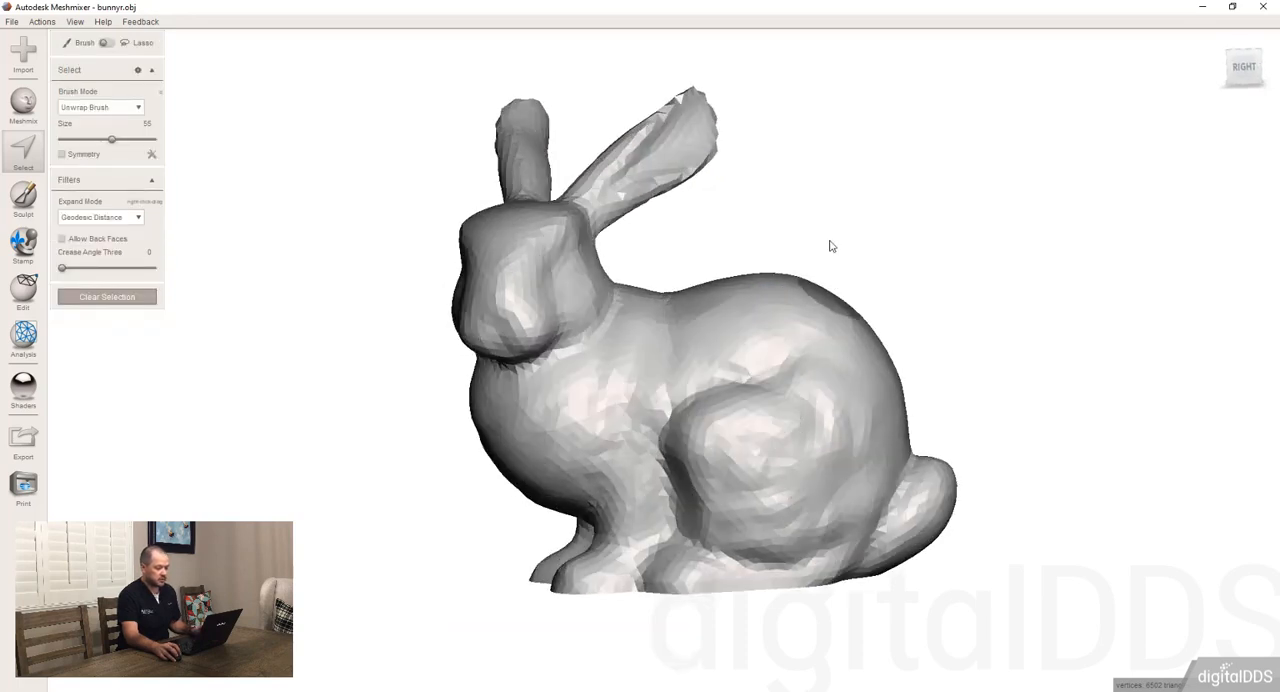
pyautogui.moveTo(843, 213)
pyautogui.mouseDown()
pyautogui.moveTo(632, 478)
pyautogui.moveTo(757, 532)
pyautogui.moveTo(903, 289)
pyautogui.moveTo(846, 237)
pyautogui.moveTo(843, 214)
pyautogui.mouseUp()
pyautogui.moveTo(965, 398); pyautogui.dragTo(609, 490, button='right')
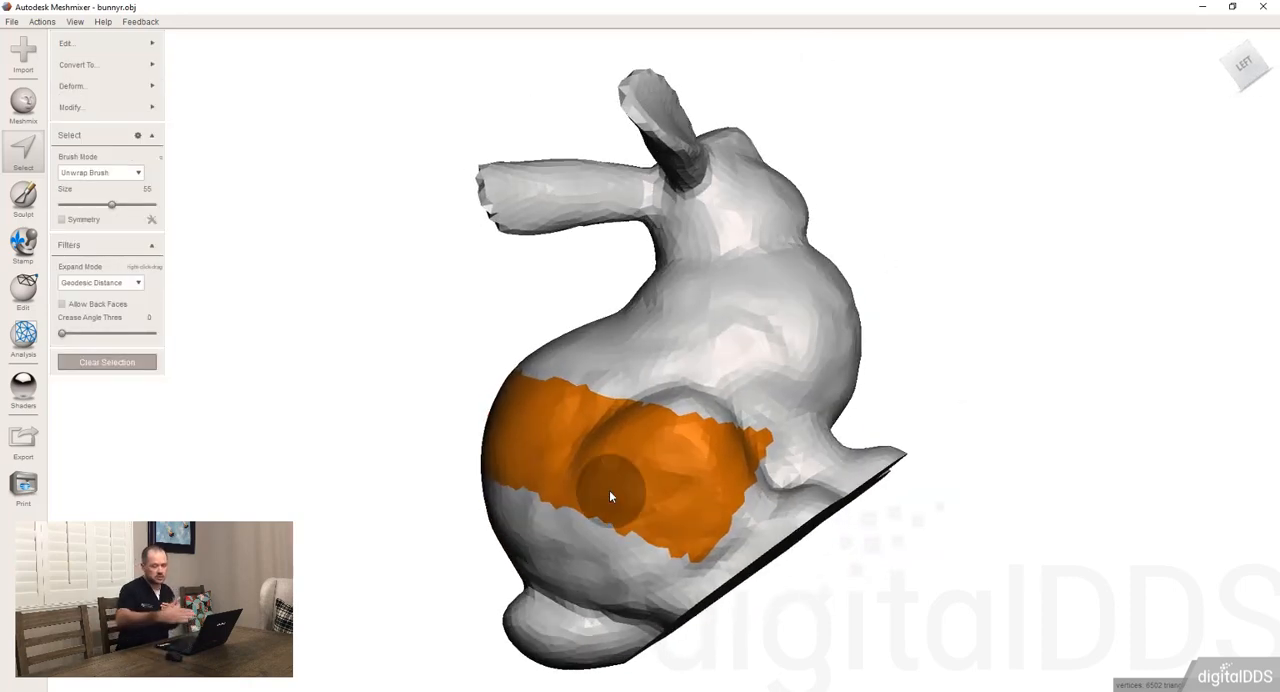
pyautogui.moveTo(371, 509); pyautogui.dragTo(816, 408, button='right')
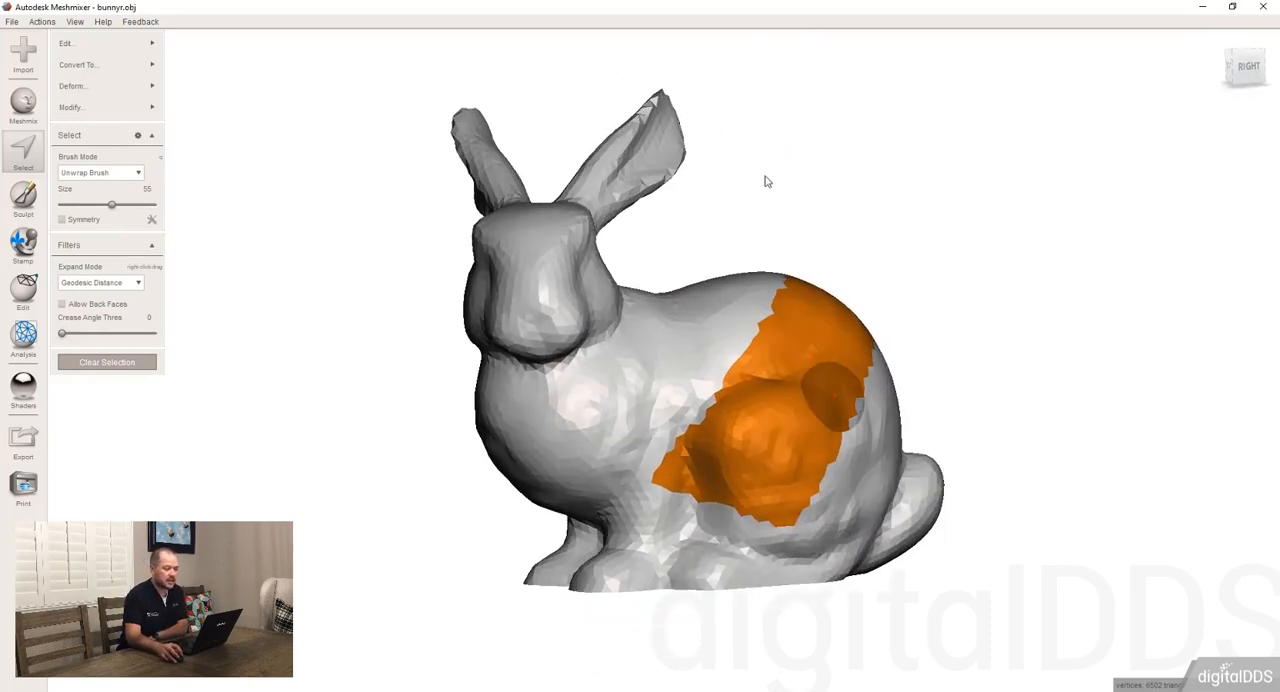
# Segment the mesh with cutting lines drawn across it, selecting in turn the head, the rear body, the top of the head and the tail end
pyautogui.moveTo(728, 230); pyautogui.dragTo(380, 524)
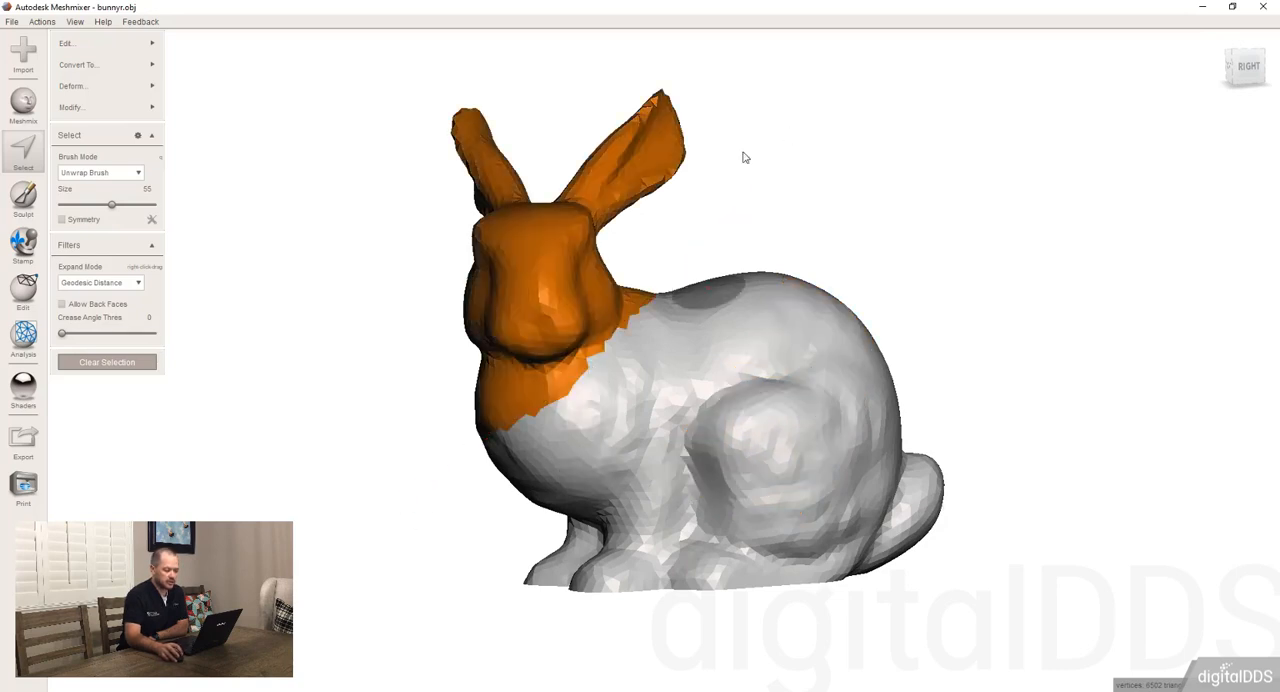
pyautogui.moveTo(741, 153); pyautogui.dragTo(624, 640)
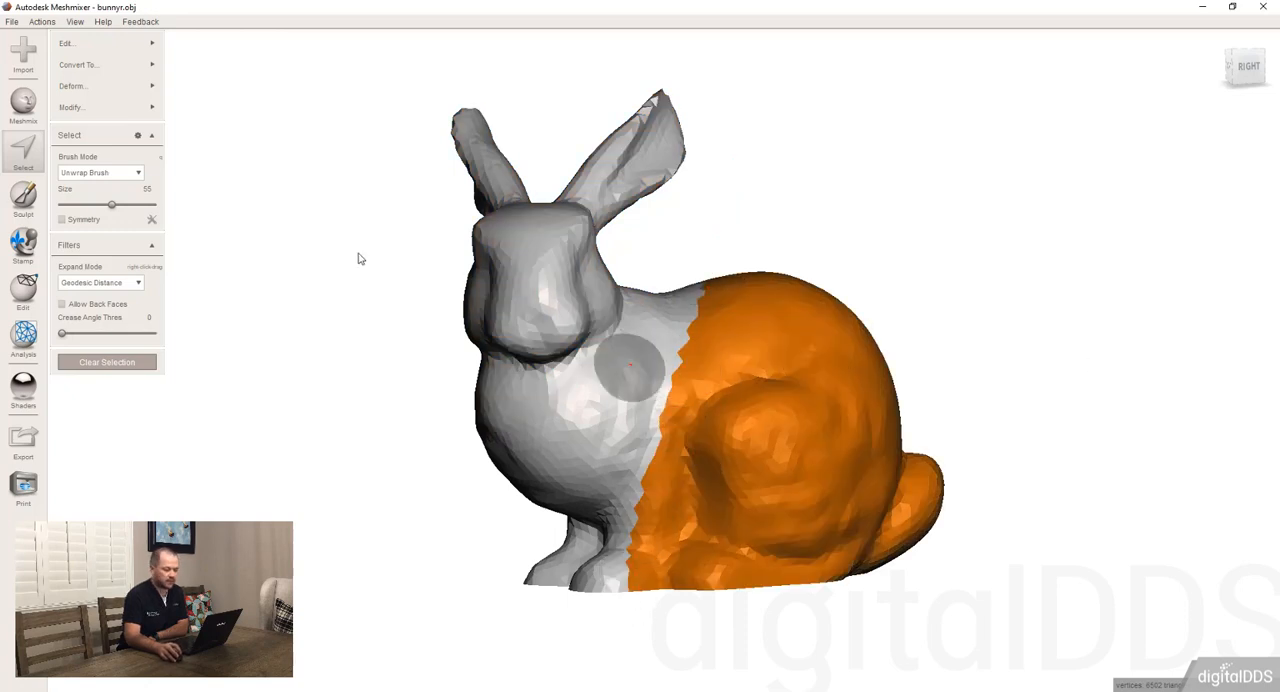
pyautogui.moveTo(749, 203); pyautogui.dragTo(322, 333)
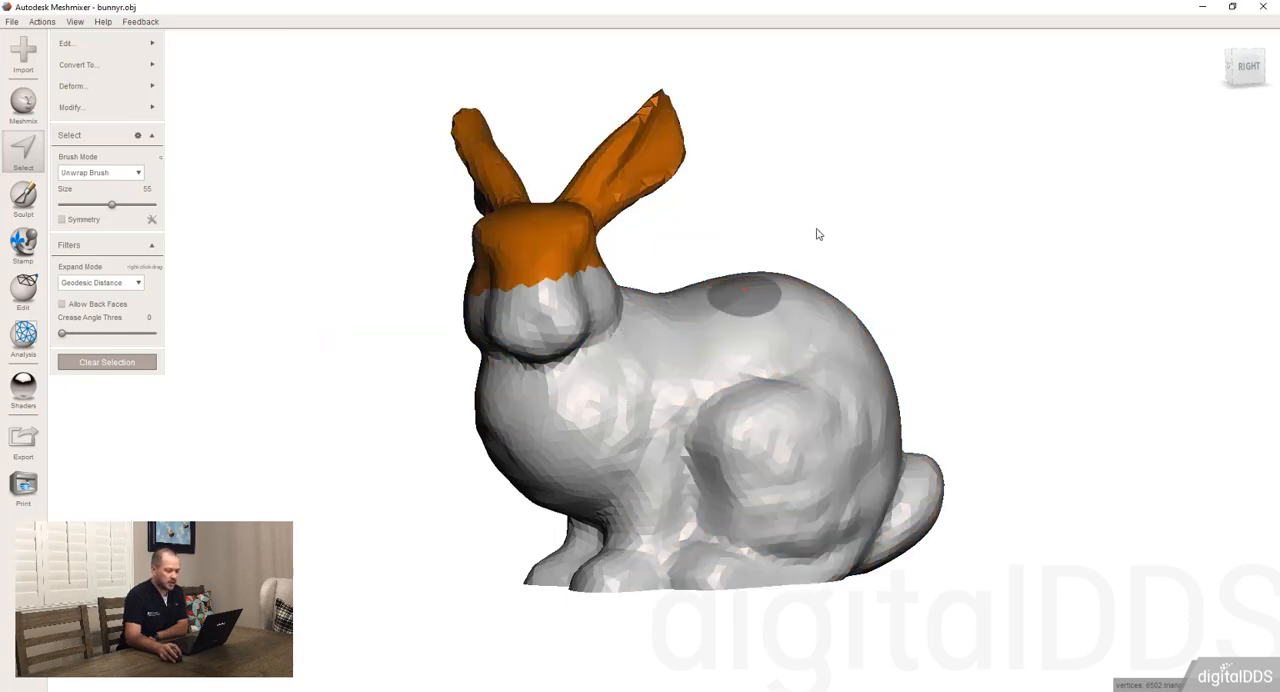
pyautogui.moveTo(887, 266); pyautogui.dragTo(811, 634)
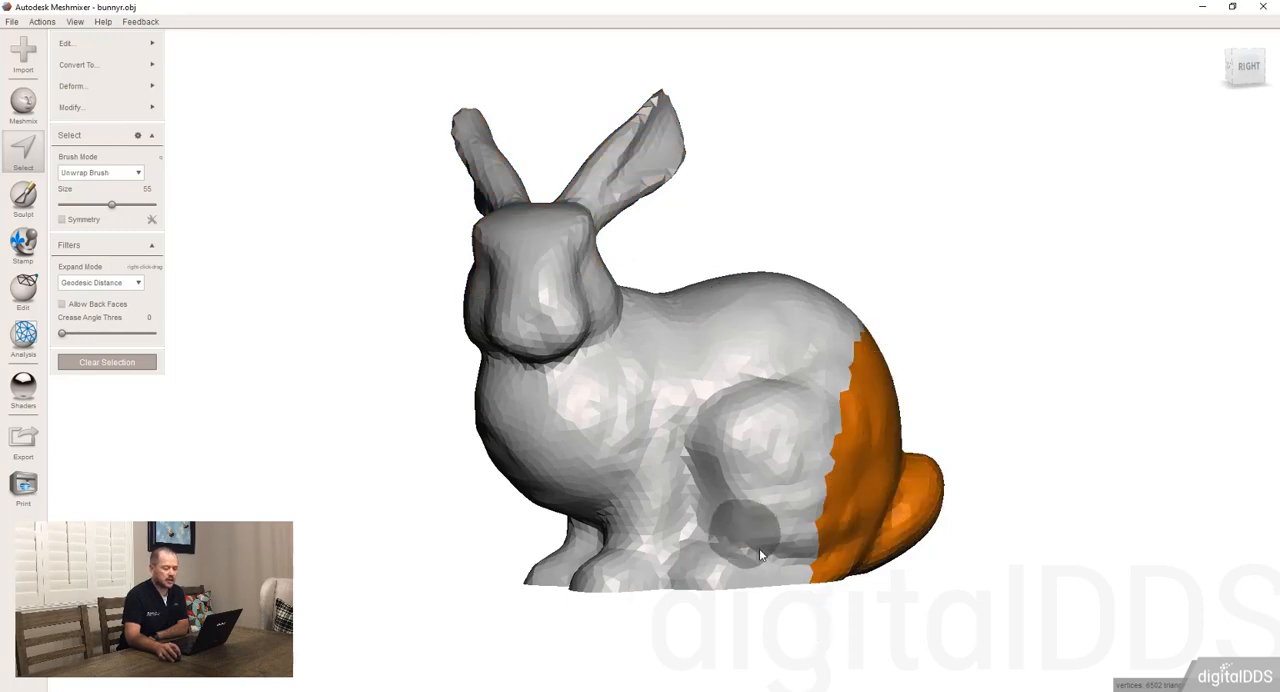
pyautogui.moveTo(893, 271)
pyautogui.mouseDown()
pyautogui.moveTo(795, 651)
pyautogui.moveTo(897, 251)
pyautogui.mouseUp()
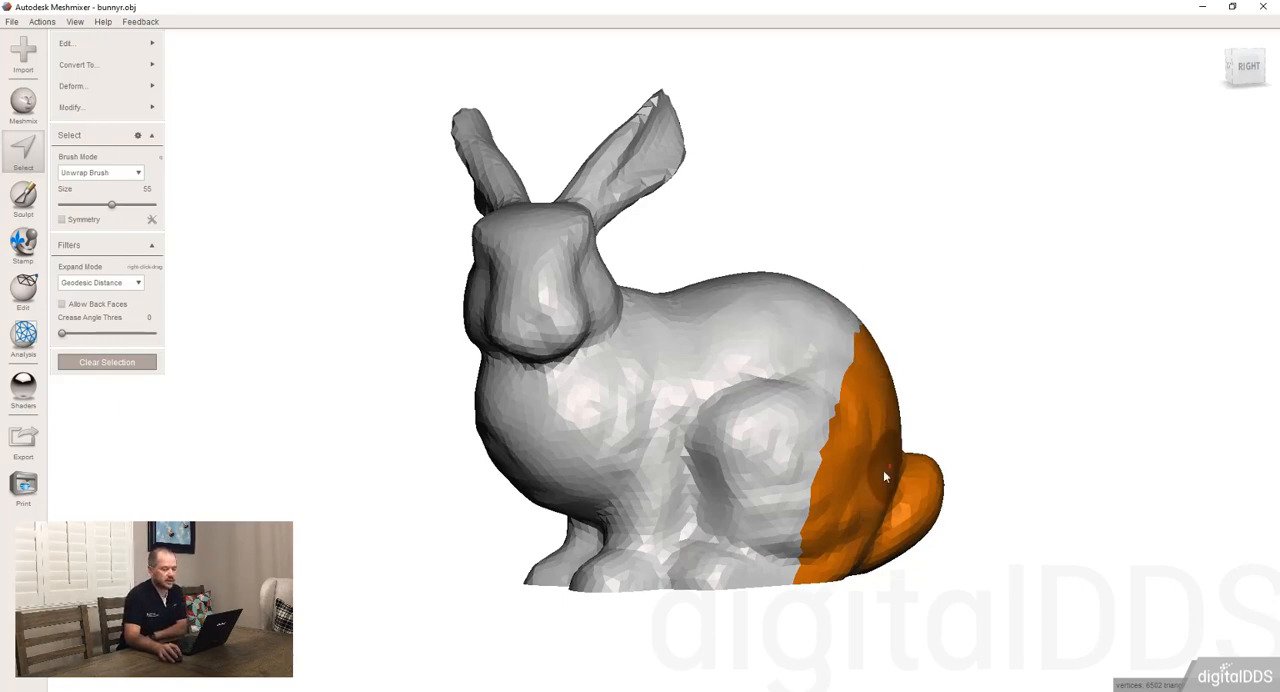
pyautogui.moveTo(883, 471)
pyautogui.mouseDown(button='right')
pyautogui.moveTo(755, 438)
pyautogui.moveTo(692, 472)
pyautogui.moveTo(878, 470)
pyautogui.mouseUp(button='right')
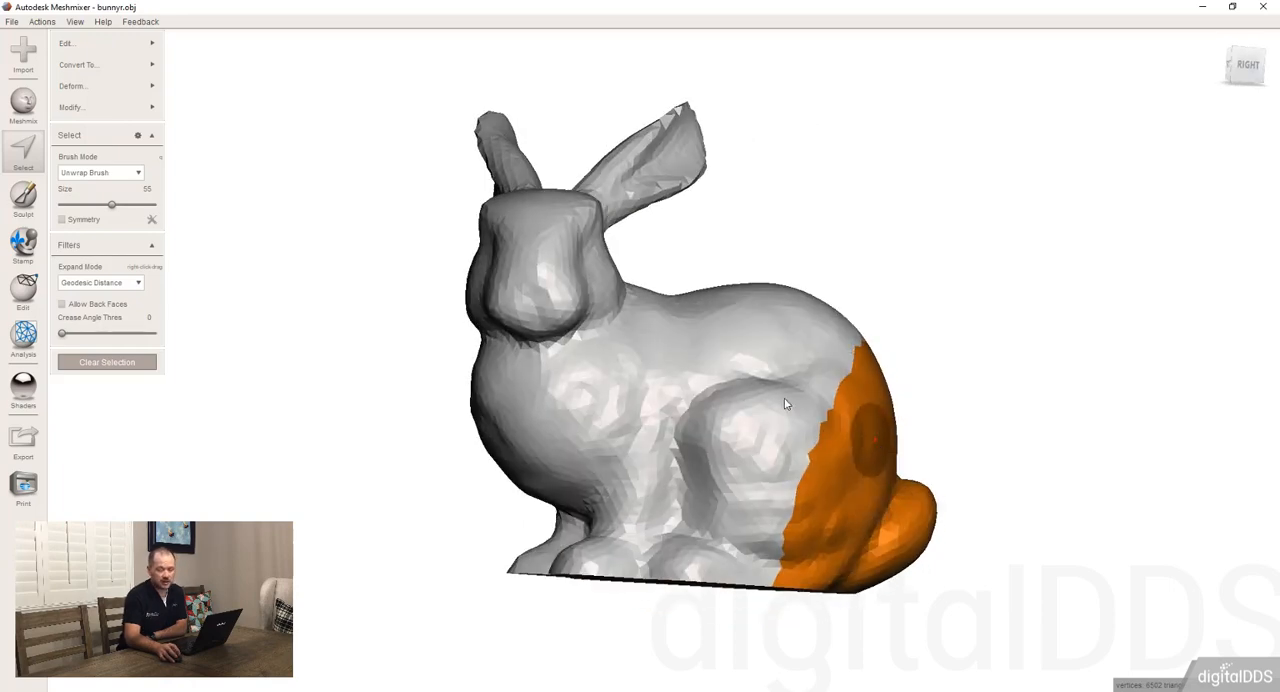
pyautogui.moveTo(752, 401); pyautogui.dragTo(705, 405, button='right')
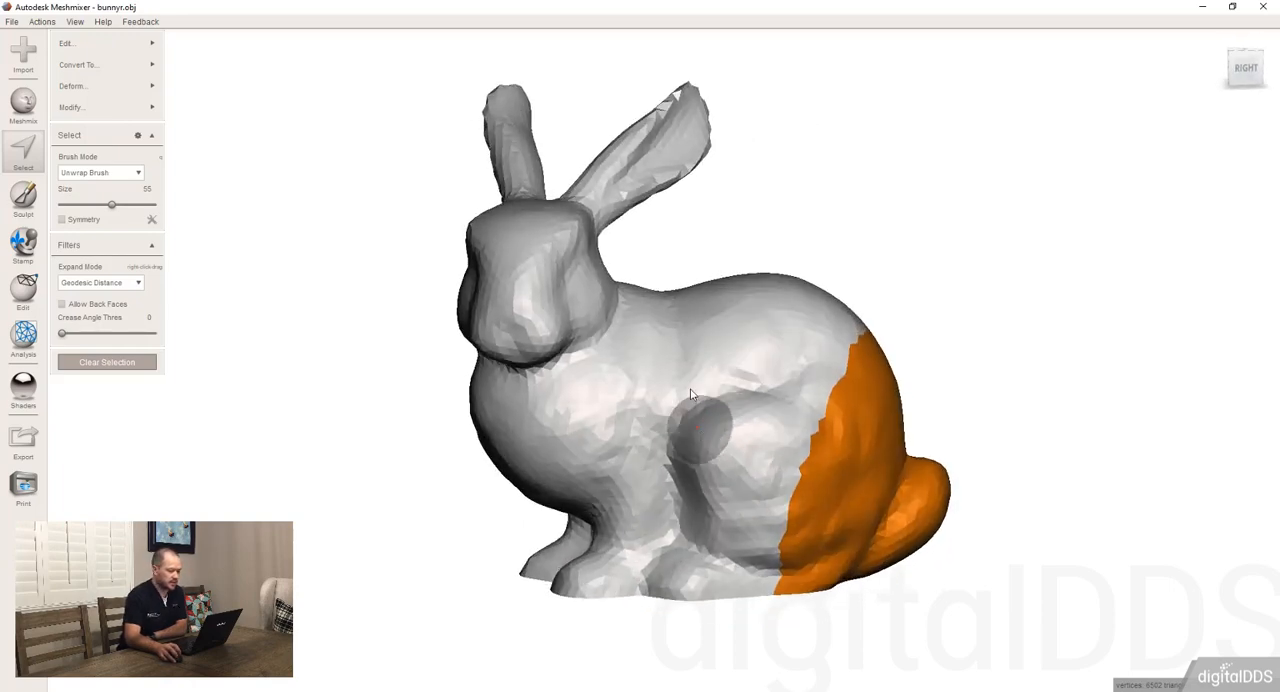
# Select the upper body and several irregular patches across the bunny with freehand curves, and clear the selection
pyautogui.moveTo(833, 179)
pyautogui.mouseDown()
pyautogui.moveTo(291, 363)
pyautogui.moveTo(820, 400)
pyautogui.mouseUp()
pyautogui.moveTo(1035, 347)
pyautogui.mouseDown(button='right')
pyautogui.moveTo(852, 422)
pyautogui.moveTo(923, 287)
pyautogui.mouseUp(button='right')
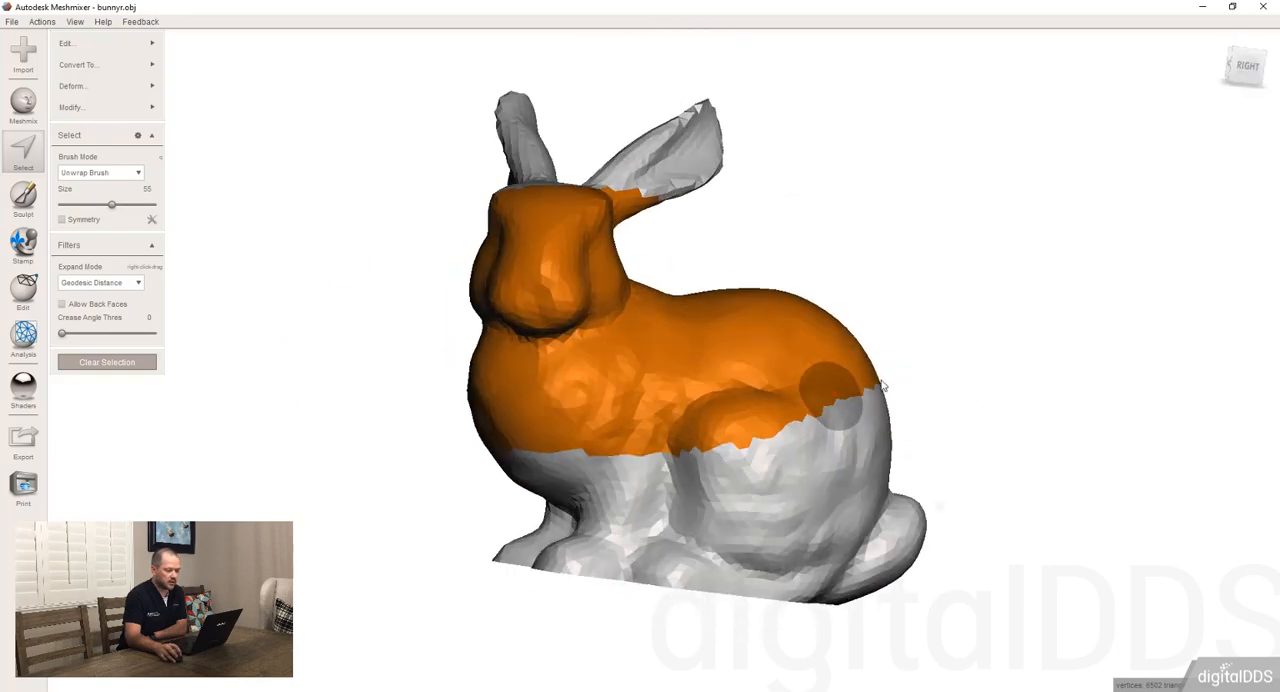
pyautogui.moveTo(923, 287)
pyautogui.mouseDown()
pyautogui.moveTo(390, 258)
pyautogui.moveTo(923, 282)
pyautogui.moveTo(1010, 310)
pyautogui.mouseUp()
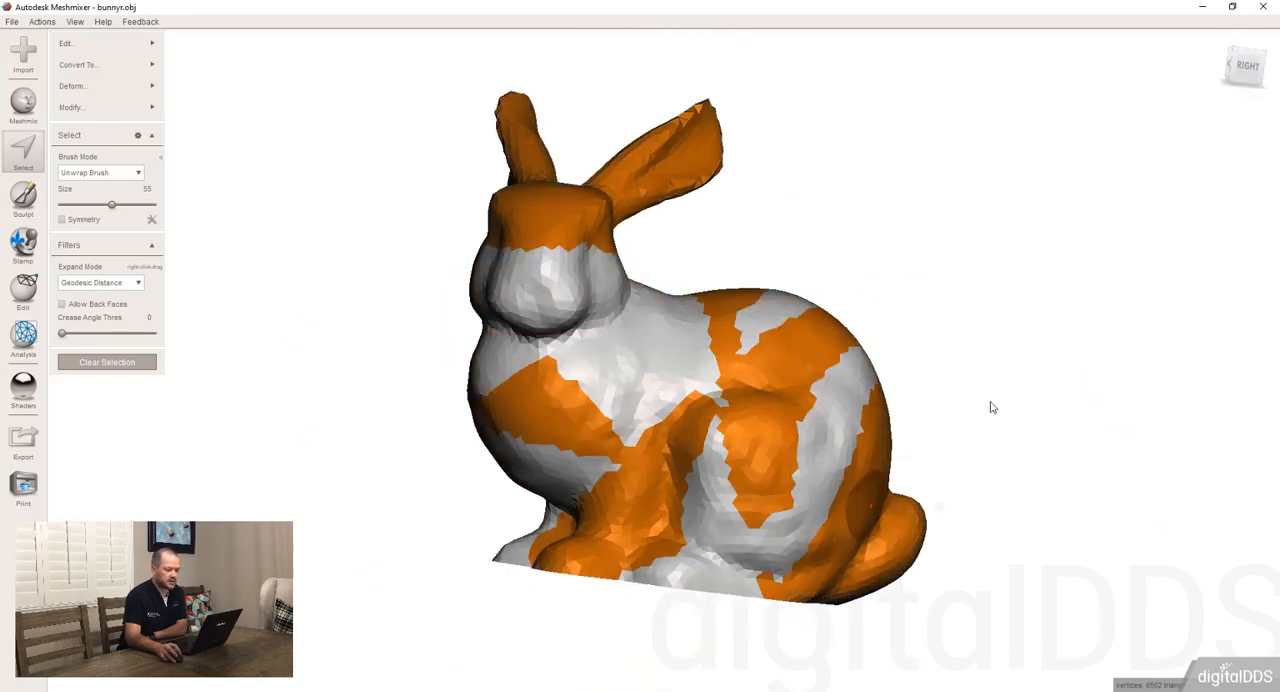
pyautogui.moveTo(701, 363); pyautogui.dragTo(671, 349, button='right')
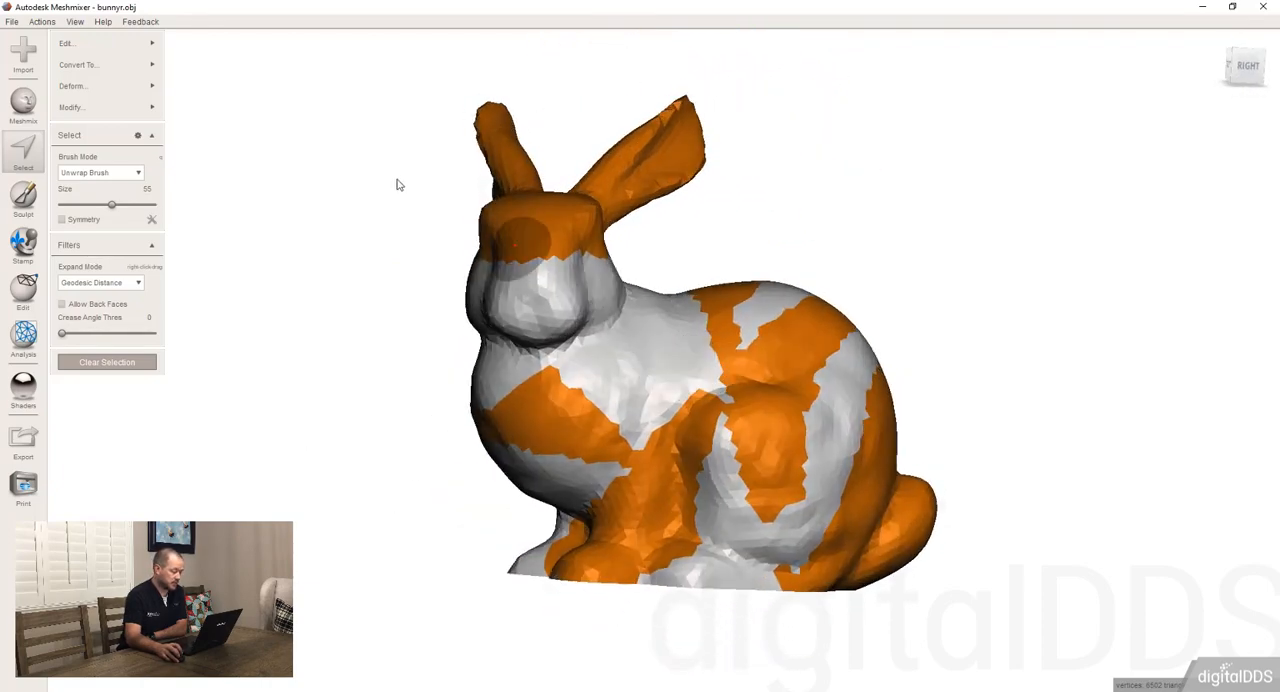
pyautogui.moveTo(146, 108)
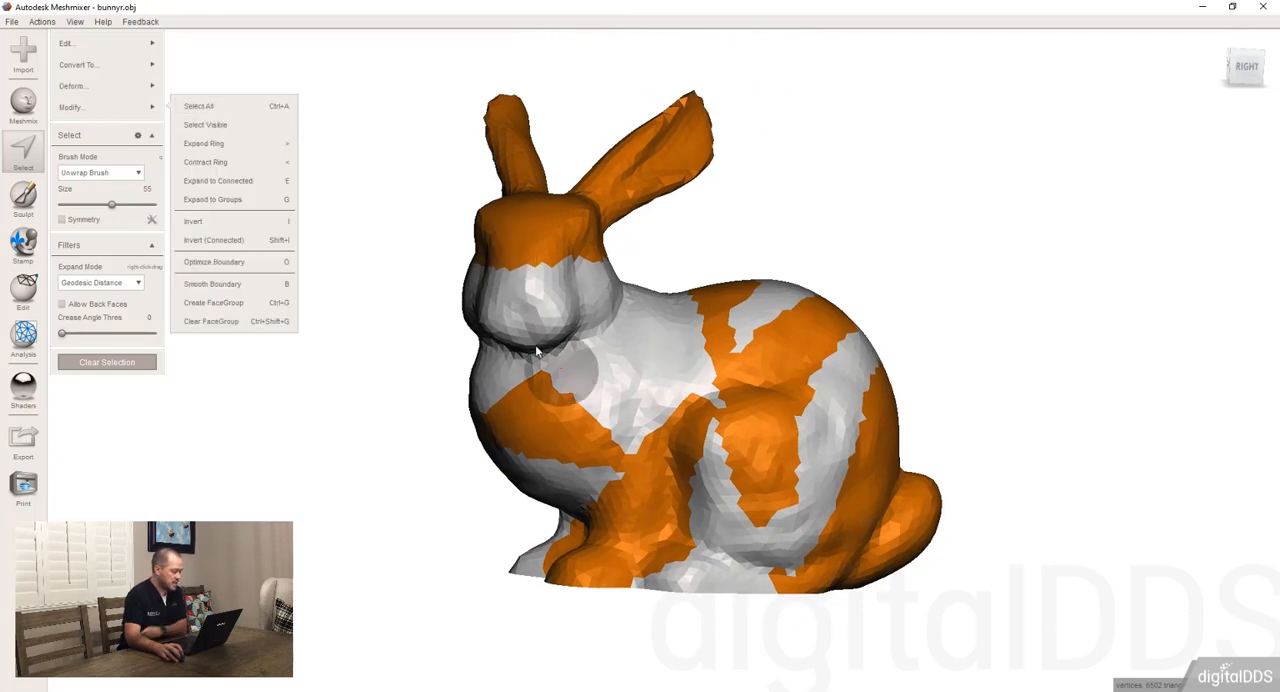
pyautogui.press('Escape')
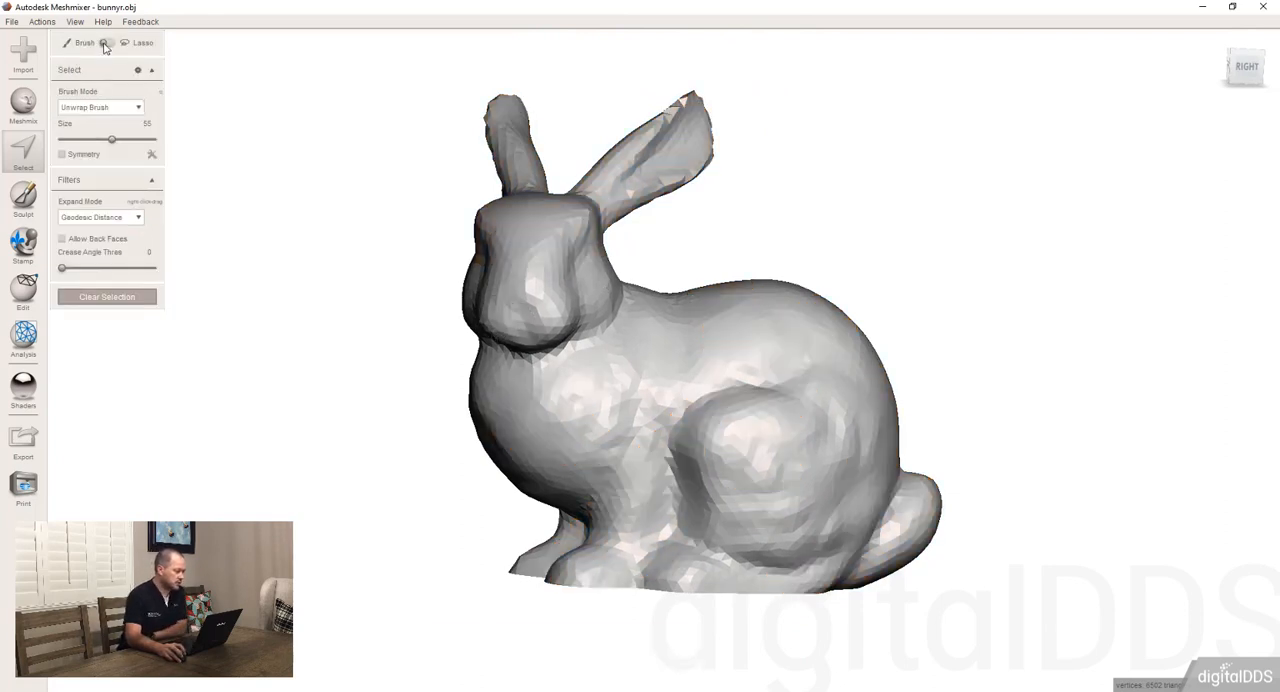
# Draw a lasso curve along the bunny's flank, across its rear, along the opposite flank and up between the ears
pyautogui.moveTo(602, 378)
pyautogui.mouseDown()
pyautogui.moveTo(678, 402)
pyautogui.moveTo(785, 362)
pyautogui.mouseUp()
pyautogui.moveTo(972, 396)
pyautogui.mouseDown(button='right')
pyautogui.moveTo(858, 429)
pyautogui.moveTo(652, 416)
pyautogui.mouseUp(button='right')
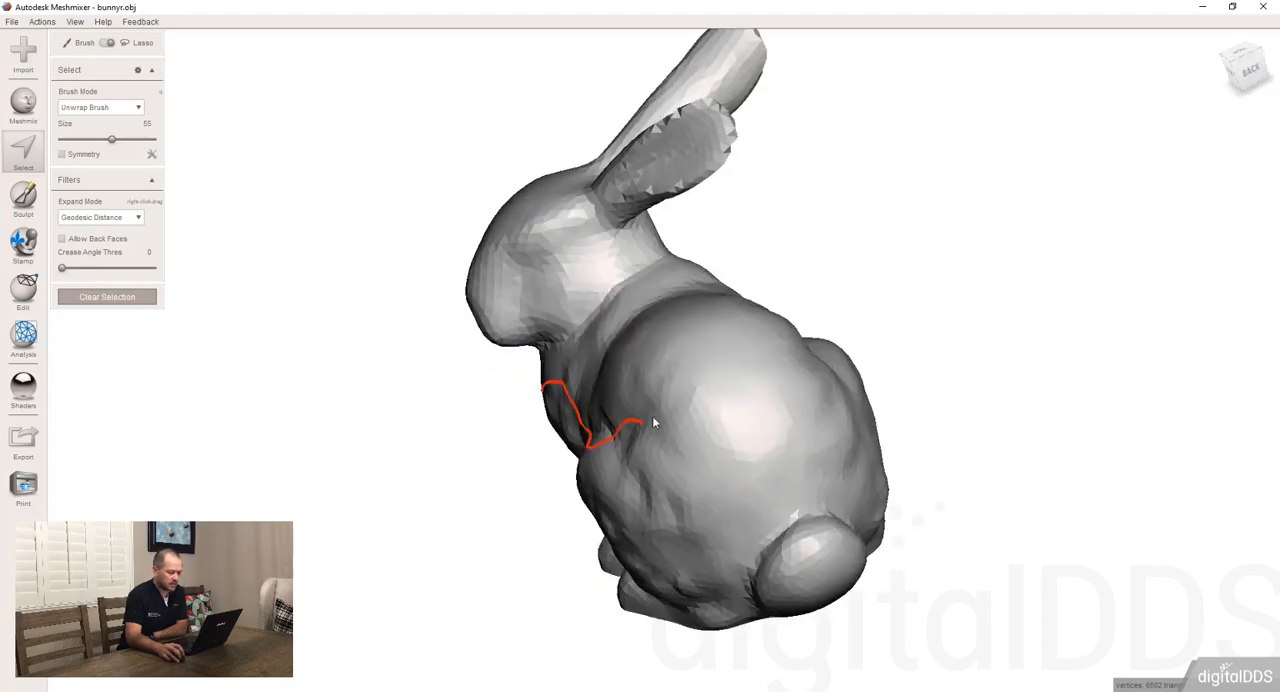
pyautogui.moveTo(680, 433); pyautogui.dragTo(811, 437)
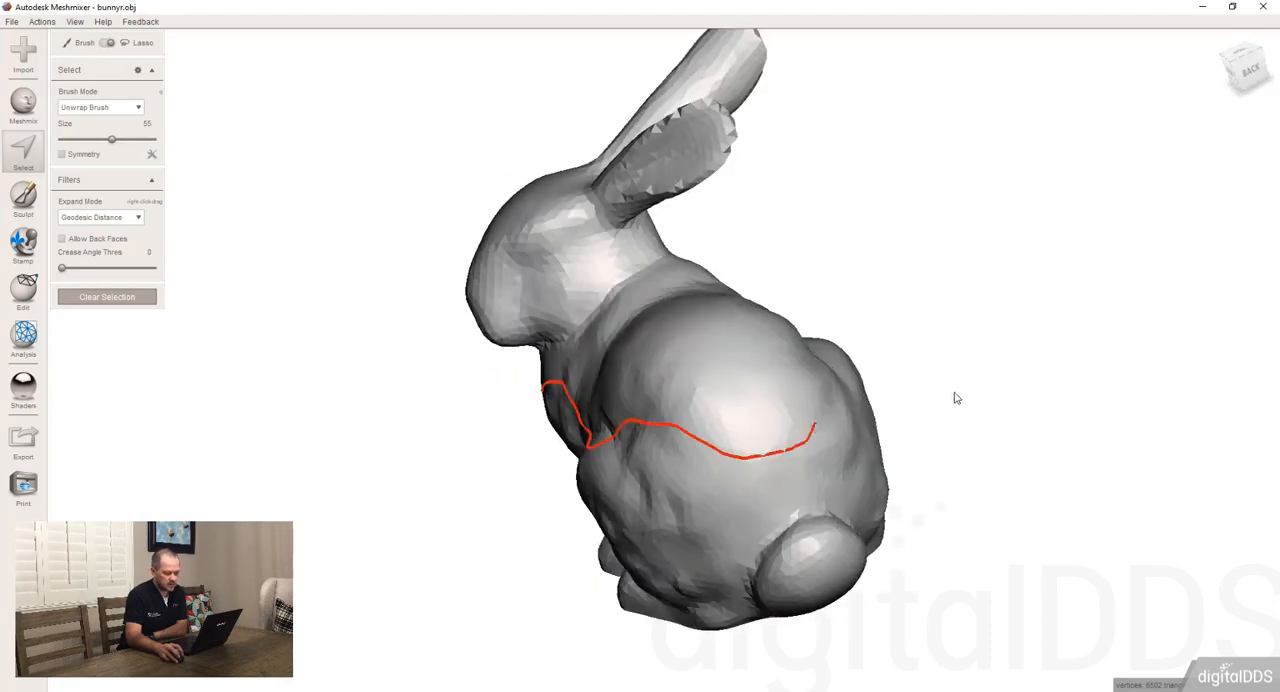
pyautogui.moveTo(954, 397); pyautogui.dragTo(721, 480, button='right')
pyautogui.moveTo(614, 533)
pyautogui.mouseDown()
pyautogui.moveTo(749, 366)
pyautogui.moveTo(748, 300)
pyautogui.mouseUp()
pyautogui.moveTo(700, 300)
pyautogui.mouseDown(button='right')
pyautogui.moveTo(705, 371)
pyautogui.moveTo(689, 371)
pyautogui.moveTo(612, 287)
pyautogui.mouseUp(button='right')
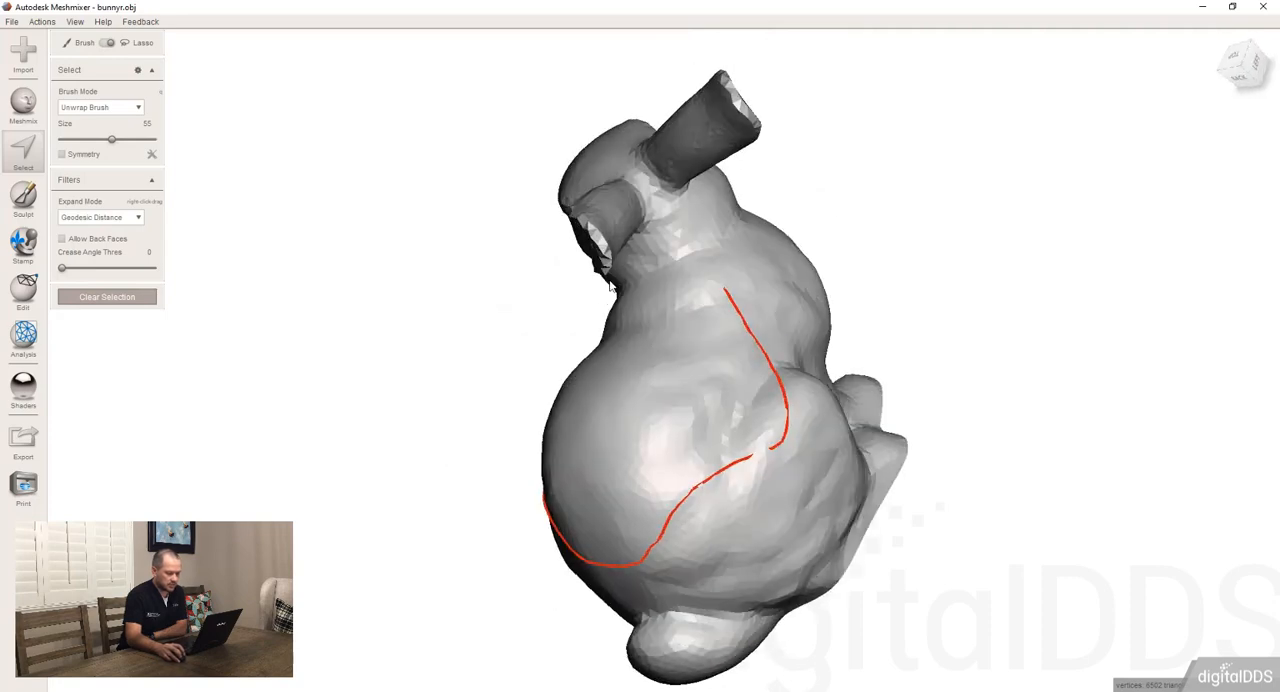
pyautogui.moveTo(718, 283); pyautogui.dragTo(645, 172)
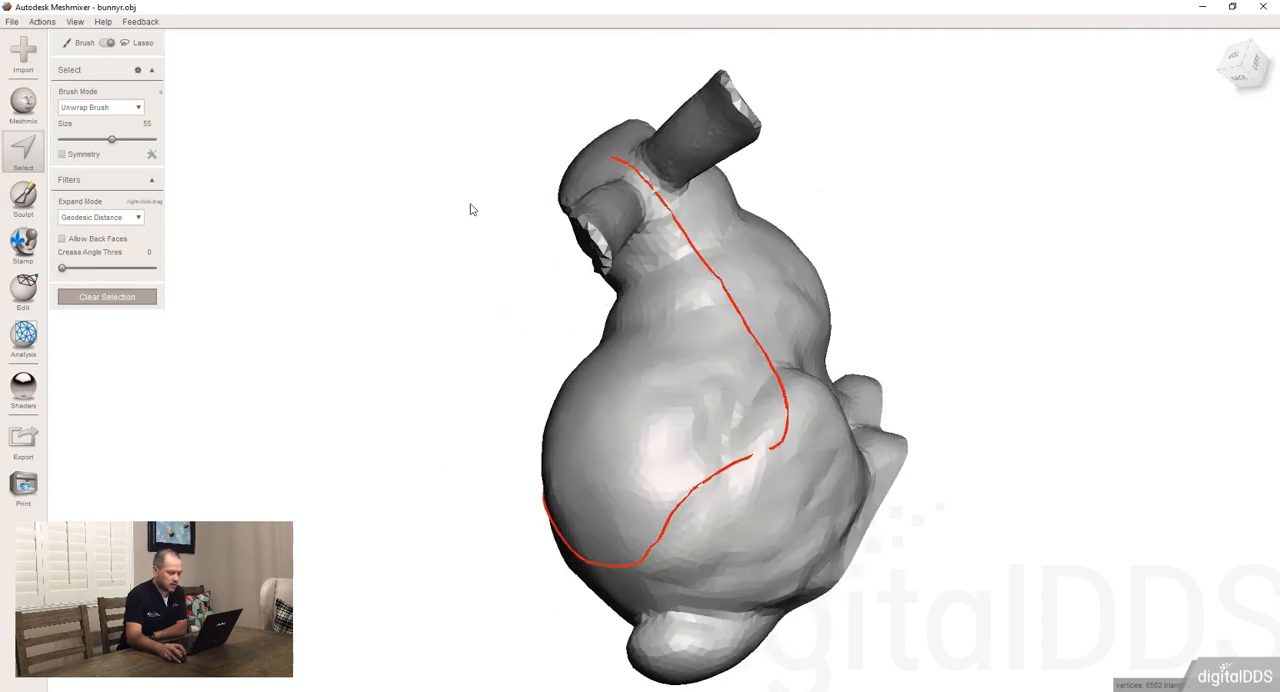
# Continue the lasso over the face and chest to close the loop, selecting the head and upper body, and clear the selection
pyautogui.moveTo(471, 206)
pyautogui.mouseDown(button='right')
pyautogui.moveTo(646, 263)
pyautogui.moveTo(724, 182)
pyautogui.mouseUp(button='right')
pyautogui.moveTo(722, 173); pyautogui.dragTo(598, 182)
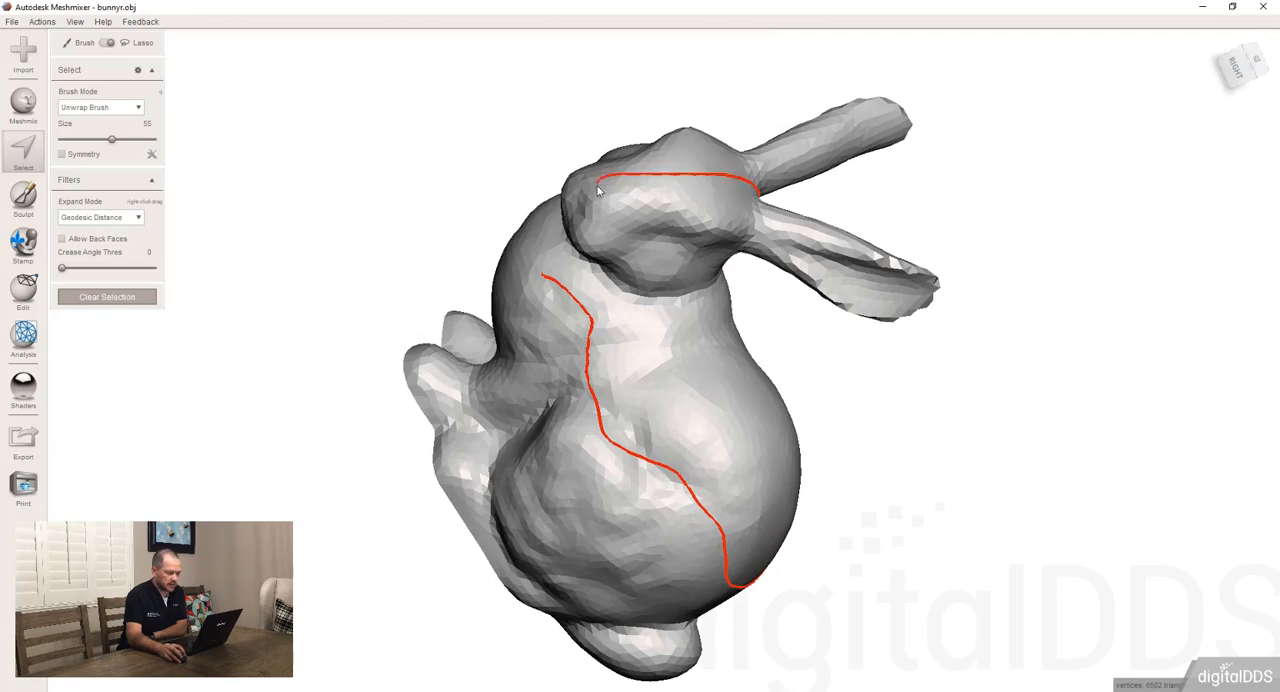
pyautogui.moveTo(598, 182)
pyautogui.mouseDown(button='right')
pyautogui.moveTo(640, 241)
pyautogui.moveTo(755, 172)
pyautogui.mouseUp(button='right')
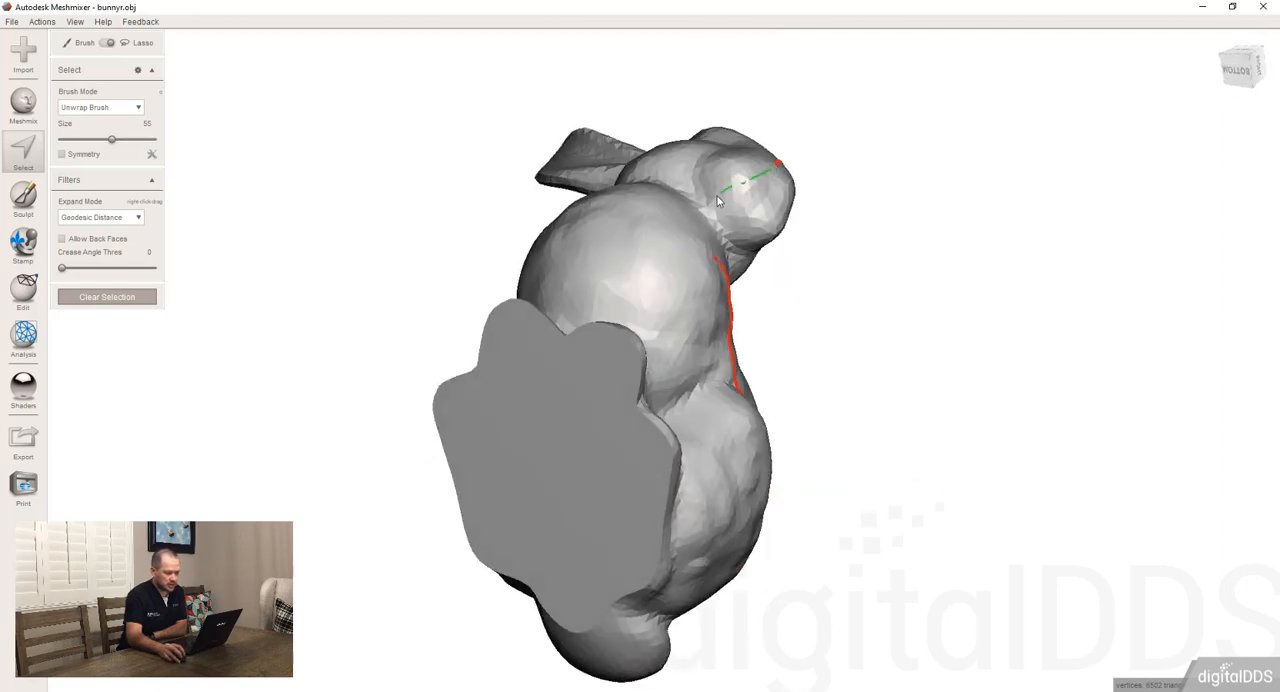
pyautogui.moveTo(718, 201); pyautogui.dragTo(720, 199)
pyautogui.moveTo(720, 199); pyautogui.dragTo(624, 292, button='right')
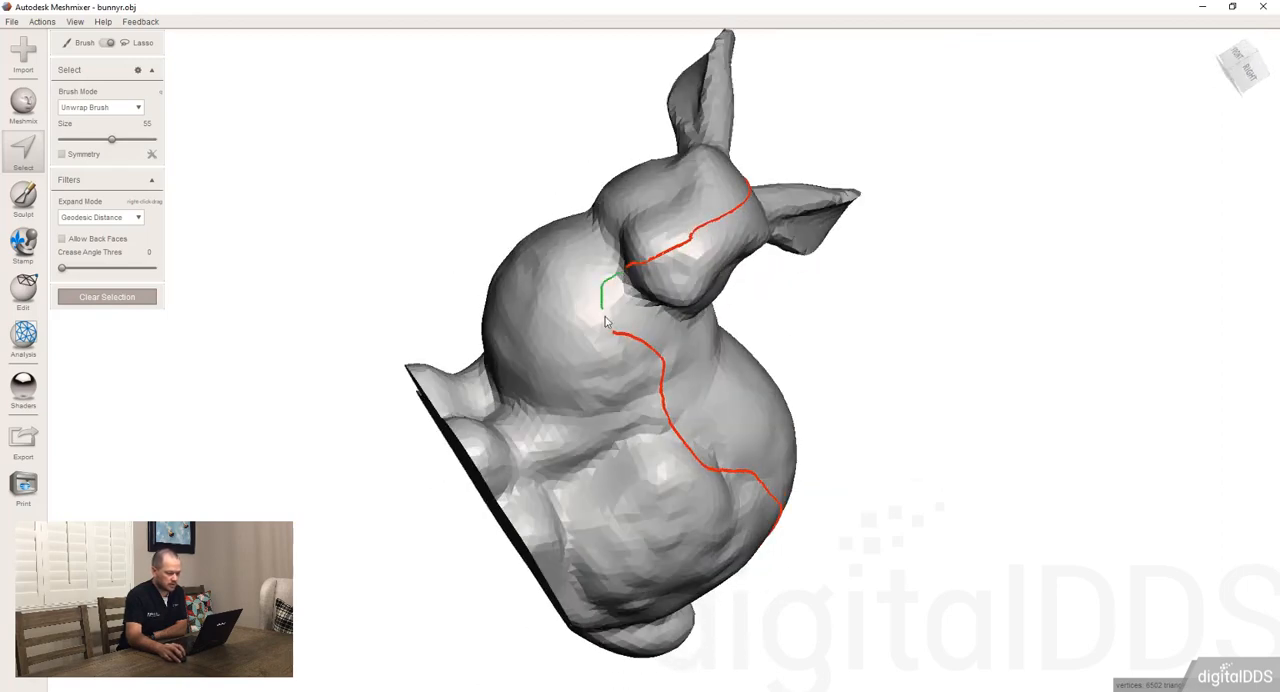
pyautogui.moveTo(605, 320); pyautogui.dragTo(612, 332)
pyautogui.moveTo(831, 434)
pyautogui.mouseDown(button='right')
pyautogui.moveTo(766, 423)
pyautogui.moveTo(673, 463)
pyautogui.moveTo(508, 449)
pyautogui.moveTo(771, 340)
pyautogui.moveTo(765, 414)
pyautogui.moveTo(787, 453)
pyautogui.mouseUp(button='right')
pyautogui.scroll(5, 766, 411)
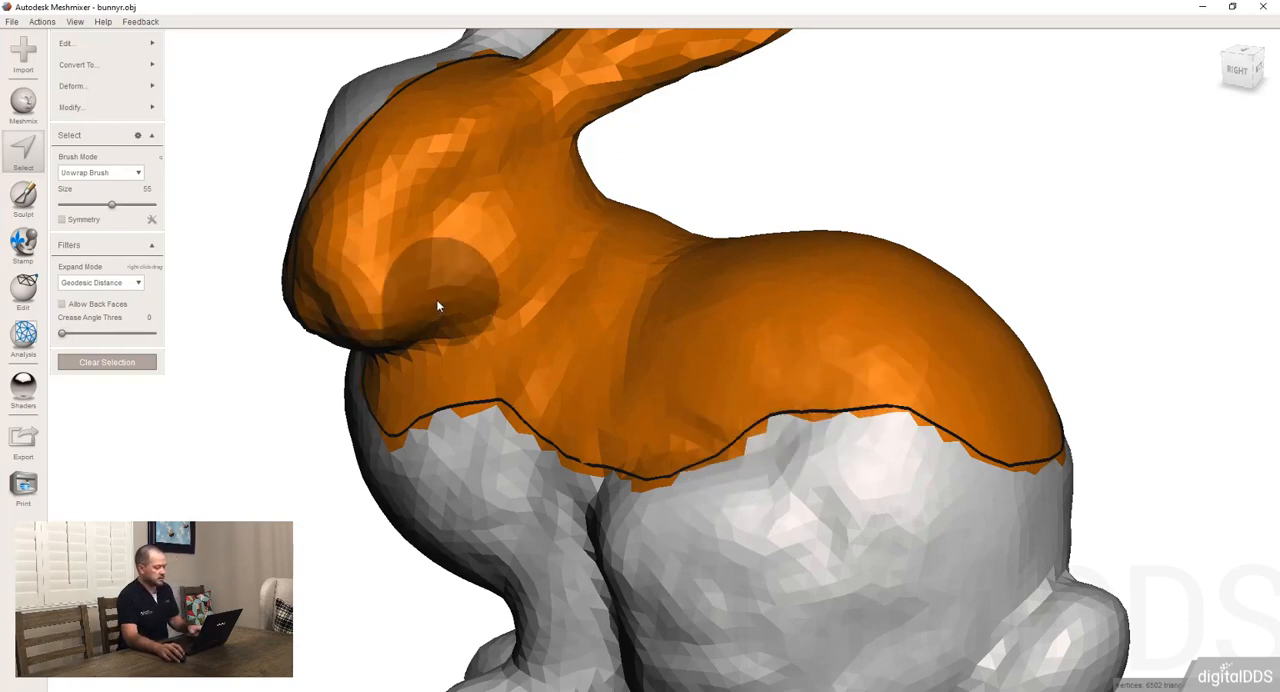
pyautogui.press('Escape')
pyautogui.moveTo(520, 345)
pyautogui.mouseDown(button='right')
pyautogui.moveTo(573, 388)
pyautogui.moveTo(630, 340)
pyautogui.moveTo(561, 380)
pyautogui.moveTo(475, 285)
pyautogui.mouseUp(button='right')
pyautogui.scroll(-3, 630, 340)
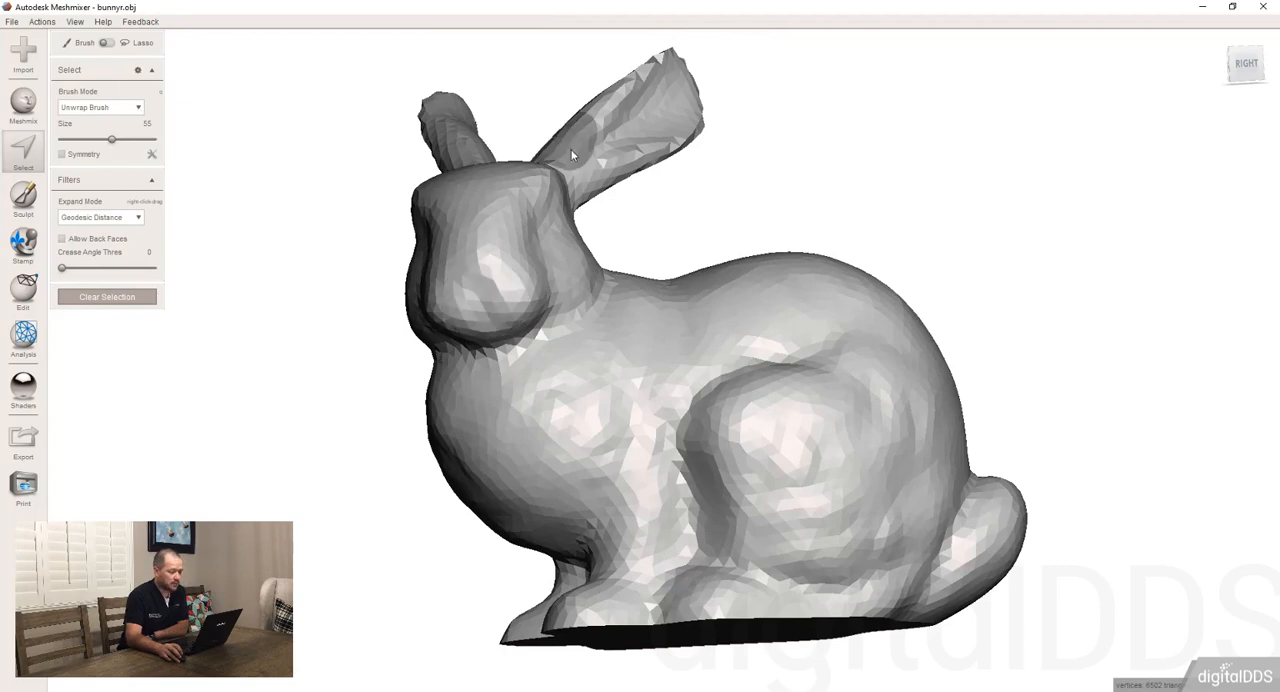
# Brush a patch of faces between the bunny's chest and haunch with the Unwrap Brush
pyautogui.scroll(3, 562, 150)
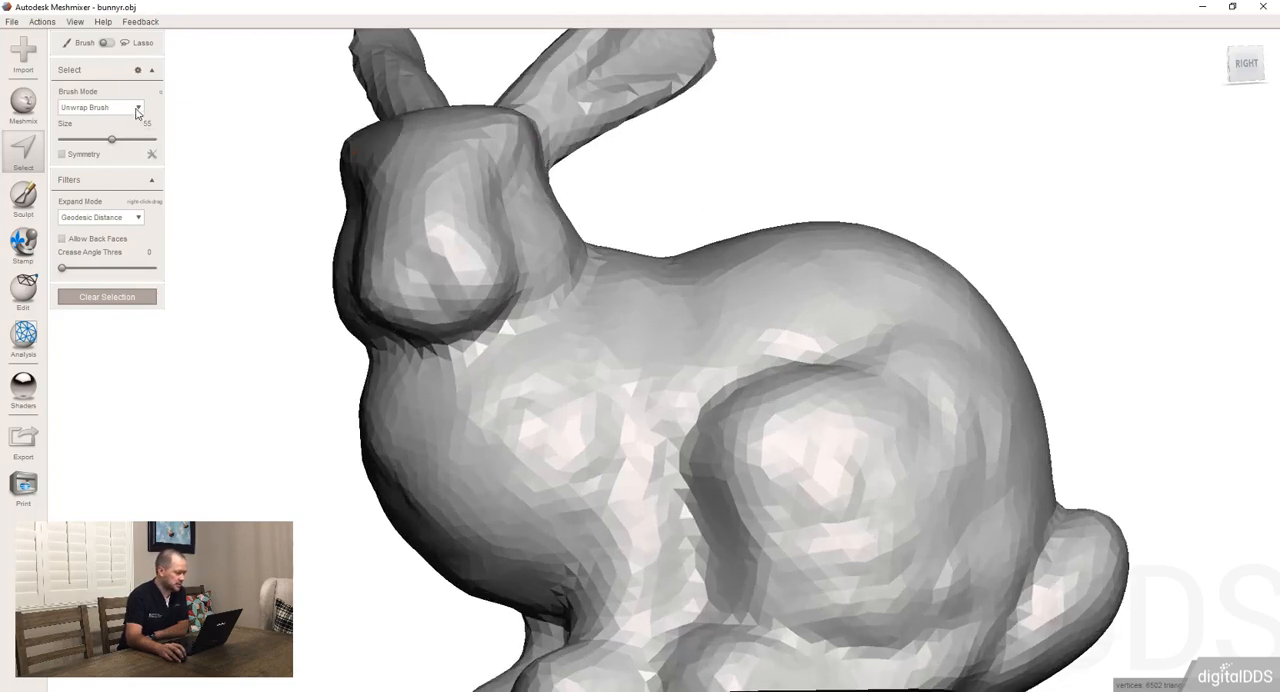
pyautogui.click(137, 111)
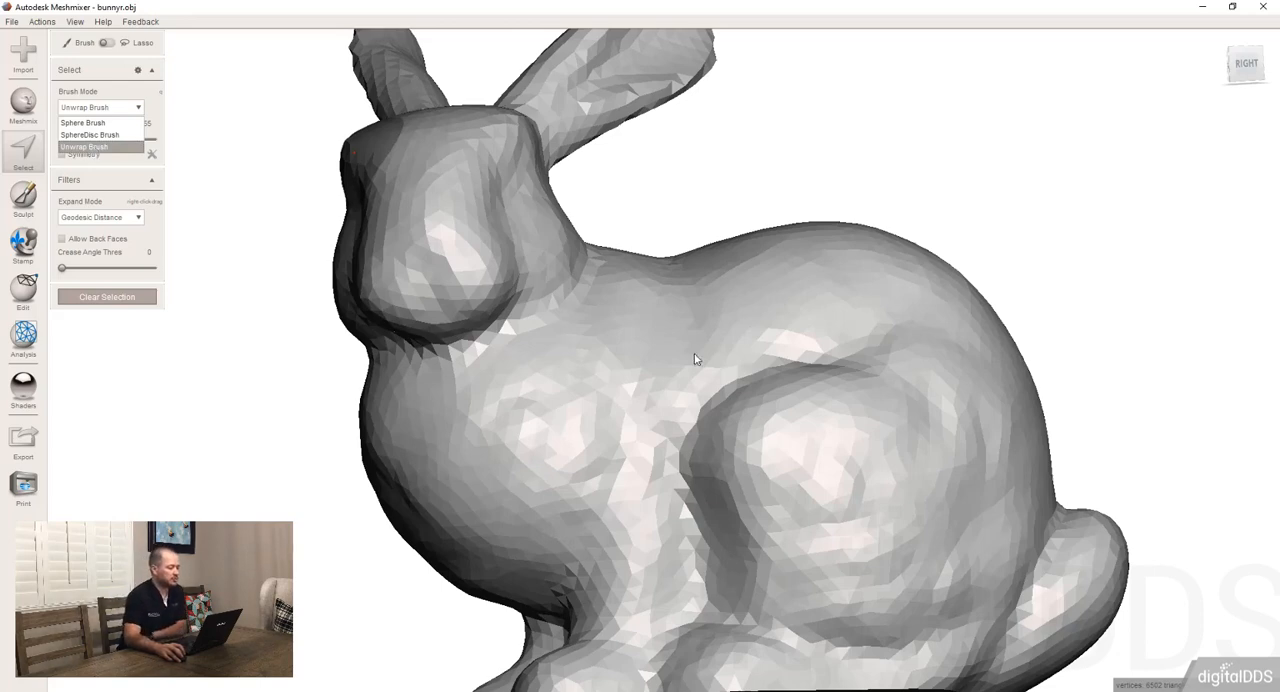
pyautogui.moveTo(586, 411)
pyautogui.mouseDown()
pyautogui.moveTo(614, 420)
pyautogui.moveTo(664, 406)
pyautogui.moveTo(704, 437)
pyautogui.mouseUp()
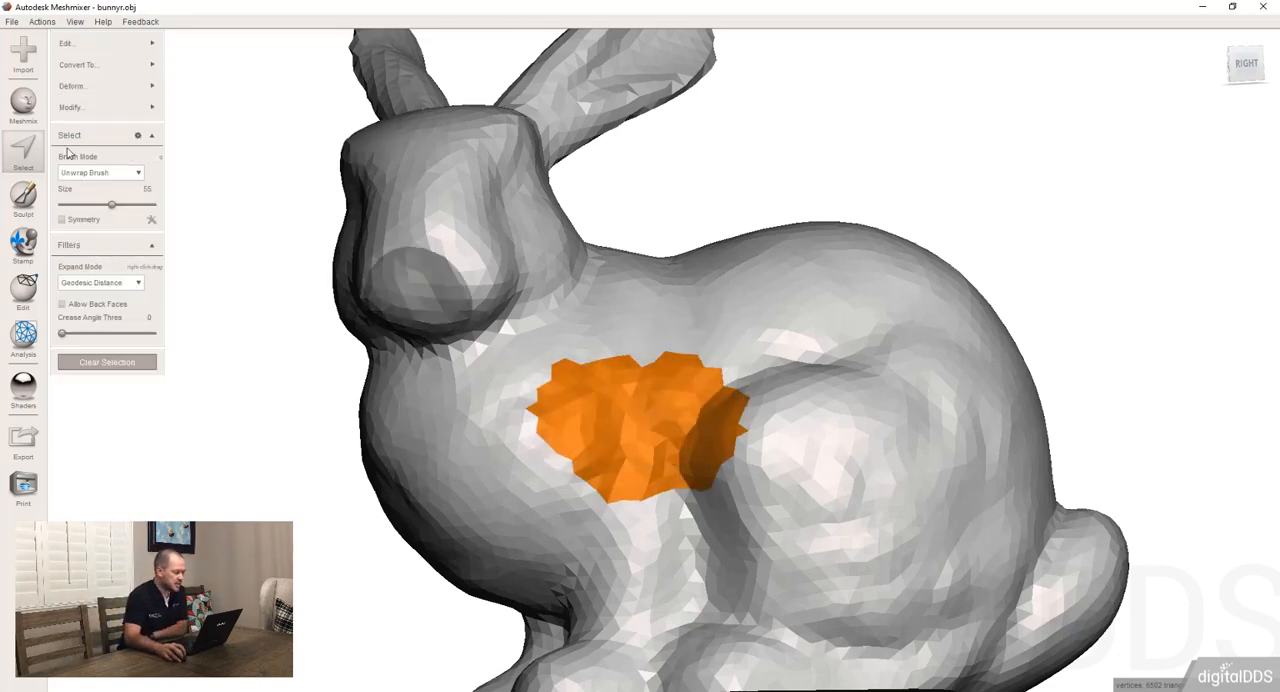
# Switch to the Sphere Brush and select the faces at the tip of one ear, inner and outer sides together
pyautogui.click(88, 173)
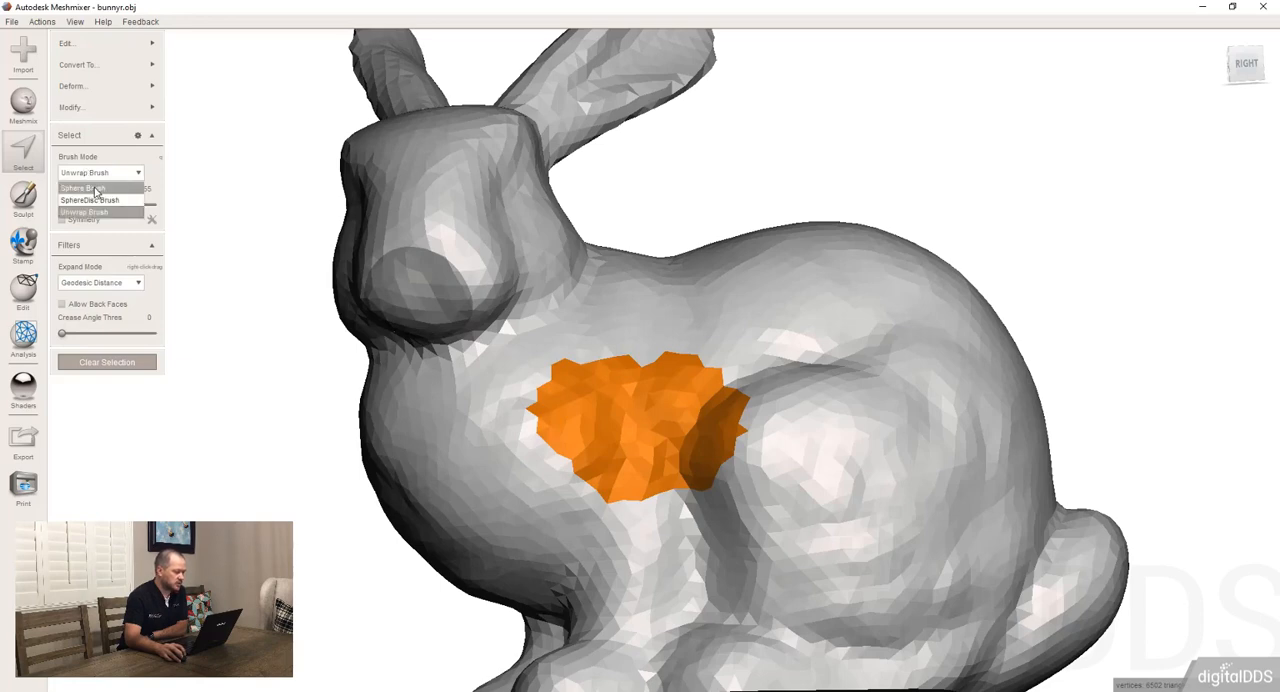
pyautogui.click(96, 190)
pyautogui.moveTo(659, 438)
pyautogui.mouseDown(button='right')
pyautogui.moveTo(692, 273)
pyautogui.moveTo(717, 394)
pyautogui.moveTo(186, 214)
pyautogui.moveTo(343, 251)
pyautogui.moveTo(554, 268)
pyautogui.moveTo(485, 378)
pyautogui.moveTo(499, 426)
pyautogui.moveTo(498, 232)
pyautogui.moveTo(506, 426)
pyautogui.moveTo(514, 274)
pyautogui.moveTo(378, 396)
pyautogui.mouseUp(button='right')
pyautogui.click(526, 268)
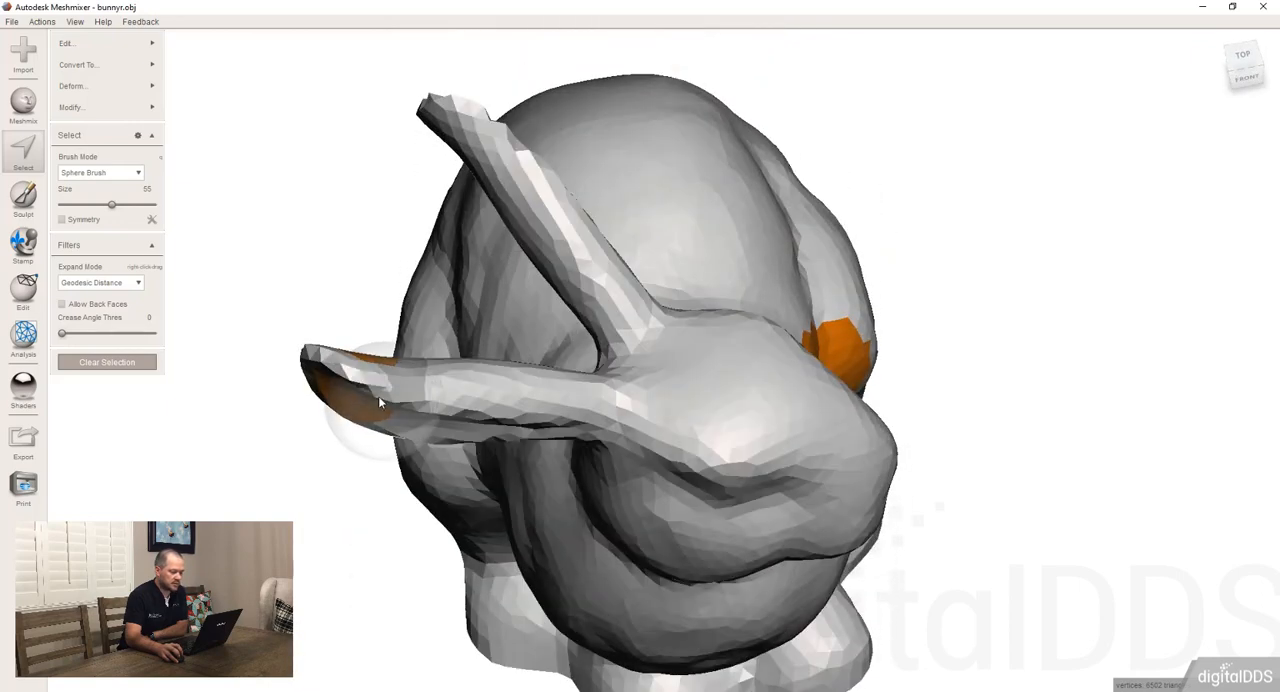
pyautogui.moveTo(380, 402); pyautogui.dragTo(379, 395)
pyautogui.moveTo(379, 395)
pyautogui.mouseDown(button='right')
pyautogui.moveTo(475, 341)
pyautogui.moveTo(474, 315)
pyautogui.moveTo(516, 362)
pyautogui.moveTo(513, 314)
pyautogui.mouseUp(button='right')
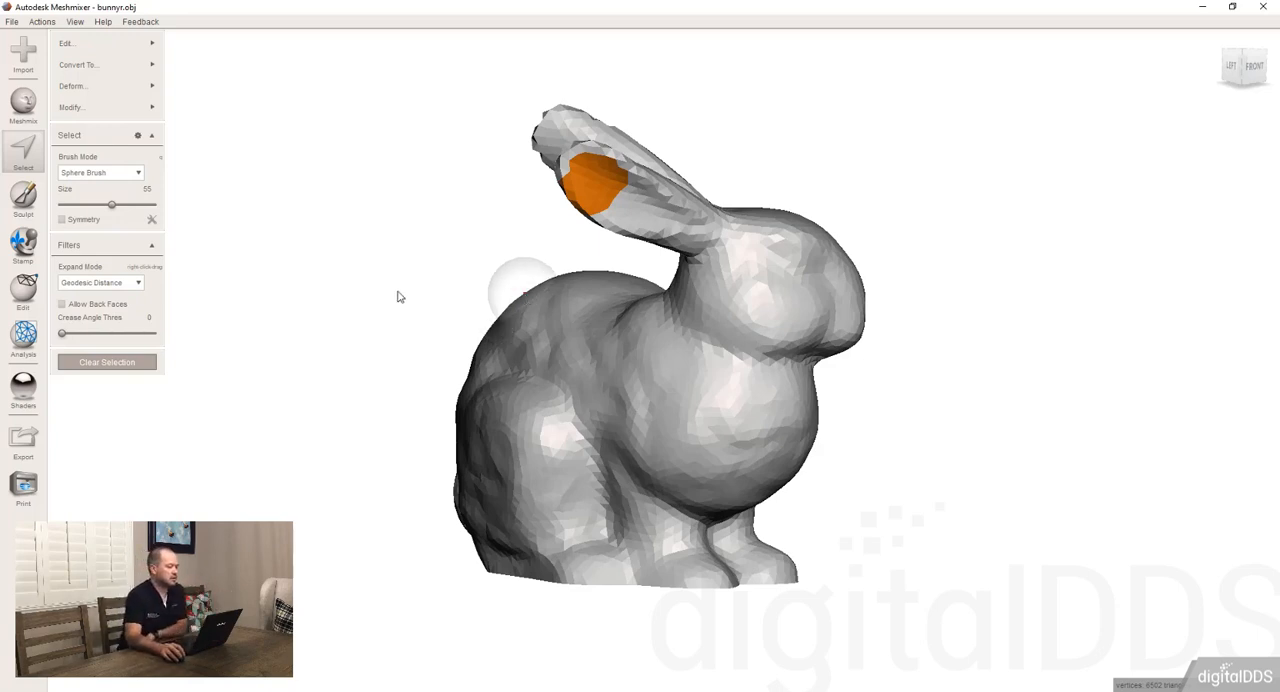
pyautogui.moveTo(500, 347); pyautogui.dragTo(373, 382, button='right')
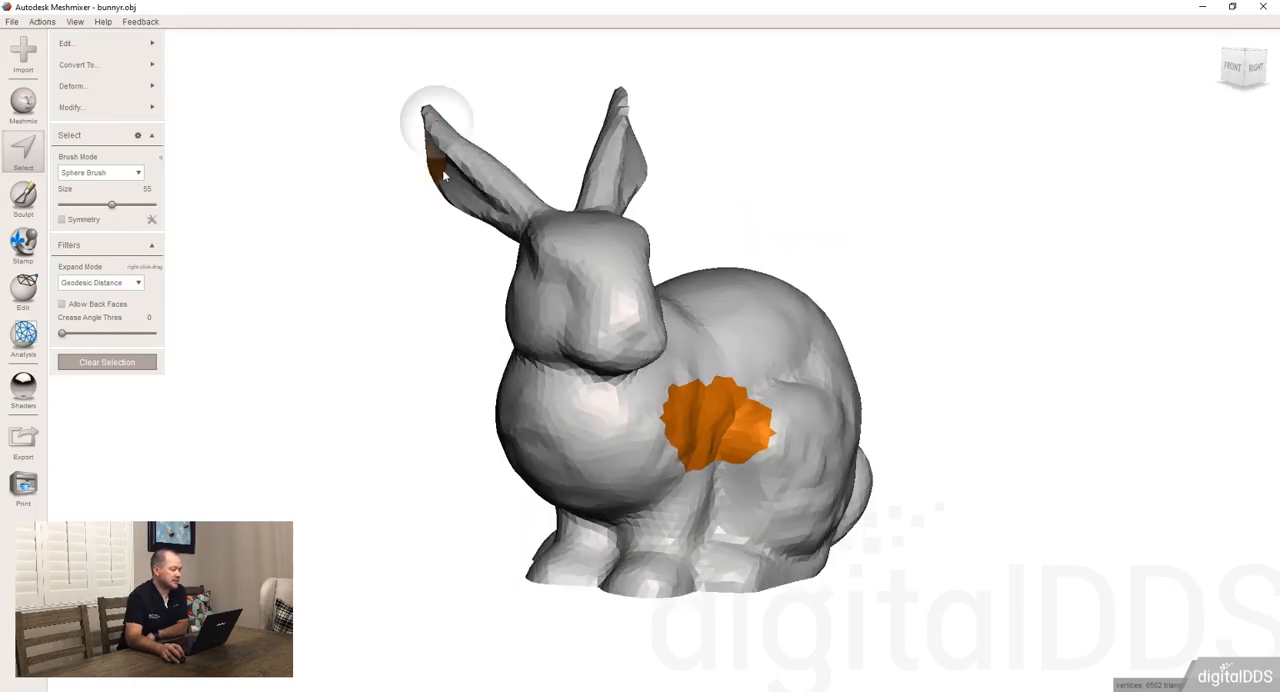
pyautogui.moveTo(428, 314); pyautogui.dragTo(388, 340, button='right')
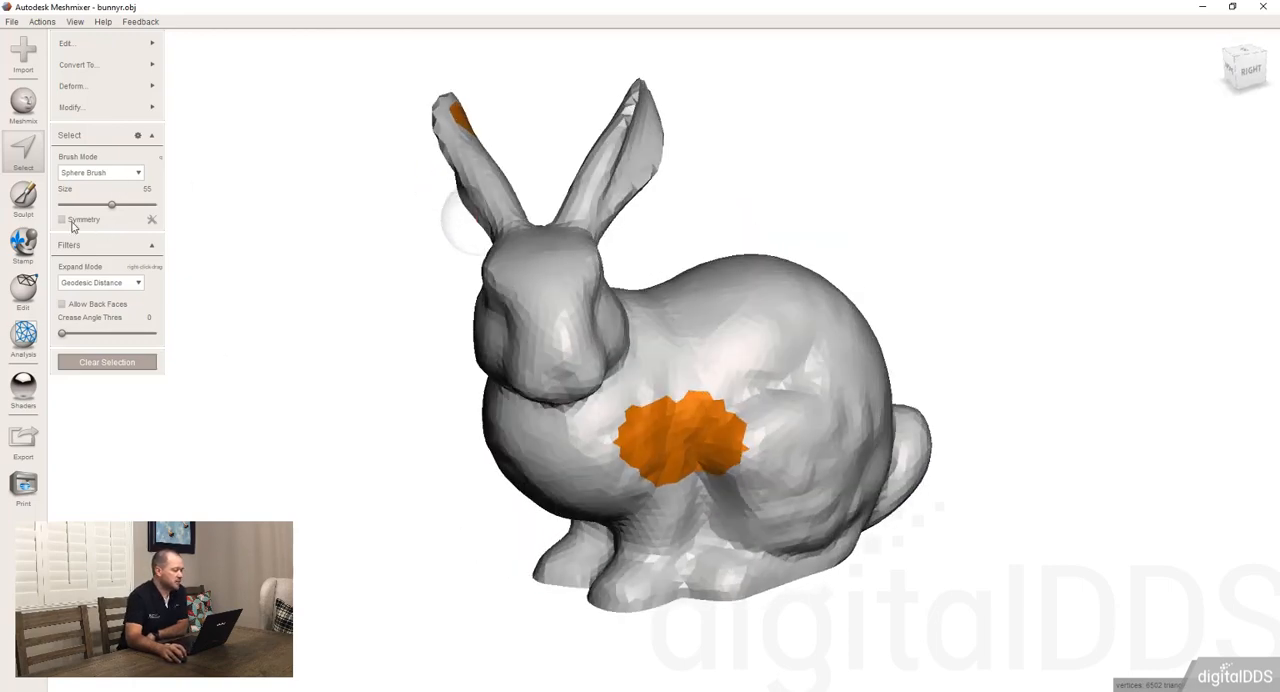
# Enable Symmetry, switch to the Unwrap Brush, and paint mirrored selection patches over the bunny's chest and haunch
pyautogui.click(62, 219)
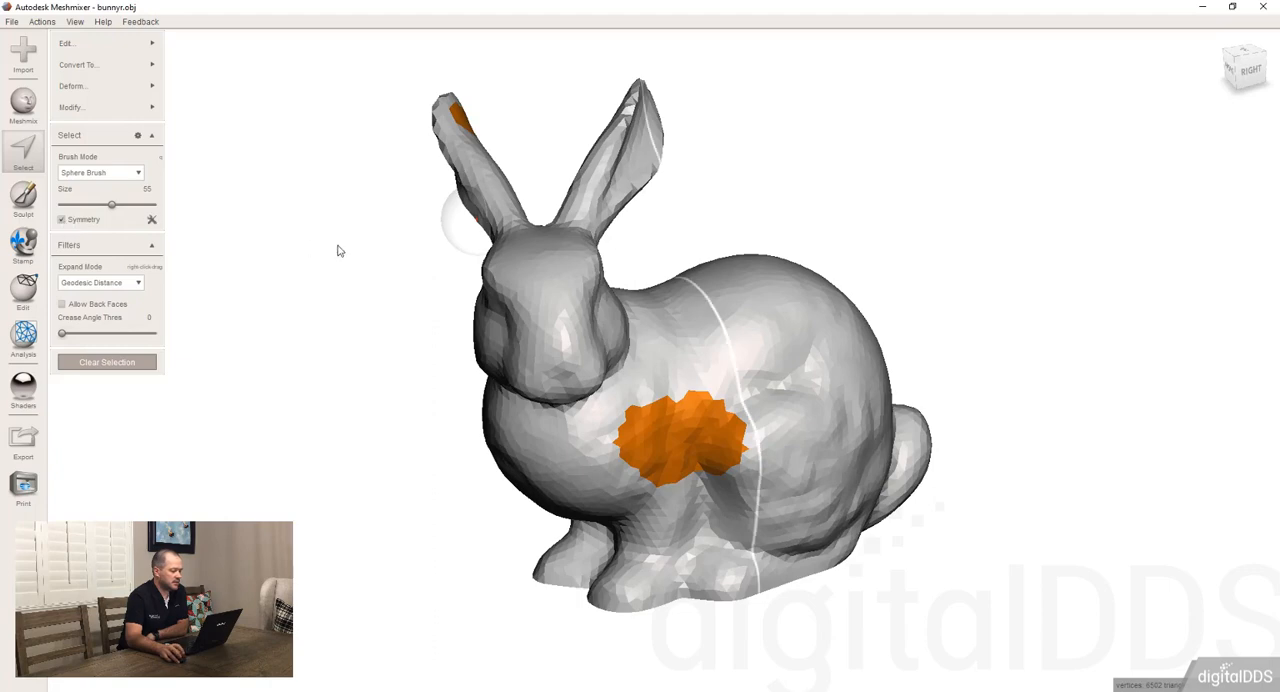
pyautogui.moveTo(700, 374); pyautogui.dragTo(677, 376, button='right')
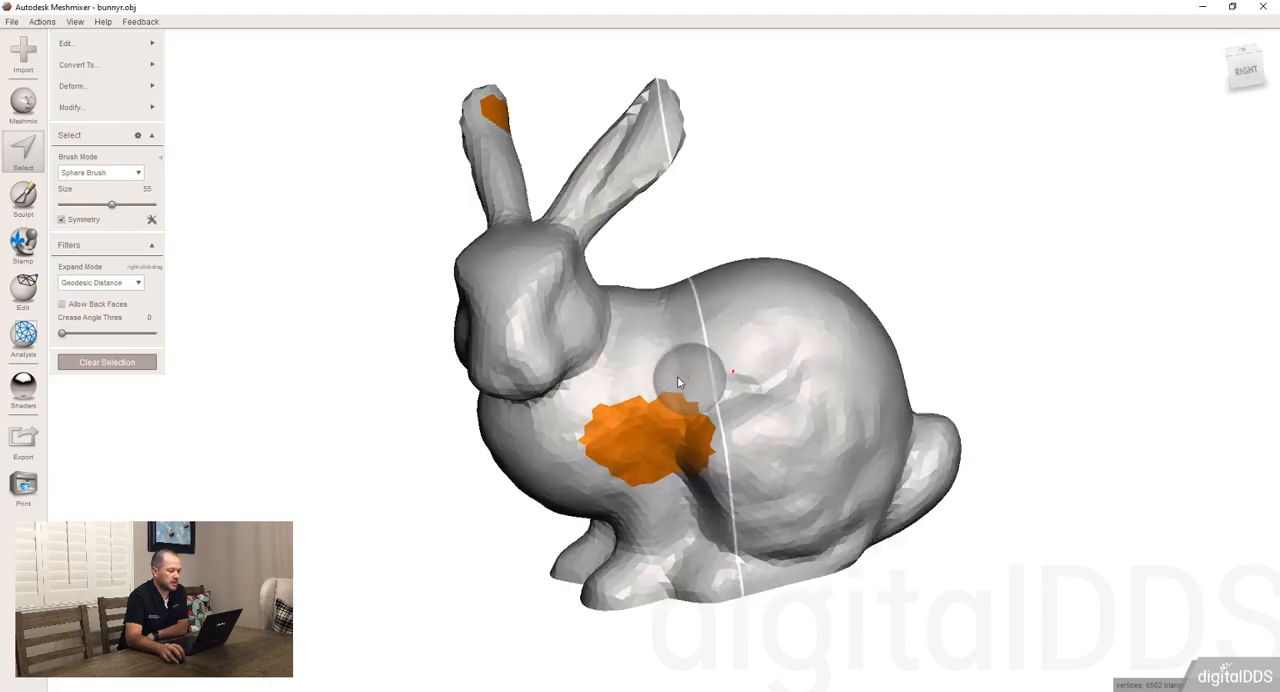
pyautogui.click(100, 172)
pyautogui.click(88, 200)
pyautogui.moveTo(826, 389)
pyautogui.mouseDown(button='right')
pyautogui.moveTo(682, 379)
pyautogui.moveTo(653, 352)
pyautogui.moveTo(760, 408)
pyautogui.moveTo(737, 411)
pyautogui.moveTo(758, 374)
pyautogui.moveTo(713, 335)
pyautogui.mouseUp(button='right')
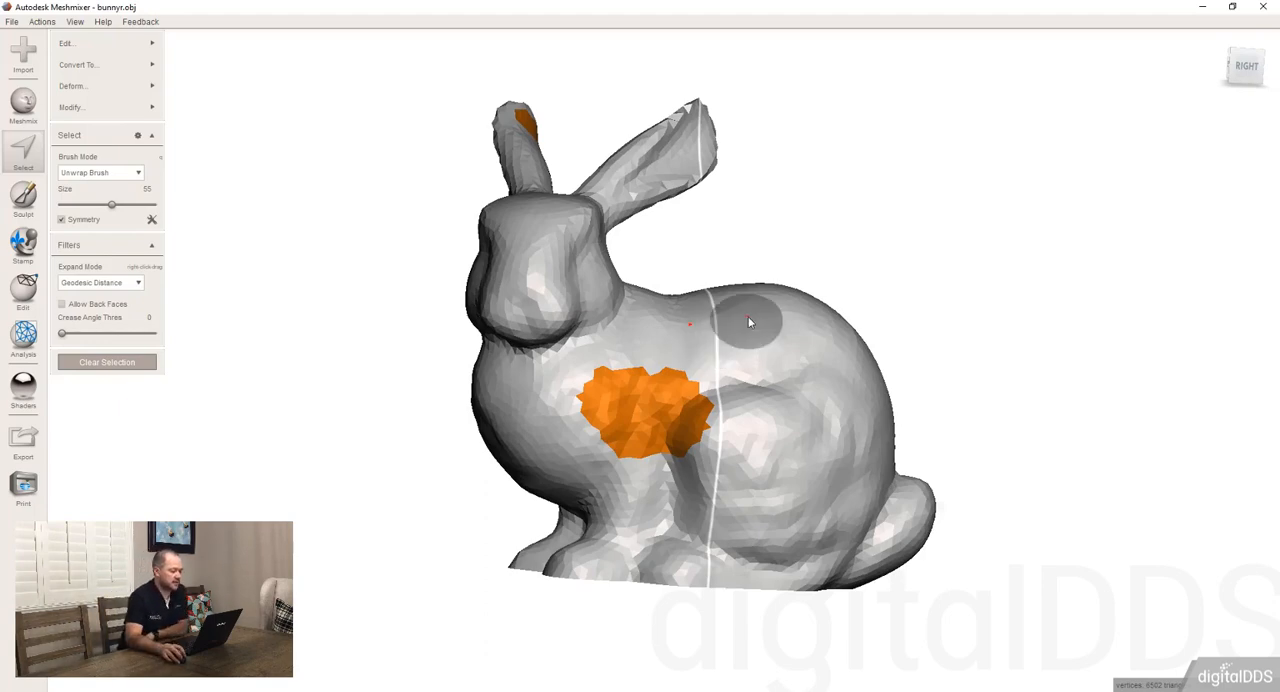
pyautogui.moveTo(748, 316); pyautogui.dragTo(618, 532, button='right')
pyautogui.moveTo(618, 532)
pyautogui.mouseDown()
pyautogui.moveTo(638, 338)
pyautogui.moveTo(622, 385)
pyautogui.moveTo(534, 401)
pyautogui.moveTo(585, 371)
pyautogui.moveTo(596, 469)
pyautogui.moveTo(588, 392)
pyautogui.mouseUp()
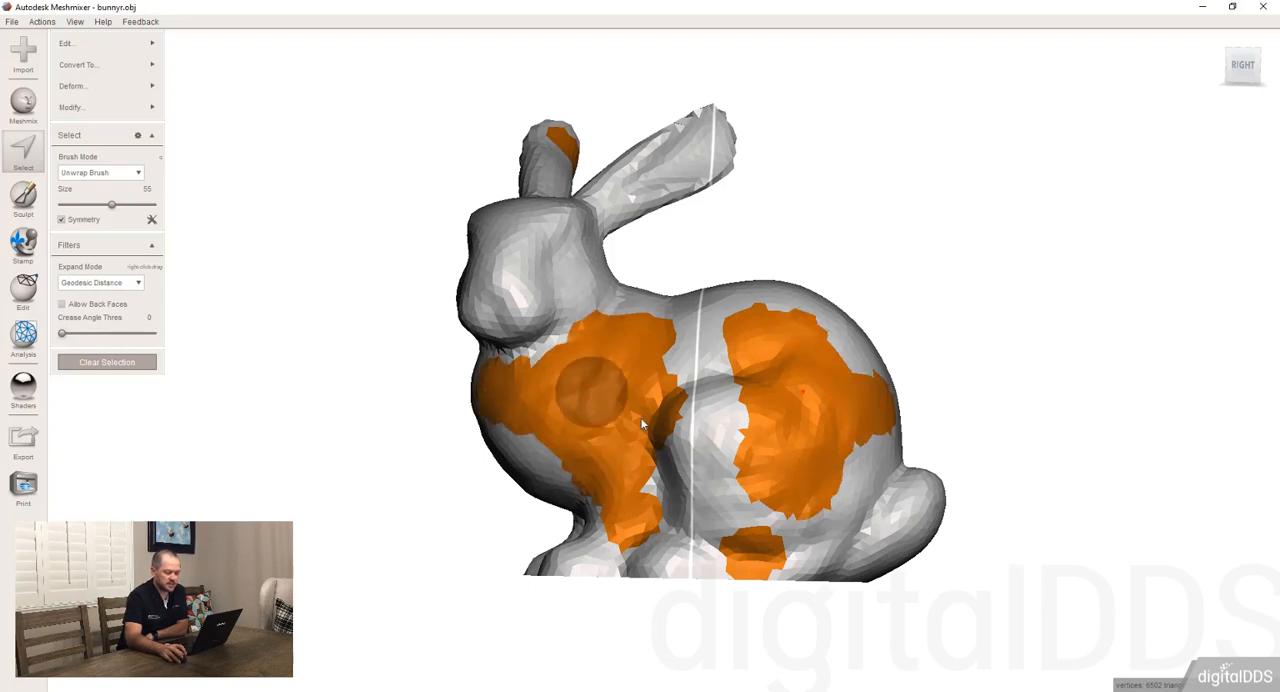
pyautogui.moveTo(588, 392); pyautogui.dragTo(687, 398, button='right')
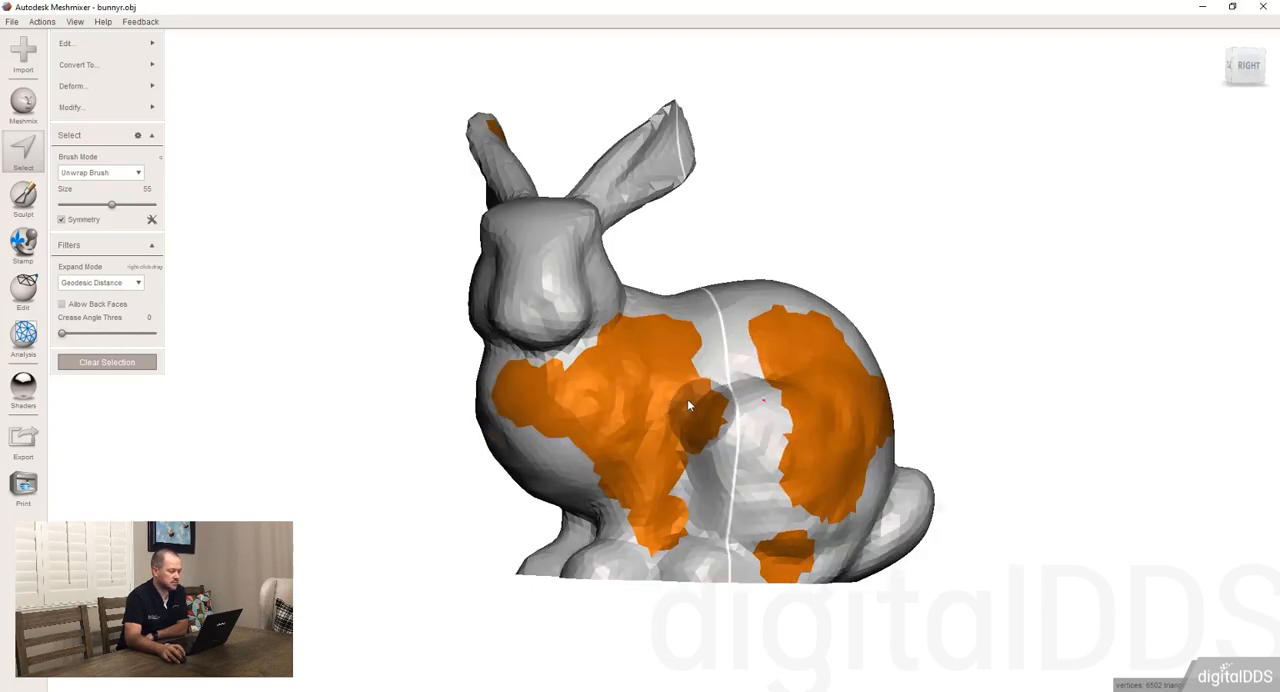
# Disable Symmetry and clear the painted selection
pyautogui.click(61, 220)
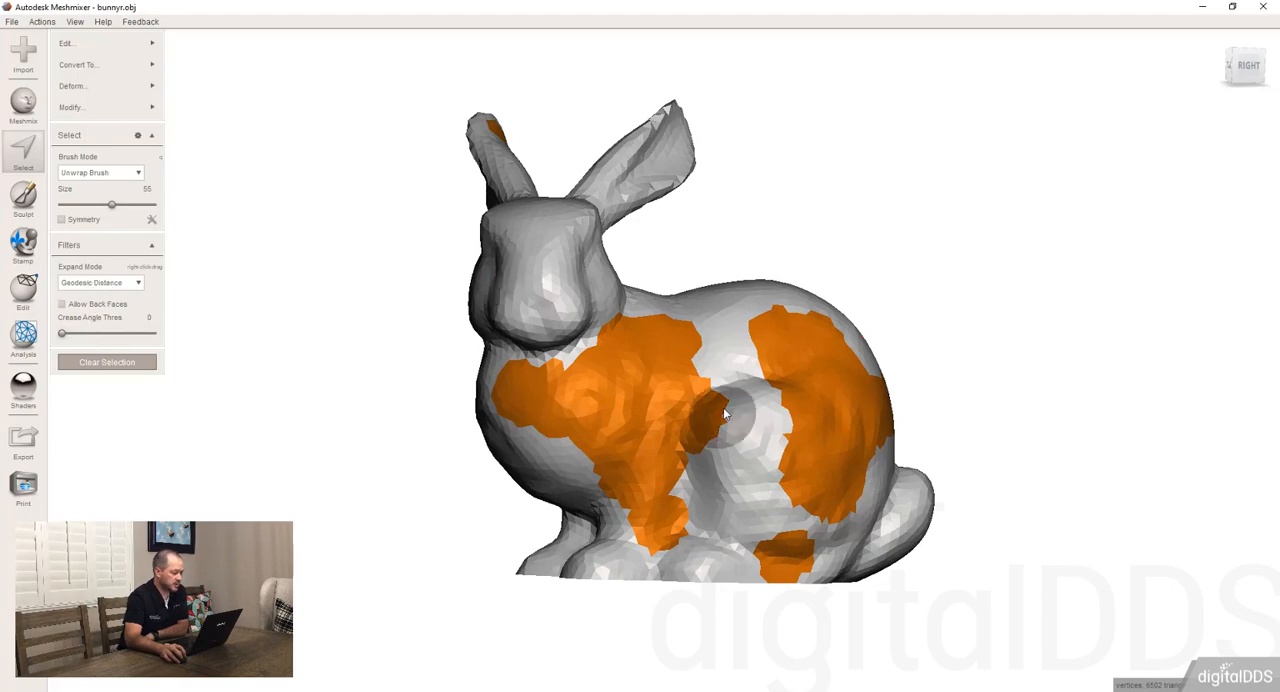
pyautogui.press('Escape')
pyautogui.moveTo(653, 396); pyautogui.dragTo(612, 425, button='right')
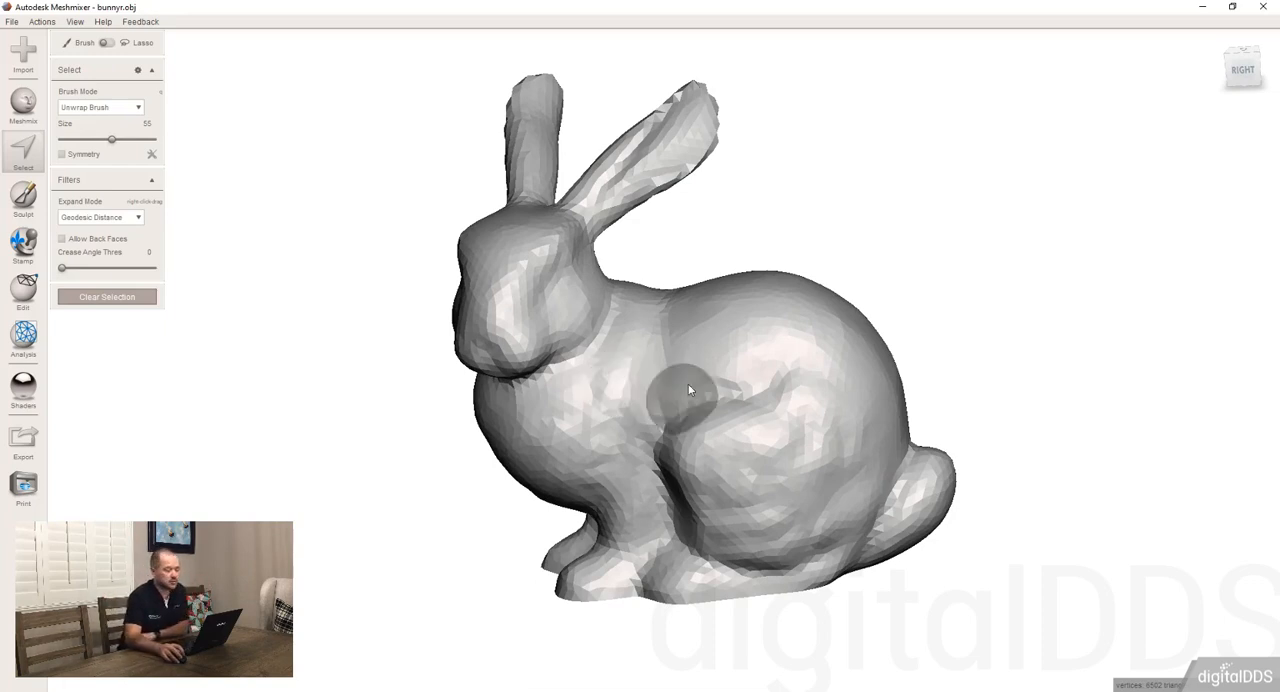
# Review the Expand Mode options, select a spot on the bunny's back and expand it by Geodesic Distance
pyautogui.click(101, 220)
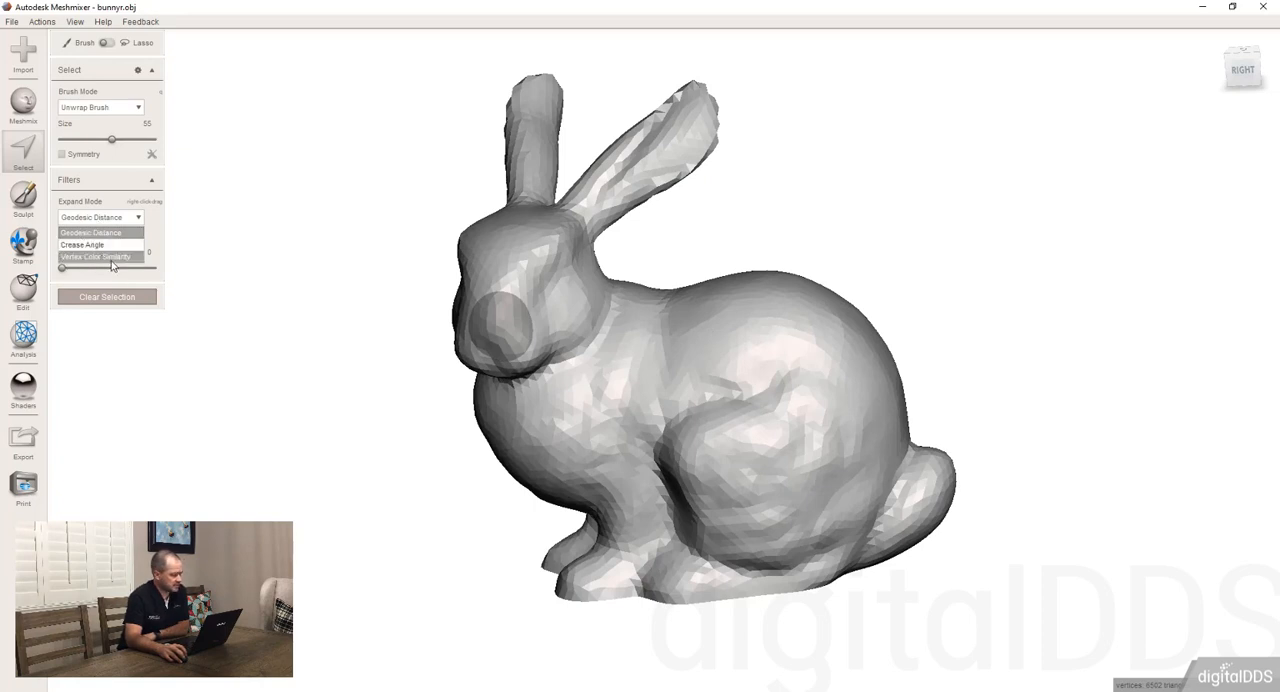
pyautogui.click(723, 365)
pyautogui.moveTo(652, 366); pyautogui.dragTo(686, 363, button='right')
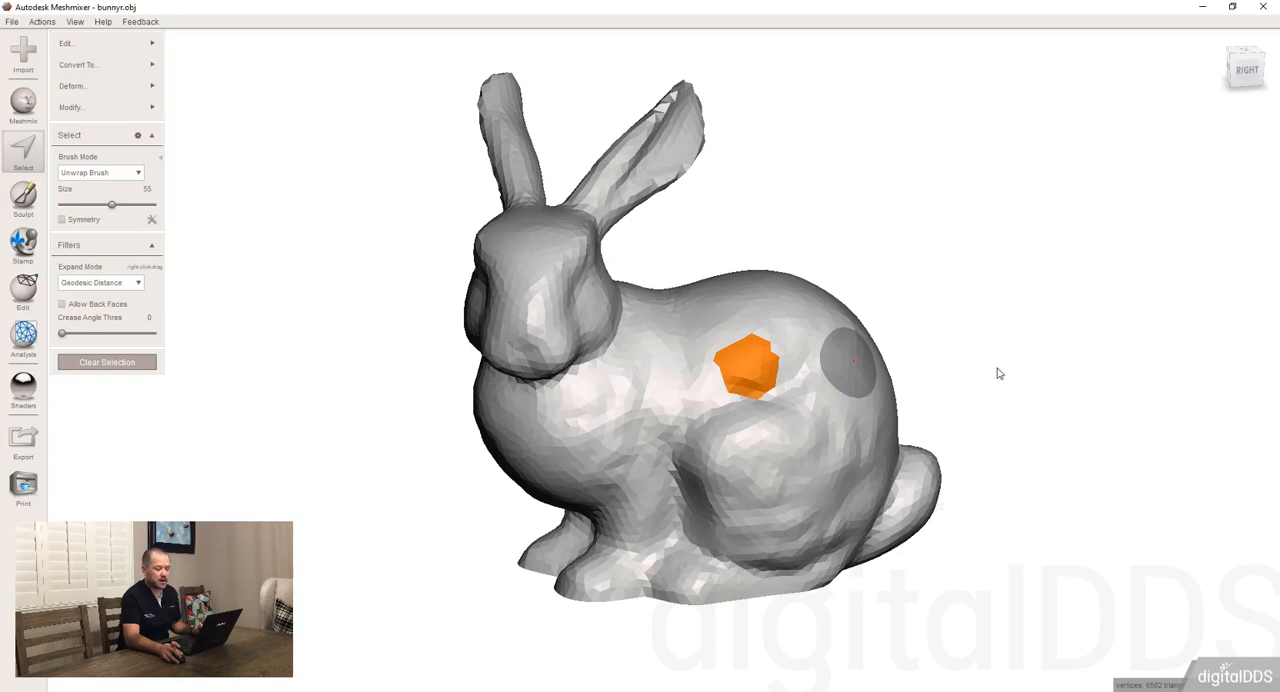
pyautogui.moveTo(997, 366)
pyautogui.mouseDown(button='right')
pyautogui.moveTo(966, 149)
pyautogui.moveTo(966, 226)
pyautogui.moveTo(954, 223)
pyautogui.moveTo(986, 263)
pyautogui.moveTo(980, 351)
pyautogui.moveTo(967, 276)
pyautogui.mouseUp(button='right')
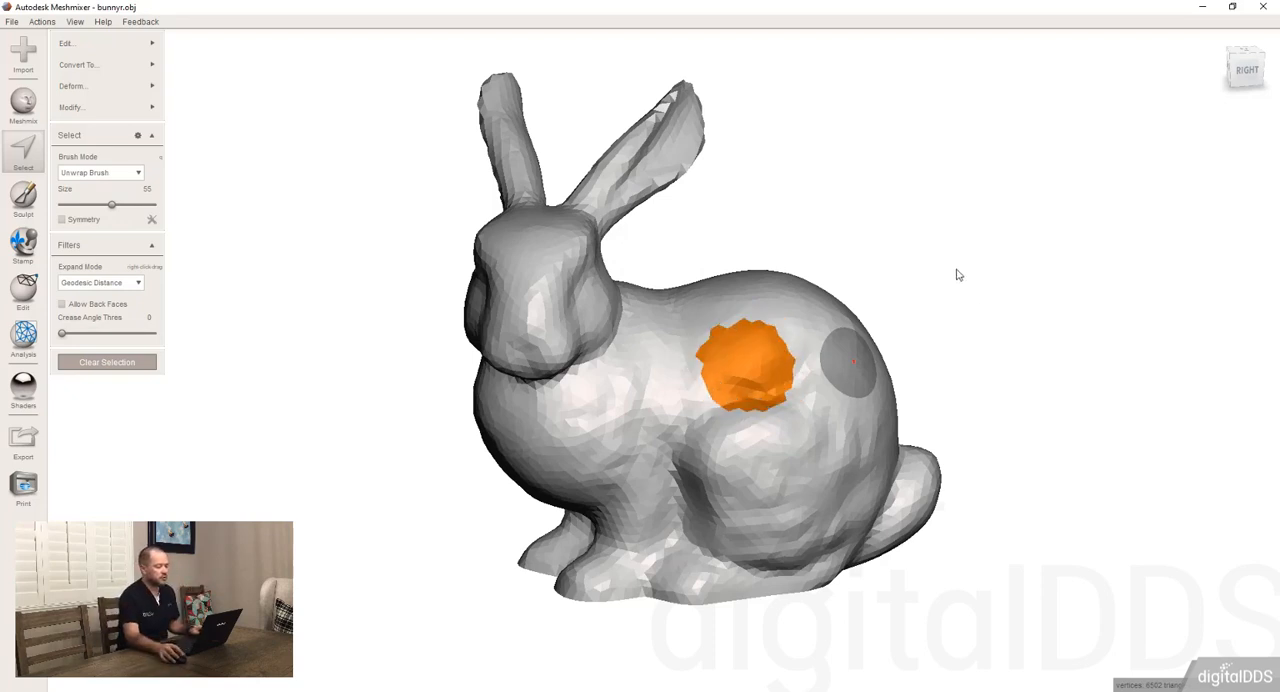
# Set the Expand Mode to Crease Angle and clear the selection on the back
pyautogui.click(98, 283)
pyautogui.click(100, 310)
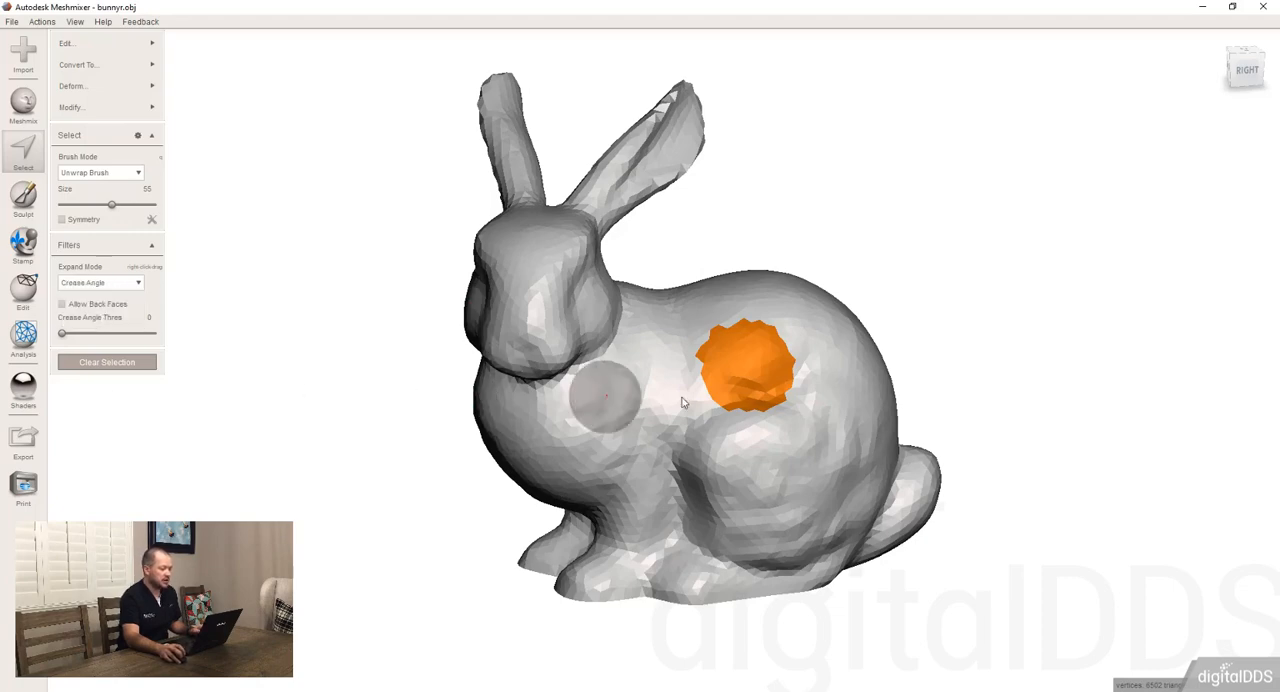
pyautogui.press('Escape')
# Select a spot in the middle of the bunny's flat base and expand it to cover the entire base
pyautogui.moveTo(728, 578)
pyautogui.mouseDown(button='right')
pyautogui.moveTo(740, 357)
pyautogui.moveTo(680, 409)
pyautogui.moveTo(657, 477)
pyautogui.moveTo(576, 438)
pyautogui.moveTo(633, 444)
pyautogui.mouseUp(button='right')
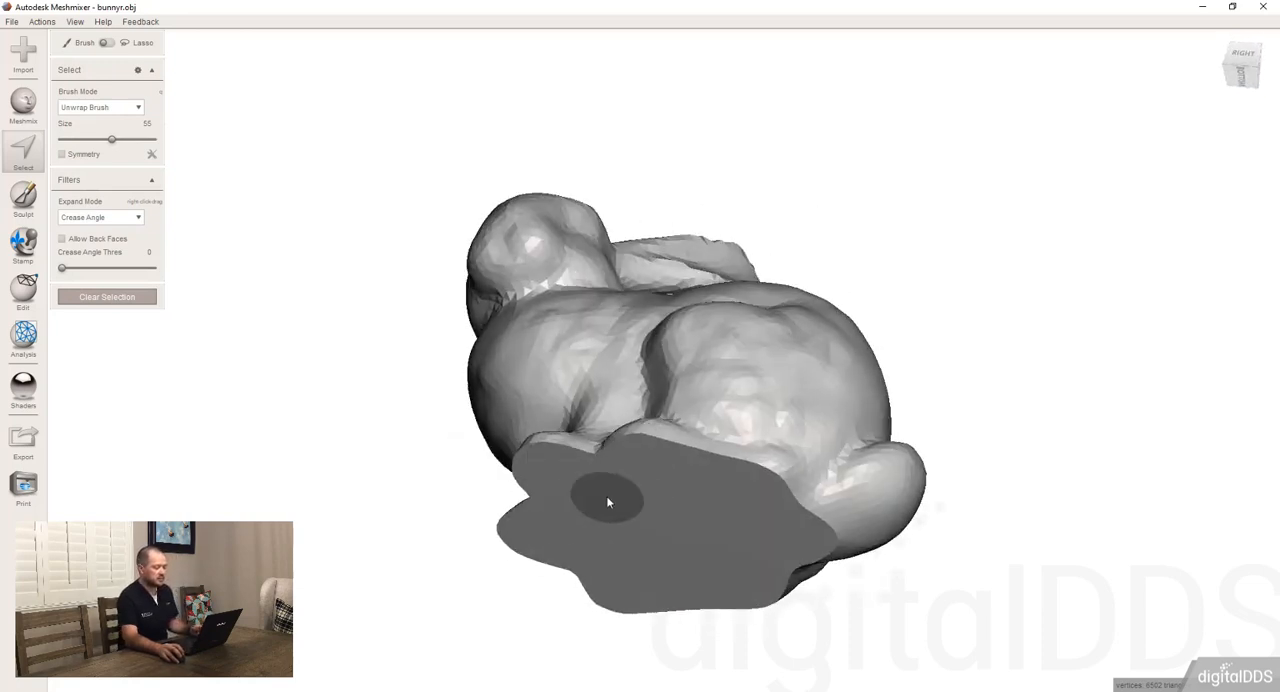
pyautogui.moveTo(686, 543); pyautogui.dragTo(707, 477, button='right')
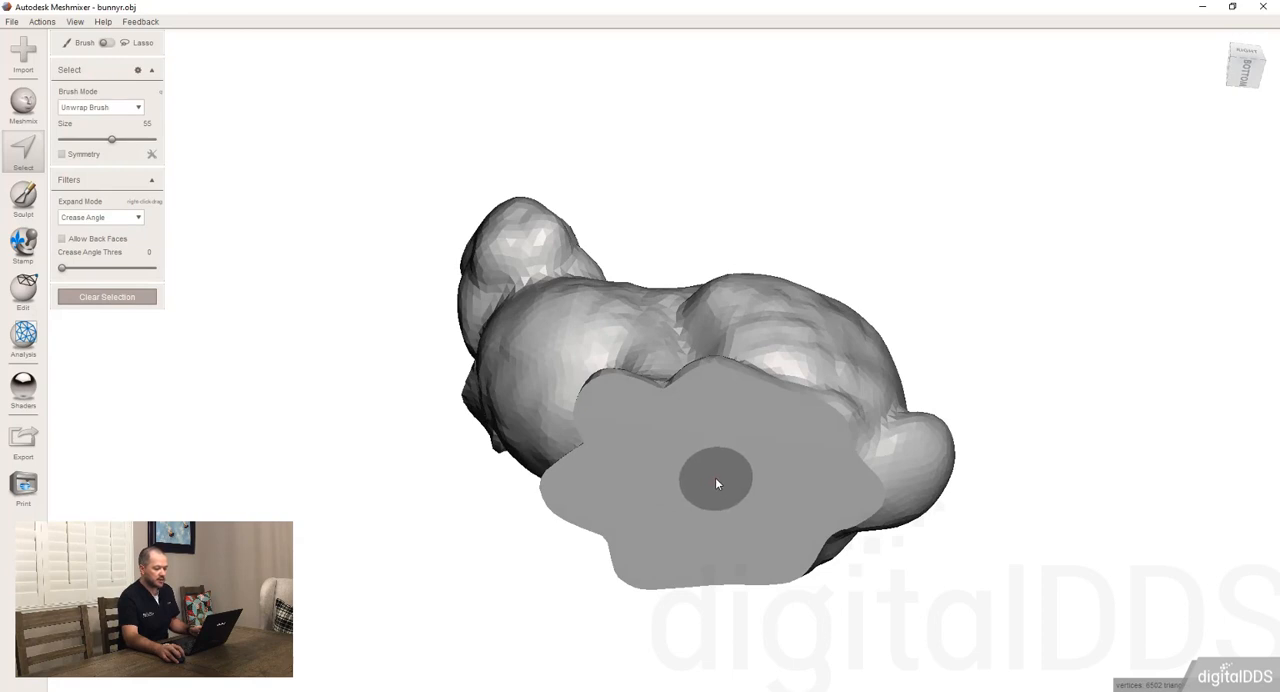
pyautogui.click(716, 484)
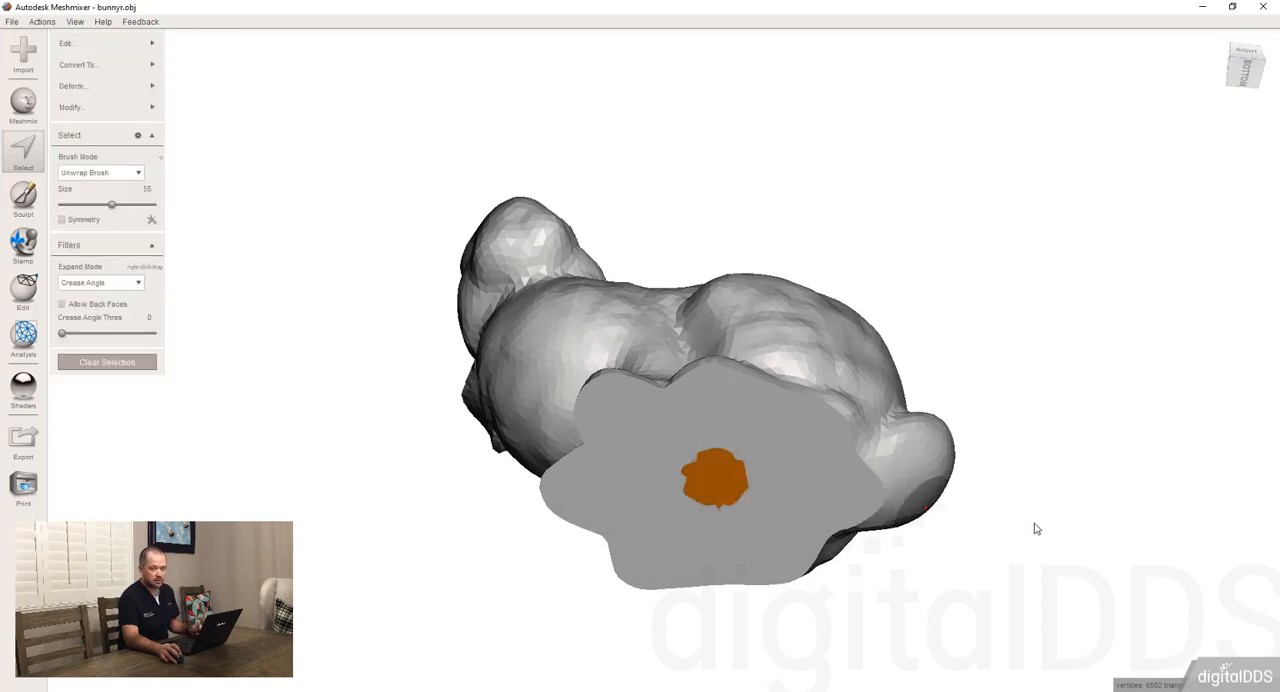
pyautogui.press('g')
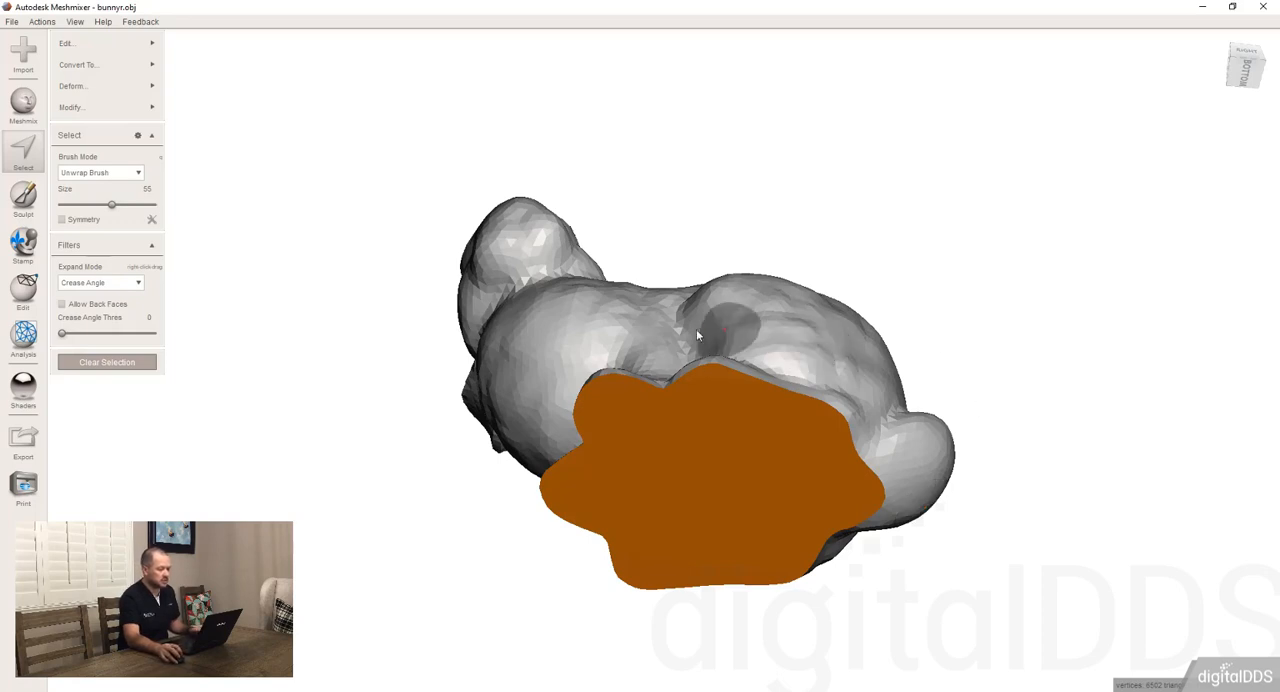
pyautogui.moveTo(697, 331); pyautogui.dragTo(699, 407, button='right')
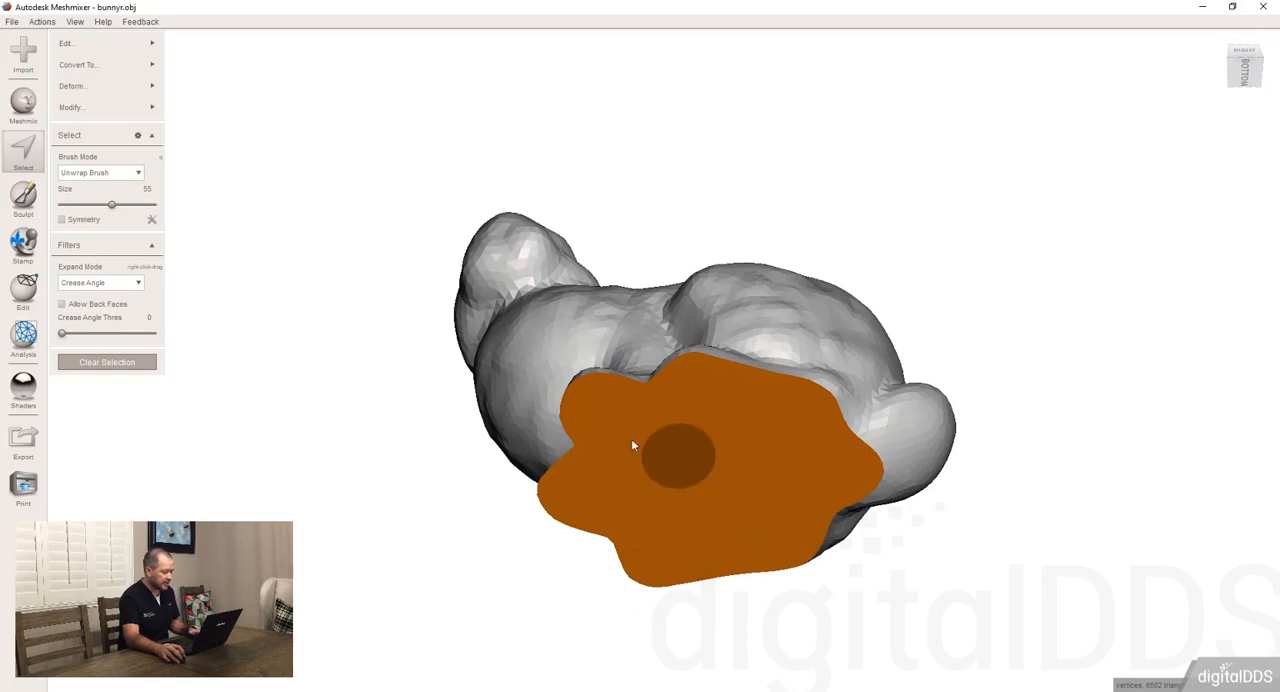
# Clear the base selection, set the Crease Angle Thres to 89.95 and increase the brush size to 93
pyautogui.press('Delete')
pyautogui.moveTo(63, 272); pyautogui.dragTo(165, 277)
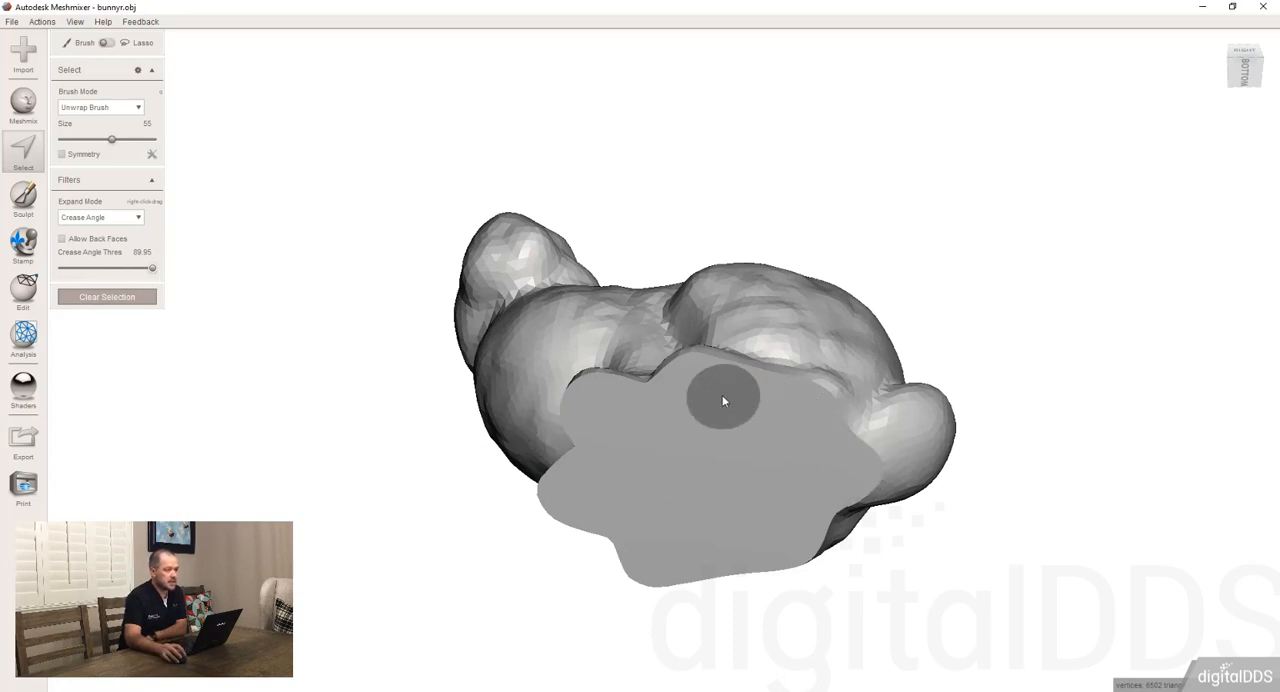
pyautogui.scroll(12, 733, 387)
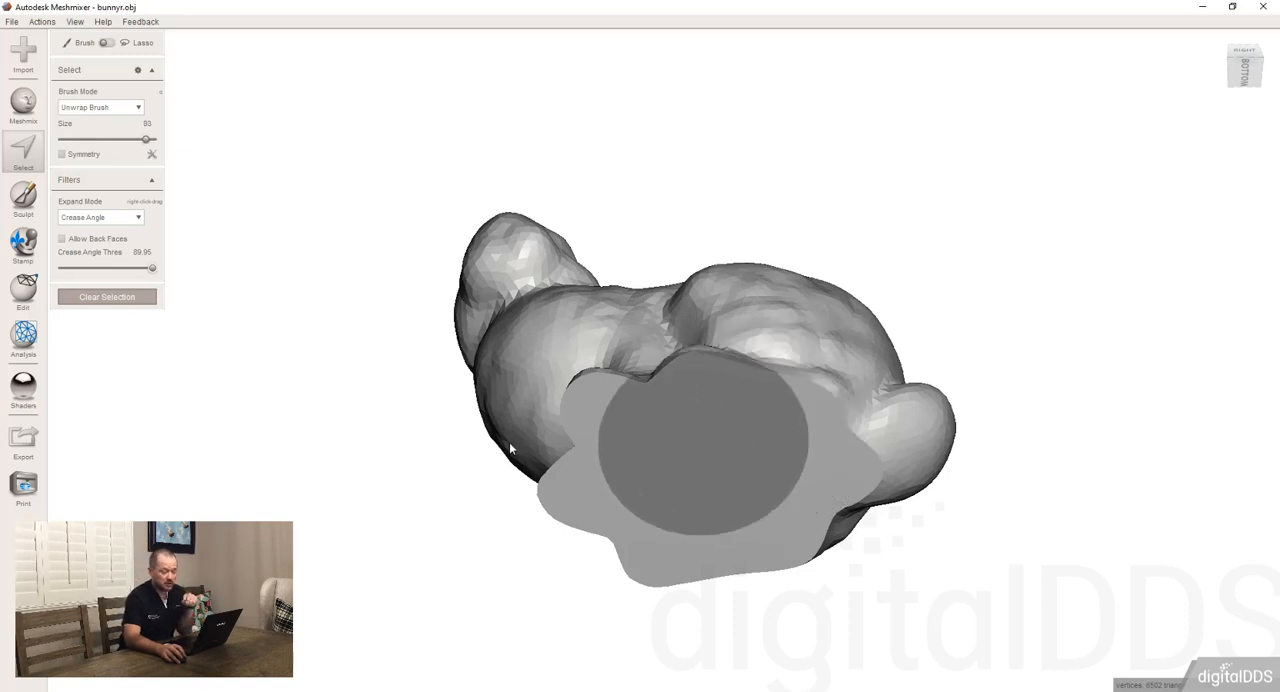
# Shrink and enlarge the selection brush over the bunny's base, ending with a brush size of 88
pyautogui.moveTo(118, 140)
pyautogui.mouseDown()
pyautogui.moveTo(166, 146)
pyautogui.moveTo(118, 141)
pyautogui.moveTo(134, 146)
pyautogui.mouseUp()
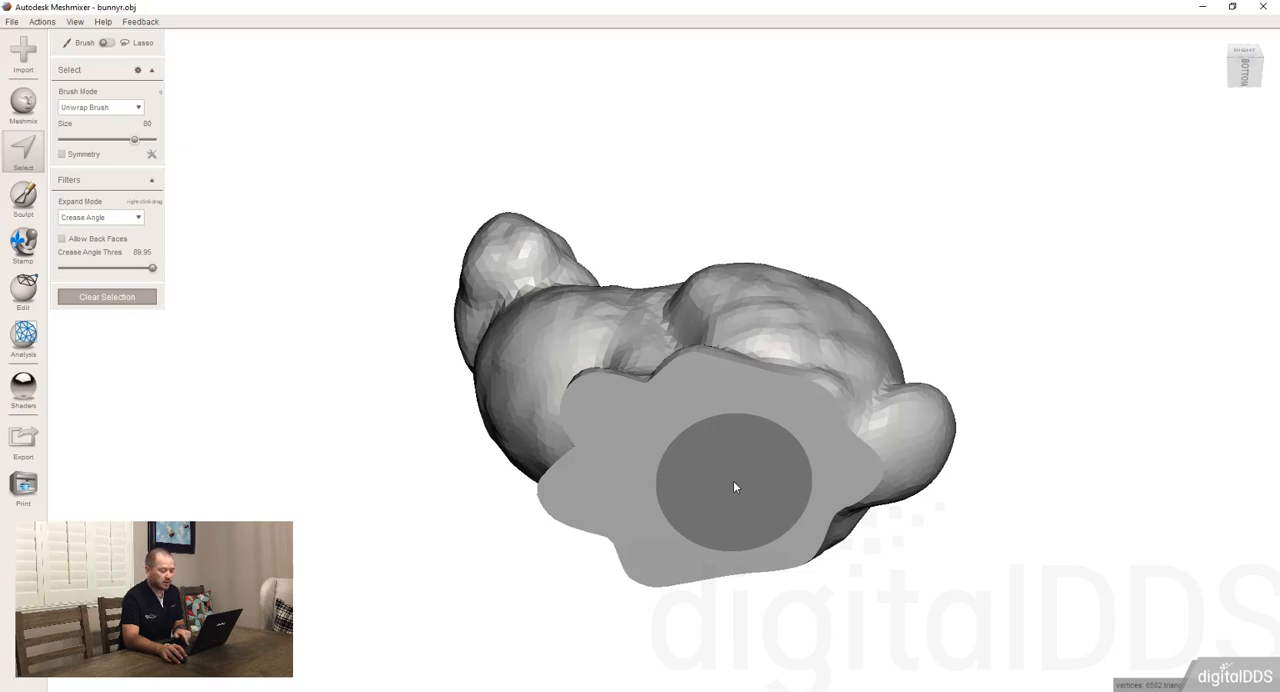
pyautogui.press('[')
pyautogui.press('[')
pyautogui.press('[')
pyautogui.press('[')
pyautogui.press('[')
pyautogui.press('[')
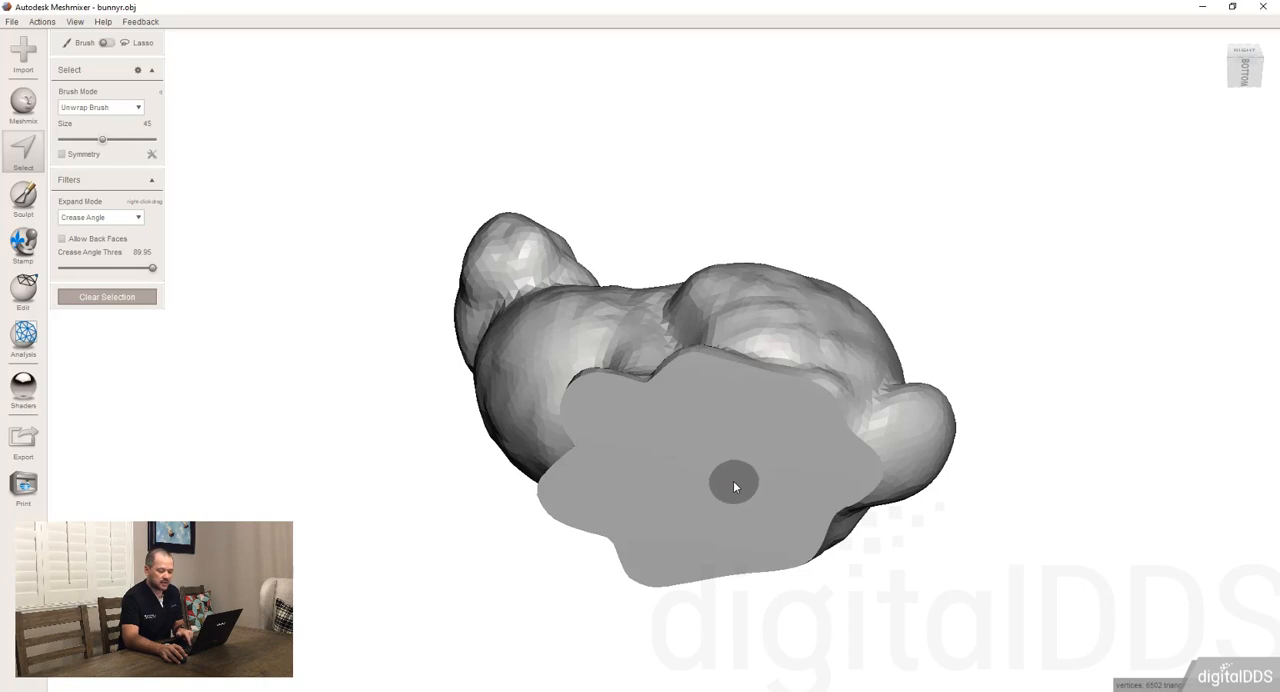
pyautogui.press(']')
pyautogui.press(']')
pyautogui.press(']')
pyautogui.press(']')
pyautogui.press(']')
pyautogui.press(']')
pyautogui.press(']')
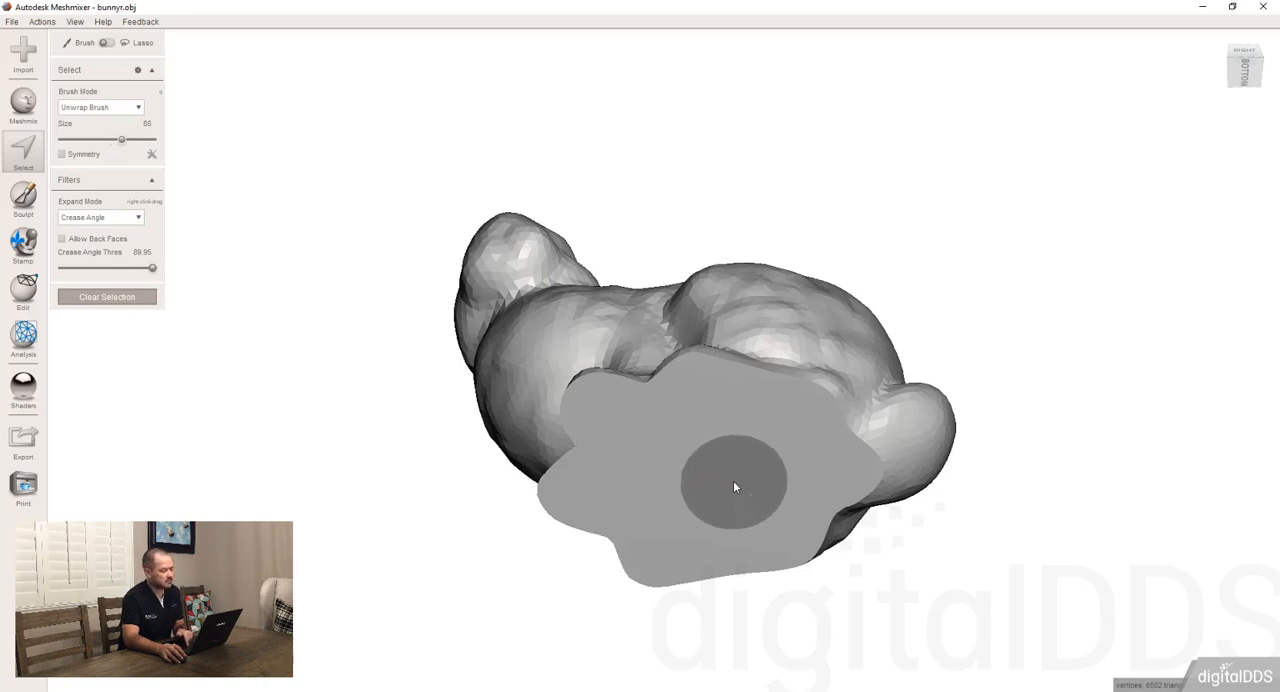
pyautogui.press(']')
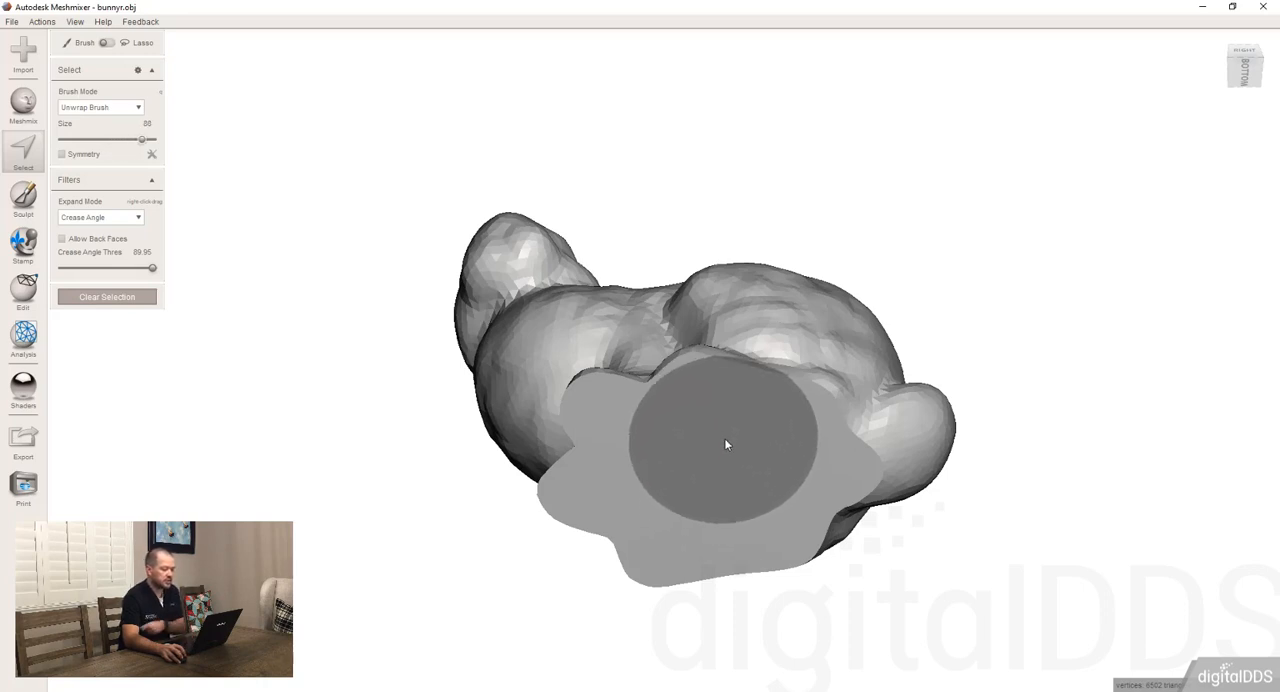
# Set the Crease Angle Thres to 0, select a patch spanning the base edge and the adjoining leg, and clear that selection
pyautogui.click(60, 268)
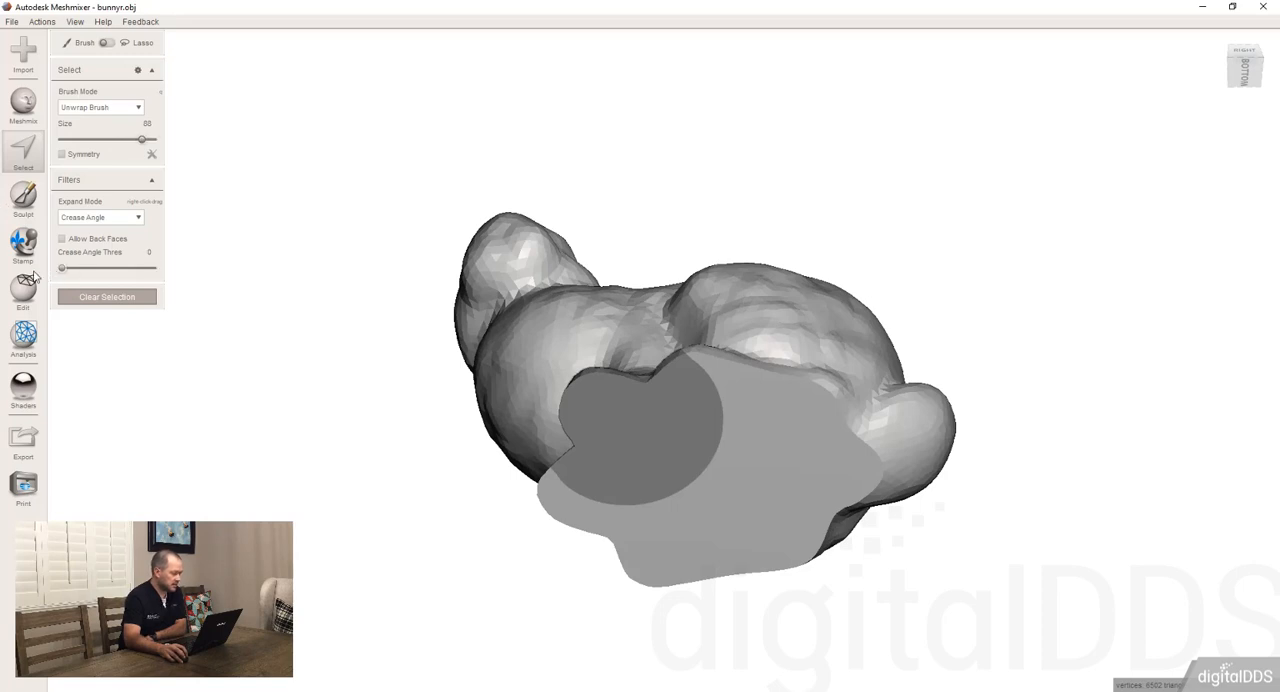
pyautogui.click(770, 396)
pyautogui.moveTo(920, 351)
pyautogui.mouseDown(button='right')
pyautogui.moveTo(946, 477)
pyautogui.moveTo(976, 311)
pyautogui.mouseUp(button='right')
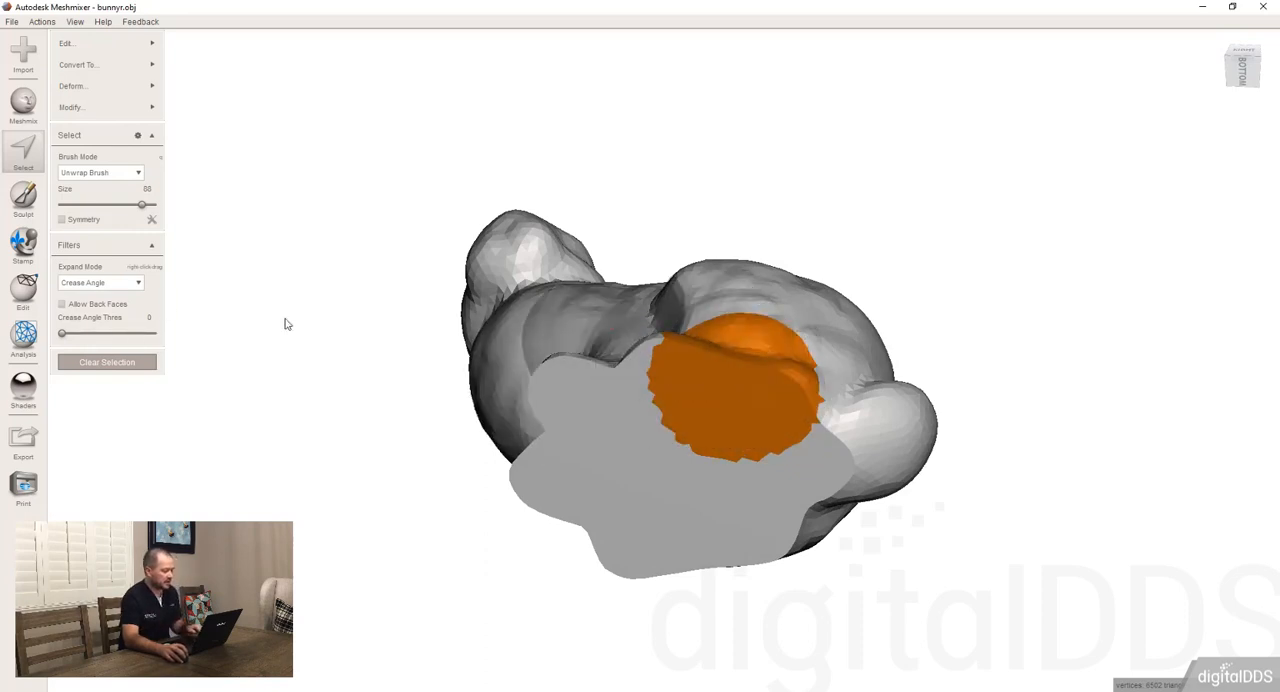
pyautogui.press('Escape')
# Set the Crease Angle Thres to 89.95 and select a patch of the flat base beside its edge
pyautogui.moveTo(111, 271); pyautogui.dragTo(153, 272)
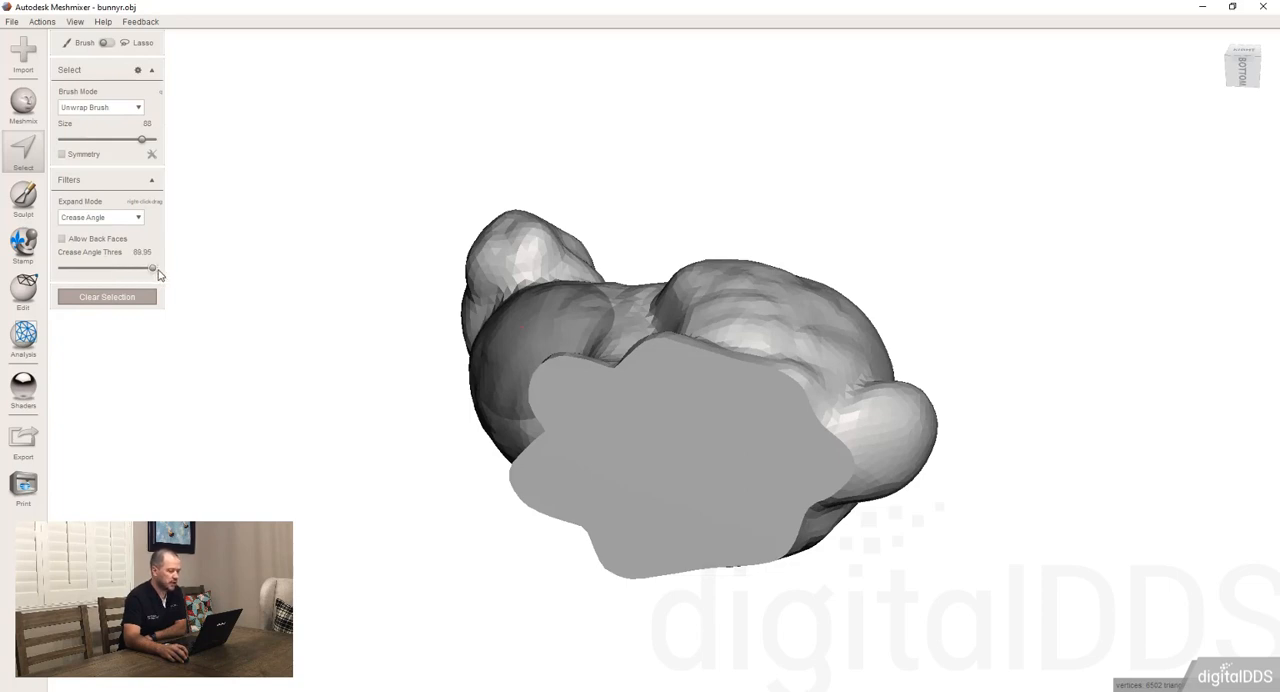
pyautogui.click(744, 394)
pyautogui.moveTo(989, 277)
pyautogui.mouseDown(button='right')
pyautogui.moveTo(923, 406)
pyautogui.moveTo(1004, 318)
pyautogui.moveTo(985, 330)
pyautogui.mouseUp(button='right')
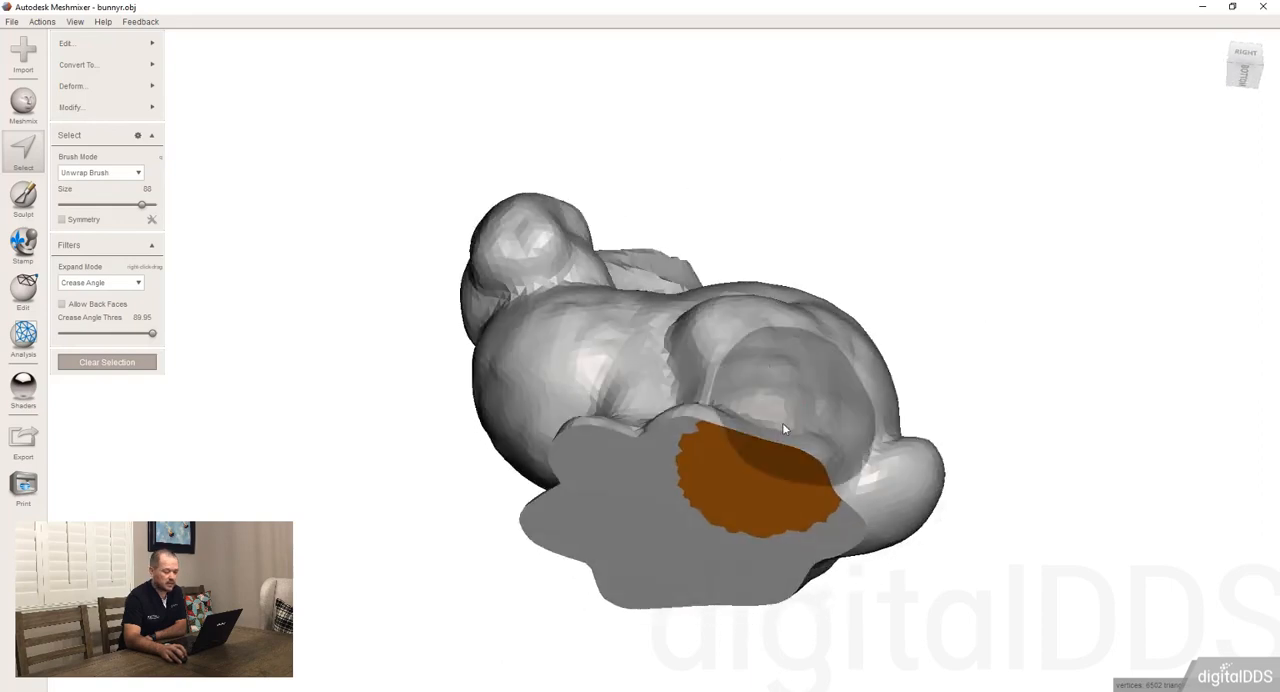
# Select several spots on the bunny's face, cheek and neck at the 89.95 crease angle threshold
pyautogui.moveTo(782, 422)
pyautogui.mouseDown()
pyautogui.moveTo(696, 474)
pyautogui.moveTo(624, 470)
pyautogui.moveTo(599, 505)
pyautogui.moveTo(654, 571)
pyautogui.moveTo(757, 551)
pyautogui.moveTo(731, 523)
pyautogui.mouseUp()
pyautogui.moveTo(731, 523)
pyautogui.mouseDown(button='right')
pyautogui.moveTo(806, 230)
pyautogui.moveTo(797, 205)
pyautogui.moveTo(702, 498)
pyautogui.mouseUp(button='right')
pyautogui.click(570, 305)
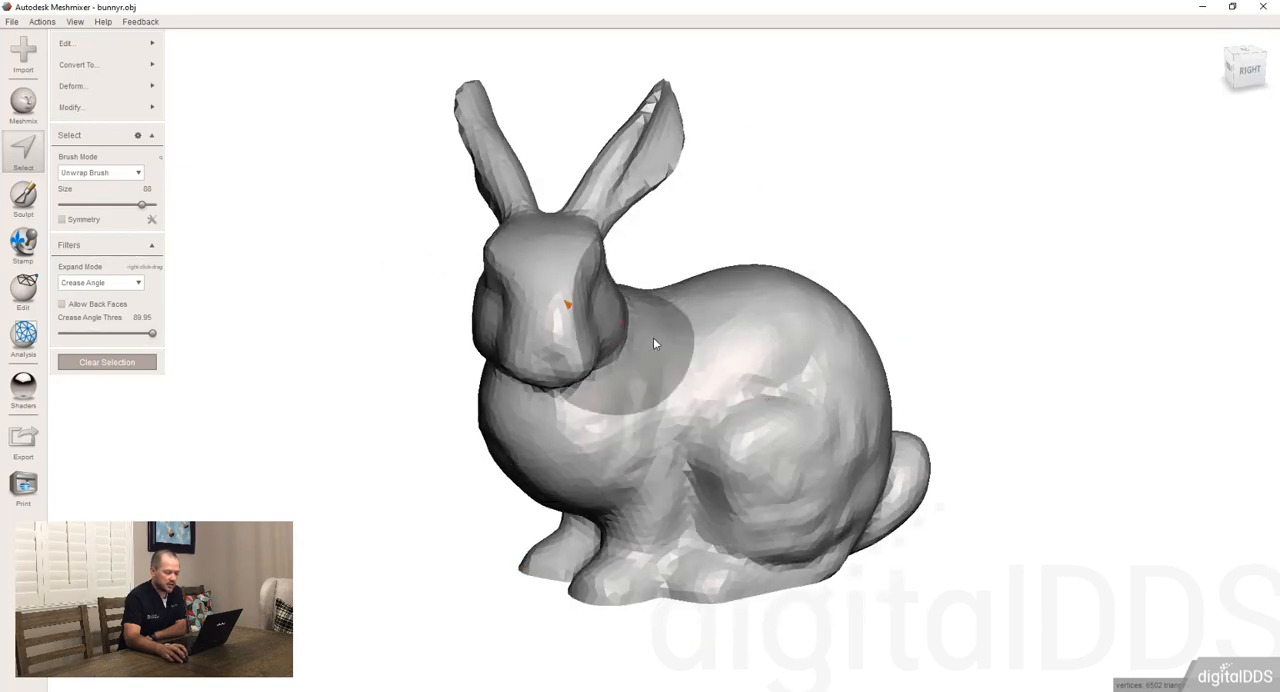
pyautogui.moveTo(653, 338); pyautogui.dragTo(540, 342, button='right')
pyautogui.click(536, 340)
pyautogui.click(563, 264)
pyautogui.click(592, 333)
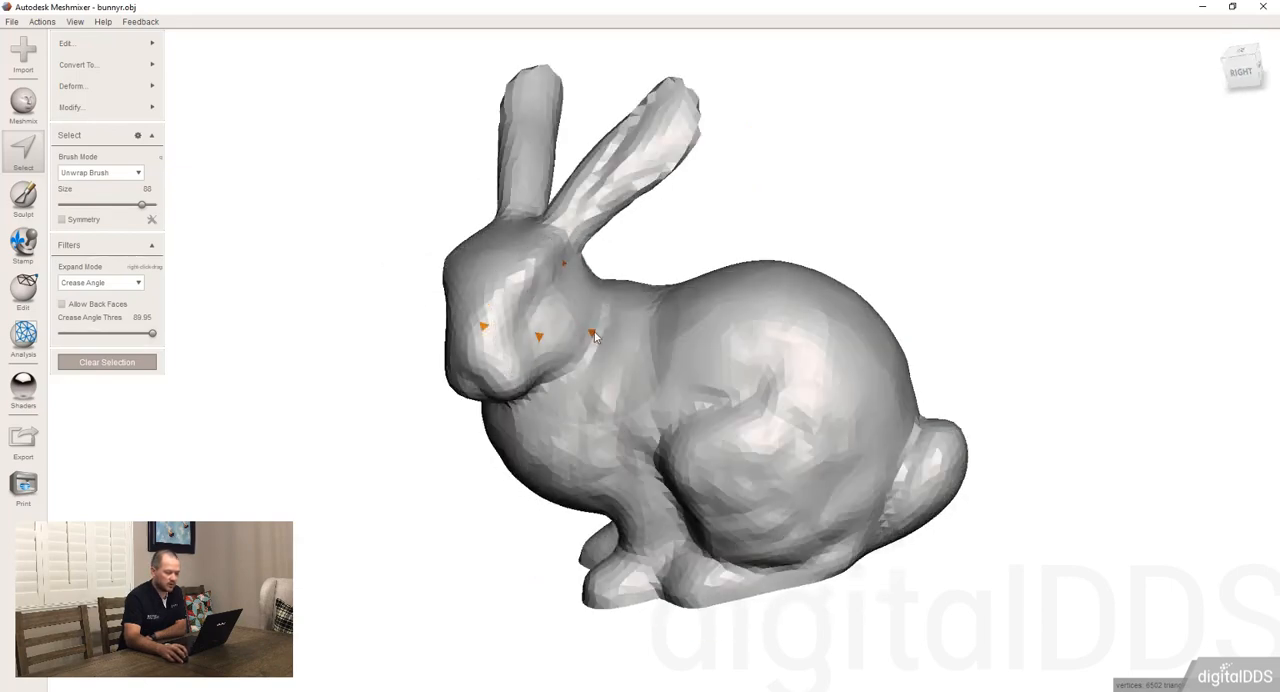
pyautogui.click(614, 388)
pyautogui.click(602, 409)
pyautogui.click(584, 416)
pyautogui.click(579, 384)
pyautogui.moveTo(588, 373); pyautogui.dragTo(619, 348)
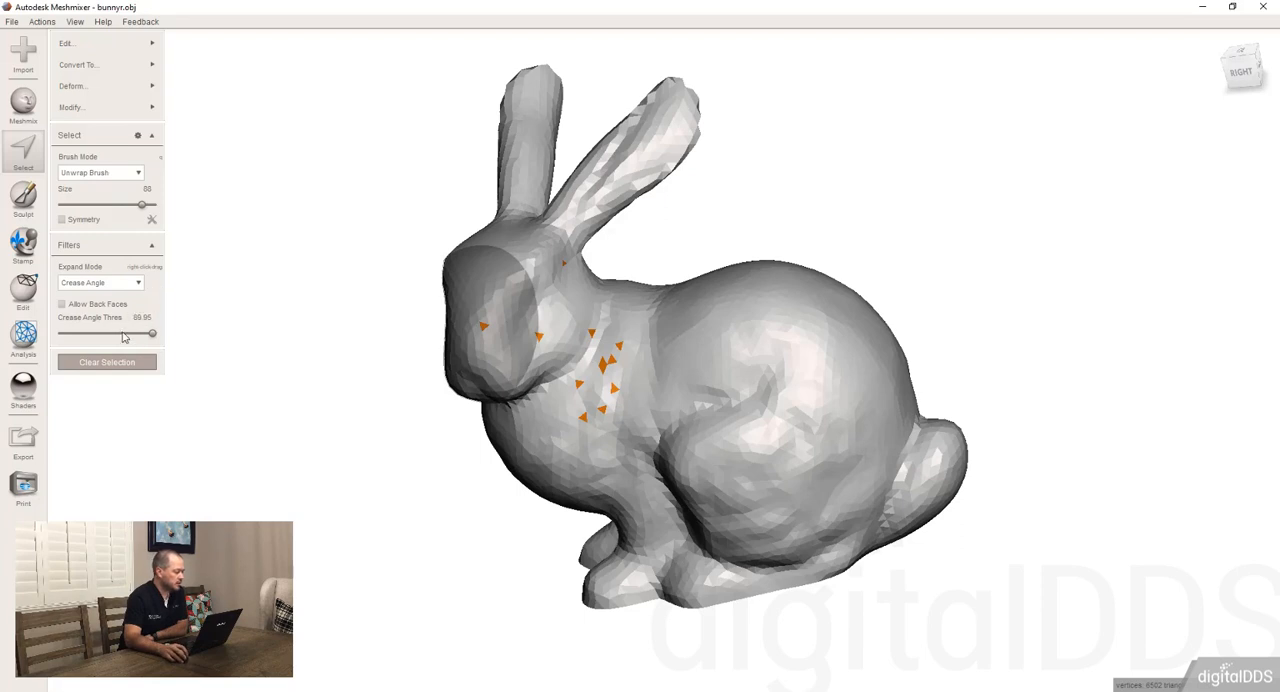
# Select the cheek and neck at a Crease Angle Thres of 69.31, and try the same area at 73.65
pyautogui.click(122, 333)
pyautogui.click(592, 367)
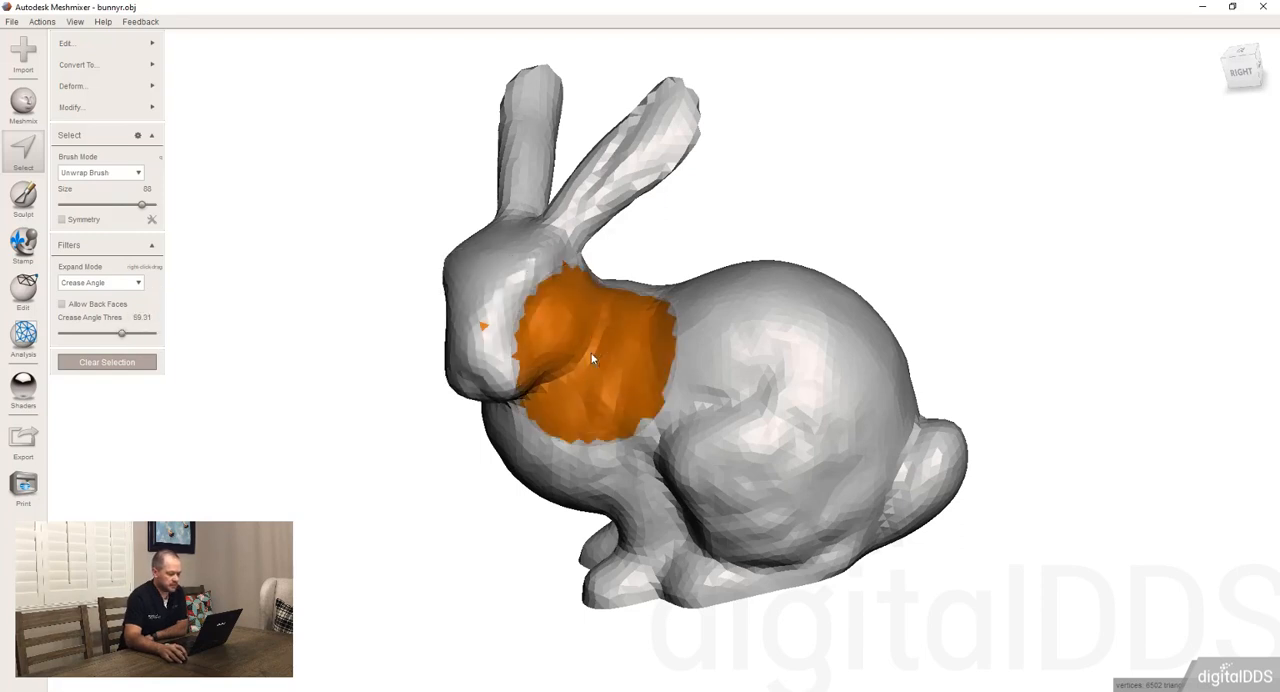
pyautogui.click(136, 333)
pyautogui.click(542, 282)
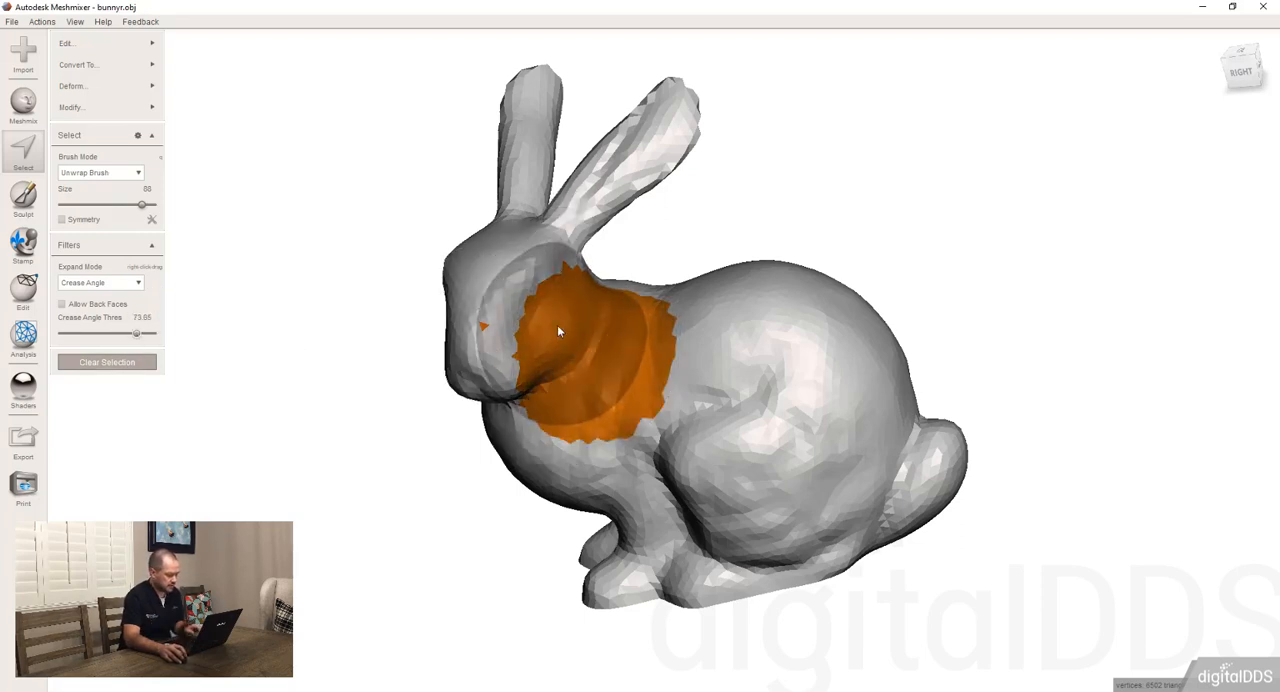
# Clear the cheek and neck selection, and brush a new one over the cheek, nape and base of the ear
pyautogui.press('Escape')
pyautogui.moveTo(574, 350); pyautogui.dragTo(500, 330)
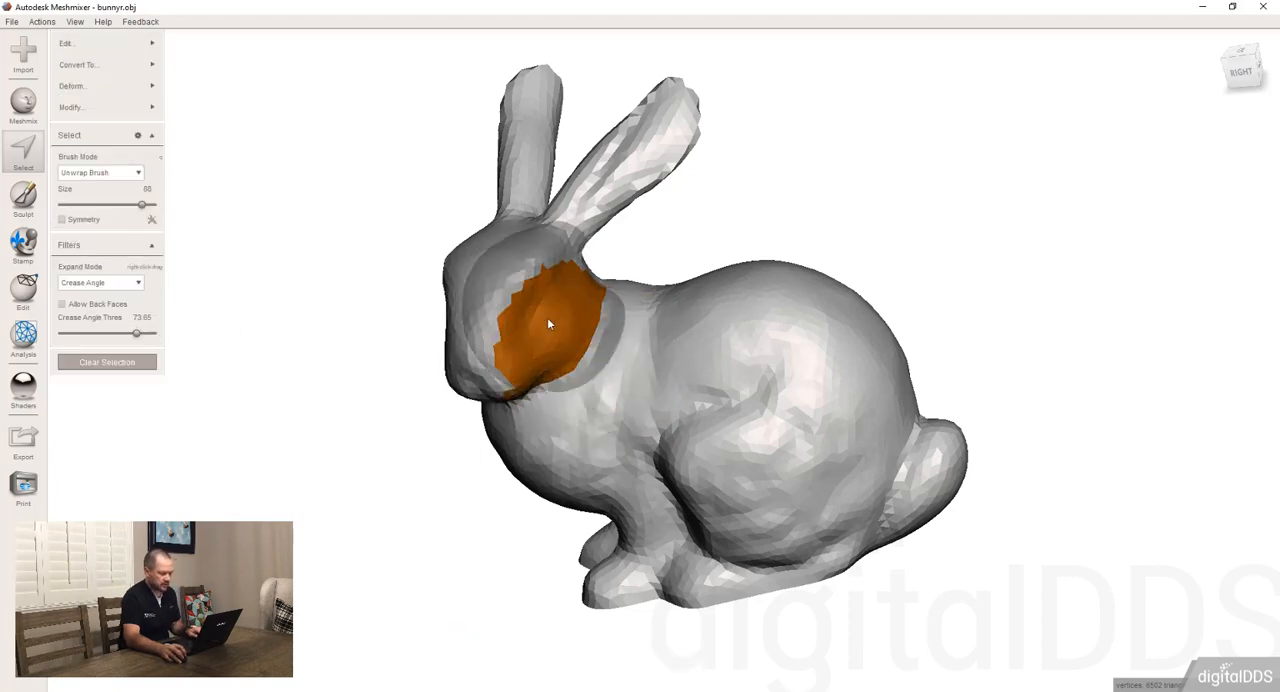
pyautogui.moveTo(547, 317)
pyautogui.mouseDown(button='right')
pyautogui.moveTo(516, 335)
pyautogui.moveTo(582, 331)
pyautogui.moveTo(561, 333)
pyautogui.mouseUp(button='right')
pyautogui.moveTo(561, 333); pyautogui.dragTo(588, 279)
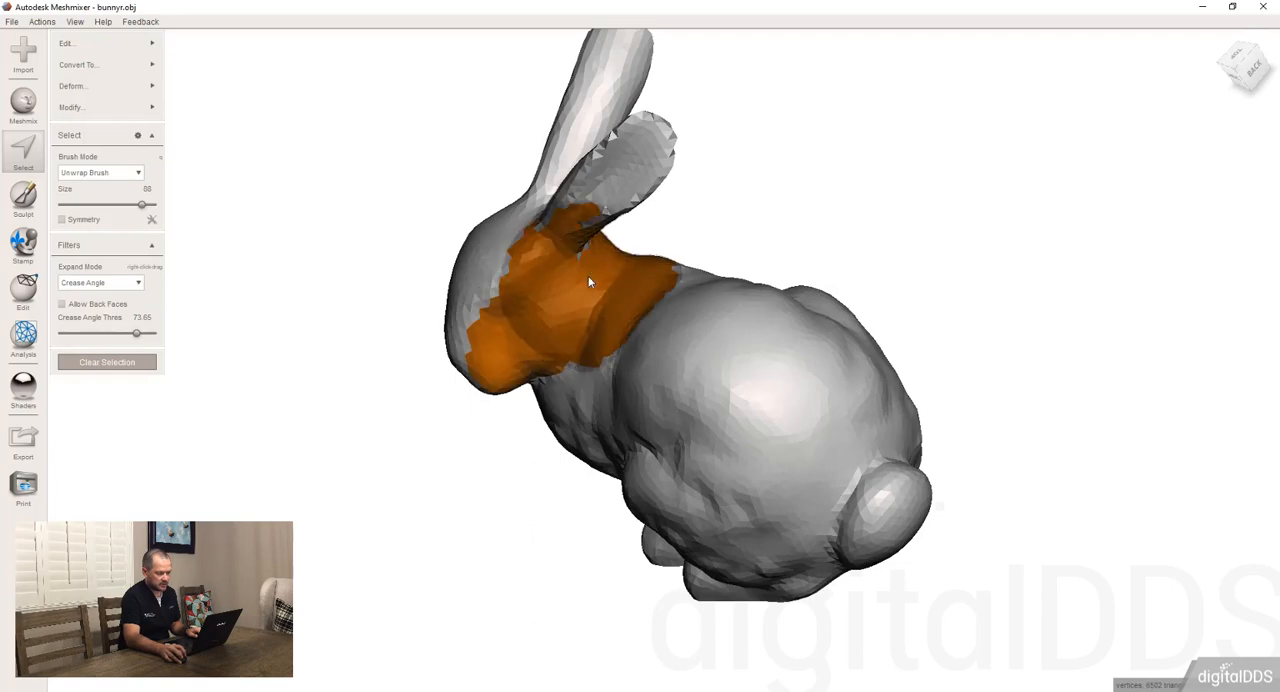
pyautogui.moveTo(538, 335); pyautogui.dragTo(625, 267, button='right')
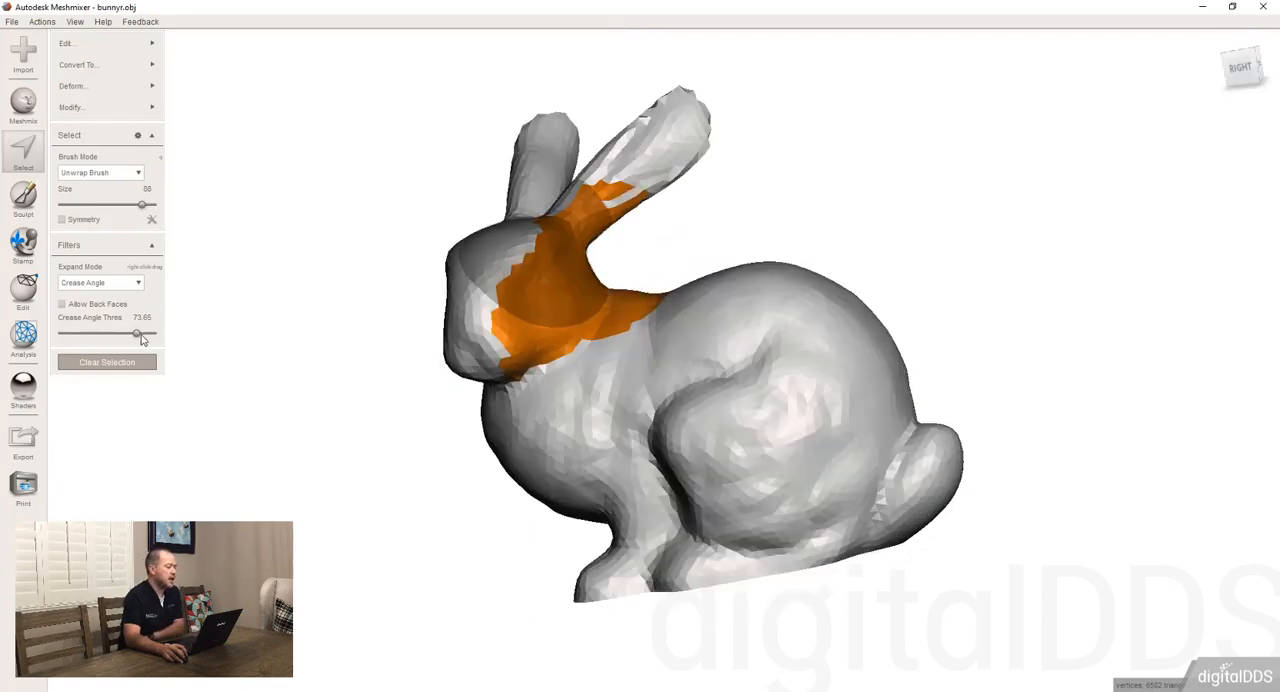
# Add the bunny's entire flat base to the selection, and clear everything selected
pyautogui.moveTo(560, 320)
pyautogui.mouseDown(button='right')
pyautogui.moveTo(683, 335)
pyautogui.moveTo(741, 412)
pyautogui.mouseUp(button='right')
pyautogui.moveTo(741, 412)
pyautogui.mouseDown()
pyautogui.moveTo(808, 402)
pyautogui.moveTo(769, 526)
pyautogui.moveTo(651, 526)
pyautogui.moveTo(623, 440)
pyautogui.moveTo(814, 463)
pyautogui.mouseUp()
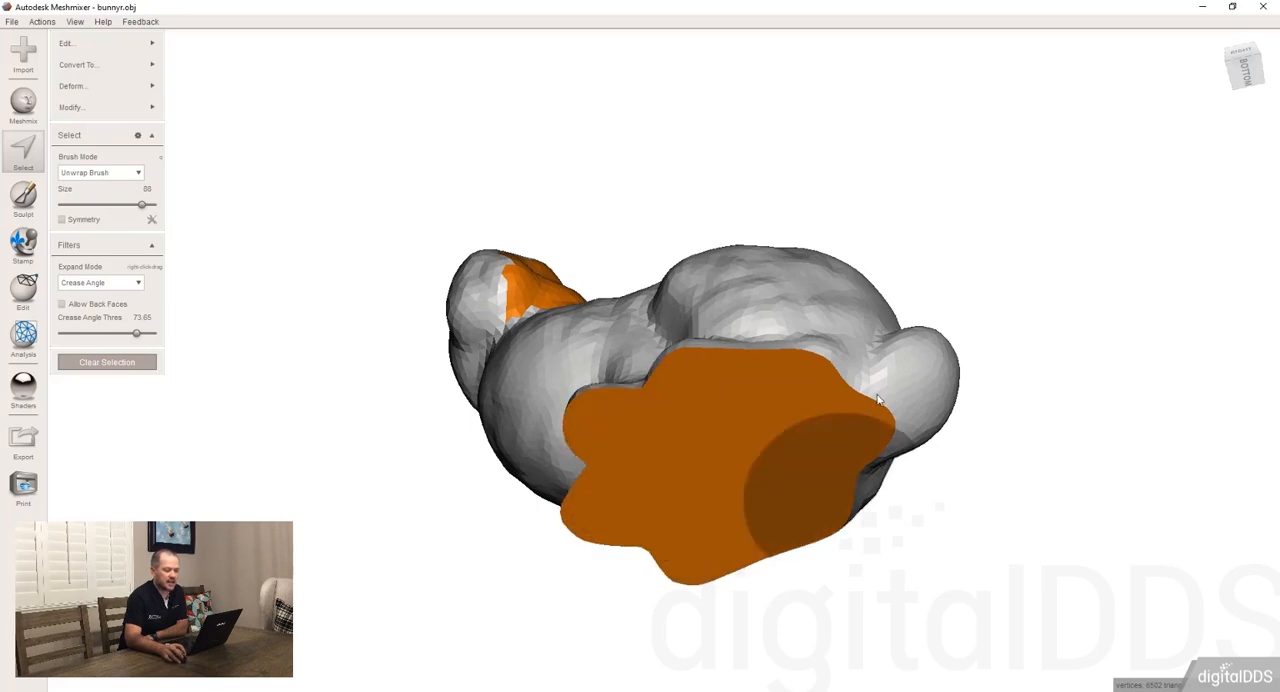
pyautogui.moveTo(814, 463)
pyautogui.mouseDown(button='right')
pyautogui.moveTo(880, 492)
pyautogui.moveTo(893, 441)
pyautogui.moveTo(523, 328)
pyautogui.mouseUp(button='right')
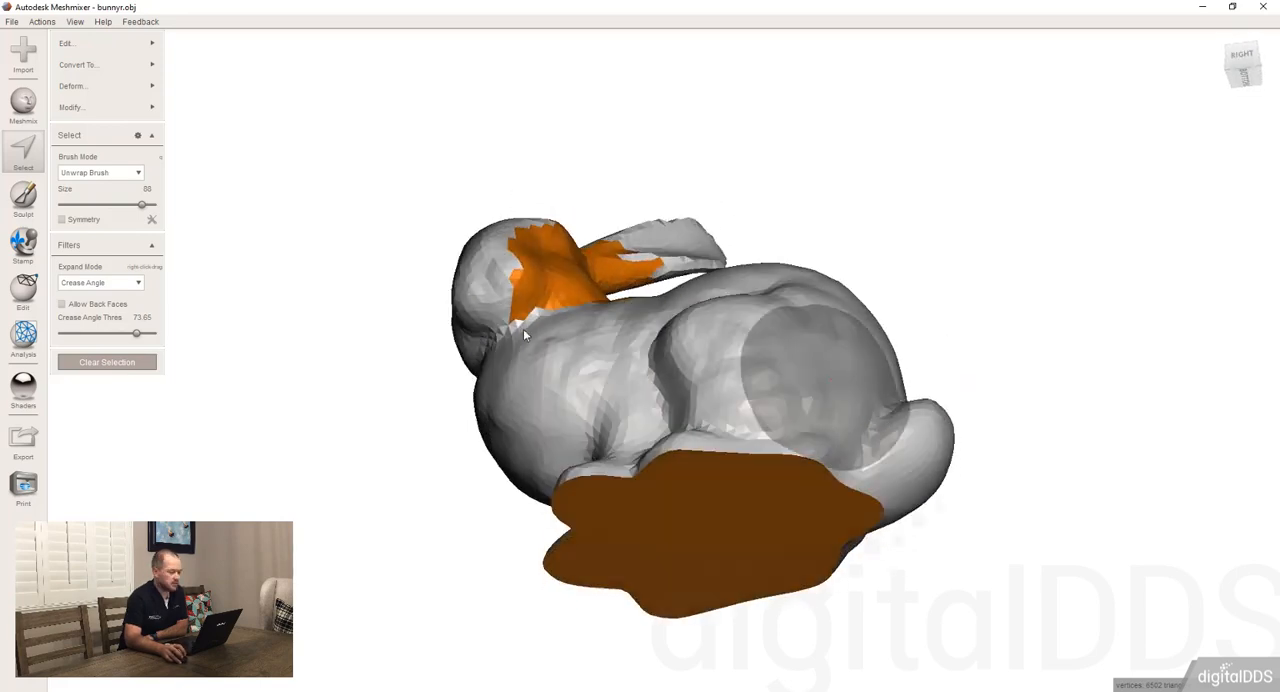
pyautogui.click(131, 365)
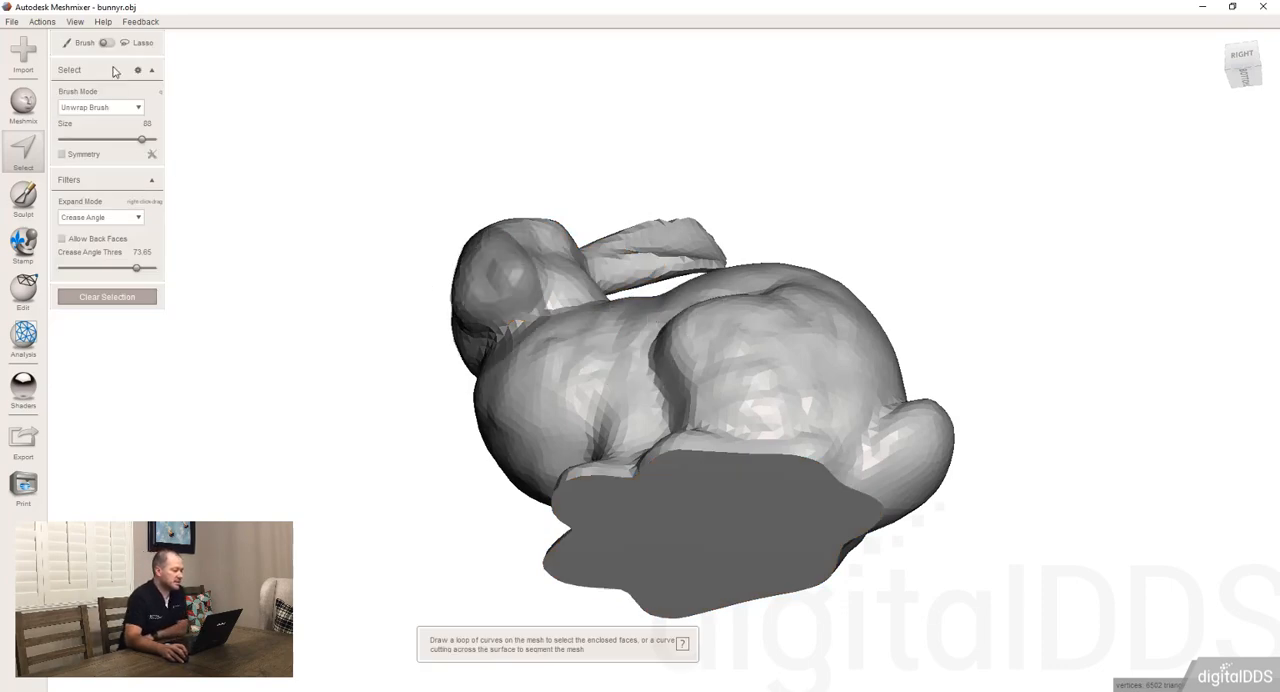
# Select a round patch on the bunny's chest and clear it
pyautogui.moveTo(553, 307); pyautogui.dragTo(640, 465, button='right')
pyautogui.moveTo(640, 465); pyautogui.dragTo(666, 449)
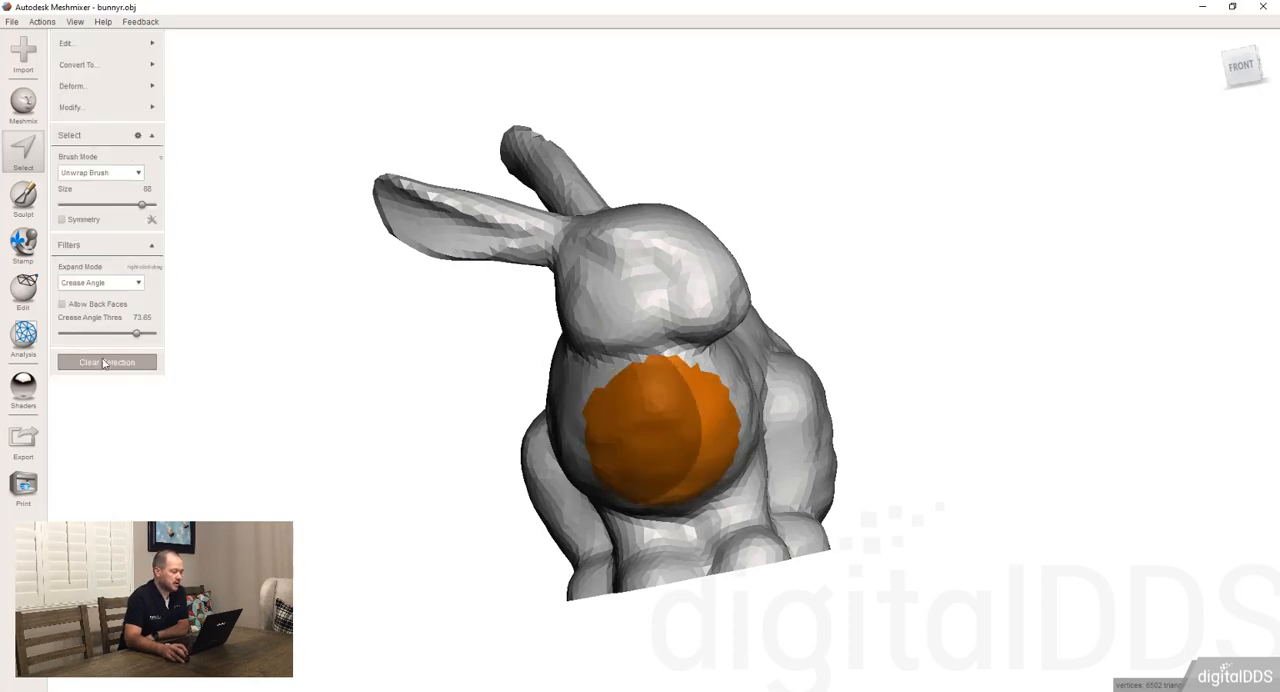
pyautogui.press('Escape')
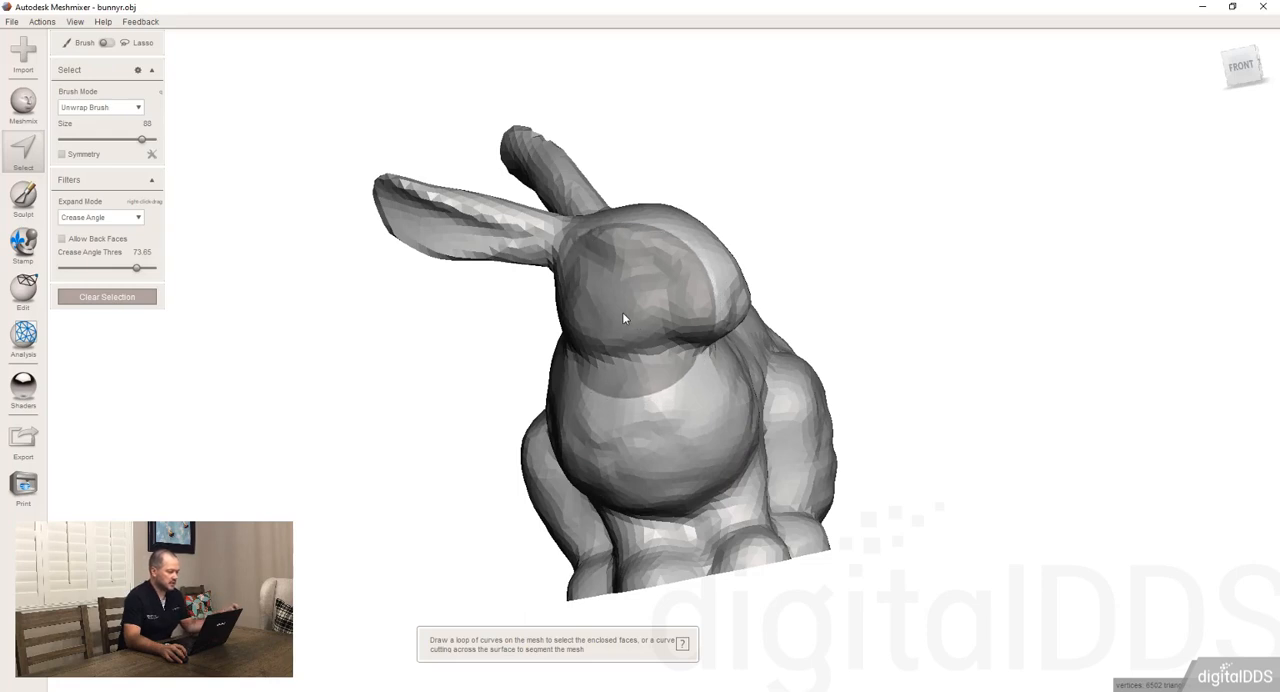
# Select a patch on the bunny's chest and review the Edit, Modify and Convert To commands available for it
pyautogui.click(660, 440)
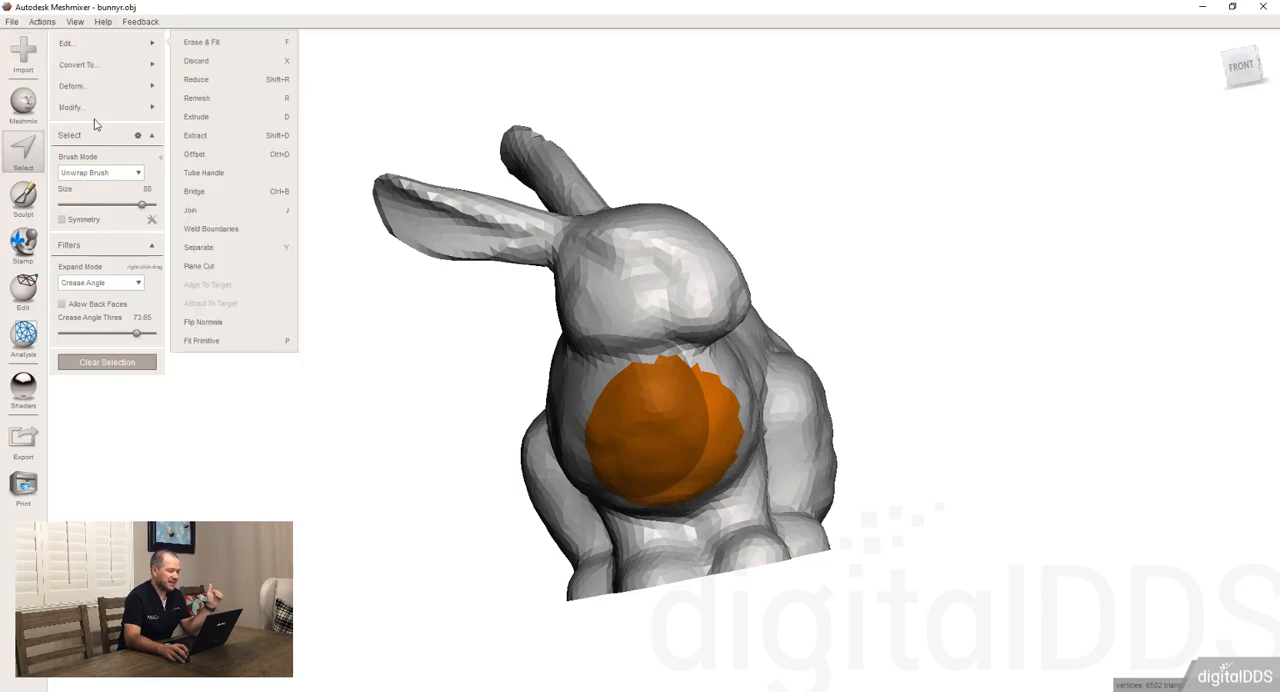
pyautogui.moveTo(71, 48)
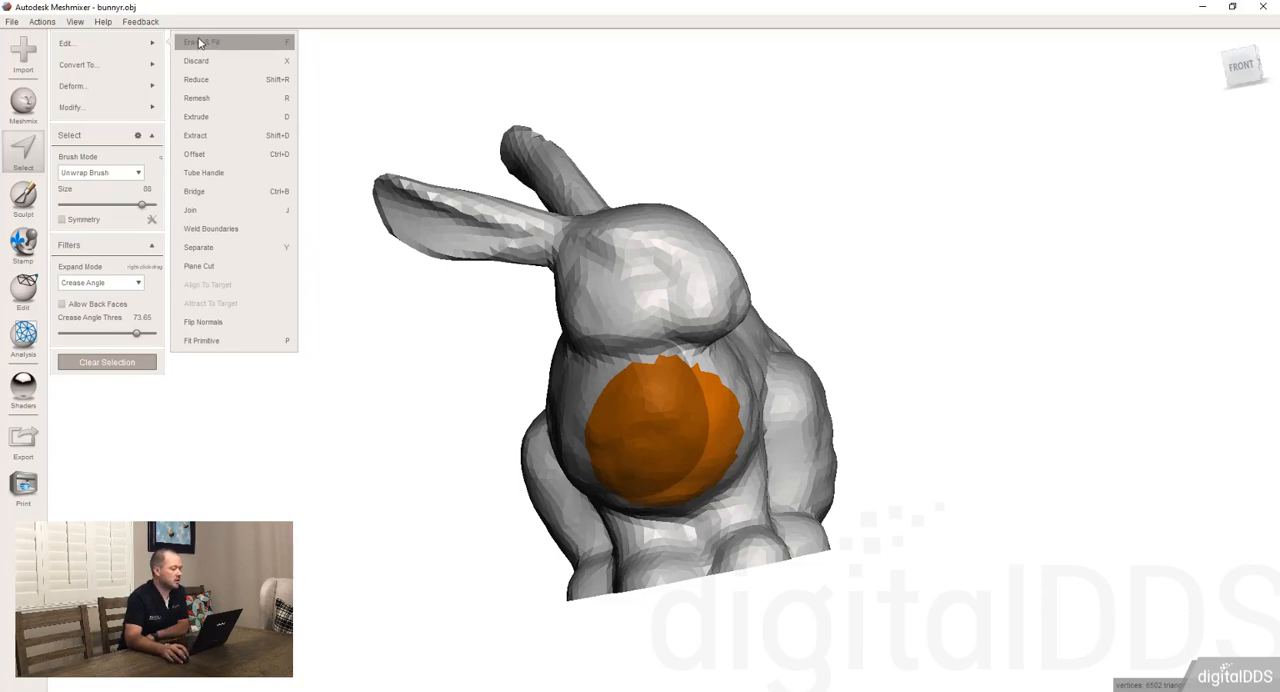
pyautogui.moveTo(145, 108)
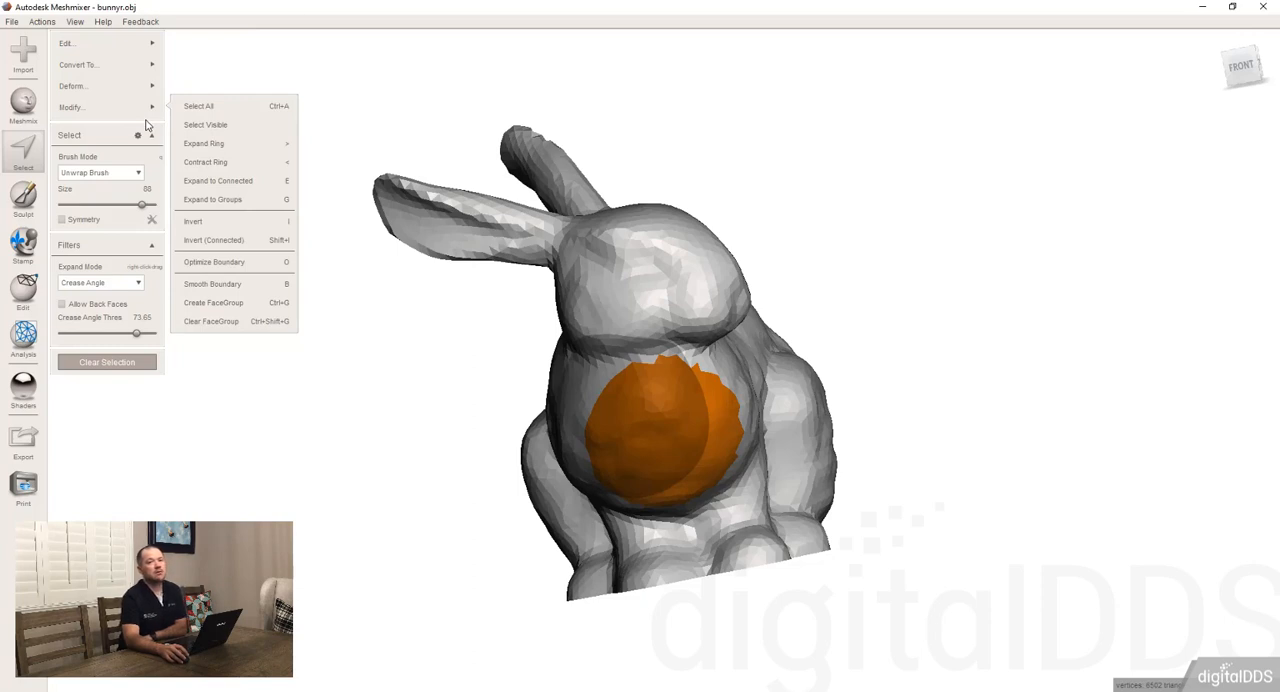
pyautogui.moveTo(130, 46)
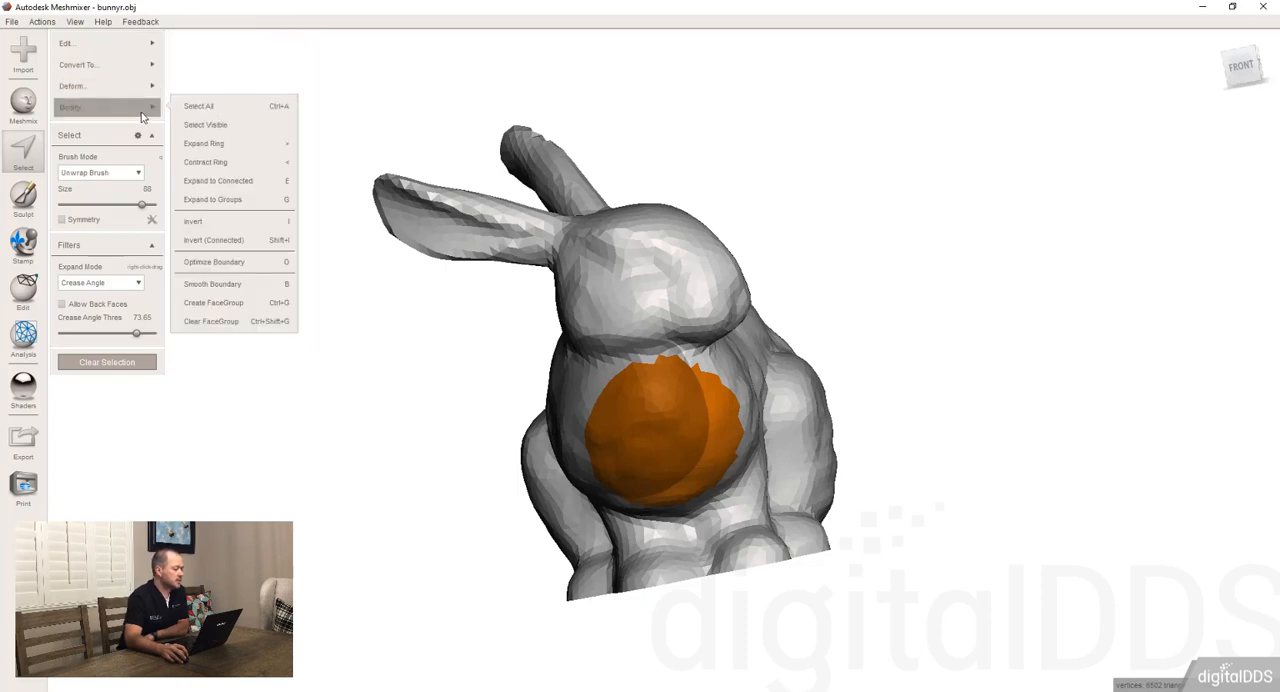
pyautogui.moveTo(137, 76)
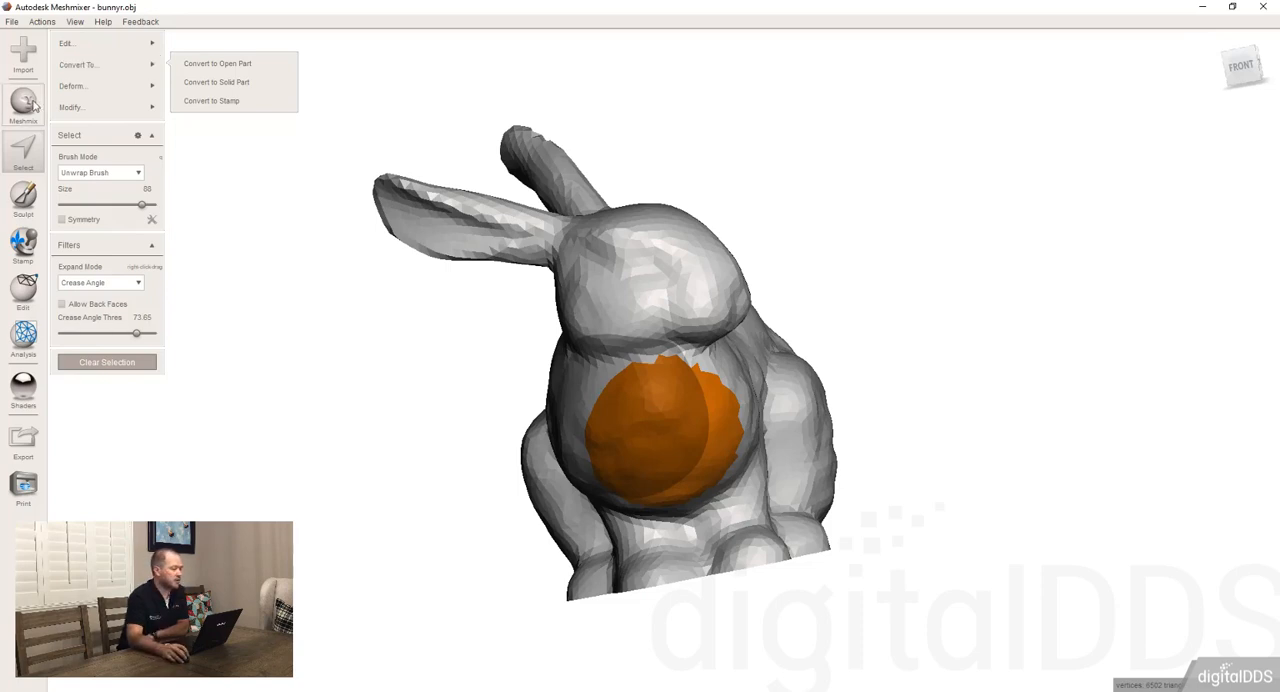
# Browse the Meshmix part library's categories and its My Parts collection
pyautogui.click(27, 106)
pyautogui.click(125, 52)
pyautogui.click(211, 181)
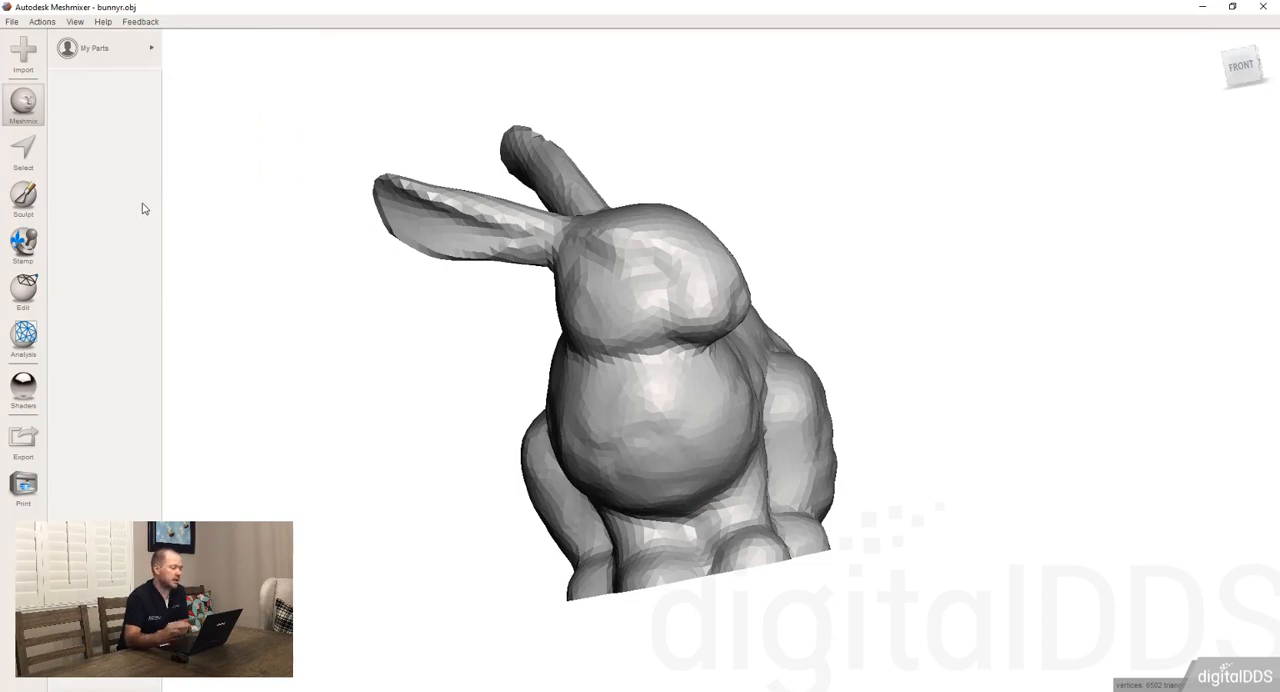
pyautogui.click(100, 55)
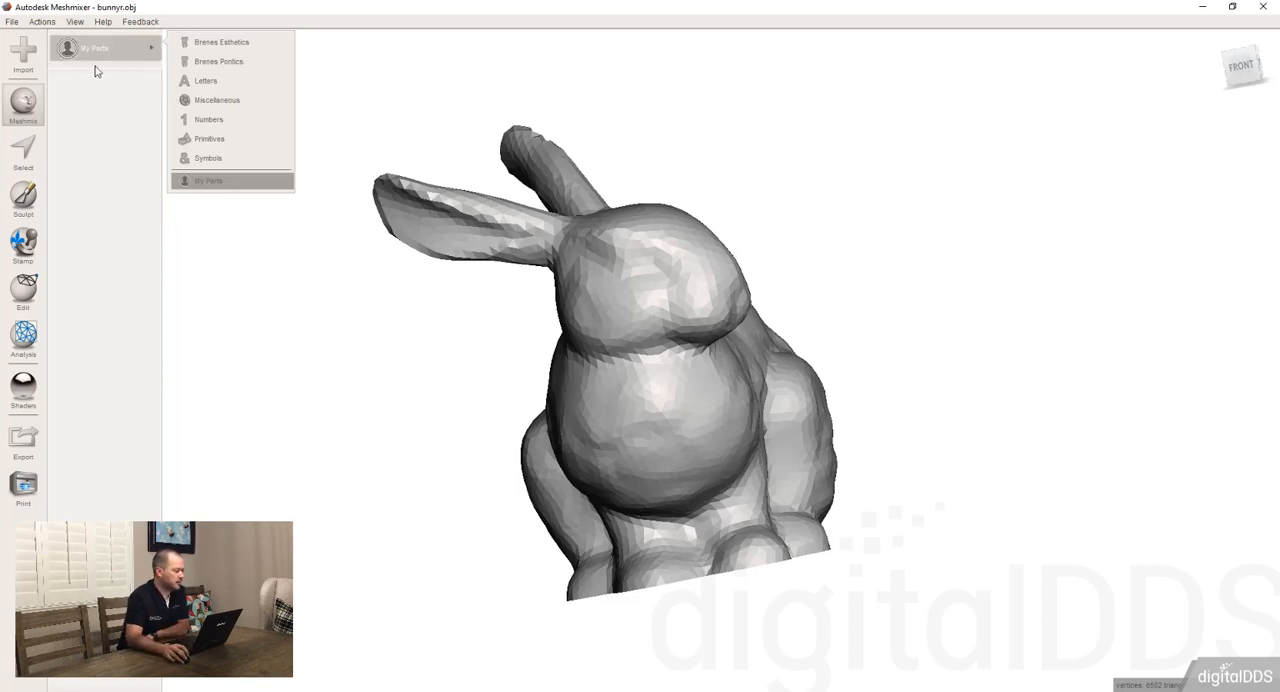
pyautogui.click(666, 319)
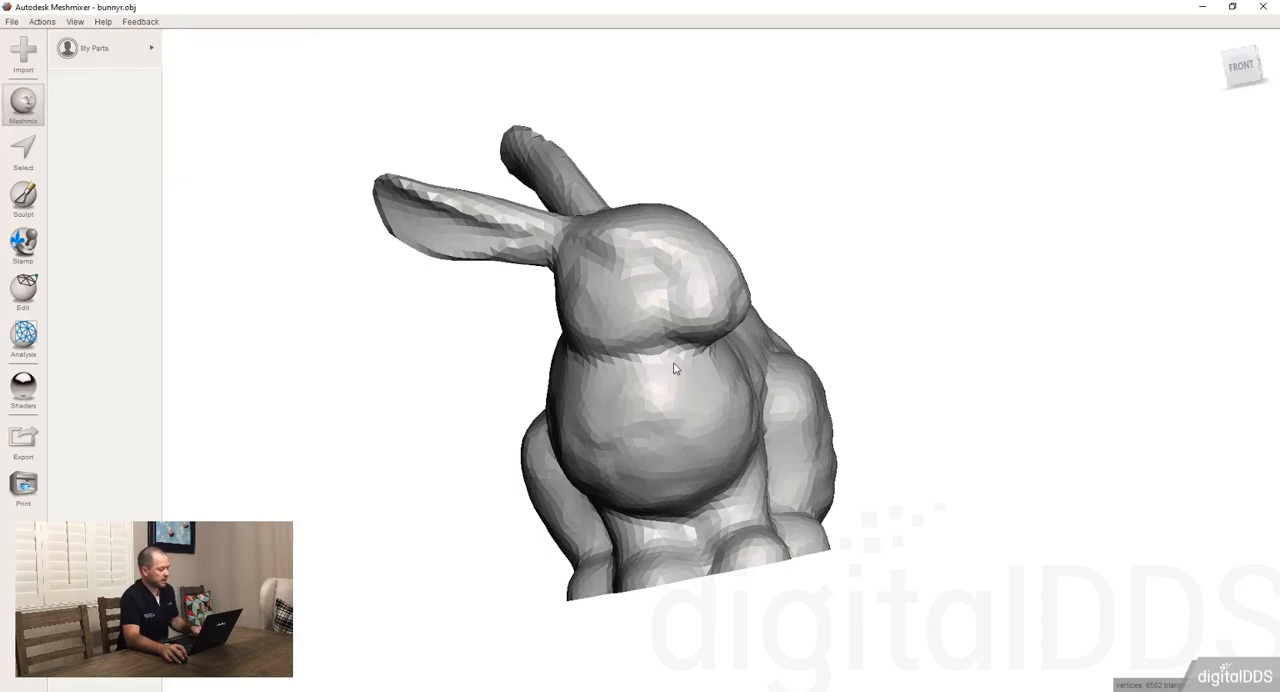
# Reselect the chest patch, set the Crease Angle Thres to 0 and extend the selection across the bunny's side
pyautogui.click(23, 152)
pyautogui.click(658, 448)
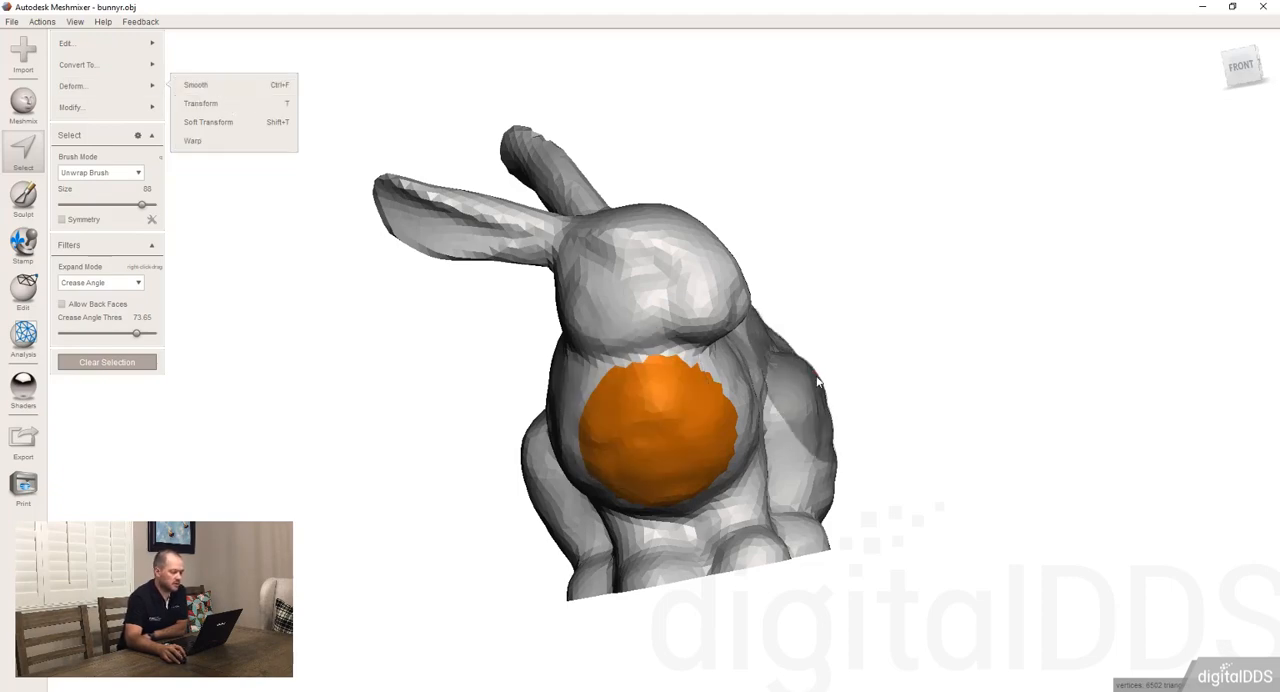
pyautogui.moveTo(794, 398); pyautogui.dragTo(659, 393, button='right')
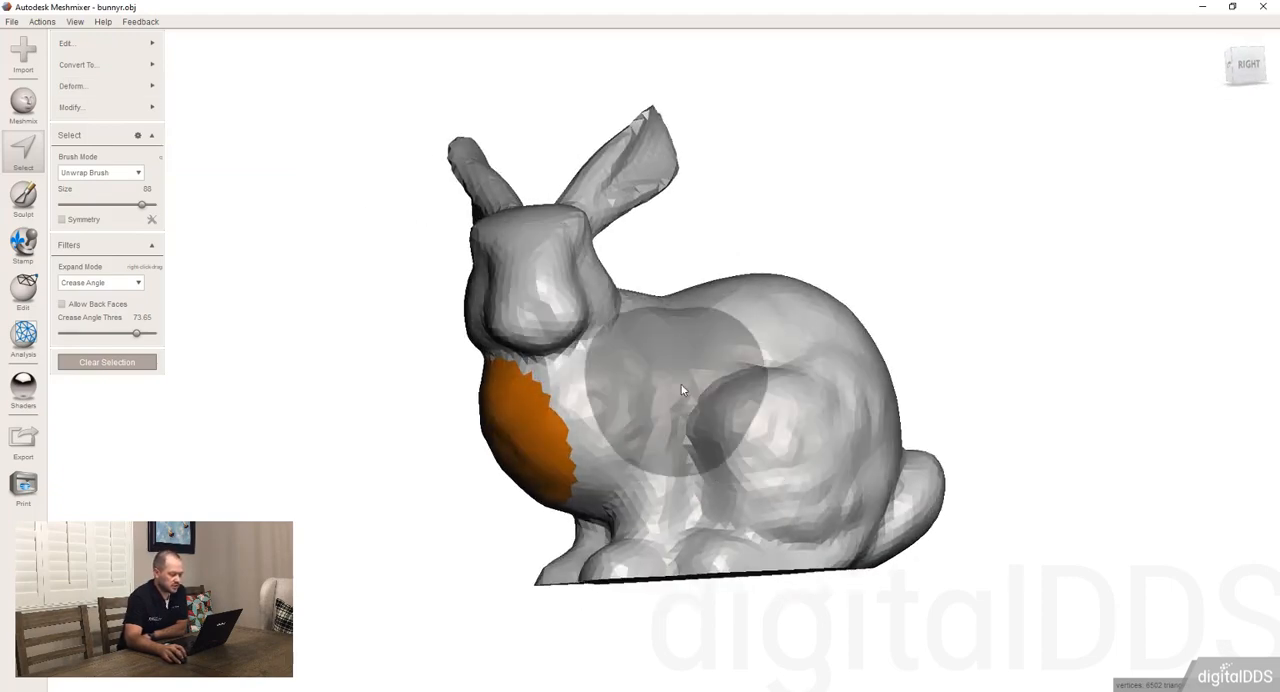
pyautogui.moveTo(790, 412)
pyautogui.mouseDown()
pyautogui.moveTo(607, 428)
pyautogui.moveTo(714, 435)
pyautogui.moveTo(630, 420)
pyautogui.mouseUp()
pyautogui.moveTo(136, 333); pyautogui.dragTo(61, 333)
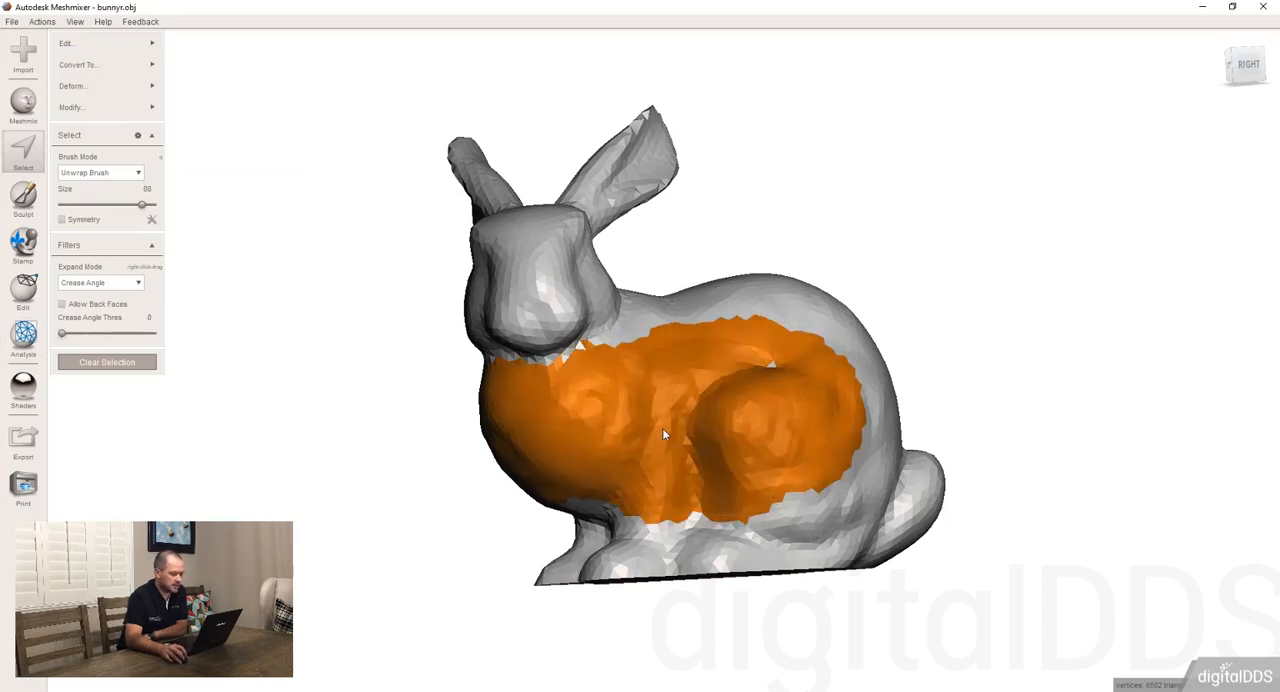
pyautogui.moveTo(660, 437); pyautogui.dragTo(722, 417, button='right')
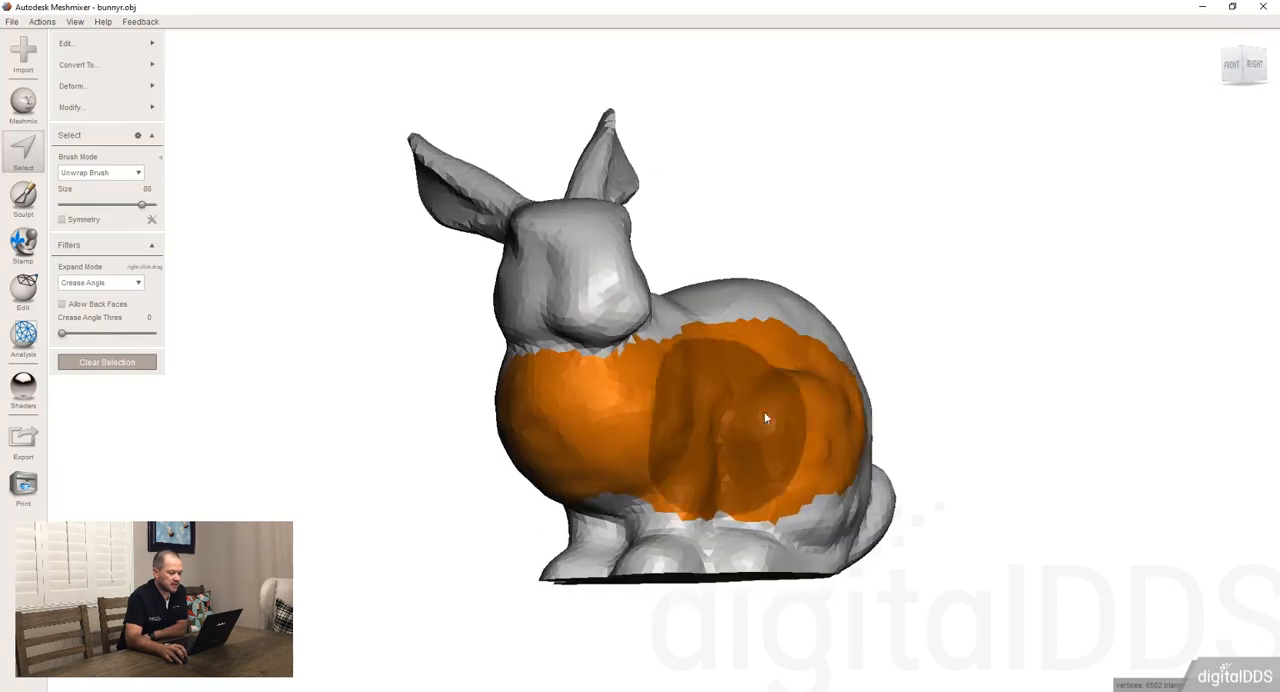
# Extend the selection to the whole bunny, smooth it and try the Max Smoothness smoothing type
pyautogui.doubleClick(770, 419)
pyautogui.moveTo(662, 472); pyautogui.dragTo(605, 445, button='right')
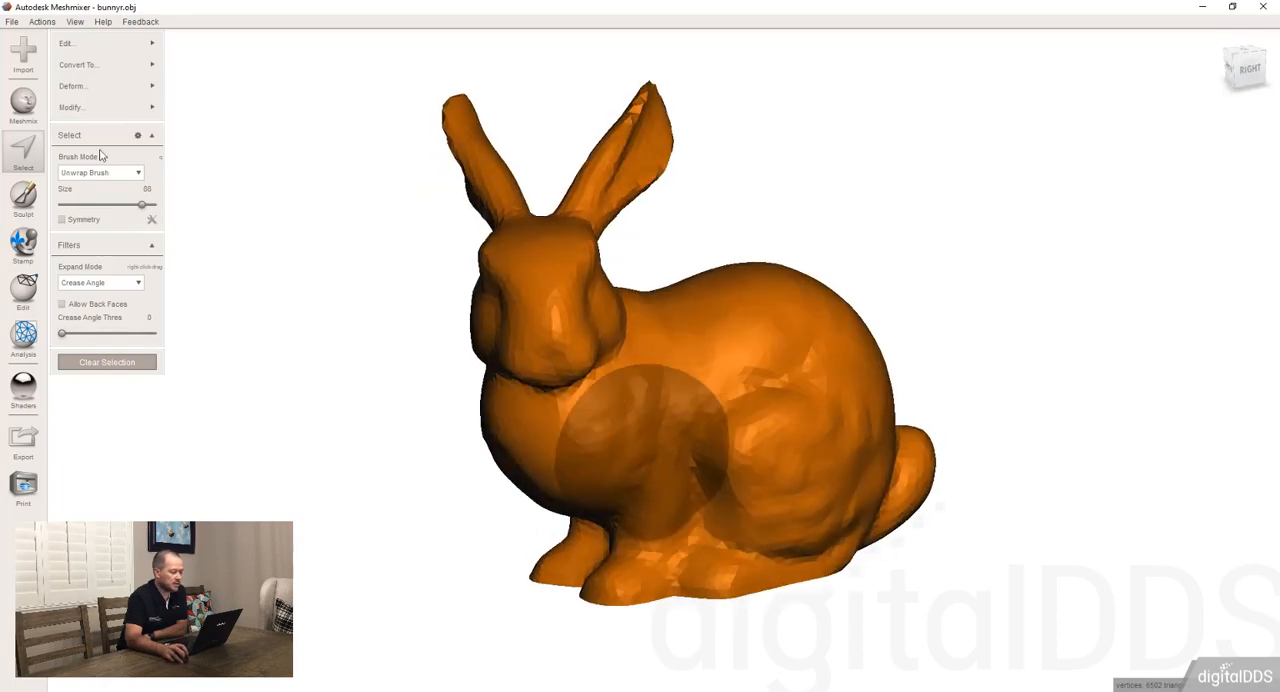
pyautogui.click(198, 88)
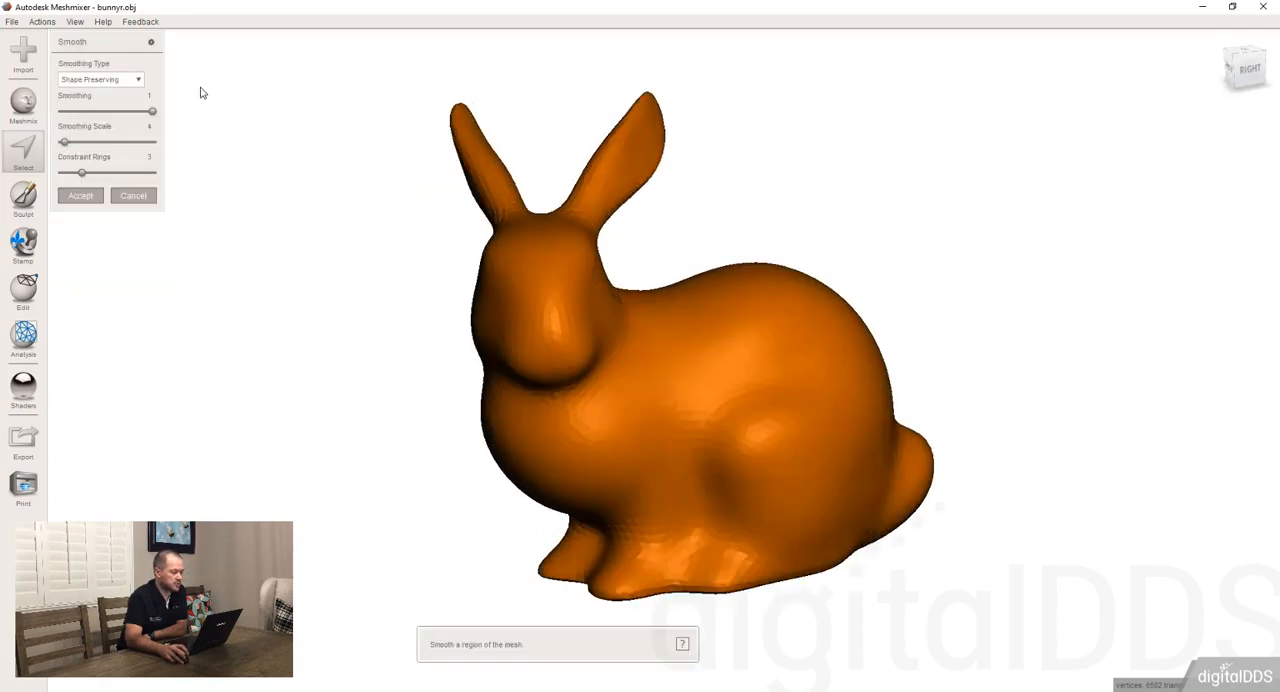
pyautogui.moveTo(718, 384); pyautogui.dragTo(571, 389, button='right')
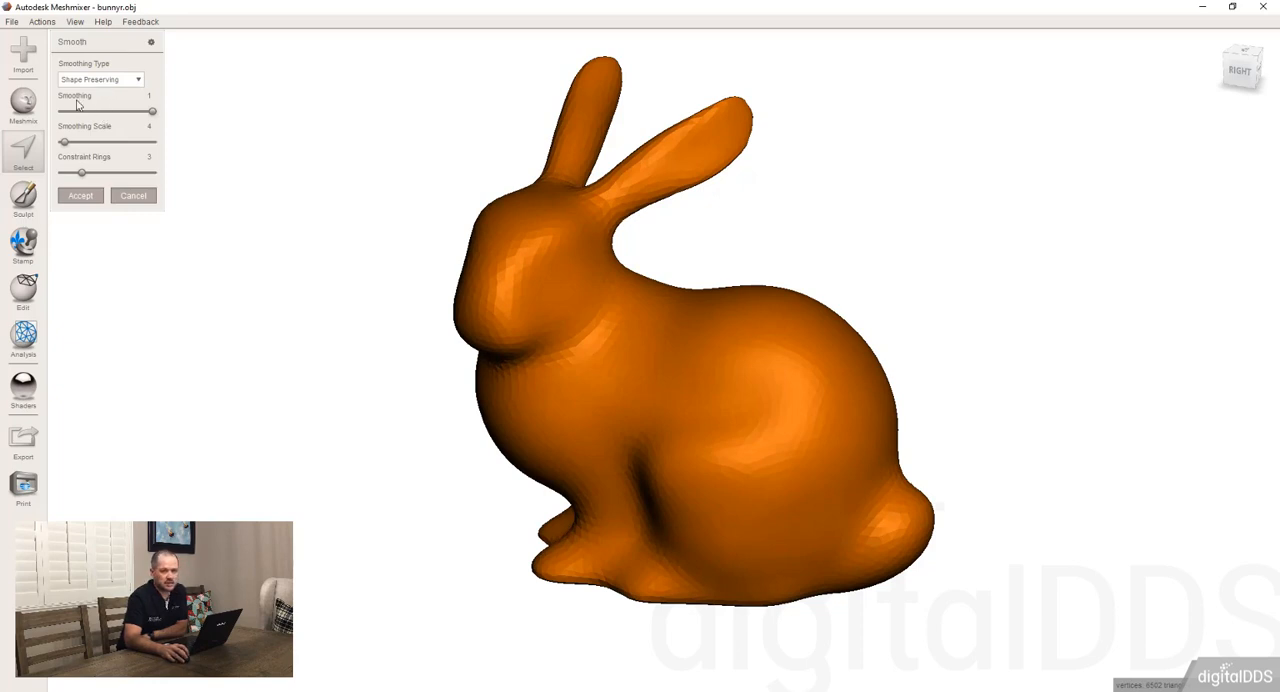
pyautogui.click(122, 83)
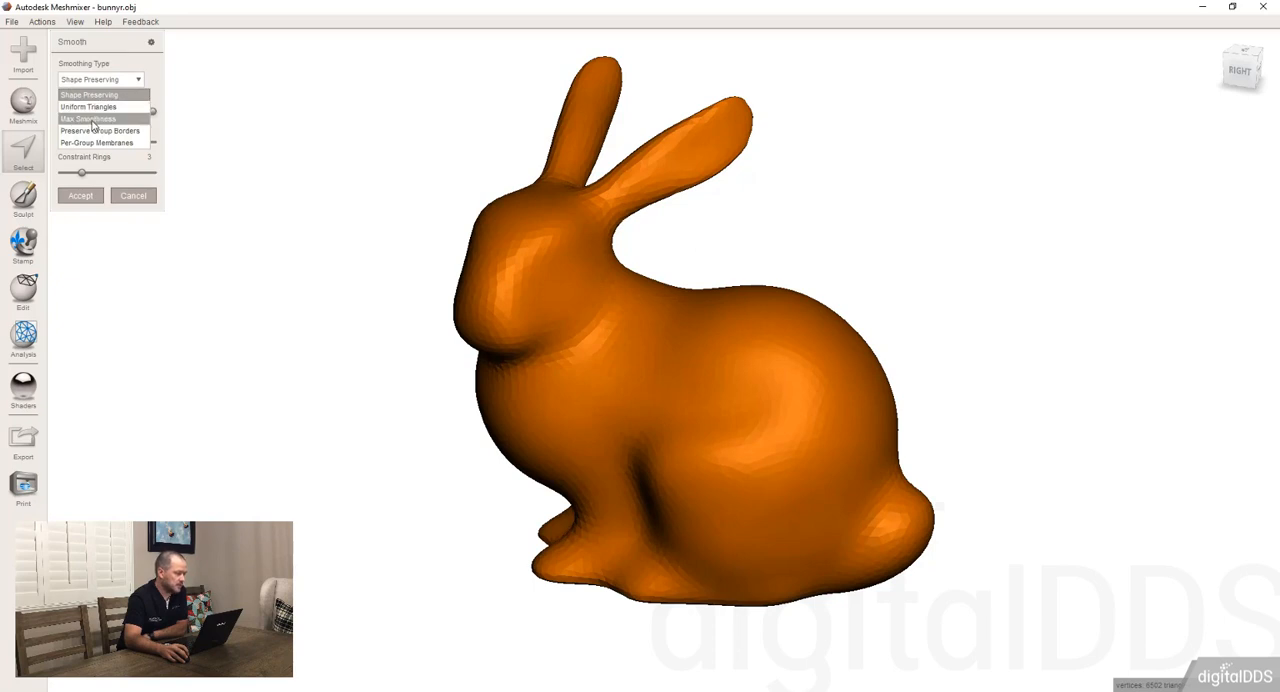
pyautogui.click(92, 119)
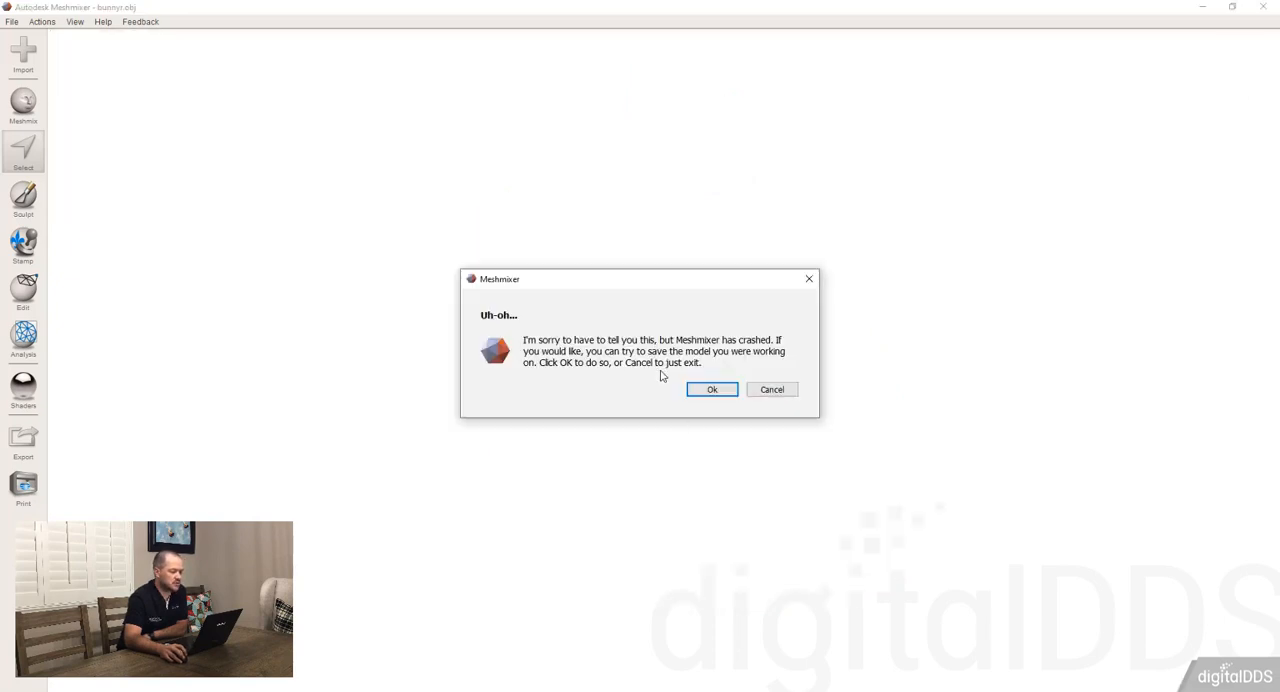
# Dismiss the crash report without exporting the mesh, and restore the bunny session in a maximized window
pyautogui.click(728, 392)
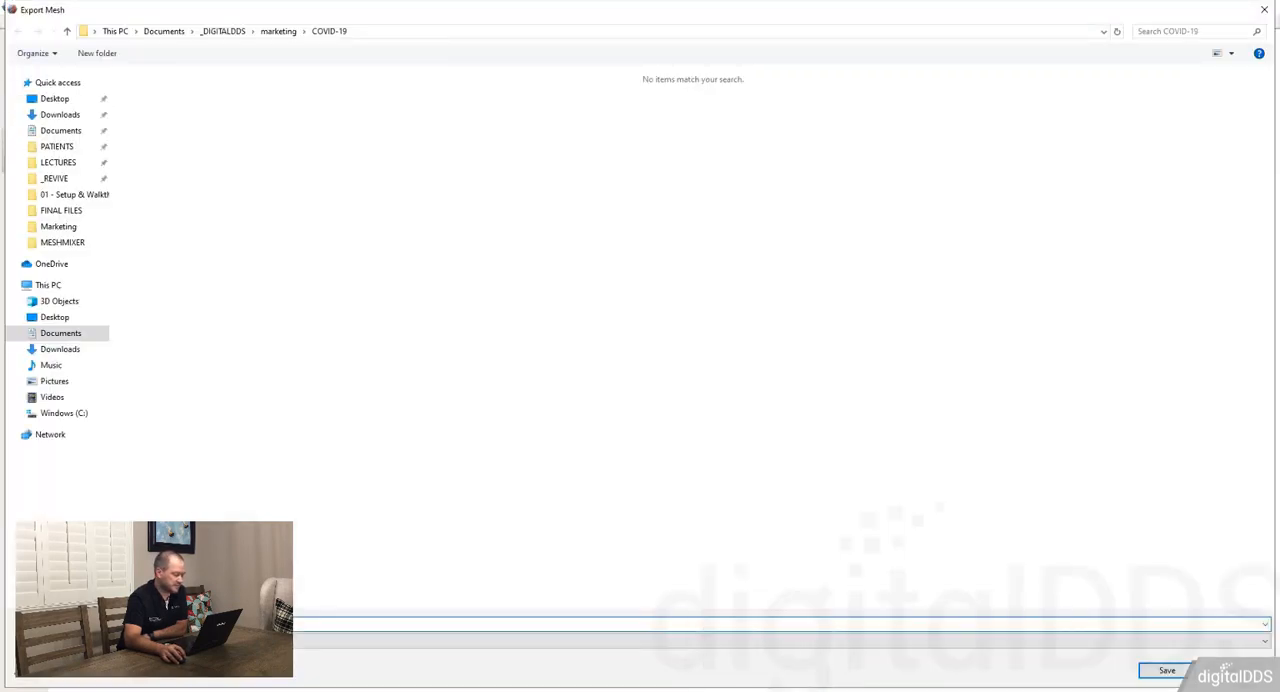
pyautogui.press('Escape')
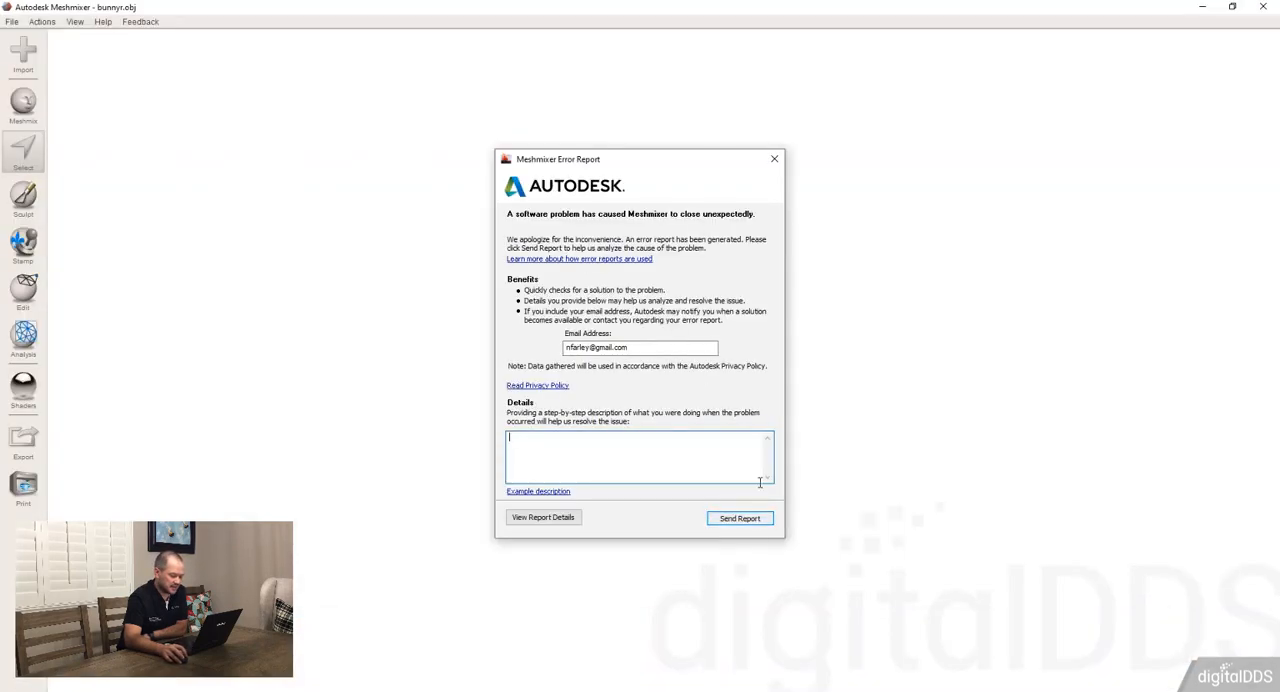
pyautogui.click(774, 159)
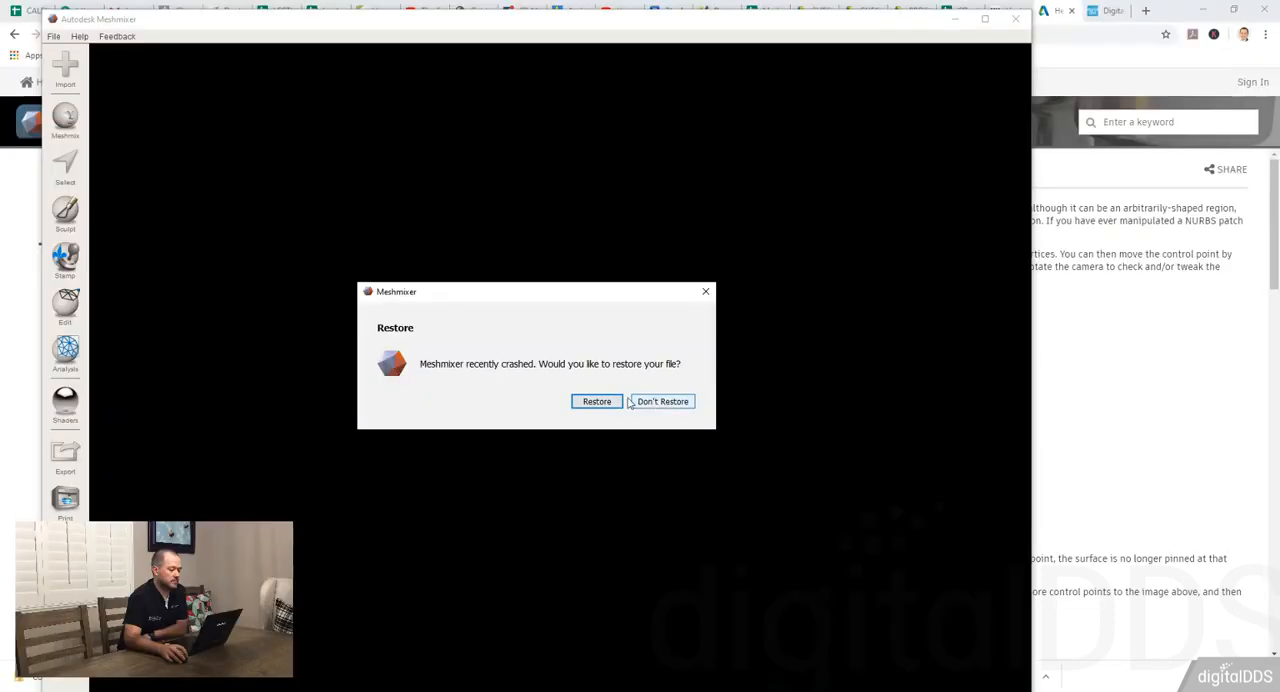
pyautogui.click(608, 401)
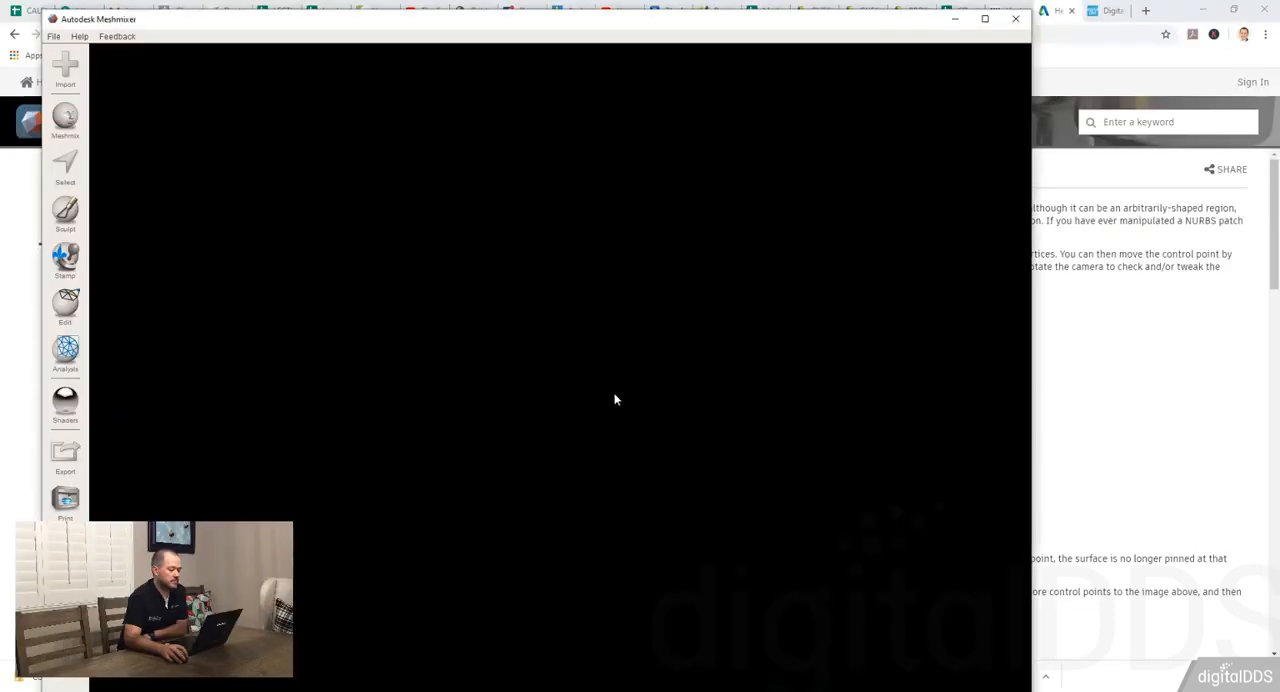
pyautogui.click(981, 17)
# Set the selection brush size to 83 and select a large patch across the bunny's side and haunch
pyautogui.moveTo(643, 206); pyautogui.dragTo(626, 230, button='right')
pyautogui.press('s')
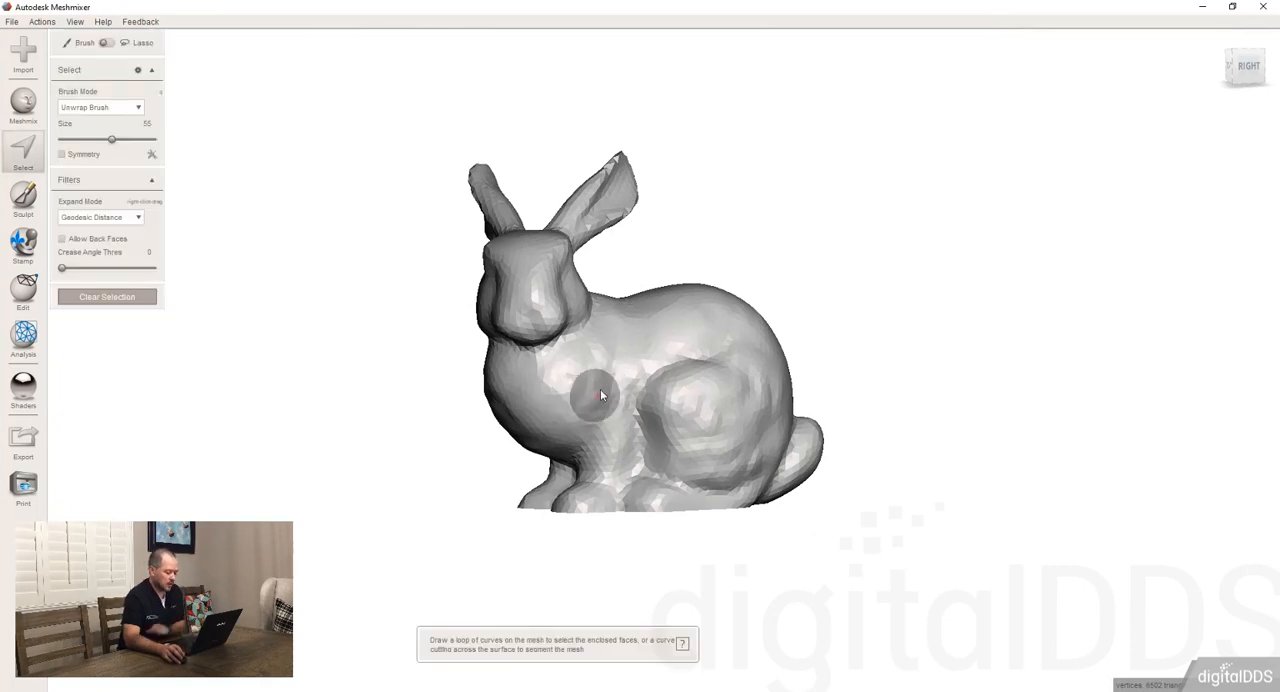
pyautogui.scroll(1, 607, 390)
pyautogui.scroll(15, 607, 390)
pyautogui.moveTo(616, 389); pyautogui.dragTo(625, 405, button='right')
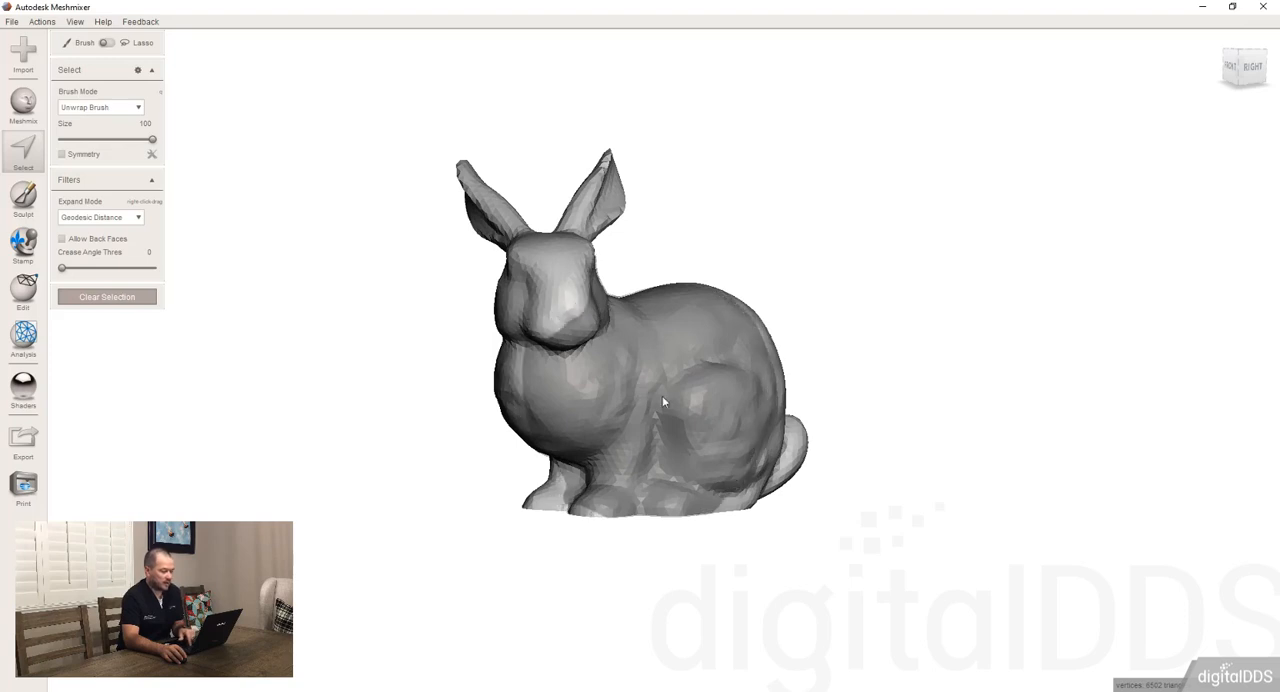
pyautogui.scroll(-6, 662, 395)
pyautogui.click(720, 370)
pyautogui.moveTo(724, 374)
pyautogui.mouseDown(button='right')
pyautogui.moveTo(698, 400)
pyautogui.moveTo(702, 389)
pyautogui.mouseUp(button='right')
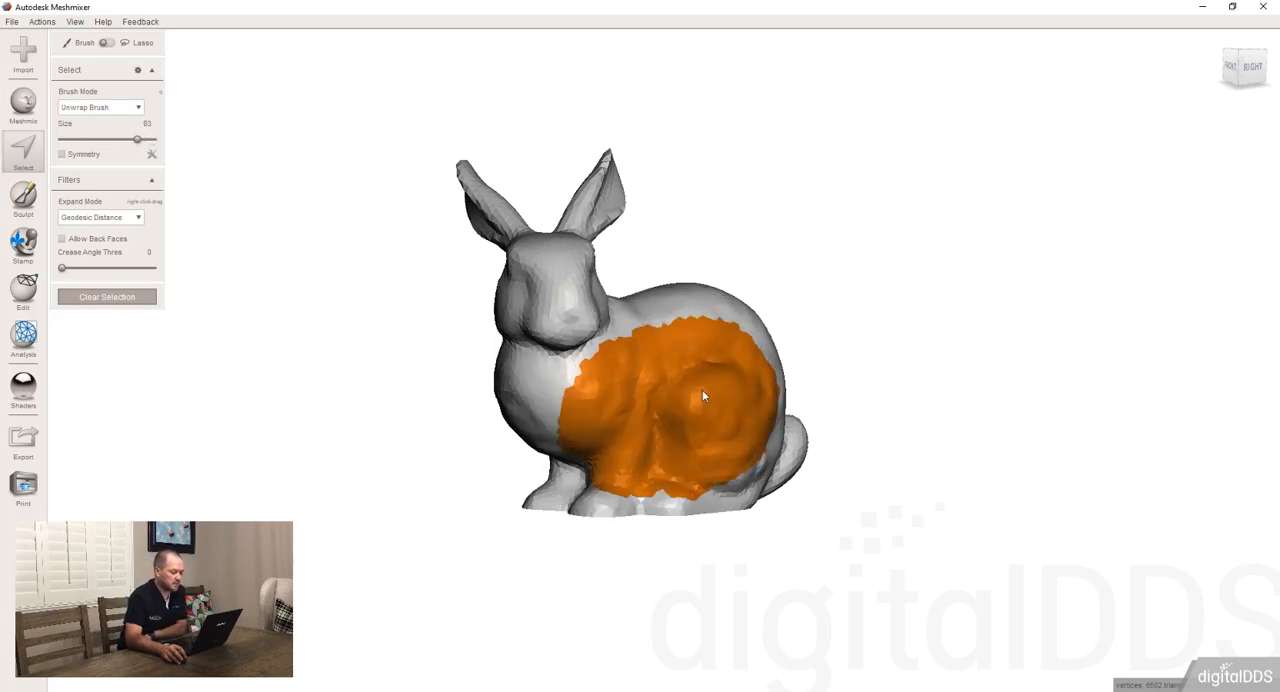
# Smooth the selected side patch using the Max Smoothness type
pyautogui.moveTo(140, 85)
pyautogui.click(205, 85)
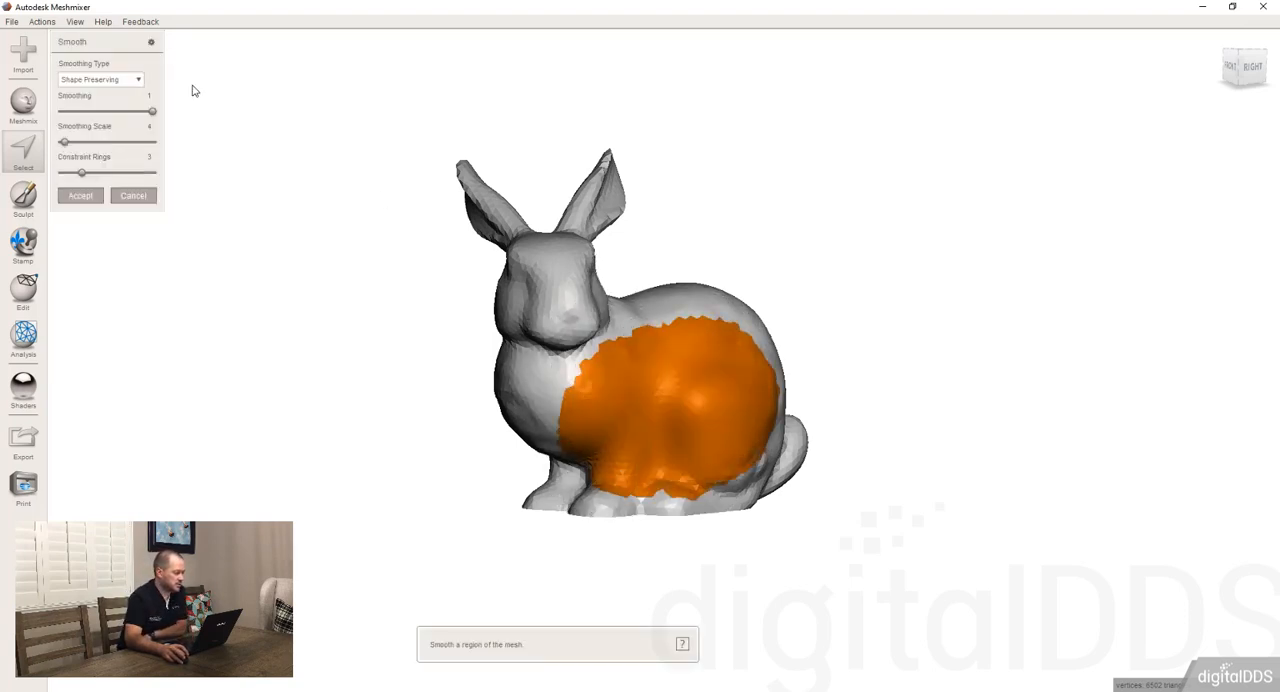
pyautogui.click(108, 80)
pyautogui.click(90, 121)
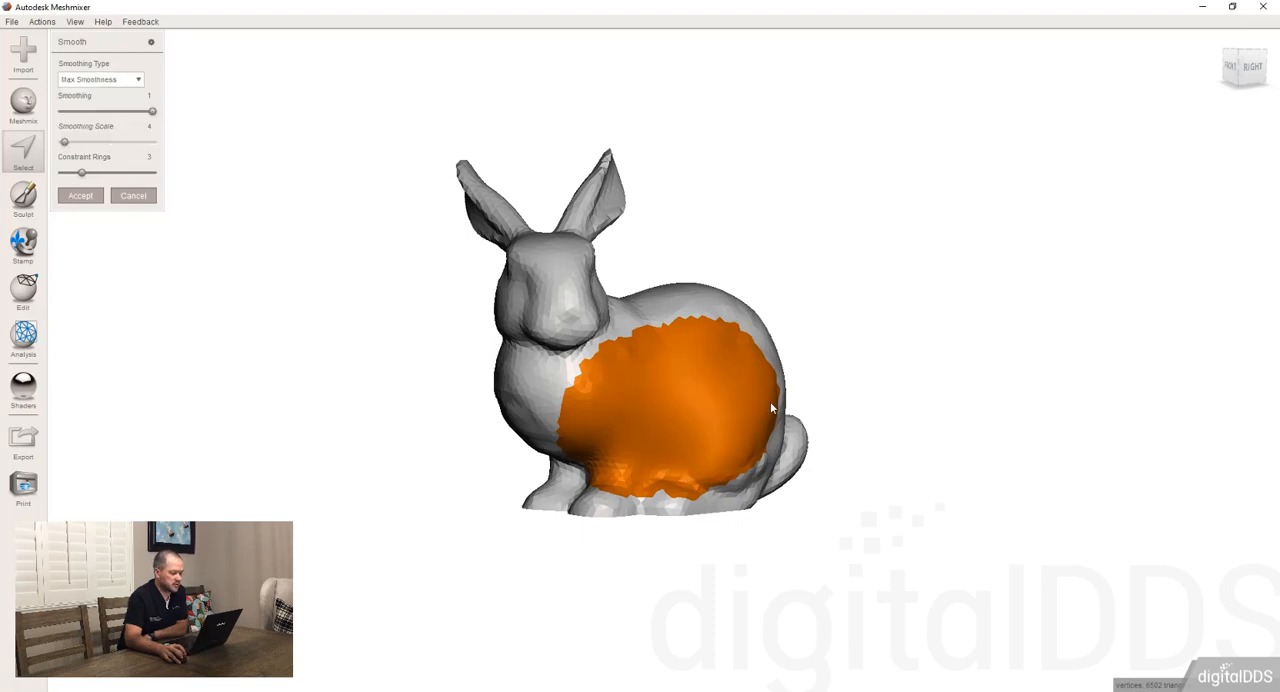
pyautogui.moveTo(771, 405); pyautogui.dragTo(717, 382, button='right')
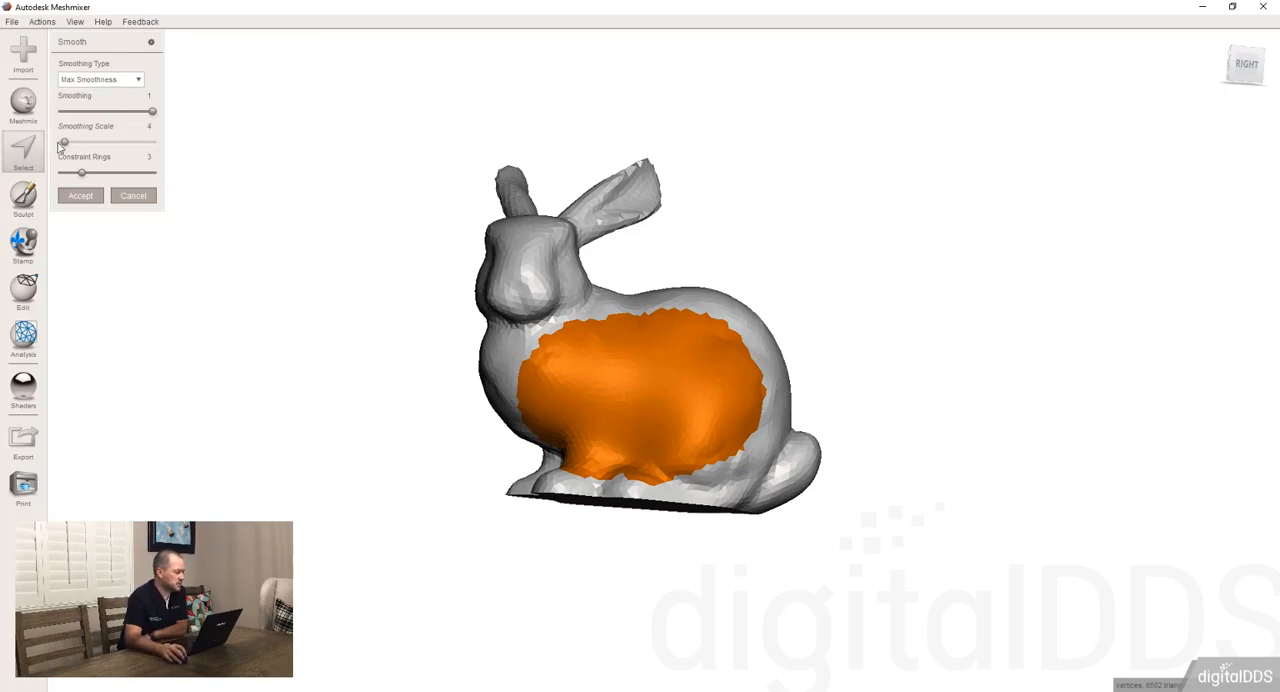
# Try Shape Preserving smoothing with Smoothing -1.76, Smoothing Scale 70.59 and Constraint Rings 5, and cancel the operation
pyautogui.click(108, 80)
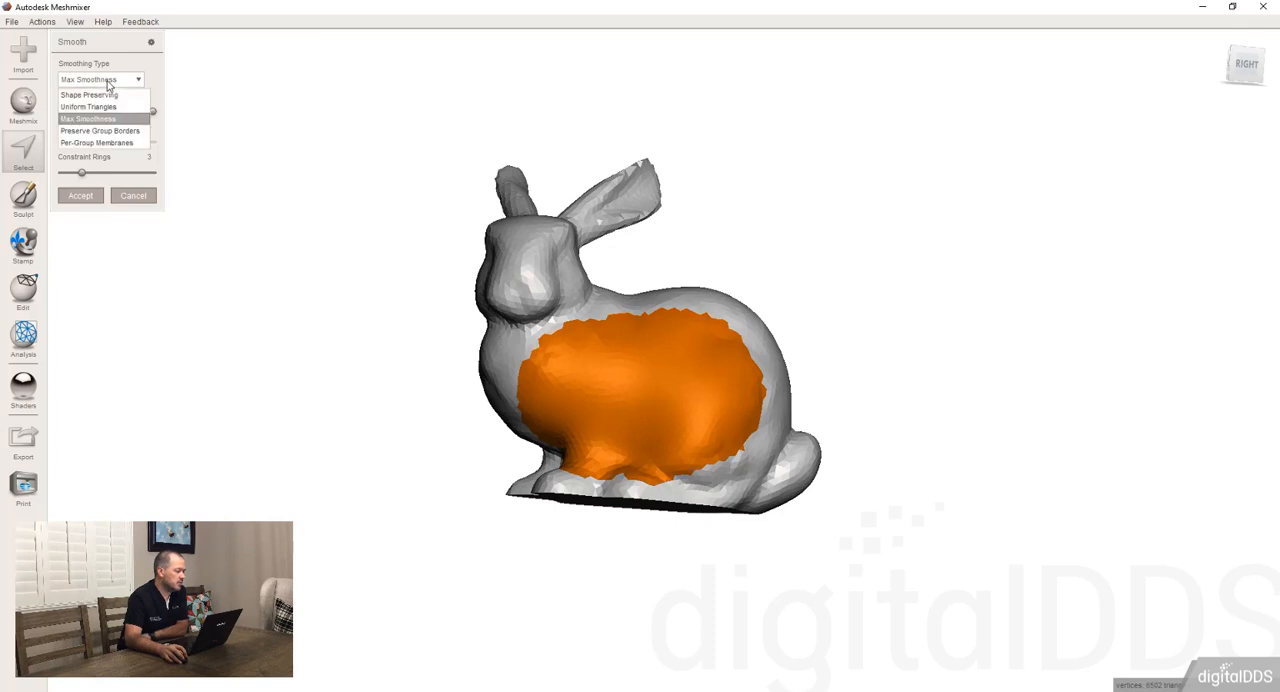
pyautogui.click(102, 104)
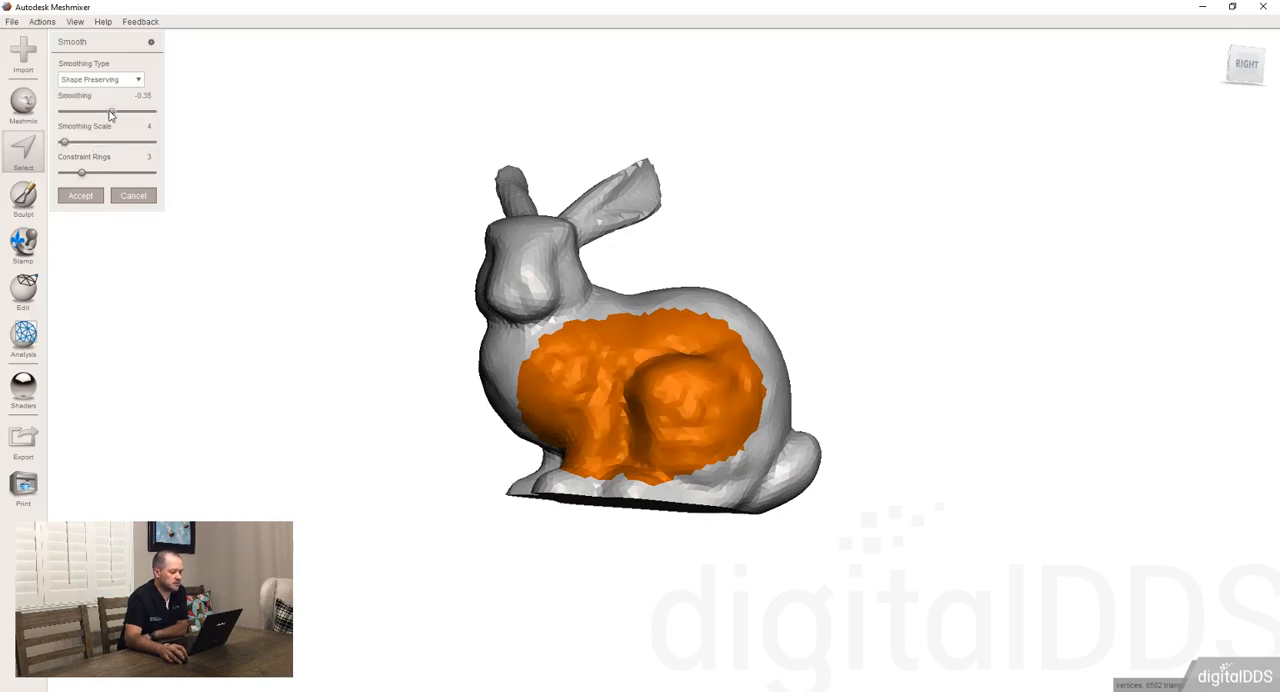
pyautogui.moveTo(110, 112); pyautogui.dragTo(76, 112)
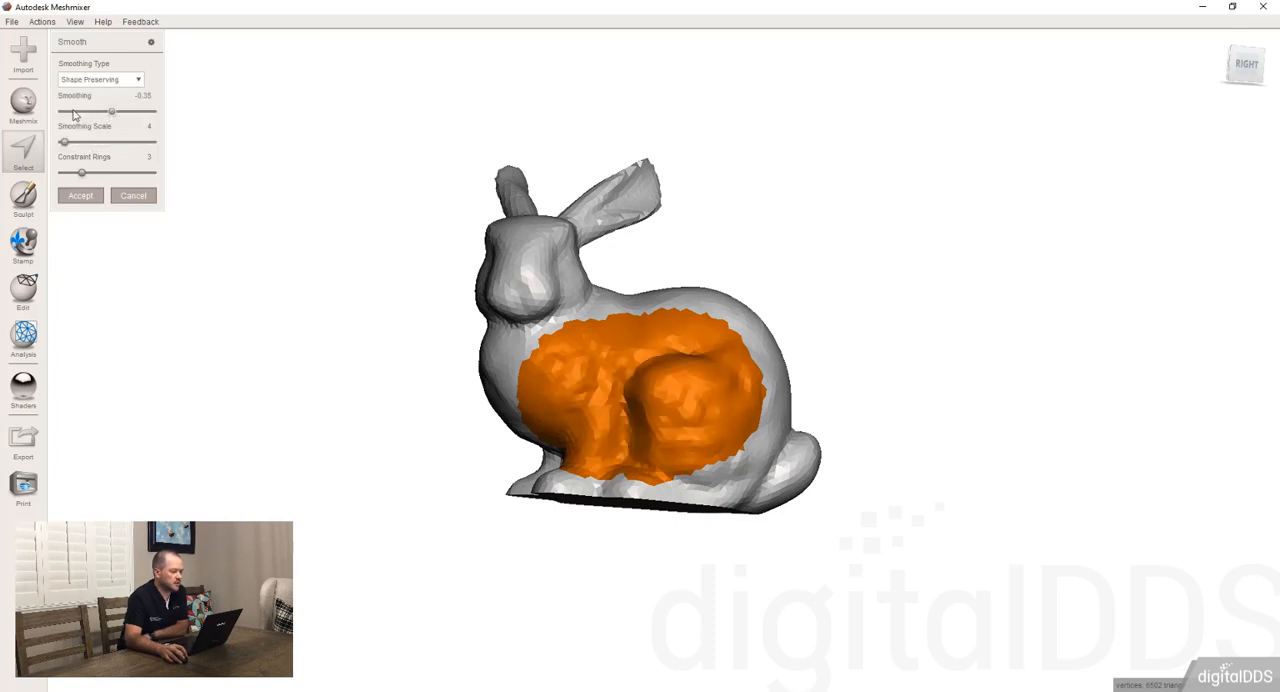
pyautogui.click(131, 112)
pyautogui.click(69, 112)
pyautogui.click(101, 142)
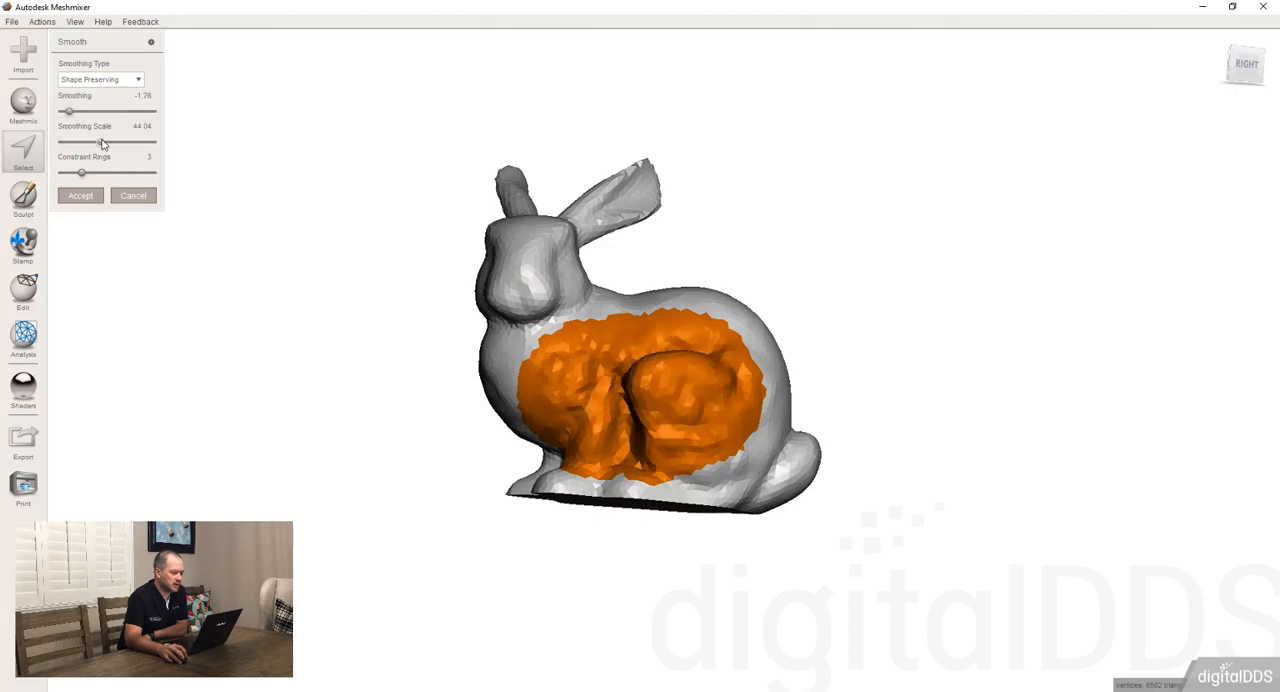
pyautogui.click(125, 142)
pyautogui.click(107, 173)
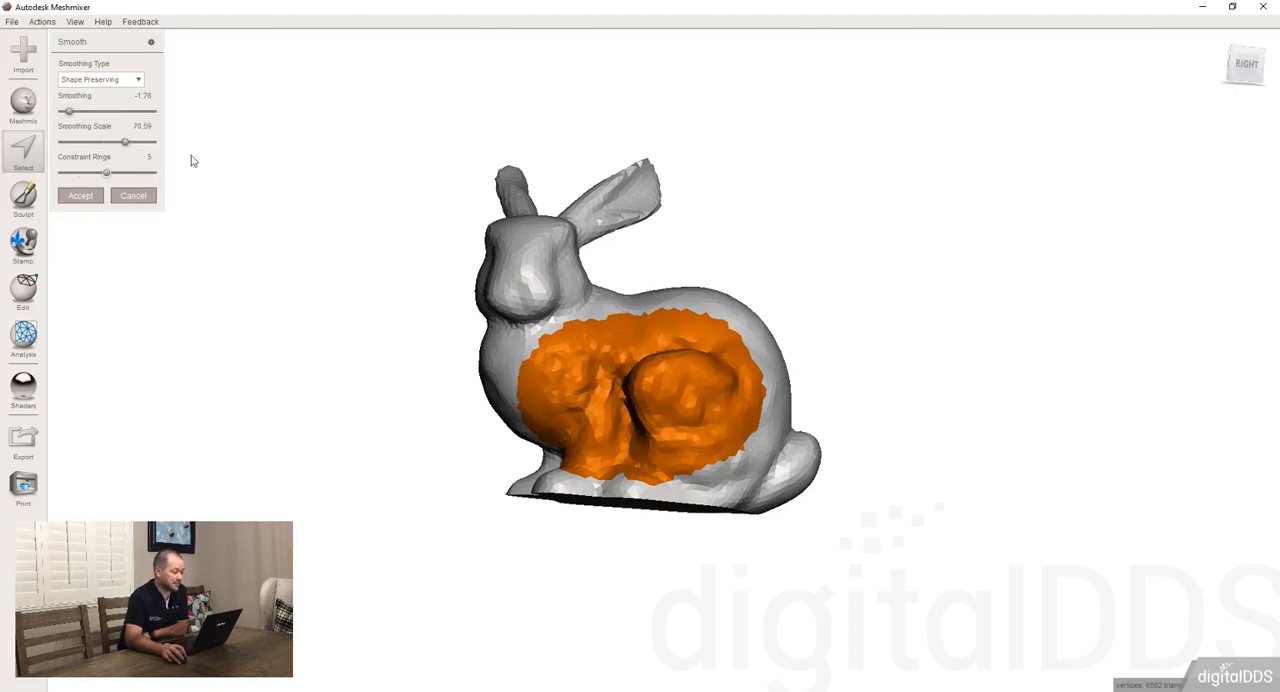
pyautogui.click(134, 198)
# Clear the side patch selection and bring up the whole-mesh Edit commands
pyautogui.moveTo(125, 91)
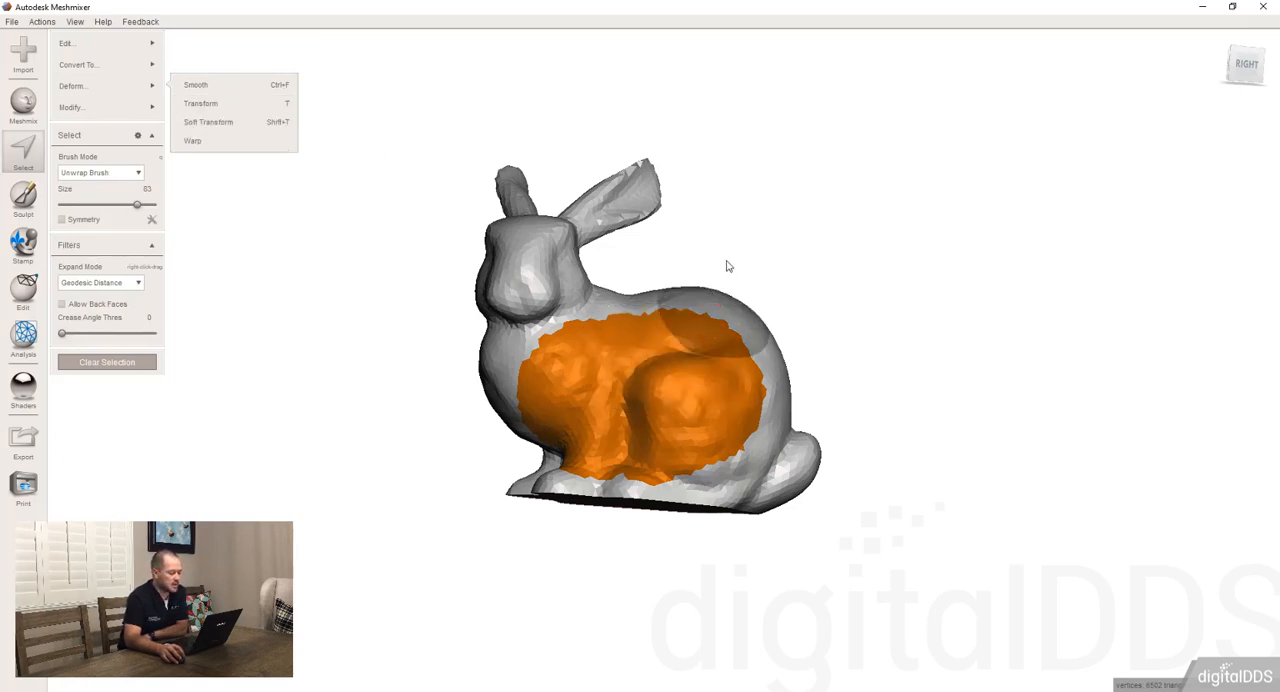
pyautogui.click(136, 363)
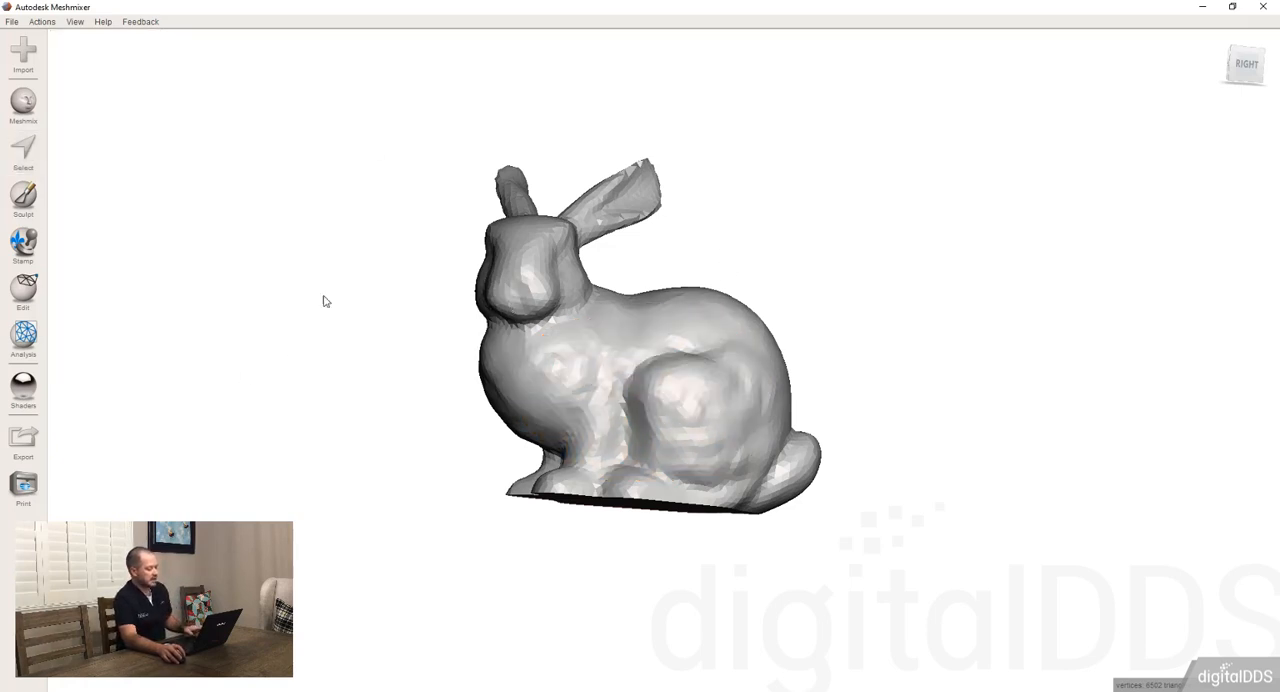
pyautogui.click(25, 290)
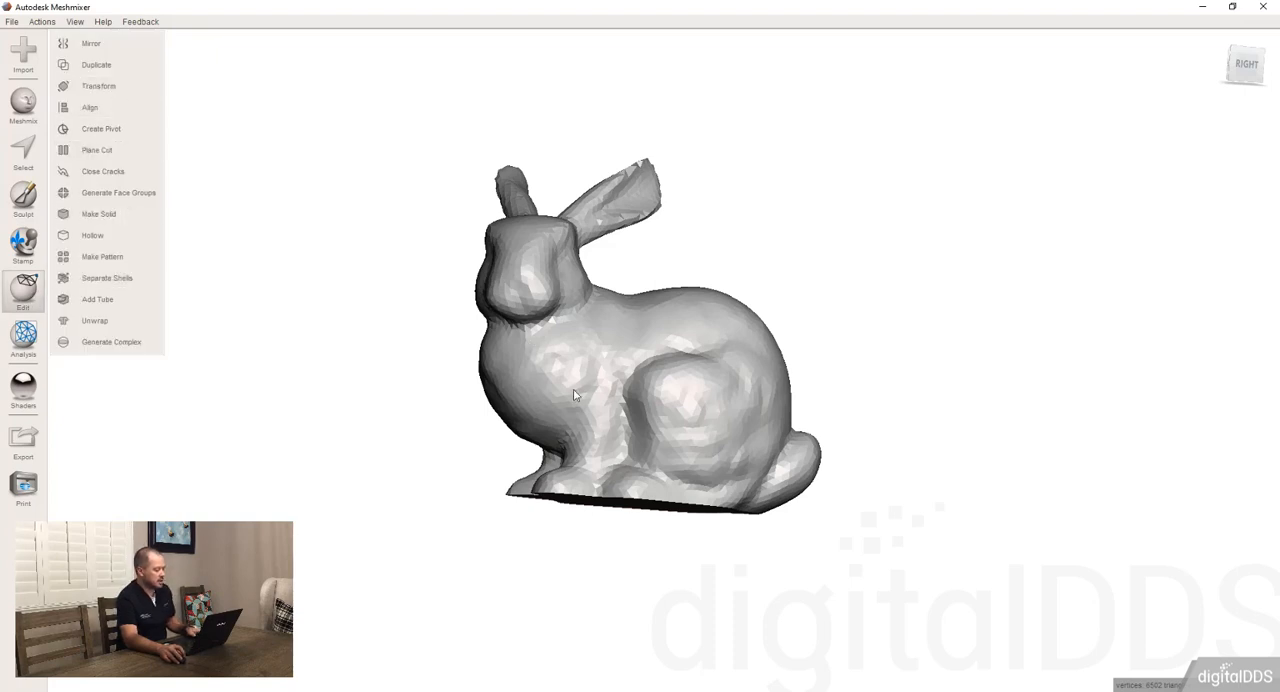
# Select a small round patch on the bunny's upper side and clear it
pyautogui.press('s')
pyautogui.click(642, 361)
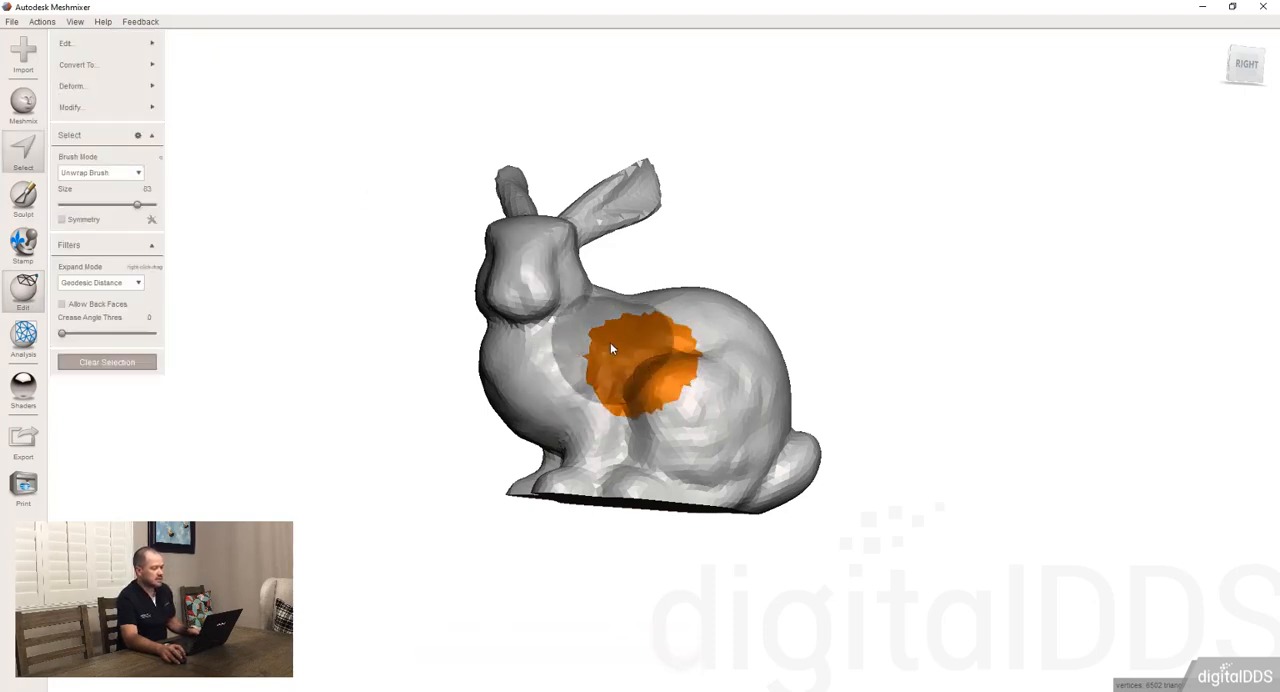
pyautogui.moveTo(610, 342); pyautogui.dragTo(602, 349, button='right')
pyautogui.press('Escape')
# Select the bunny's head and both ears down to the neck
pyautogui.moveTo(606, 272); pyautogui.dragTo(602, 236, button='right')
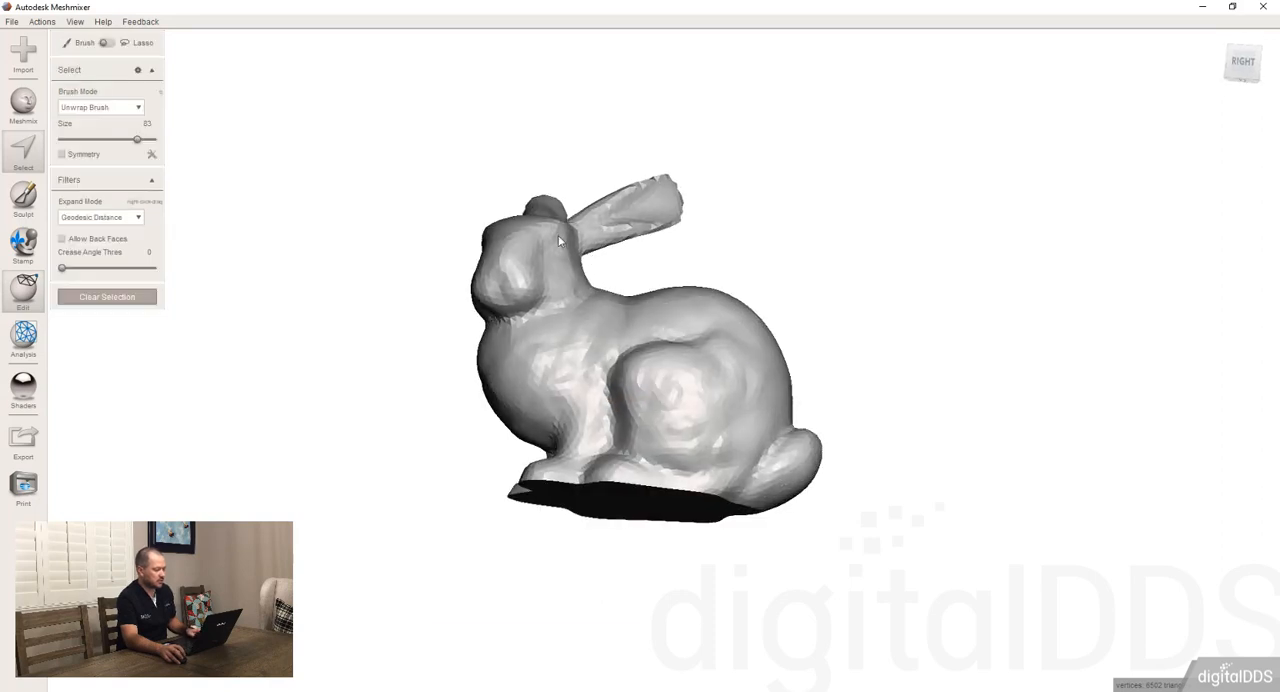
pyautogui.moveTo(475, 161)
pyautogui.mouseDown()
pyautogui.moveTo(451, 350)
pyautogui.moveTo(622, 305)
pyautogui.moveTo(478, 343)
pyautogui.moveTo(771, 220)
pyautogui.moveTo(511, 131)
pyautogui.moveTo(481, 160)
pyautogui.moveTo(503, 157)
pyautogui.mouseUp()
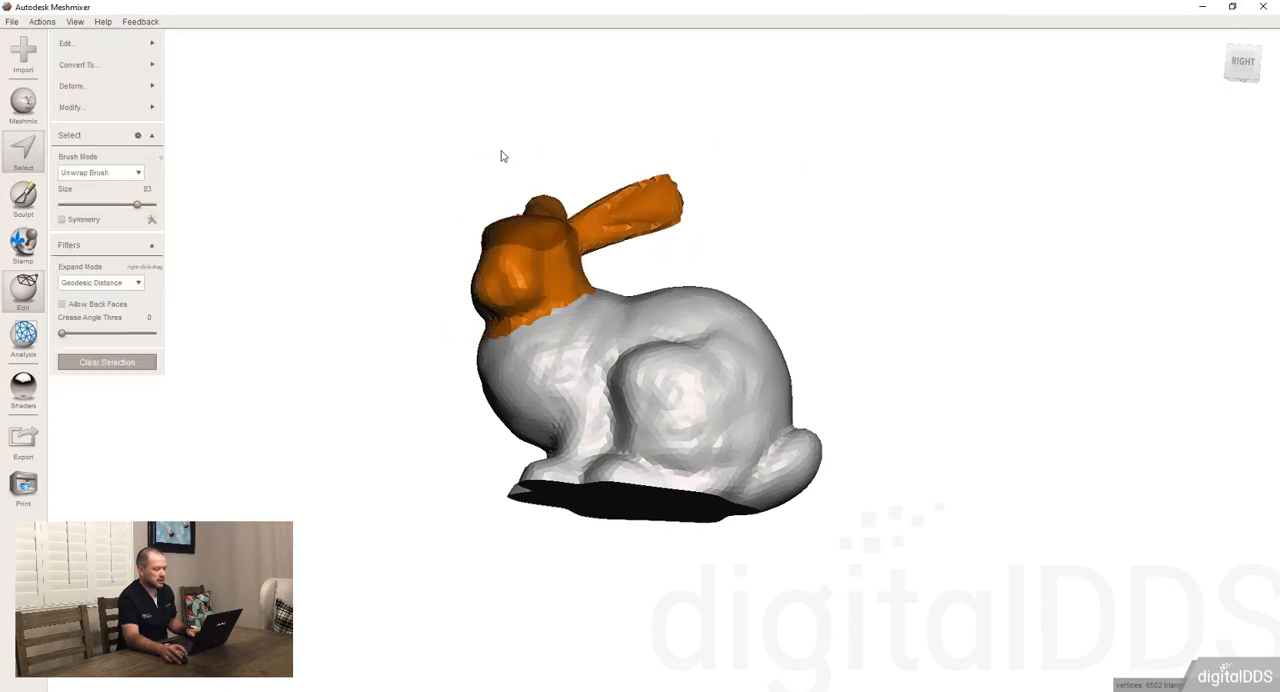
pyautogui.moveTo(503, 157)
pyautogui.mouseDown(button='right')
pyautogui.moveTo(714, 323)
pyautogui.moveTo(841, 344)
pyautogui.moveTo(512, 257)
pyautogui.moveTo(524, 201)
pyautogui.moveTo(543, 197)
pyautogui.mouseUp(button='right')
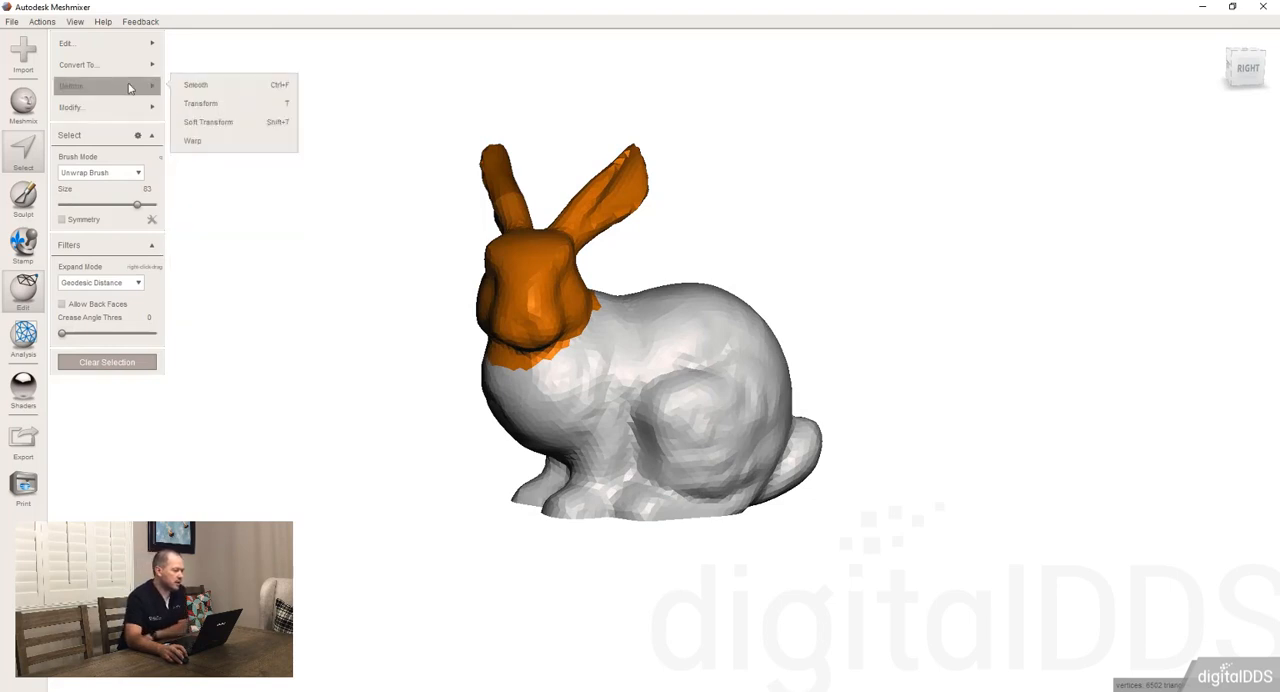
# Move the selected head up and forward with Transform to stretch the neck, and accept it
pyautogui.click(242, 105)
pyautogui.moveTo(613, 303); pyautogui.dragTo(546, 246, button='right')
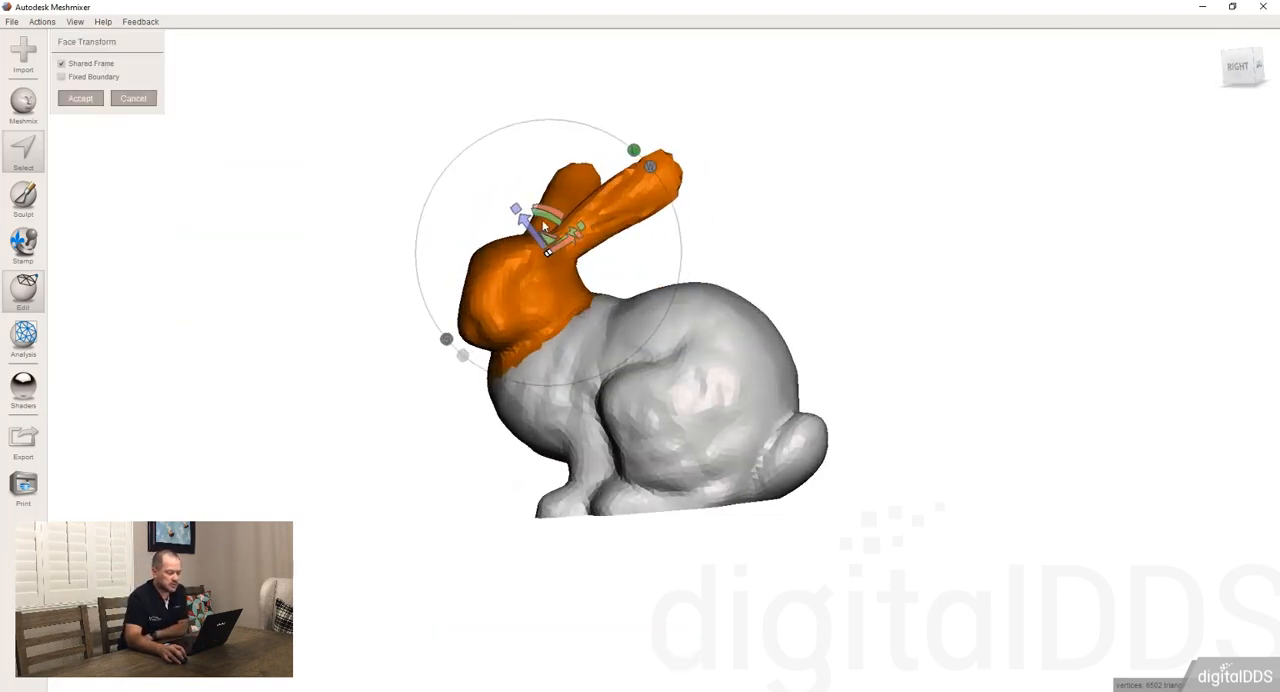
pyautogui.moveTo(547, 250); pyautogui.dragTo(479, 146)
pyautogui.moveTo(334, 300); pyautogui.dragTo(212, 130, button='right')
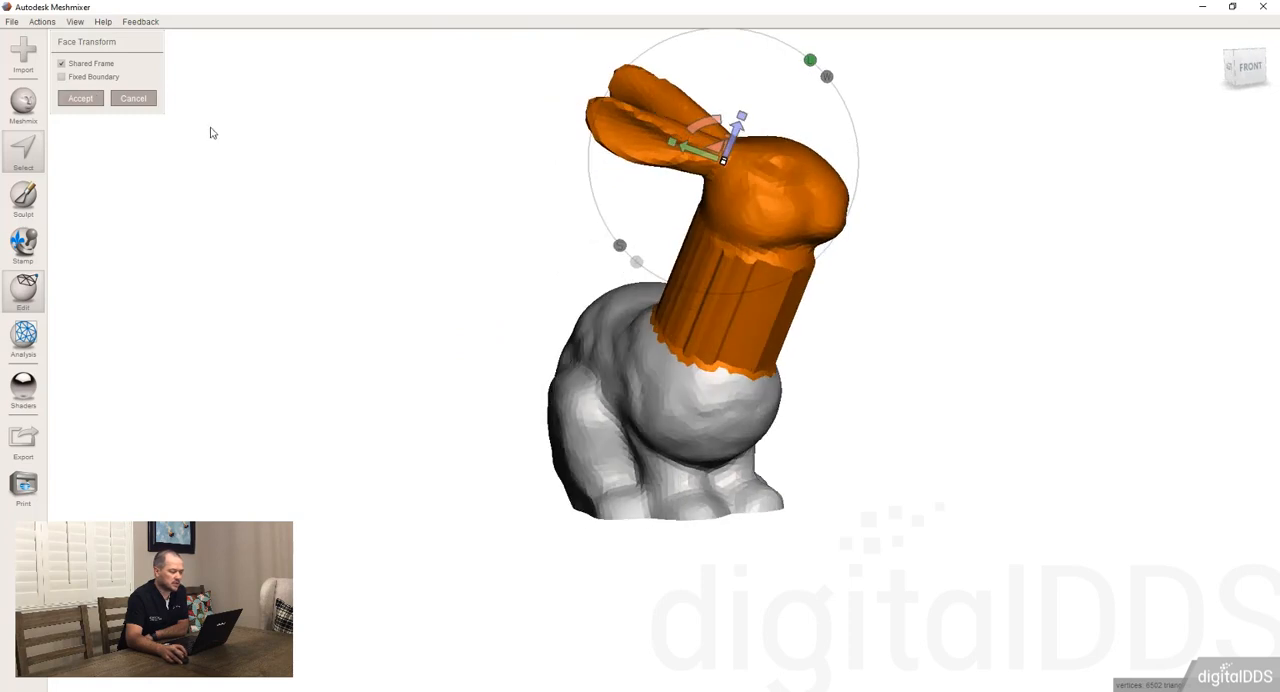
pyautogui.click(85, 101)
# Clear the head selection and examine the stretched neck section from several angles
pyautogui.moveTo(934, 371); pyautogui.dragTo(560, 355, button='right')
pyautogui.click(107, 362)
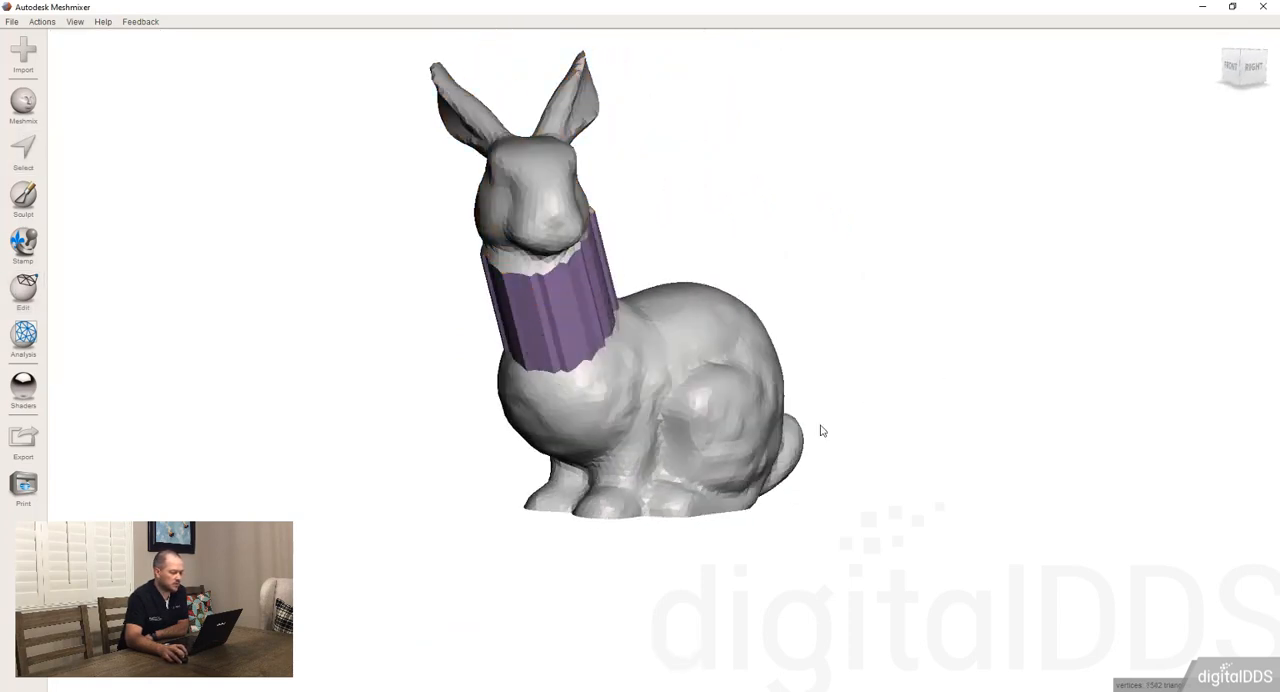
pyautogui.moveTo(820, 429); pyautogui.dragTo(701, 391, button='right')
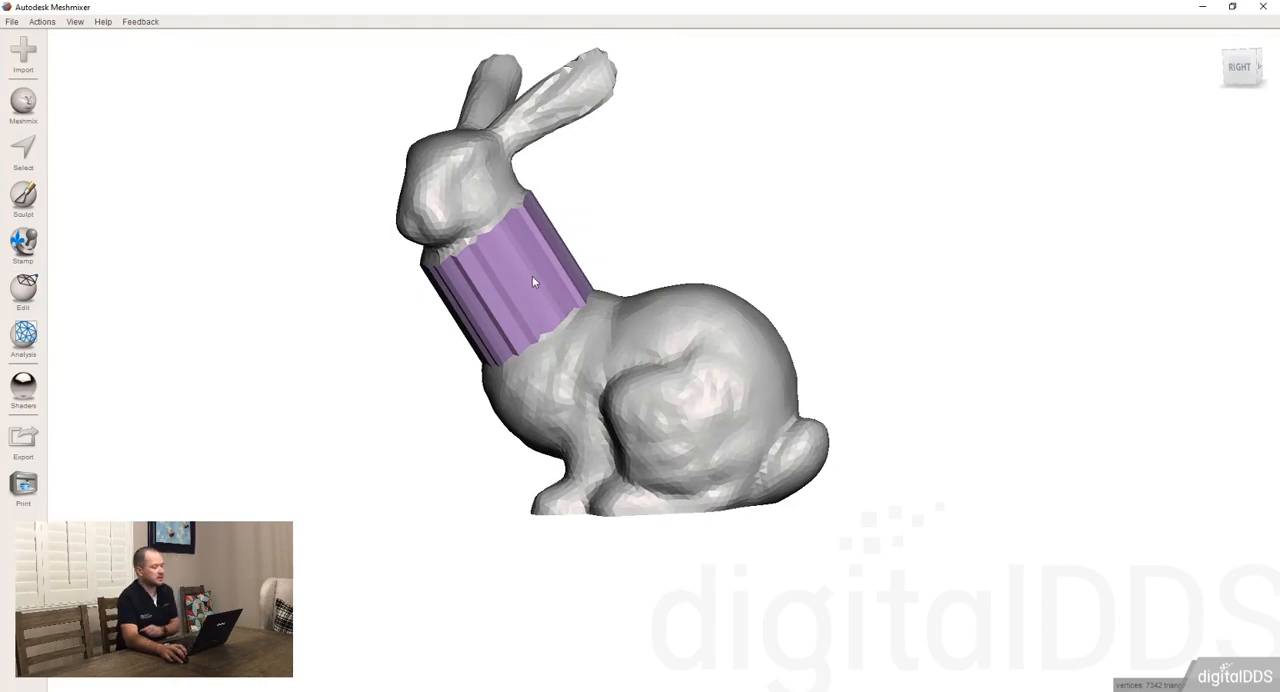
pyautogui.moveTo(532, 277)
pyautogui.mouseDown(button='right')
pyautogui.moveTo(542, 306)
pyautogui.moveTo(635, 404)
pyautogui.moveTo(594, 436)
pyautogui.moveTo(532, 355)
pyautogui.moveTo(551, 411)
pyautogui.moveTo(617, 191)
pyautogui.moveTo(614, 250)
pyautogui.mouseUp(button='right')
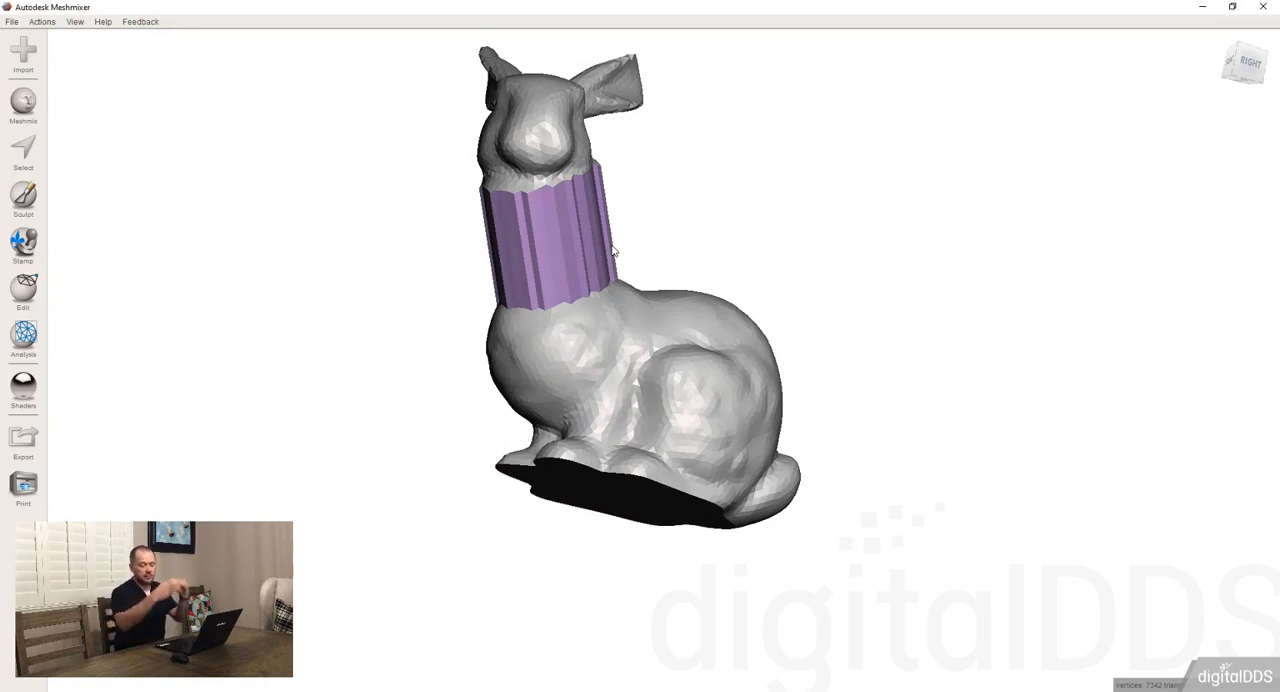
# Undo the neck stretch and cancel the Face Transform, keeping the head selected
pyautogui.hotkey('ctrl', 'z')
pyautogui.hotkey('ctrl', 'z')
pyautogui.hotkey('ctrl', 'z')
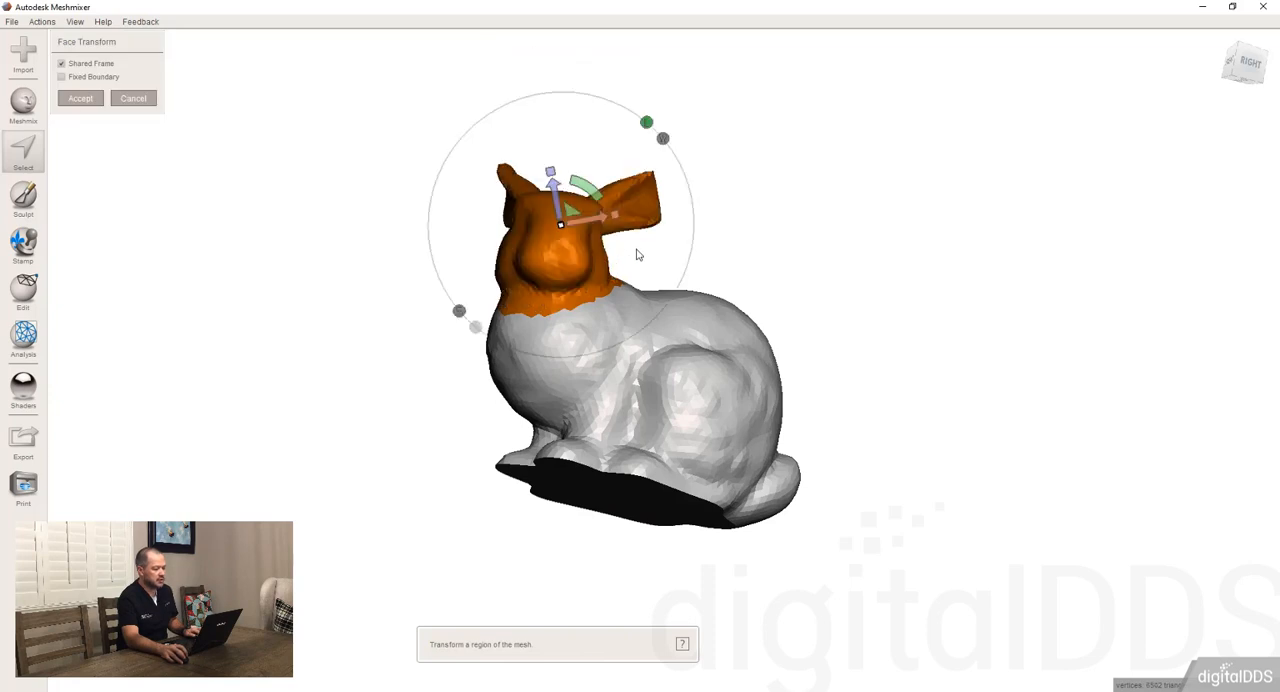
pyautogui.click(133, 99)
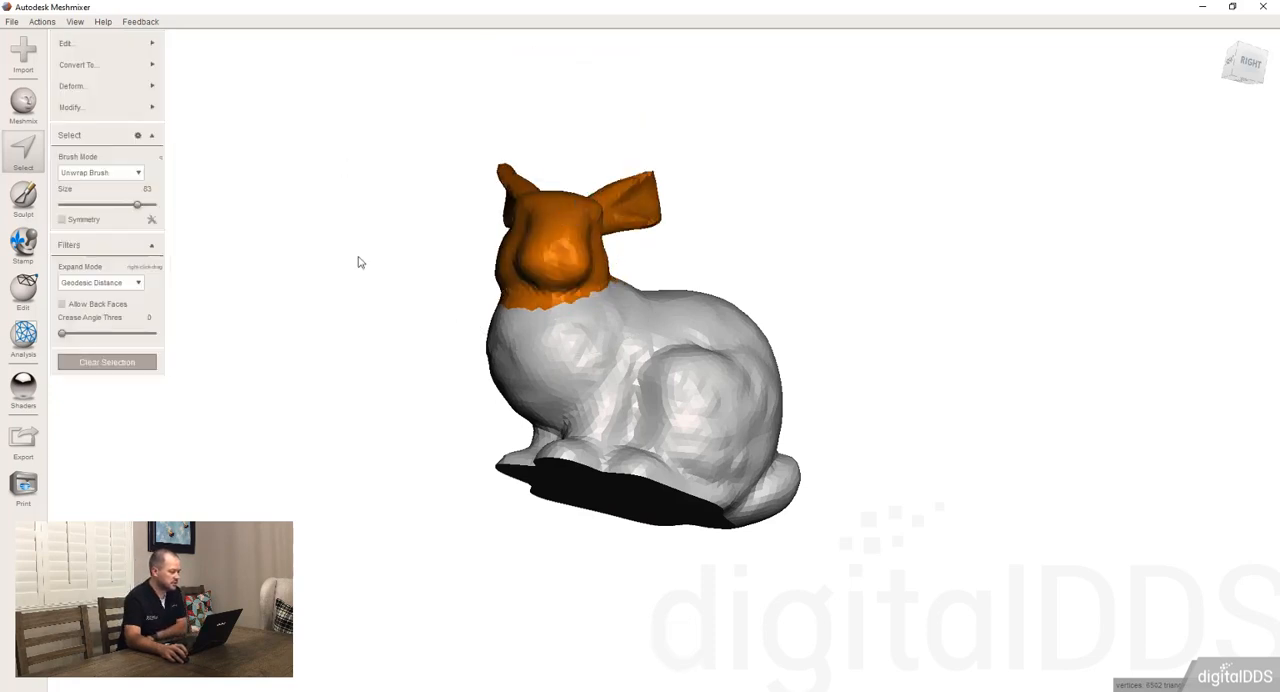
# Start Soft Transform on the selected head and set its falloff to 10.87 mm
pyautogui.moveTo(360, 260); pyautogui.dragTo(318, 275, button='right')
pyautogui.moveTo(130, 94)
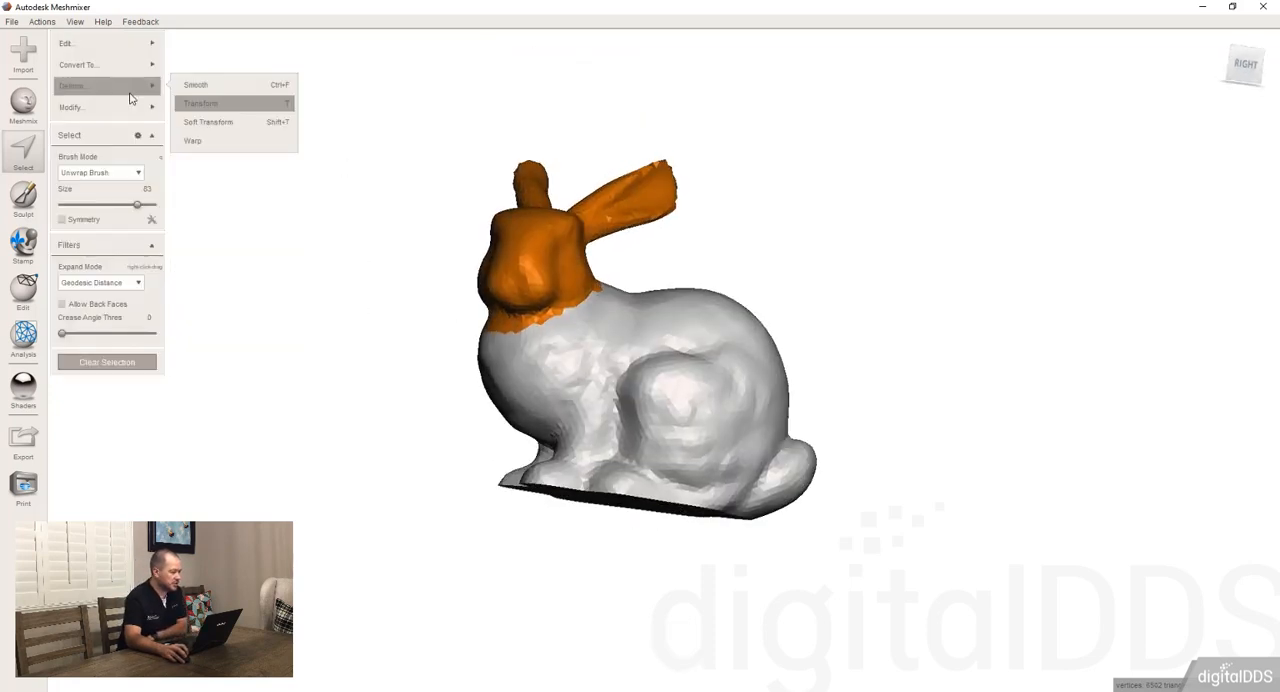
pyautogui.click(211, 122)
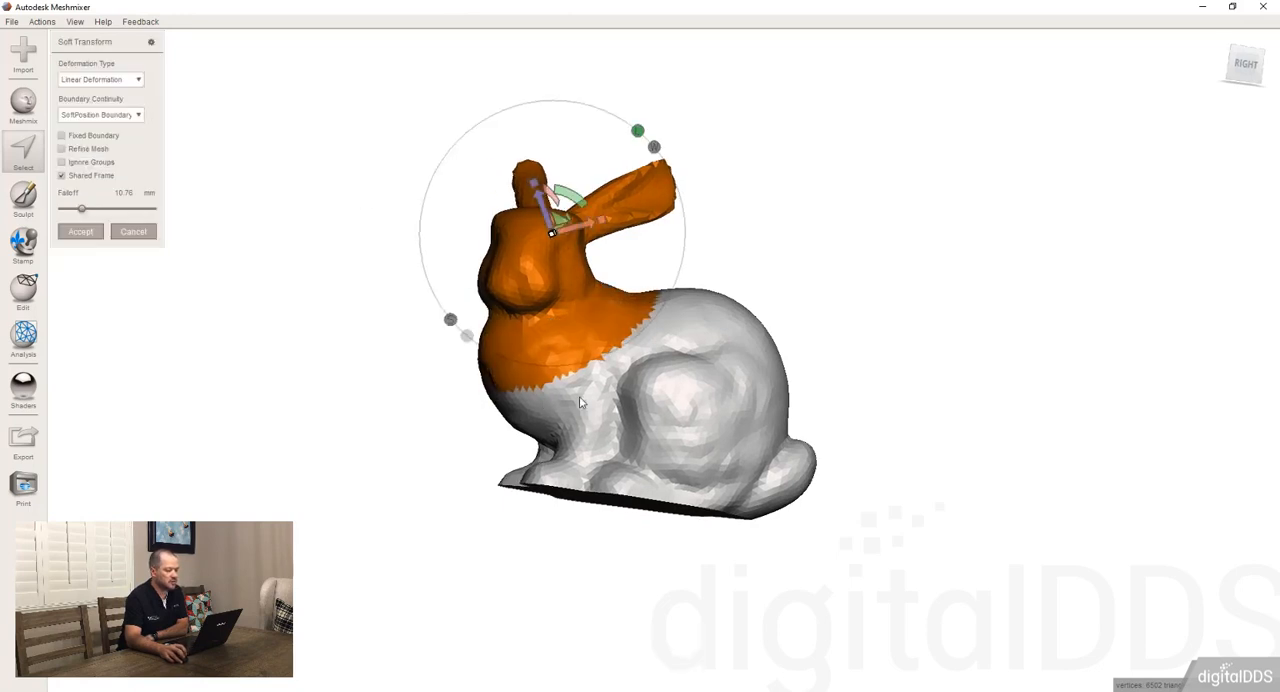
pyautogui.moveTo(480, 400); pyautogui.dragTo(625, 405, button='right')
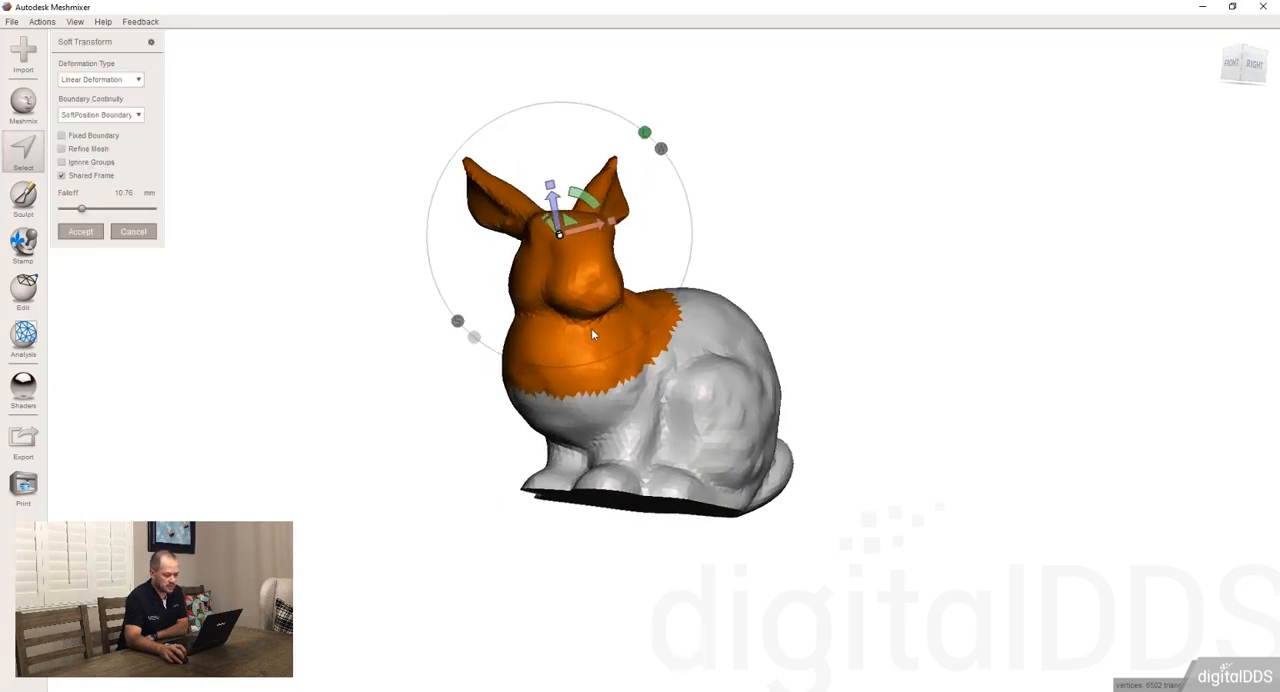
pyautogui.moveTo(592, 321); pyautogui.dragTo(593, 293, button='right')
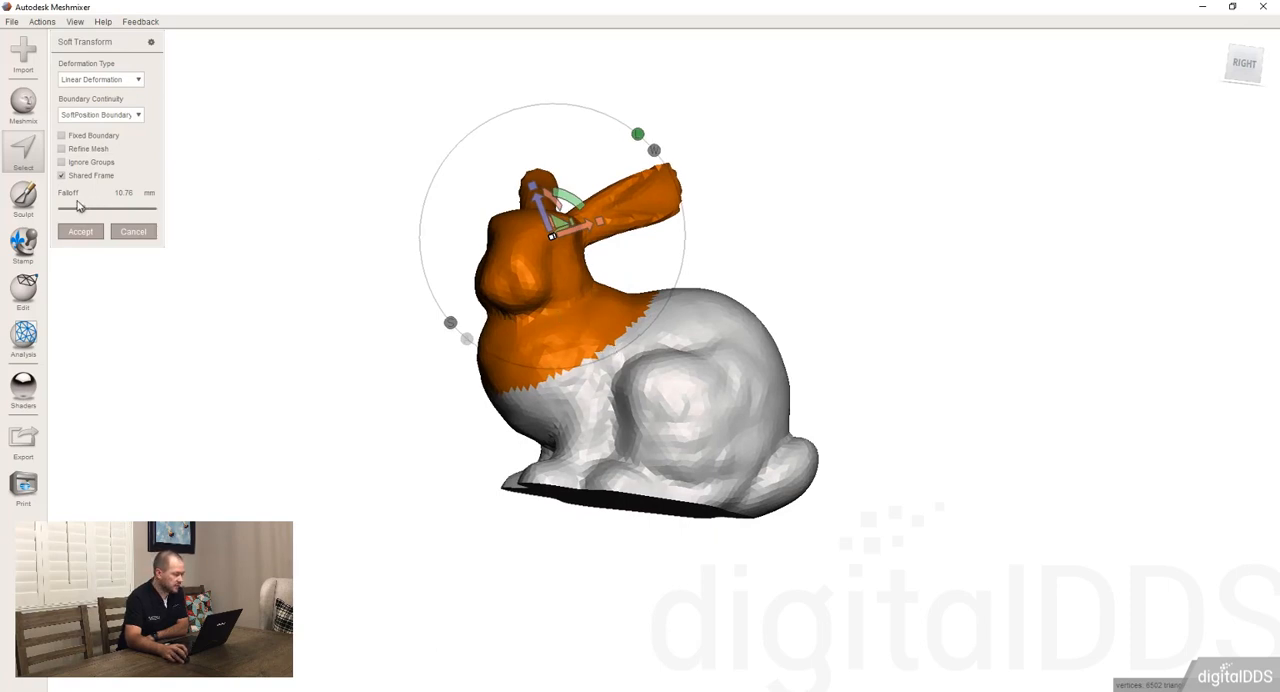
pyautogui.moveTo(84, 212)
pyautogui.mouseDown()
pyautogui.moveTo(95, 212)
pyautogui.moveTo(70, 212)
pyautogui.moveTo(82, 210)
pyautogui.mouseUp()
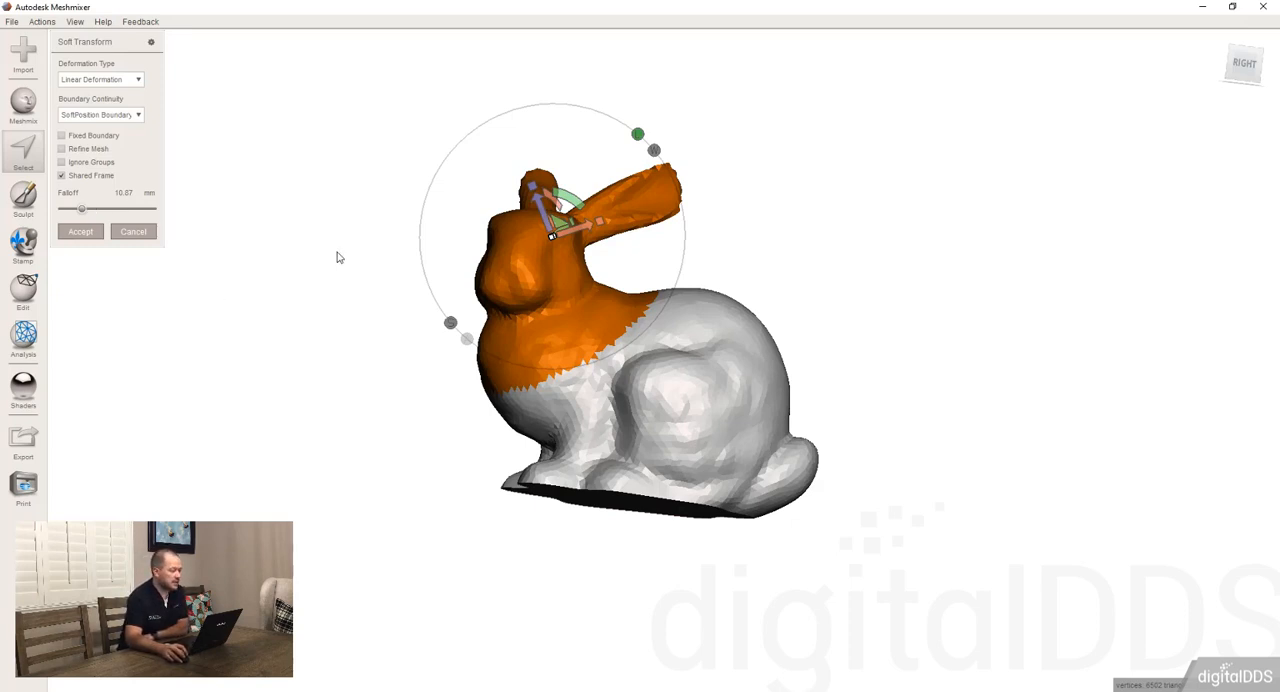
# Move the head up and forward with the soft falloff, turn on the mesh wireframe, and accept the deformation
pyautogui.moveTo(543, 215); pyautogui.dragTo(496, 85)
pyautogui.press('w')
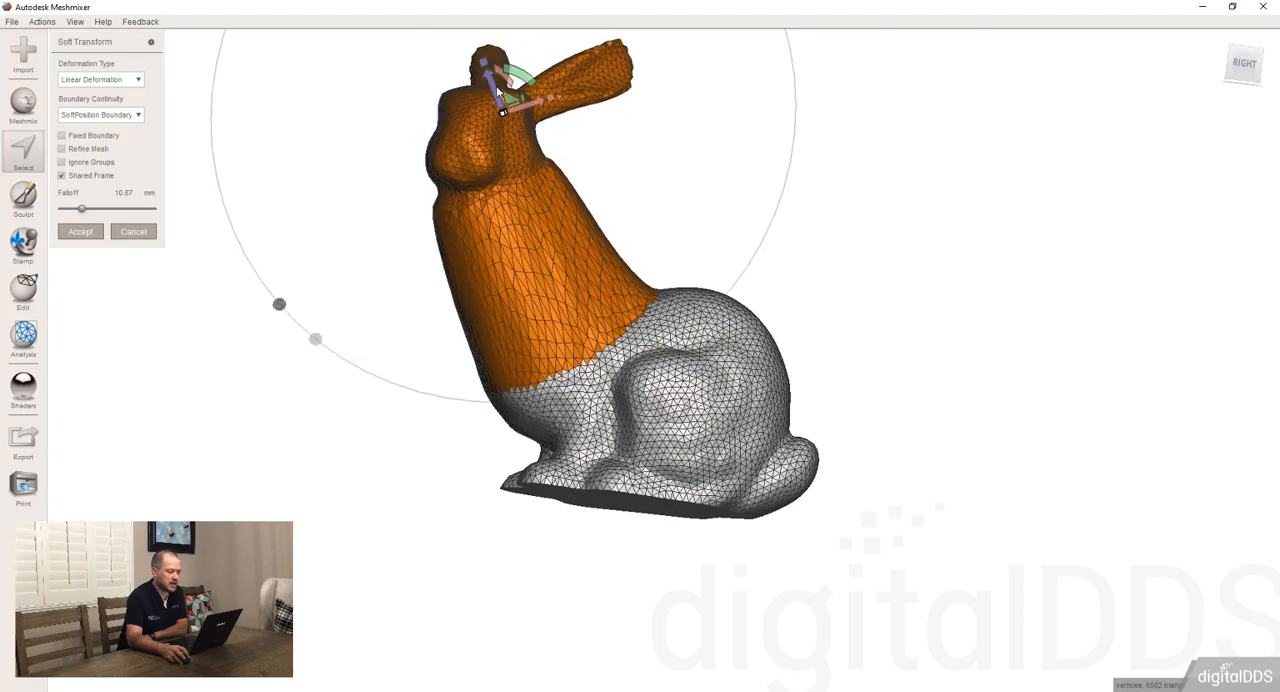
pyautogui.click(82, 232)
pyautogui.moveTo(466, 263); pyautogui.dragTo(441, 343, button='right')
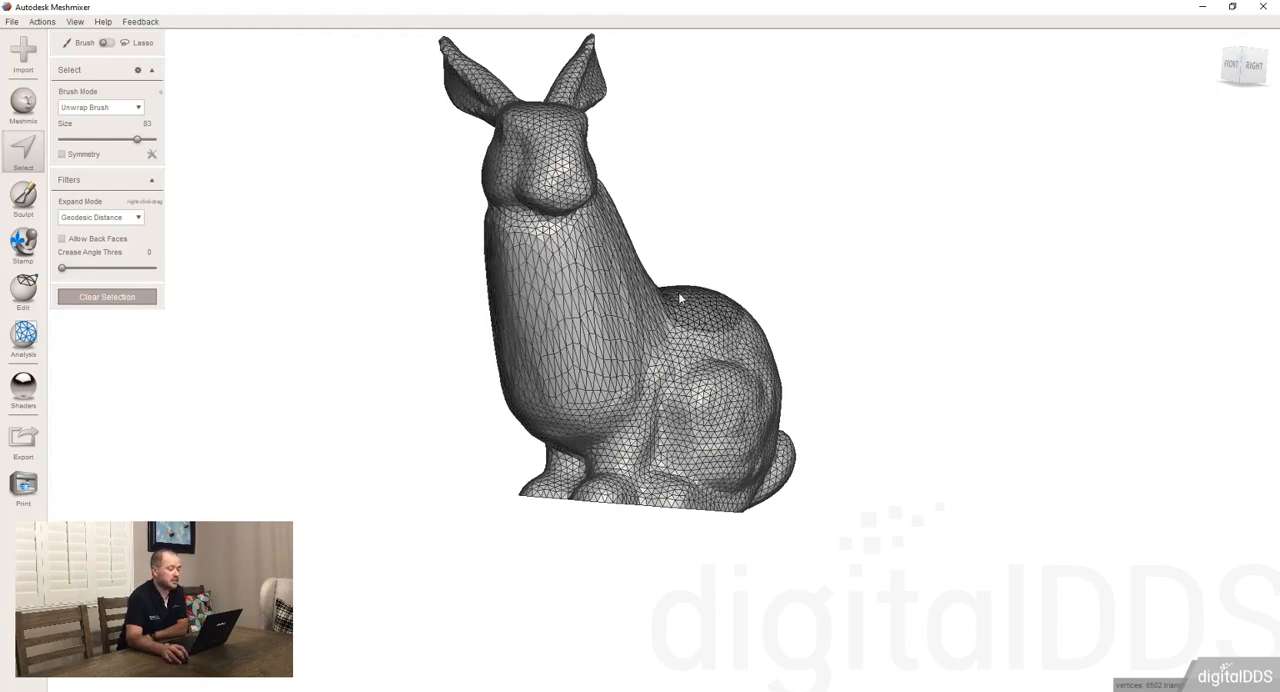
pyautogui.moveTo(678, 292)
pyautogui.mouseDown(button='right')
pyautogui.moveTo(563, 307)
pyautogui.moveTo(589, 288)
pyautogui.mouseUp(button='right')
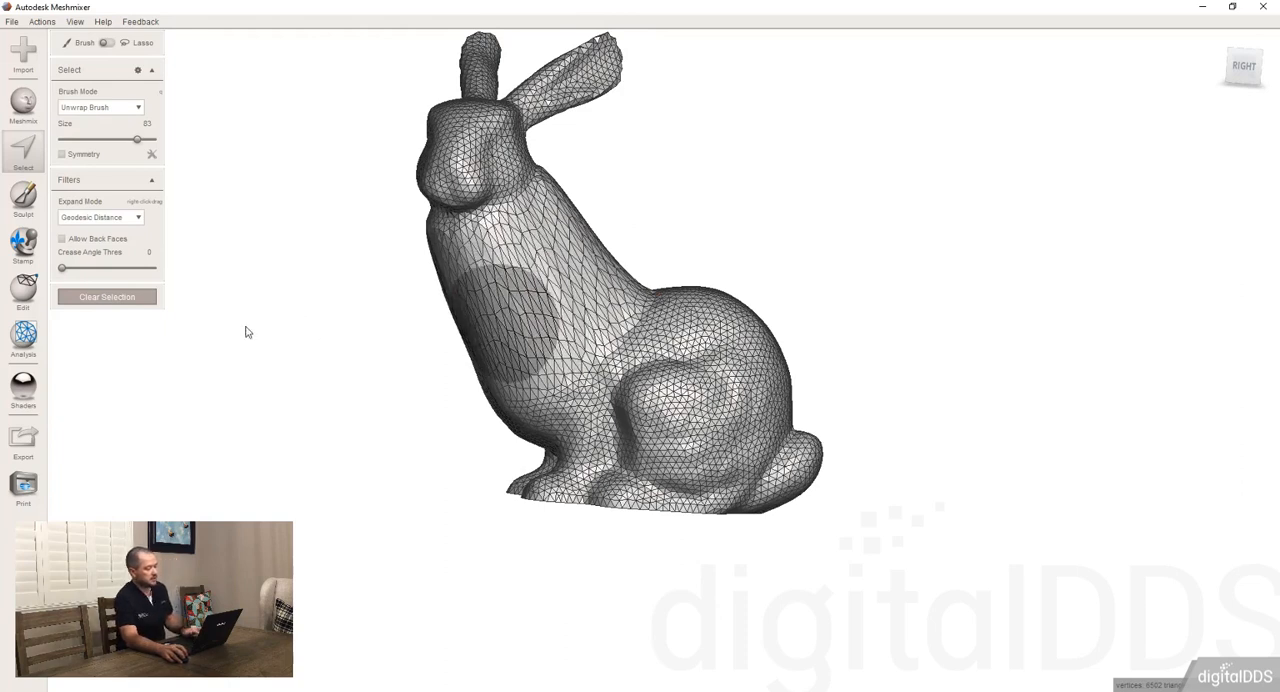
# Undo the soft head move and cancel Soft Transform, keeping the head and ears selected
pyautogui.hotkey('ctrl', 'z')
pyautogui.hotkey('ctrl', 'z')
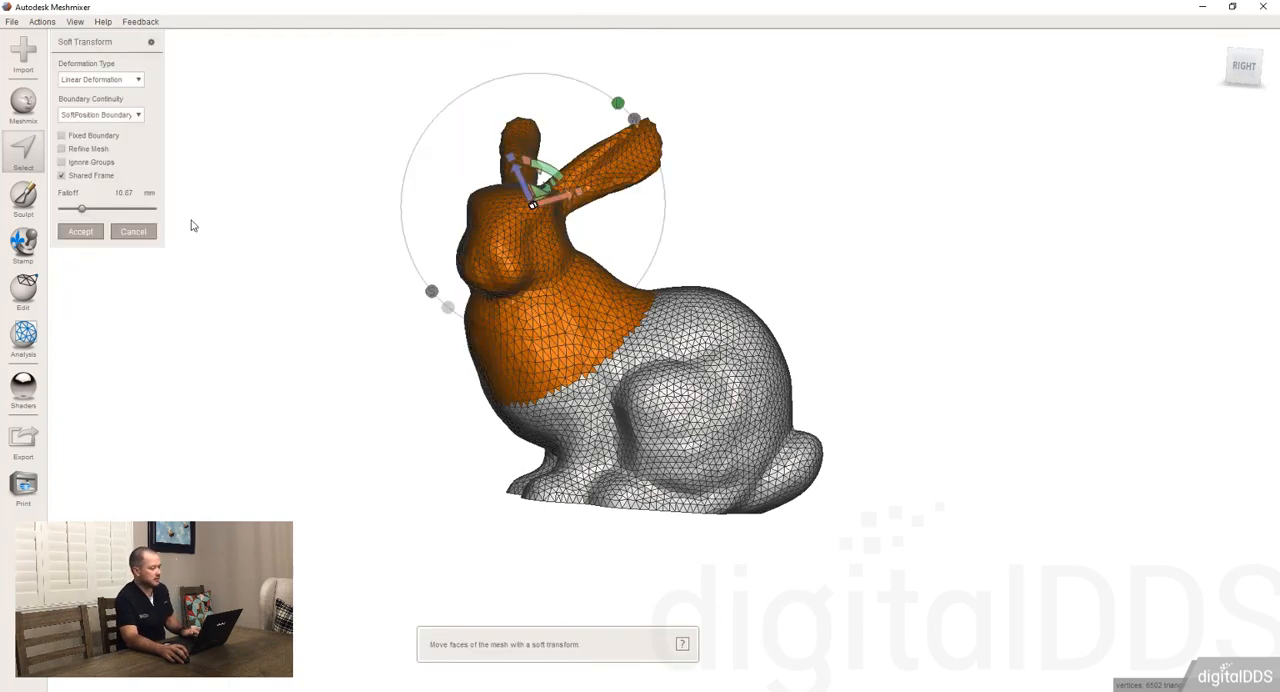
pyautogui.hotkey('ctrl', 'z')
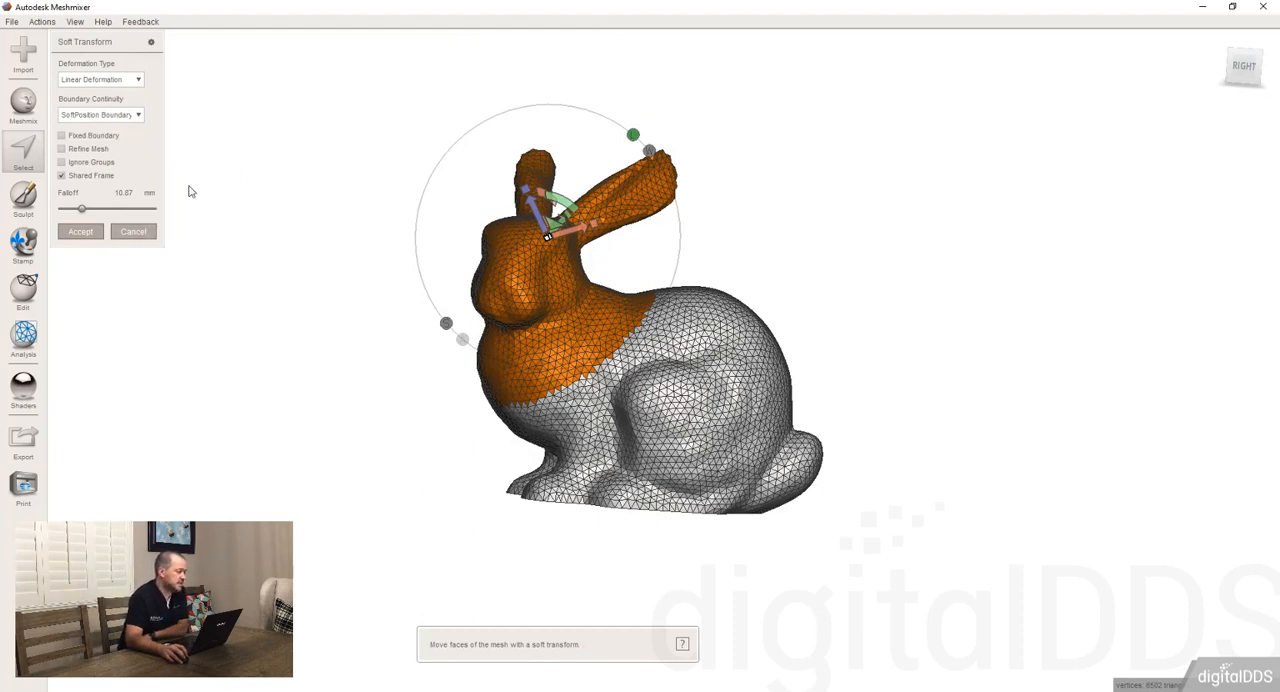
pyautogui.click(150, 236)
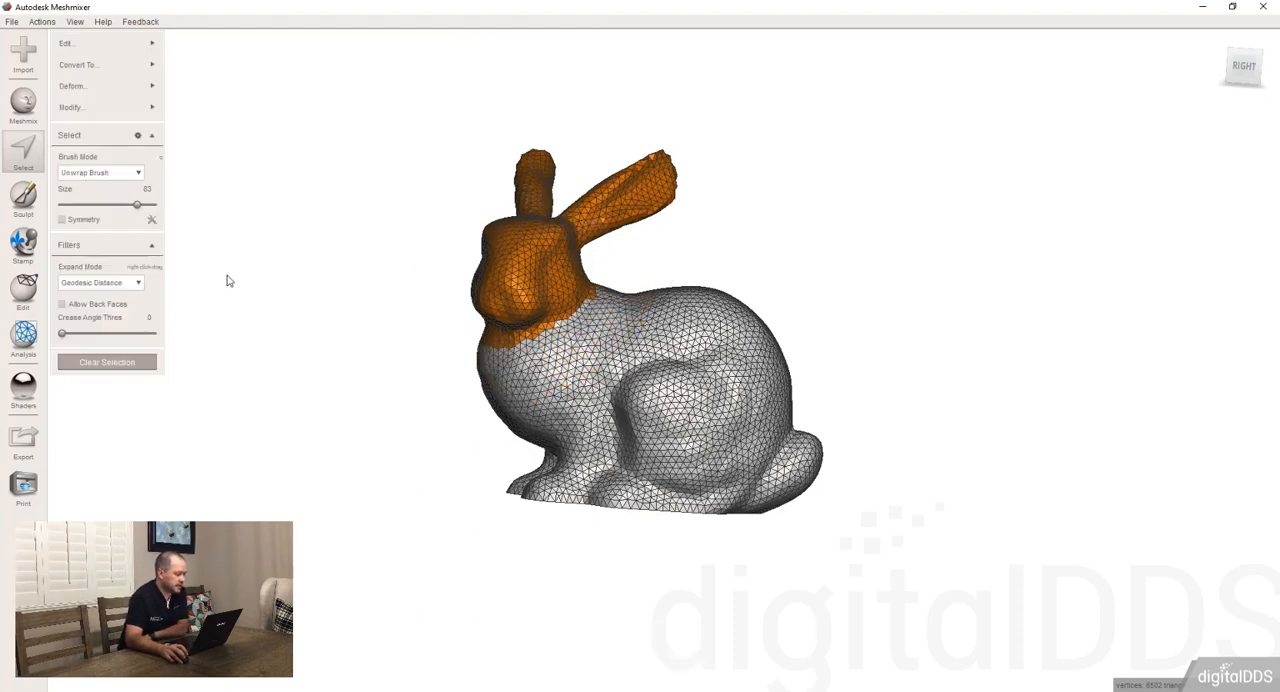
# Start the Warp deformation on the selected head and place a first control point on the bunny's nose
pyautogui.moveTo(486, 310); pyautogui.dragTo(436, 340, button='right')
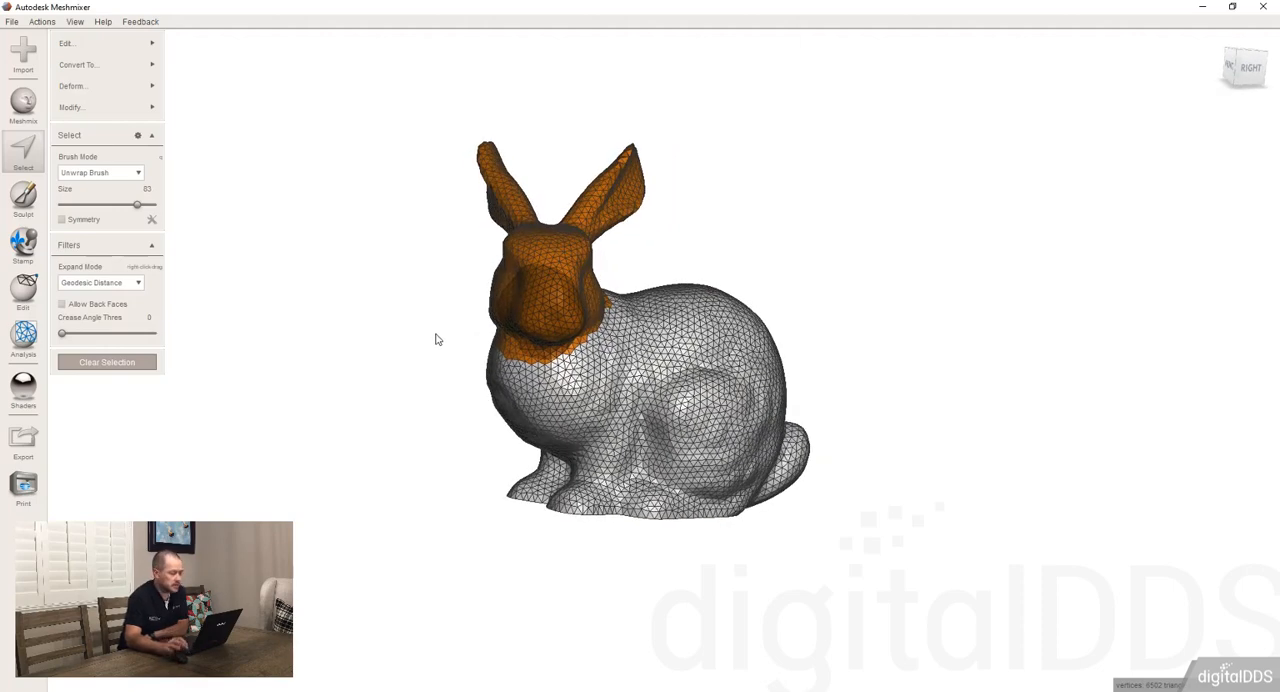
pyautogui.moveTo(624, 331)
pyautogui.mouseDown(button='right')
pyautogui.moveTo(609, 342)
pyautogui.moveTo(637, 322)
pyautogui.mouseUp(button='right')
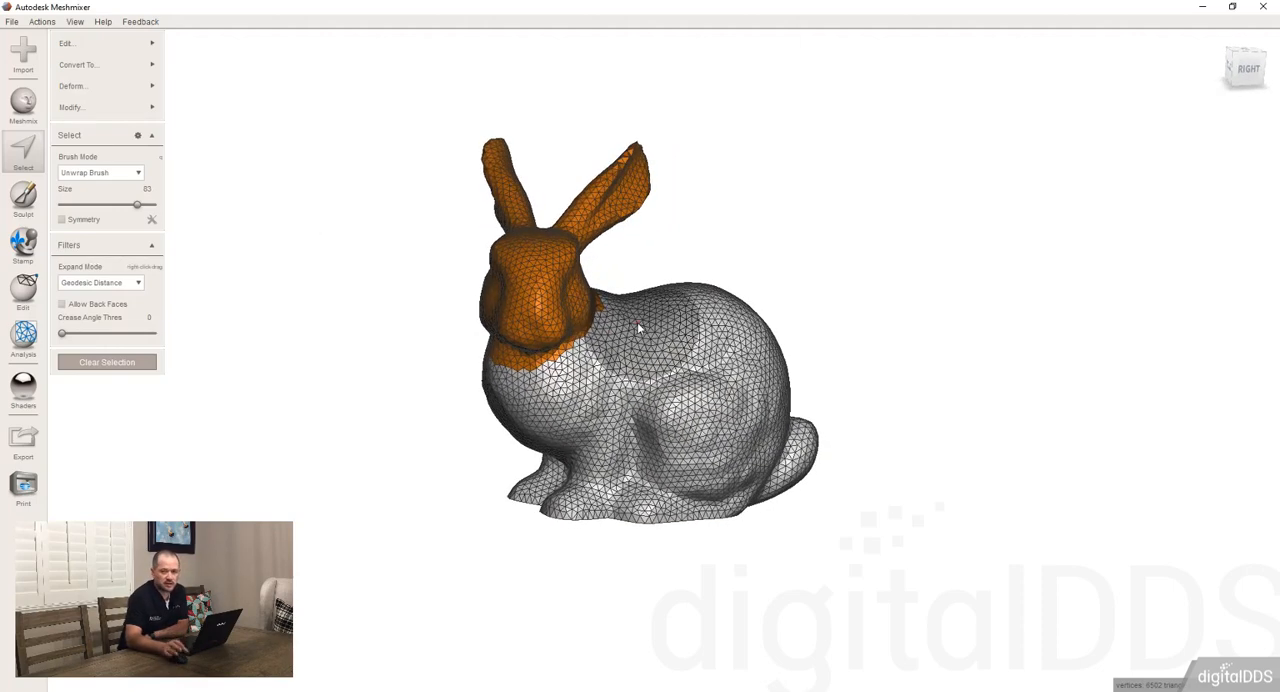
pyautogui.click(140, 86)
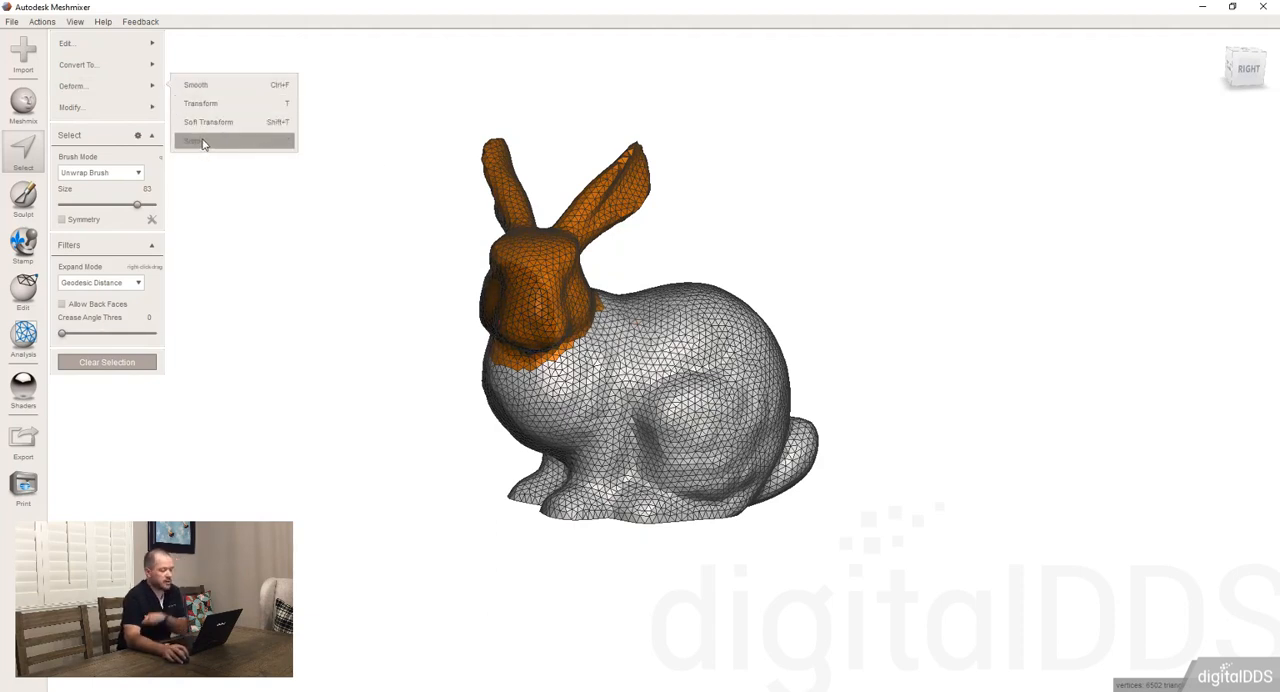
pyautogui.click(203, 142)
pyautogui.scroll(2, 469, 290)
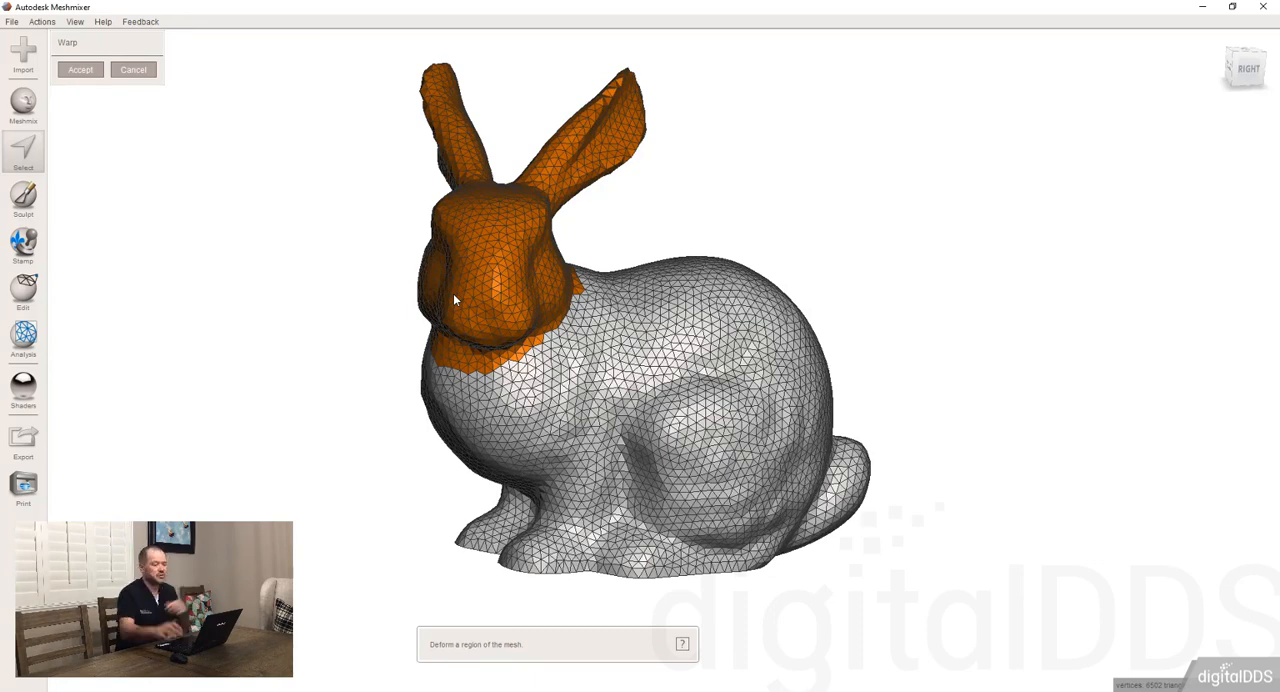
pyautogui.moveTo(452, 303); pyautogui.dragTo(494, 330, button='right')
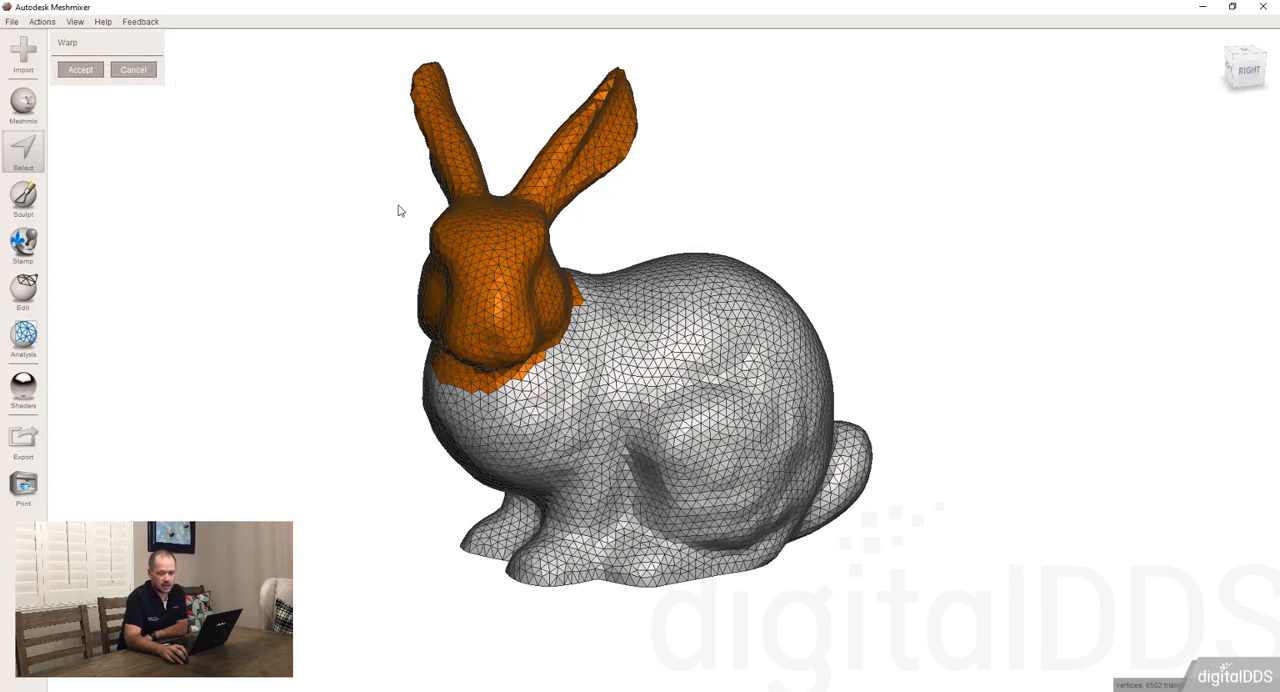
pyautogui.scroll(3, 380, 235)
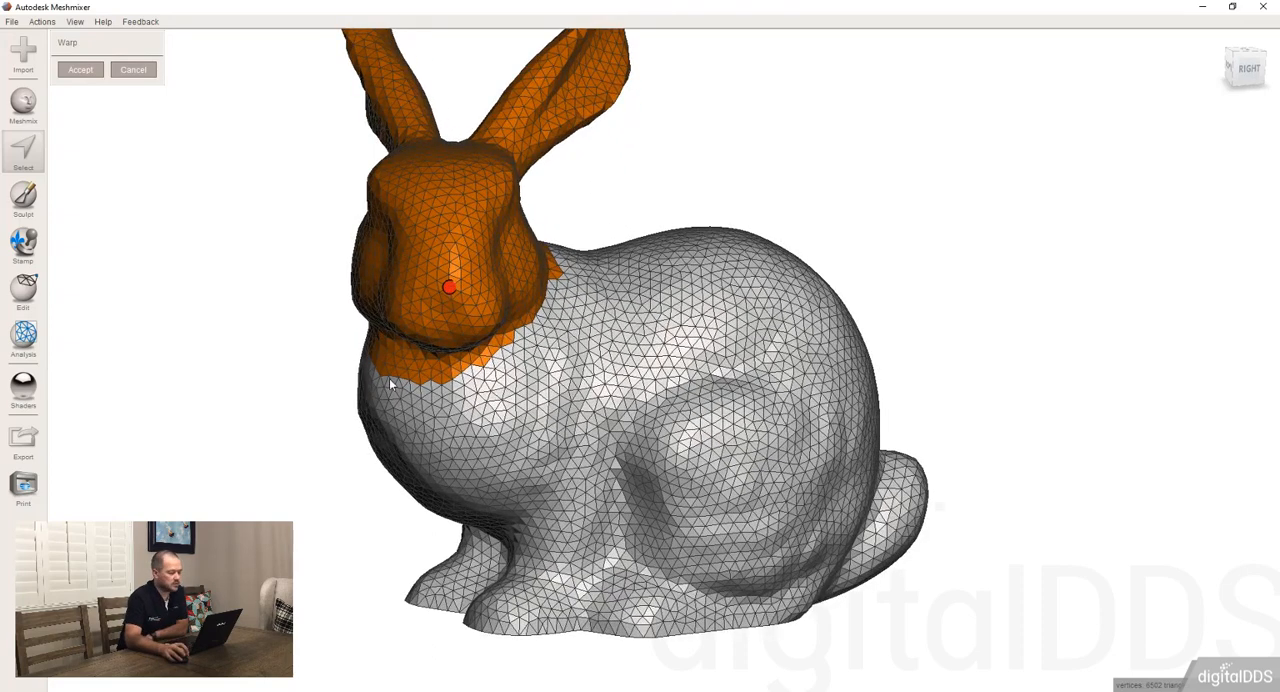
# Place Warp control points around both eyes and brows, and push one of the eye points inward
pyautogui.moveTo(436, 279); pyautogui.dragTo(376, 209, button='right')
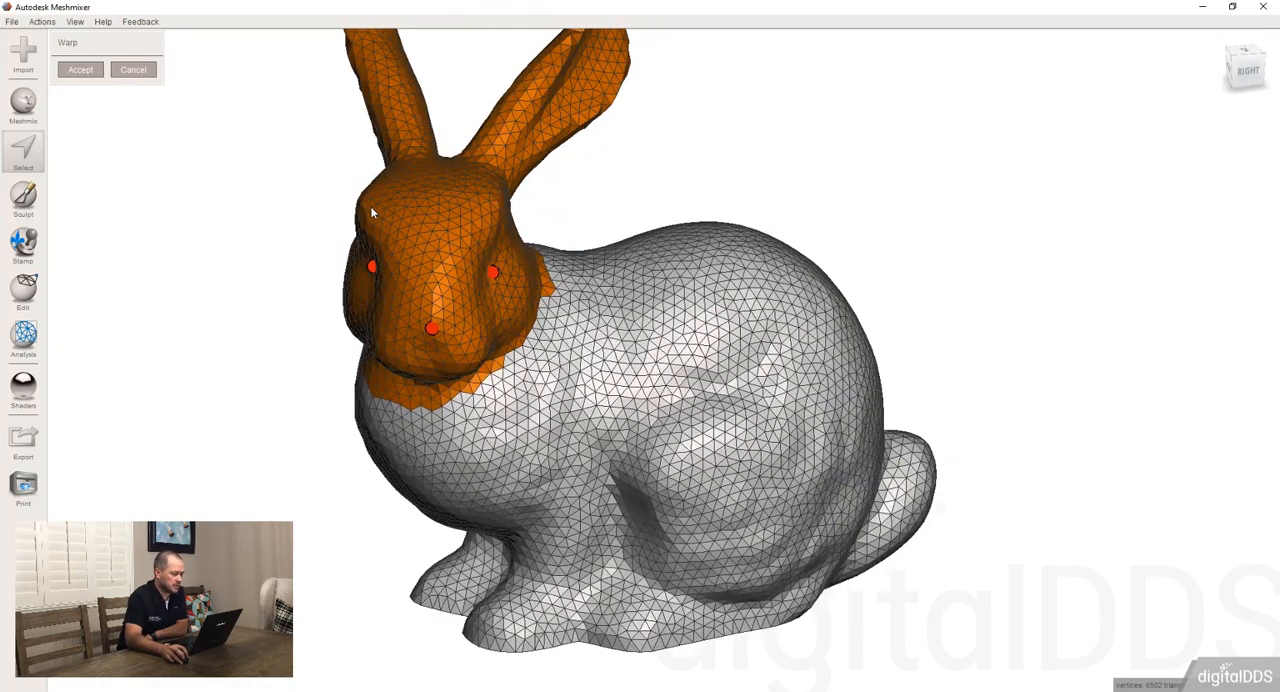
pyautogui.click(367, 210)
pyautogui.moveTo(489, 208); pyautogui.dragTo(398, 280, button='right')
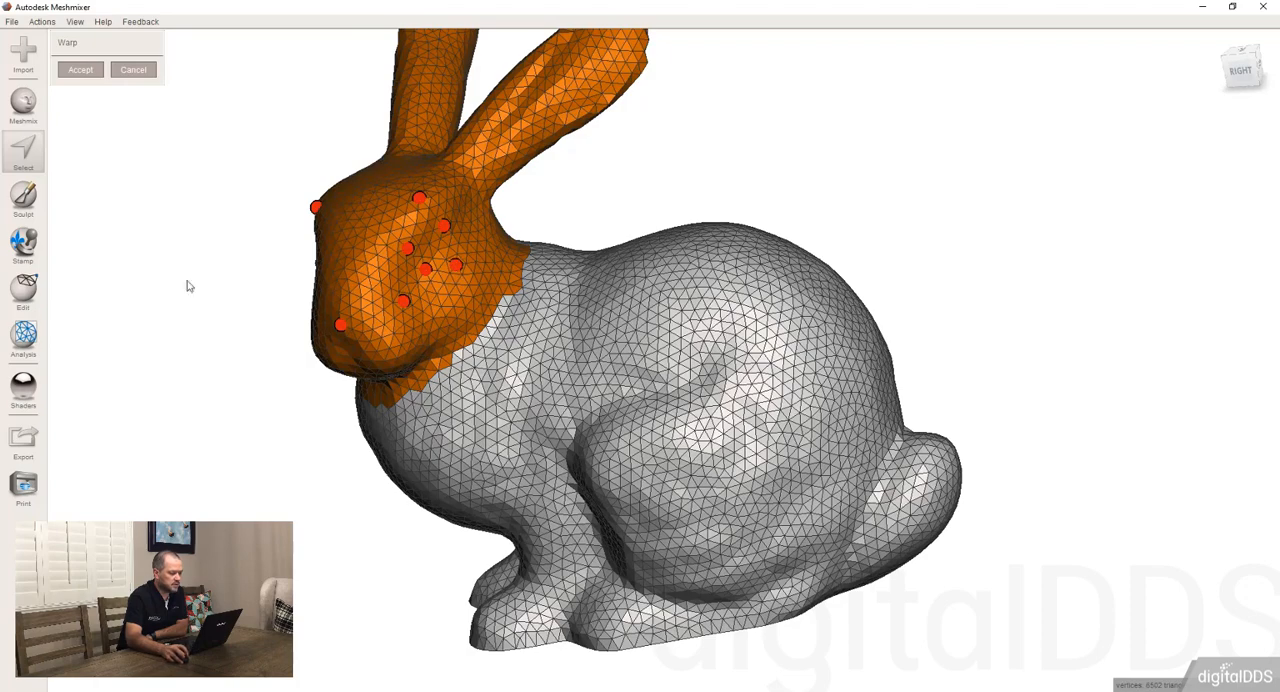
pyautogui.moveTo(186, 283); pyautogui.dragTo(489, 283, button='right')
pyautogui.moveTo(800, 240); pyautogui.dragTo(684, 247, button='right')
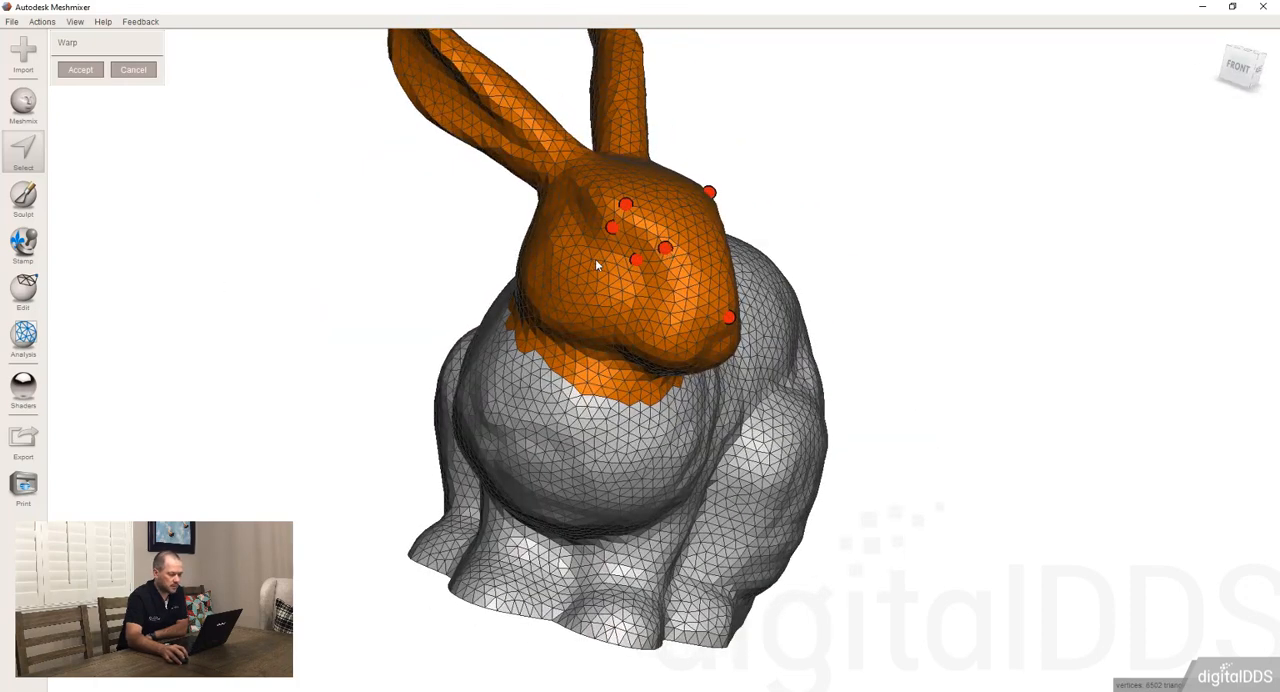
pyautogui.click(653, 289)
pyautogui.moveTo(745, 311); pyautogui.dragTo(385, 250, button='right')
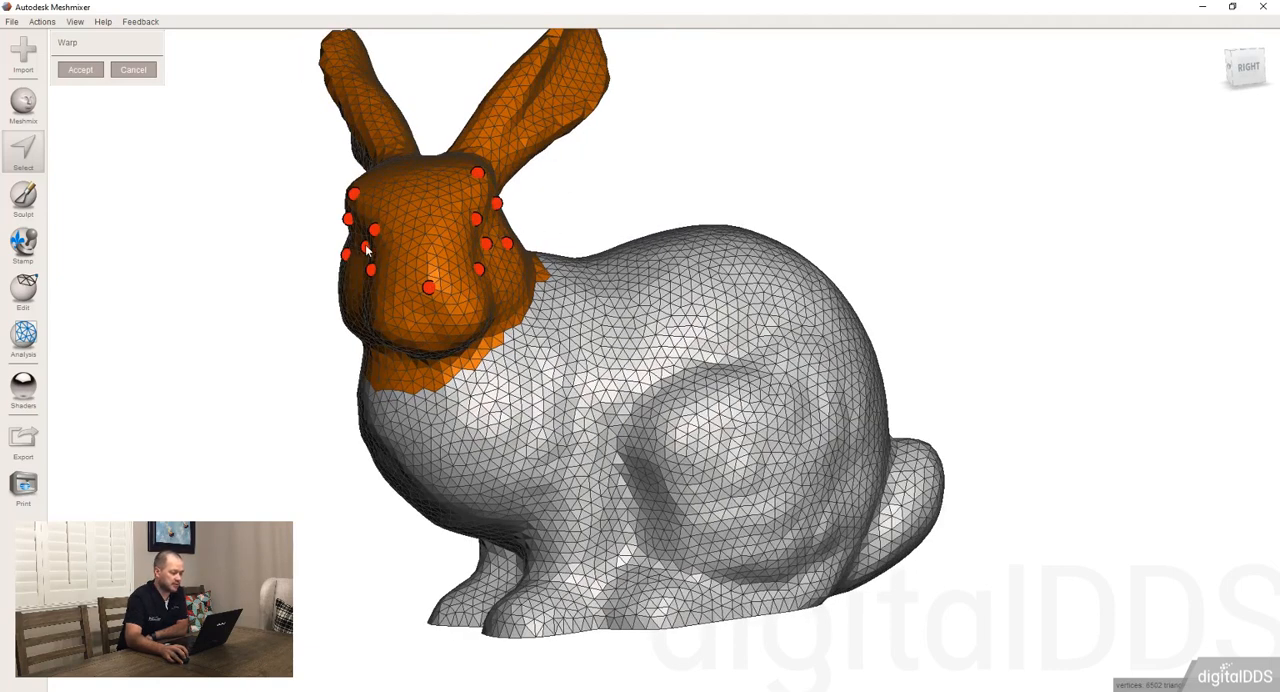
pyautogui.moveTo(366, 250); pyautogui.dragTo(378, 250)
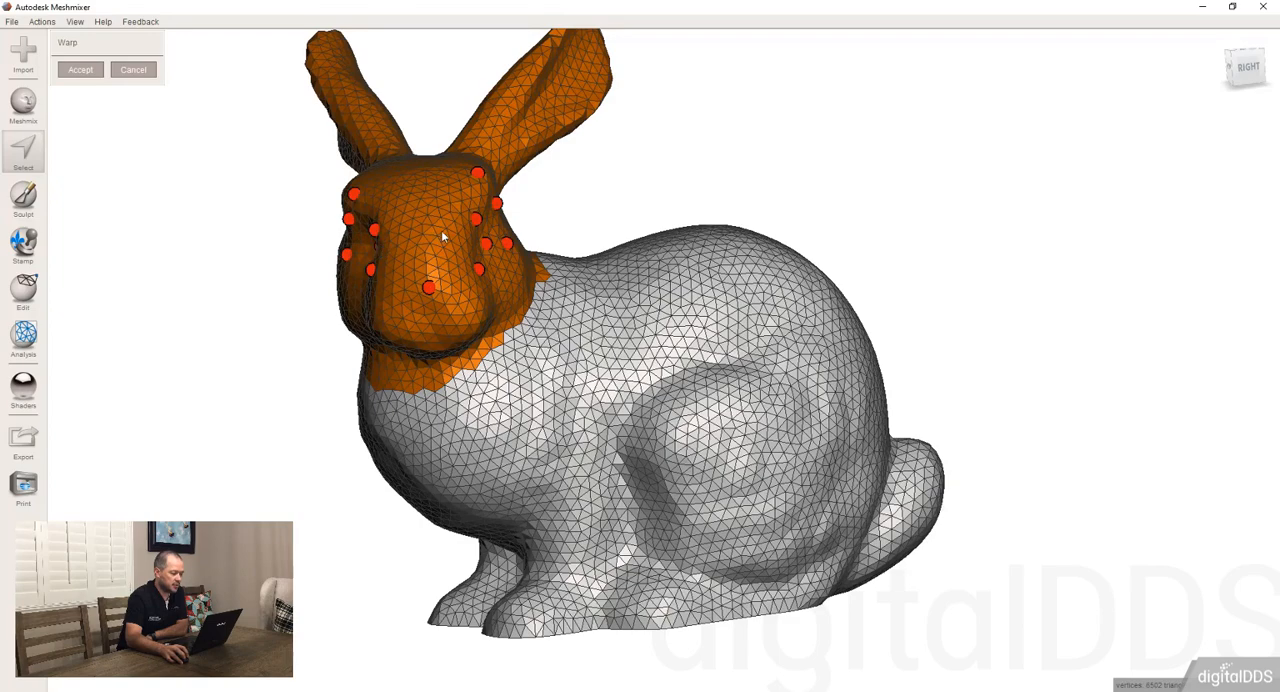
# Pull the nose control point forward, and pull a second point below it downward to lengthen the snout
pyautogui.moveTo(441, 230); pyautogui.dragTo(345, 265, button='right')
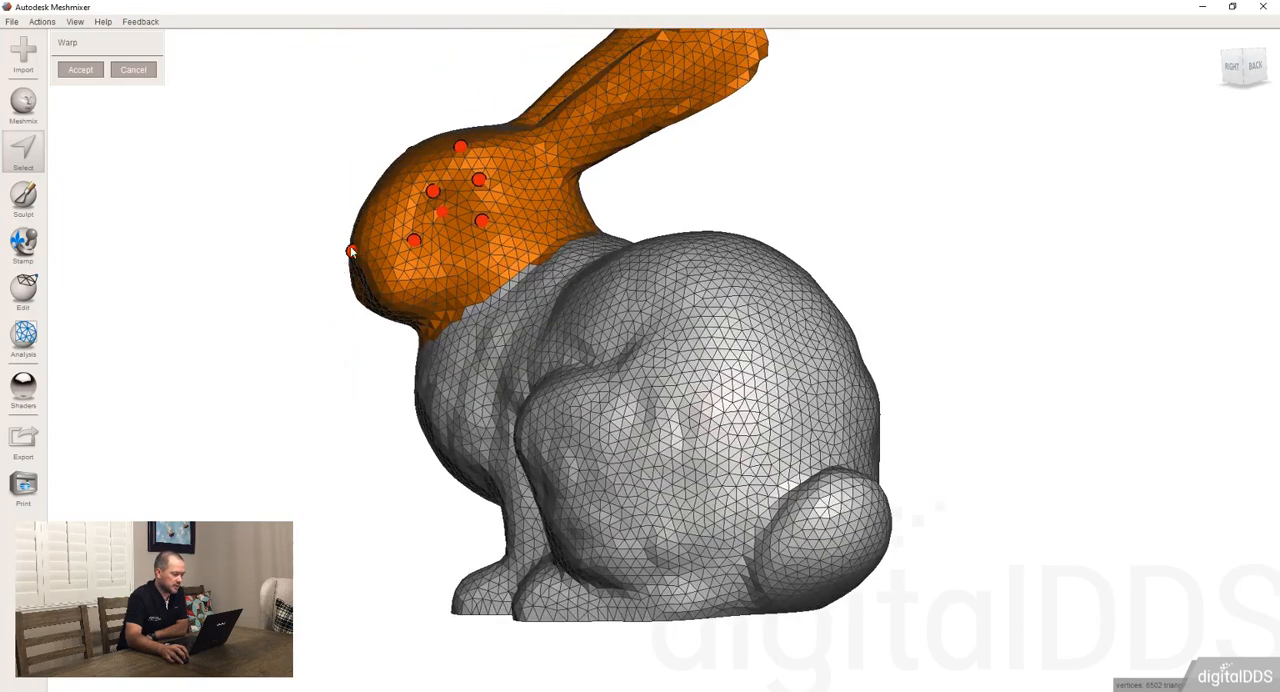
pyautogui.moveTo(351, 252); pyautogui.dragTo(306, 257)
pyautogui.moveTo(306, 257); pyautogui.dragTo(348, 311, button='right')
pyautogui.moveTo(361, 282); pyautogui.dragTo(348, 343)
pyautogui.moveTo(320, 224); pyautogui.dragTo(291, 194)
pyautogui.moveTo(291, 194); pyautogui.dragTo(508, 257, button='right')
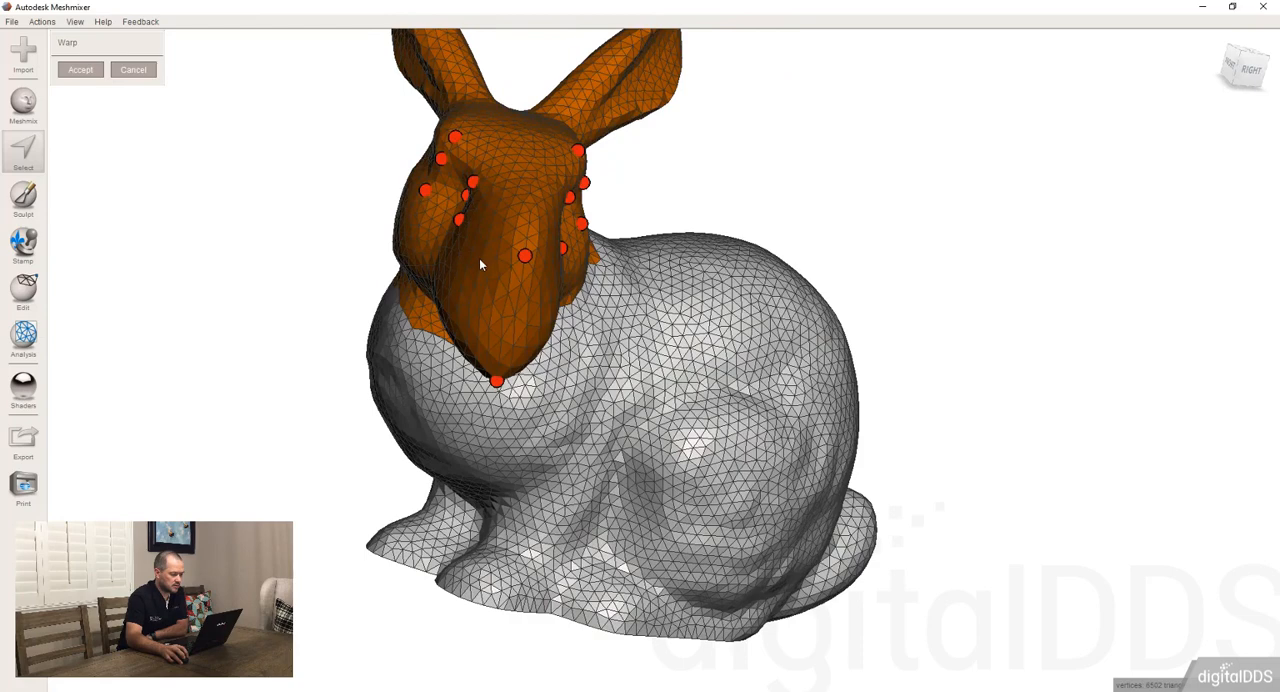
# Widen the snout by pulling a control point on each of its sides outward
pyautogui.moveTo(488, 270); pyautogui.dragTo(510, 262, button='right')
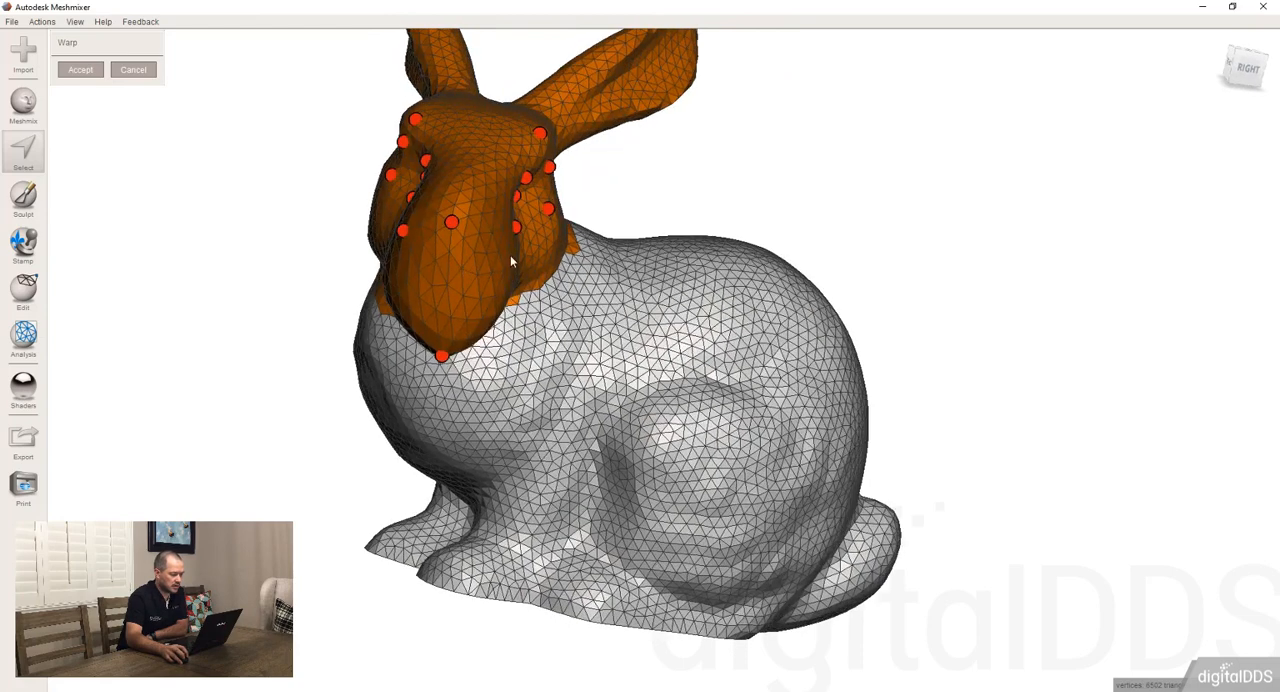
pyautogui.click(497, 248)
pyautogui.moveTo(498, 249); pyautogui.dragTo(513, 253)
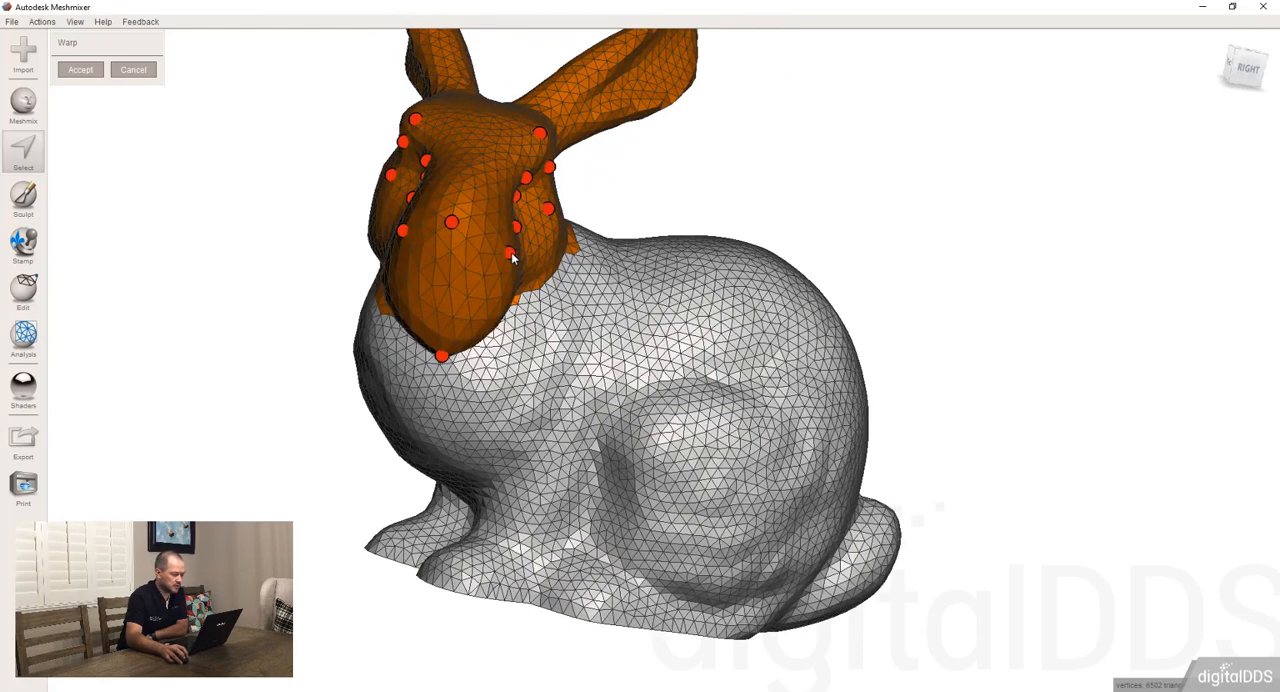
pyautogui.moveTo(401, 233); pyautogui.dragTo(388, 230)
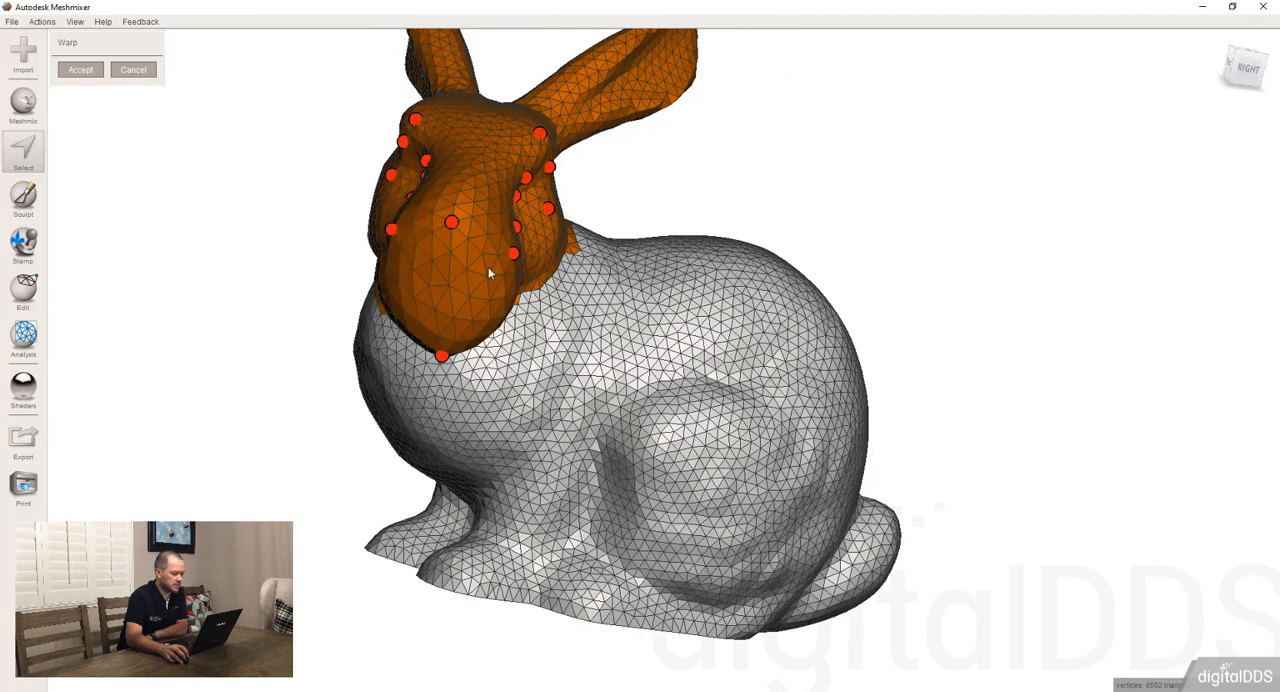
# Pull the control point on each brow outward to widen the top of the head
pyautogui.moveTo(486, 263); pyautogui.dragTo(484, 252, button='right')
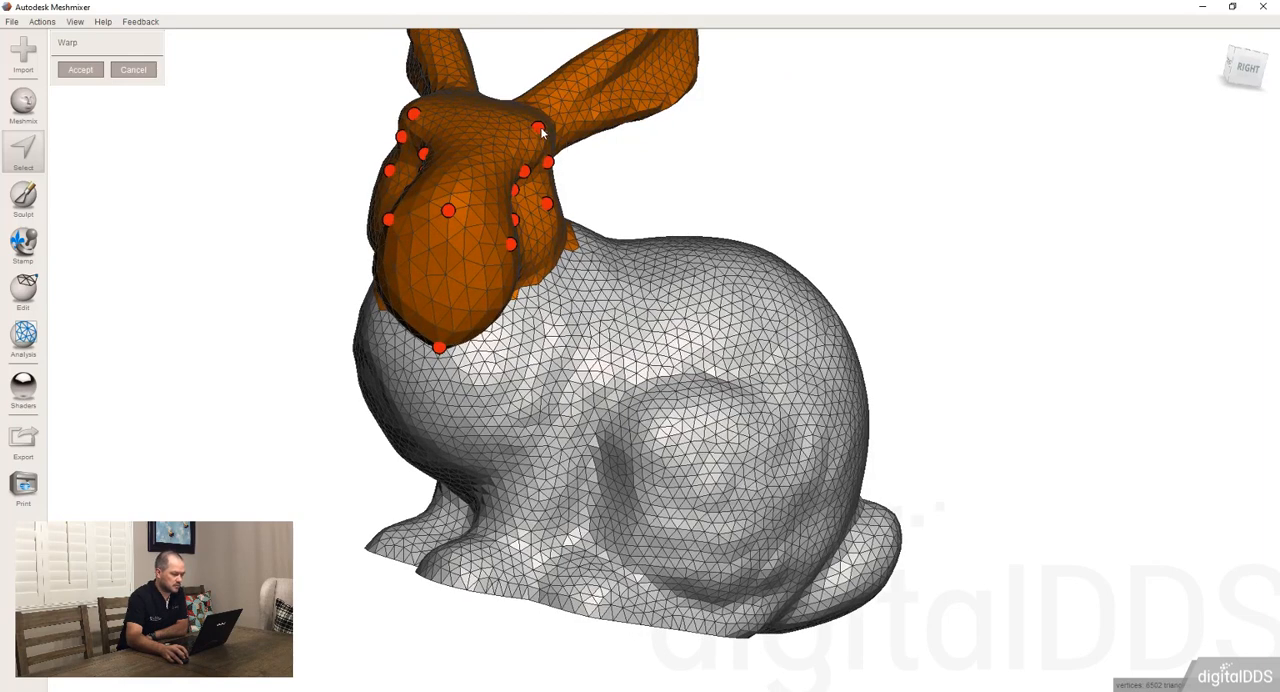
pyautogui.moveTo(540, 131); pyautogui.dragTo(552, 131)
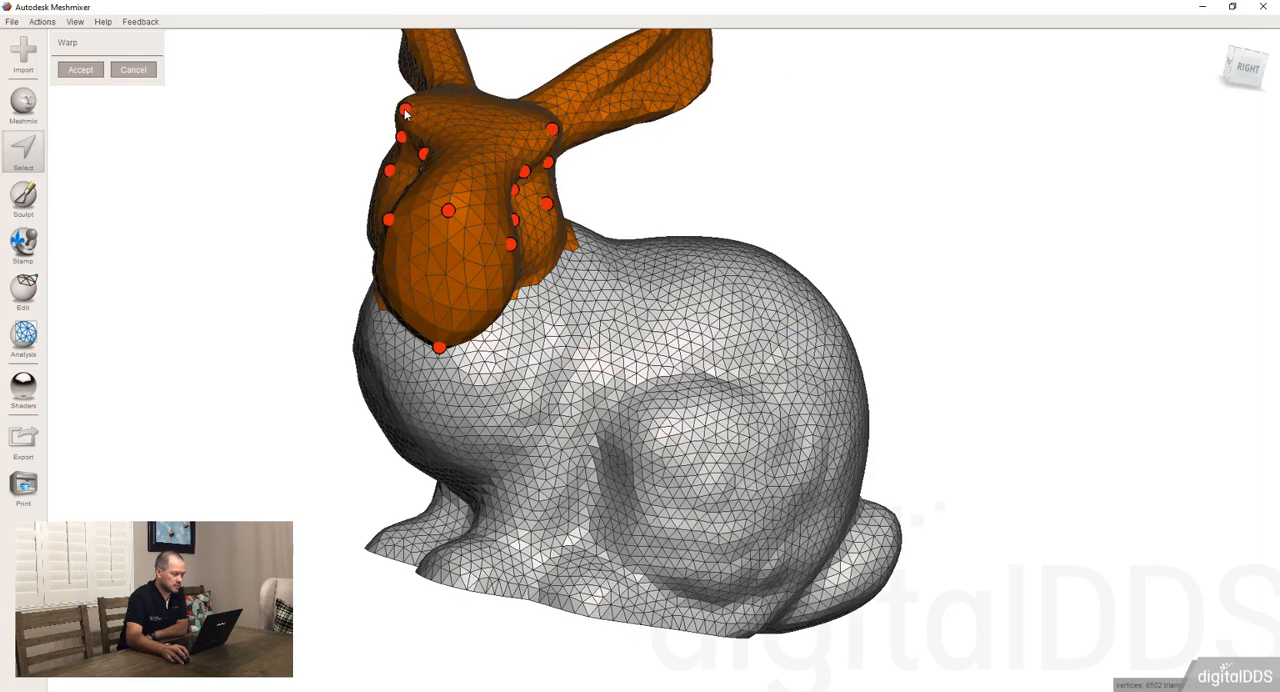
pyautogui.moveTo(416, 130); pyautogui.dragTo(521, 280, button='right')
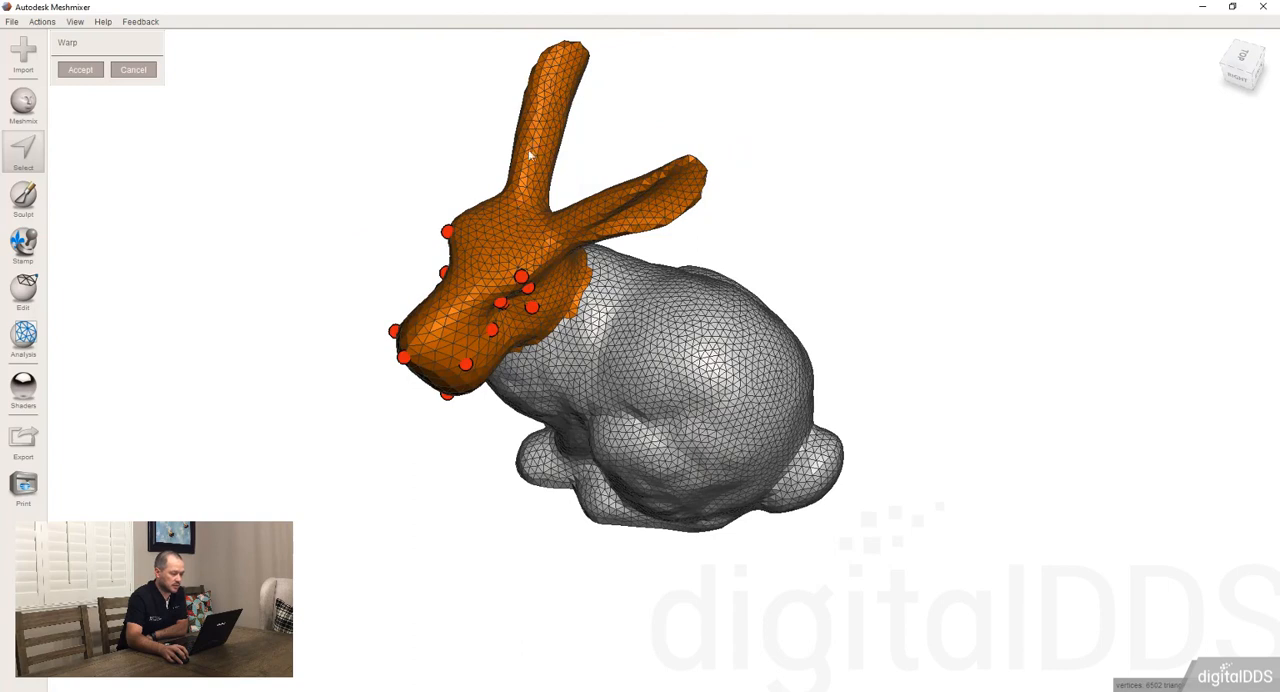
# Place two Warp control points near the base of each ear, and check the warped head from several angles
pyautogui.moveTo(535, 190); pyautogui.dragTo(527, 197)
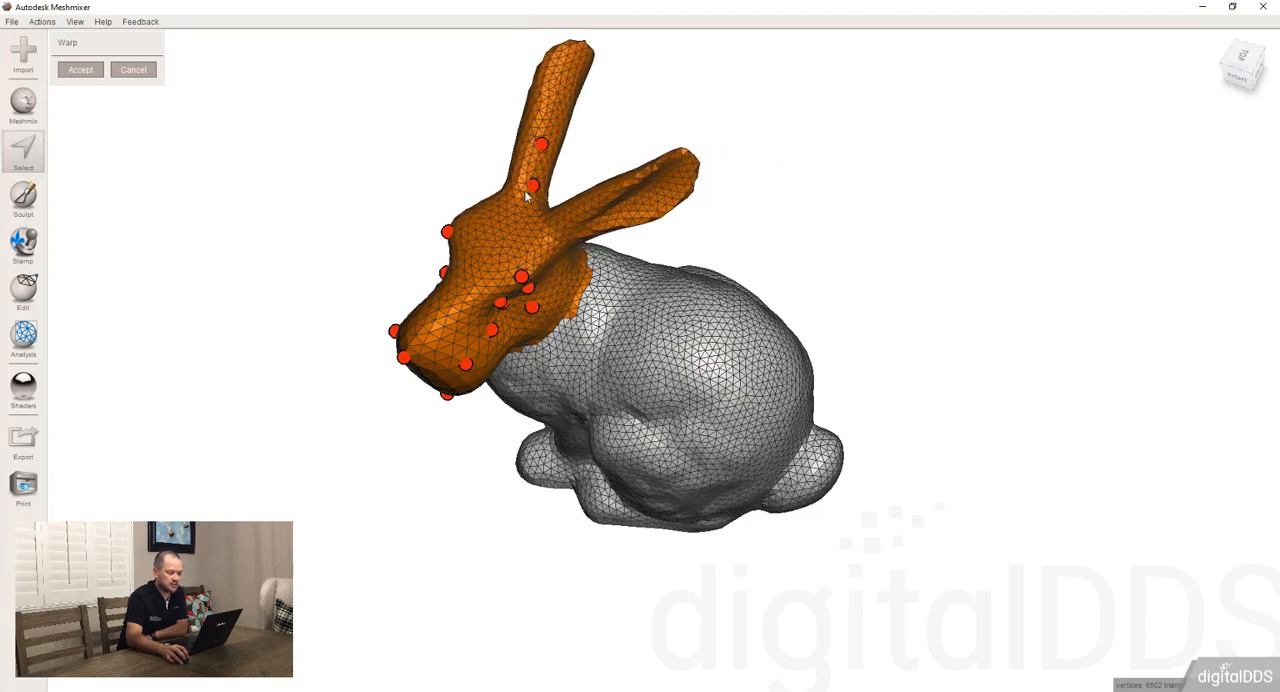
pyautogui.moveTo(527, 197); pyautogui.dragTo(615, 240, button='right')
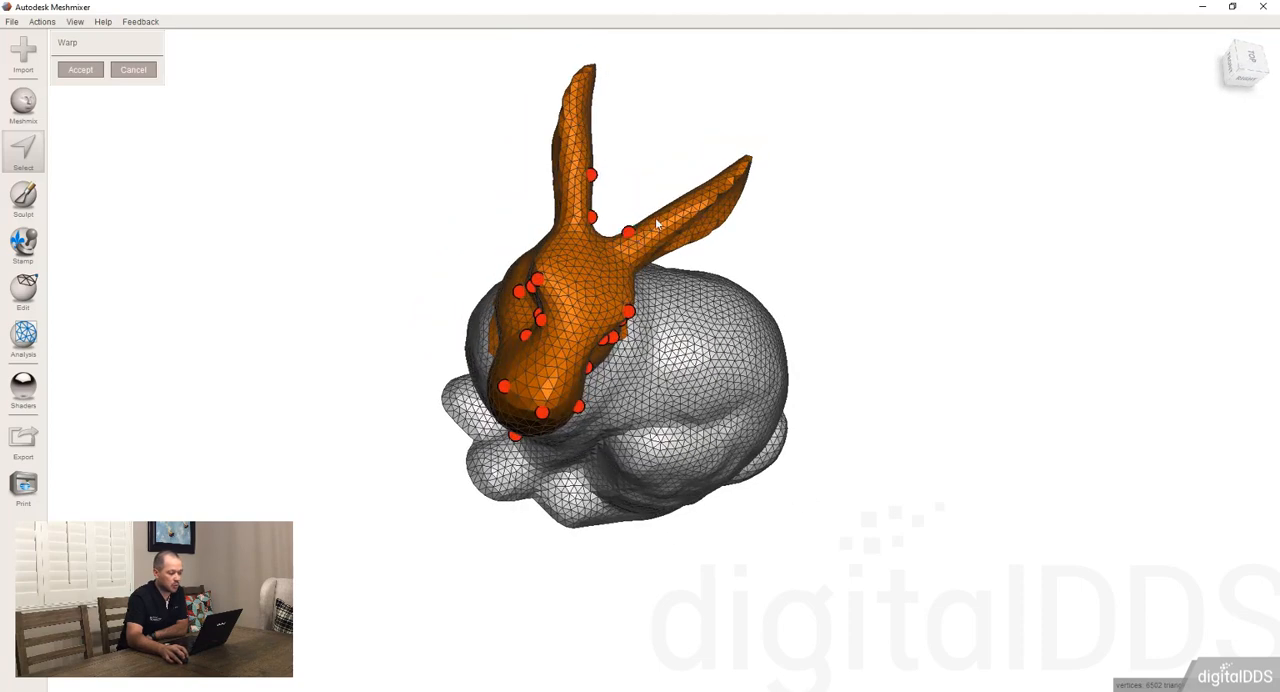
pyautogui.moveTo(594, 225); pyautogui.dragTo(591, 222)
pyautogui.moveTo(591, 222); pyautogui.dragTo(626, 219, button='right')
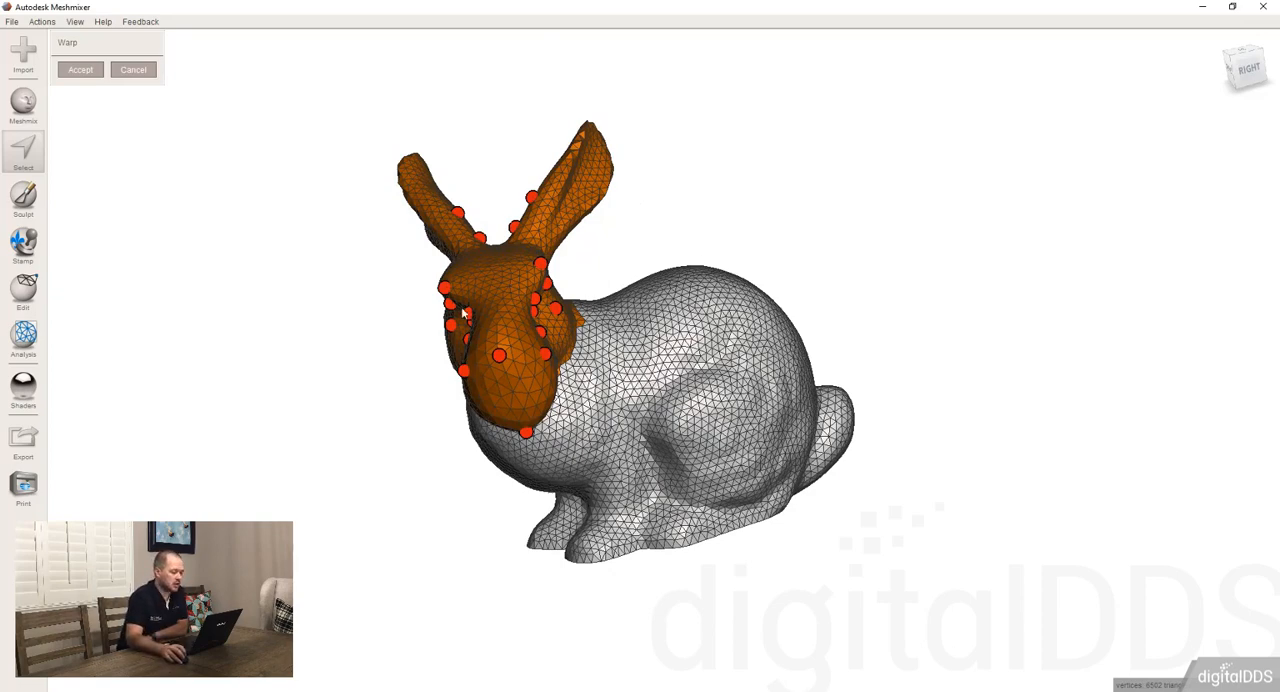
pyautogui.moveTo(463, 313); pyautogui.dragTo(556, 234, button='right')
pyautogui.moveTo(534, 304); pyautogui.dragTo(319, 239, button='right')
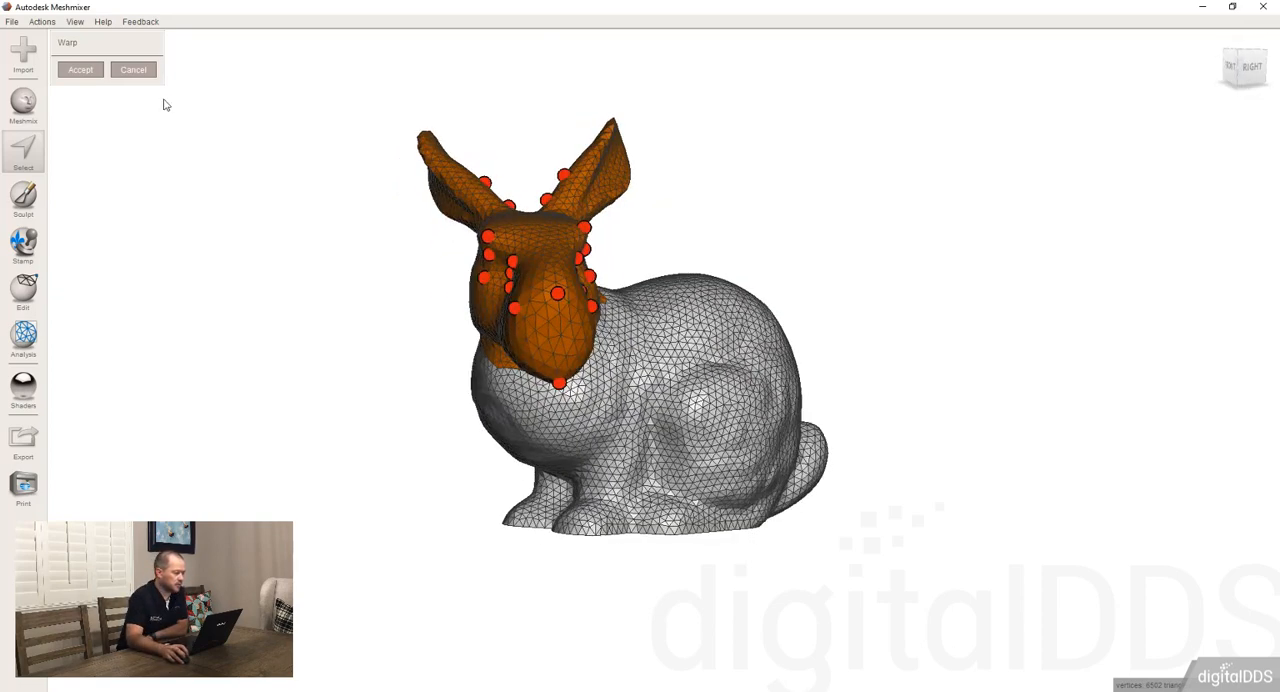
# Cancel the Warp, keeping the head selected, and open the list of Deform commands
pyautogui.click(133, 70)
pyautogui.moveTo(520, 296); pyautogui.dragTo(435, 330, button='right')
pyautogui.click(130, 88)
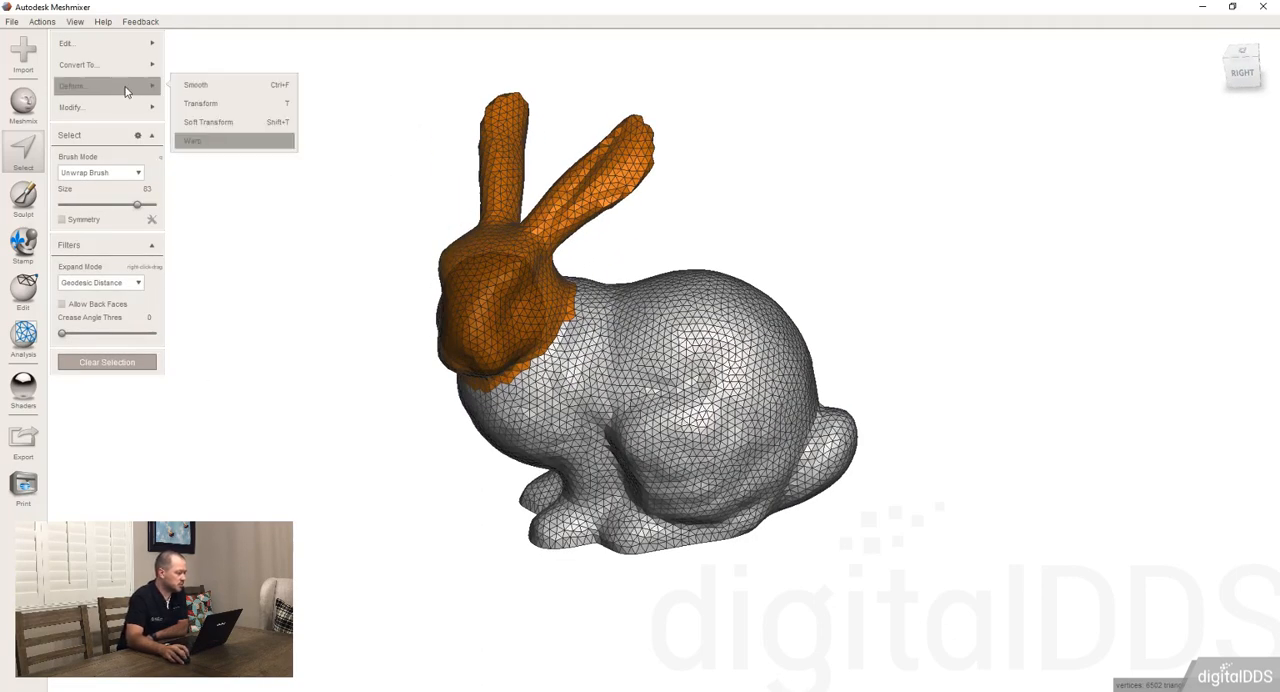
# Select the entire bunny mesh with Select All, and clear the selection
pyautogui.moveTo(450, 280); pyautogui.dragTo(530, 270, button='right')
pyautogui.click(96, 108)
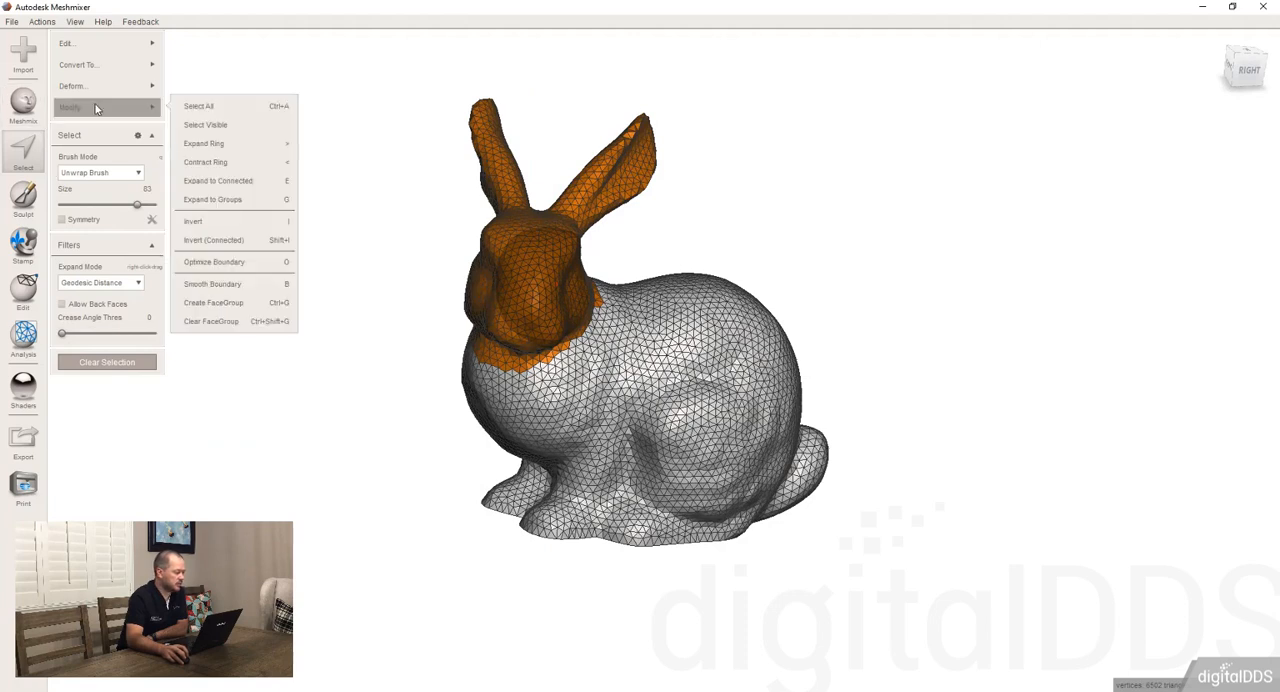
pyautogui.click(103, 66)
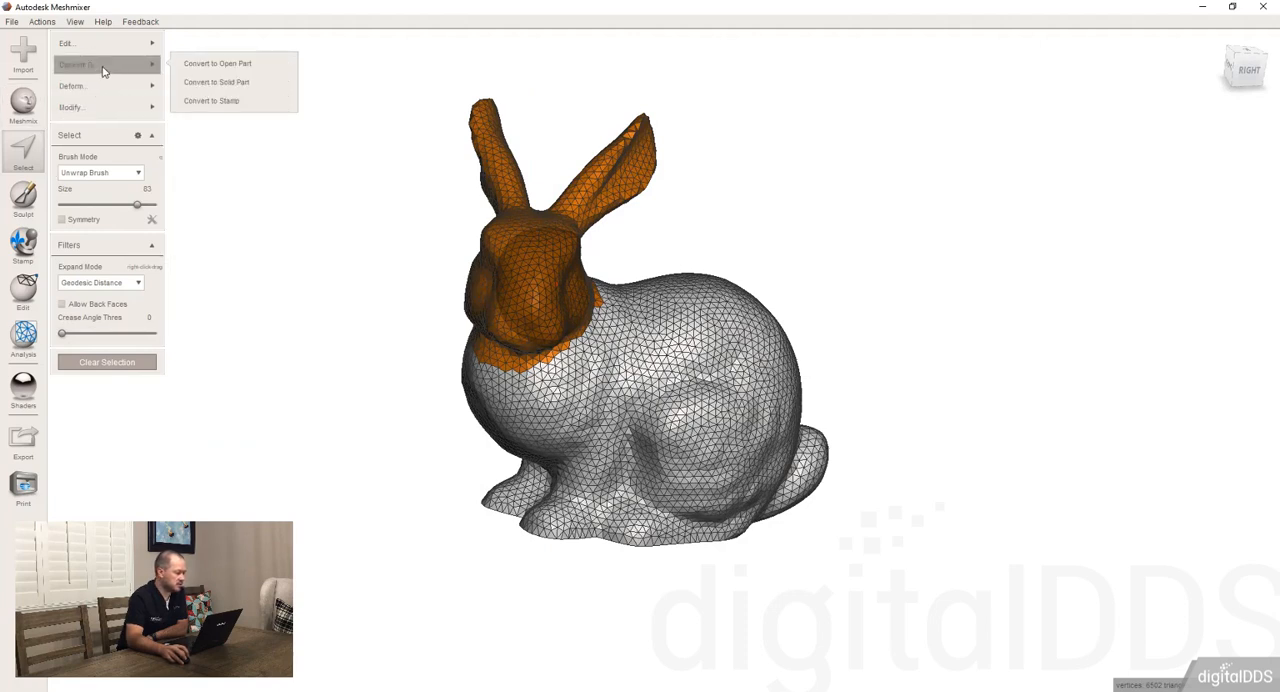
pyautogui.moveTo(105, 108)
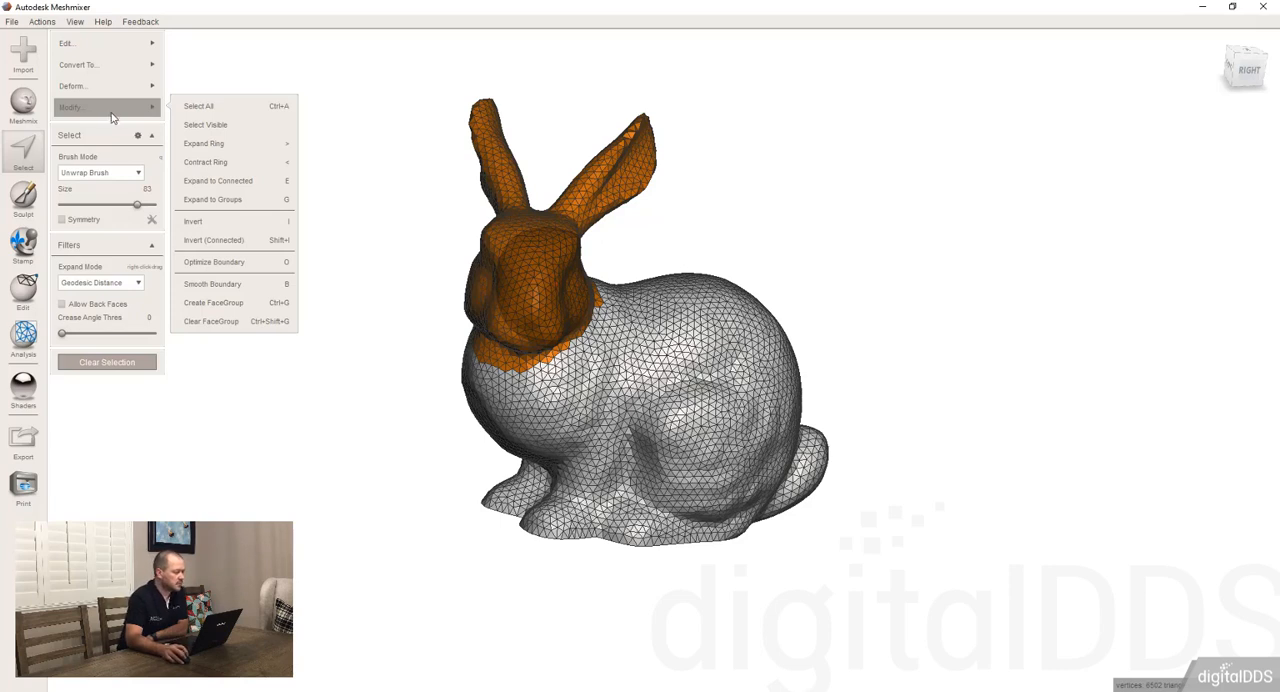
pyautogui.click(215, 116)
pyautogui.moveTo(811, 391); pyautogui.dragTo(740, 280, button='right')
pyautogui.moveTo(143, 93)
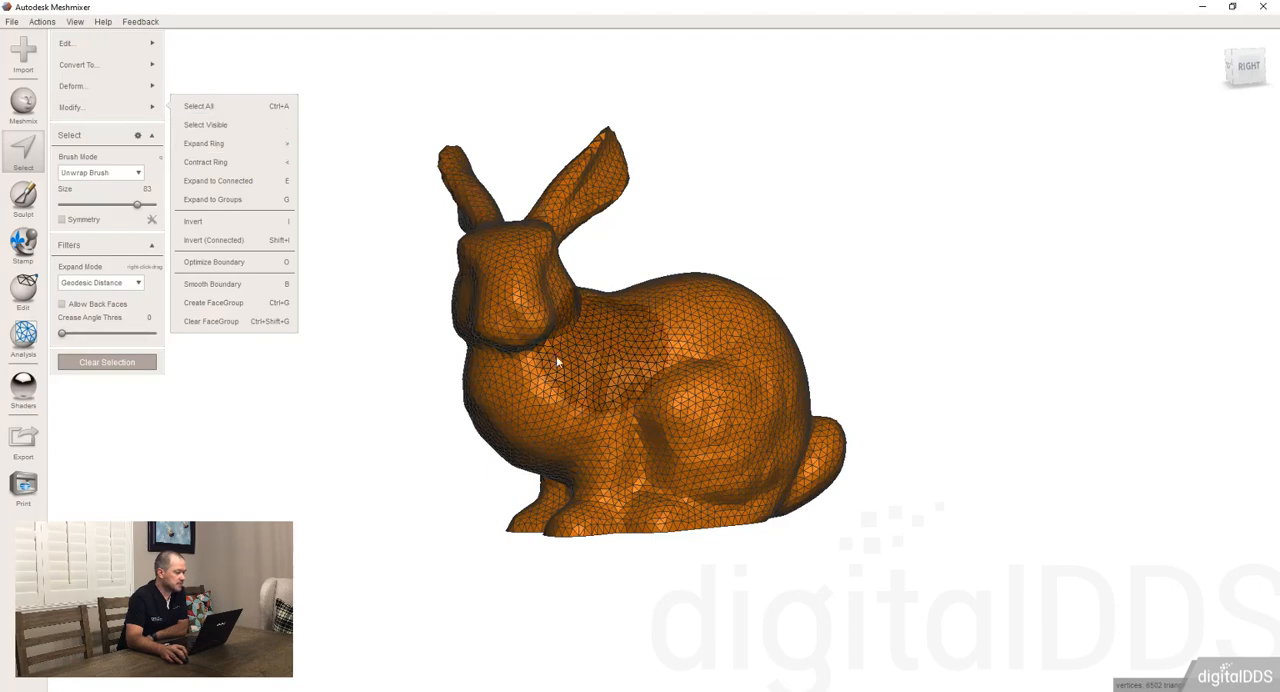
pyautogui.click(107, 362)
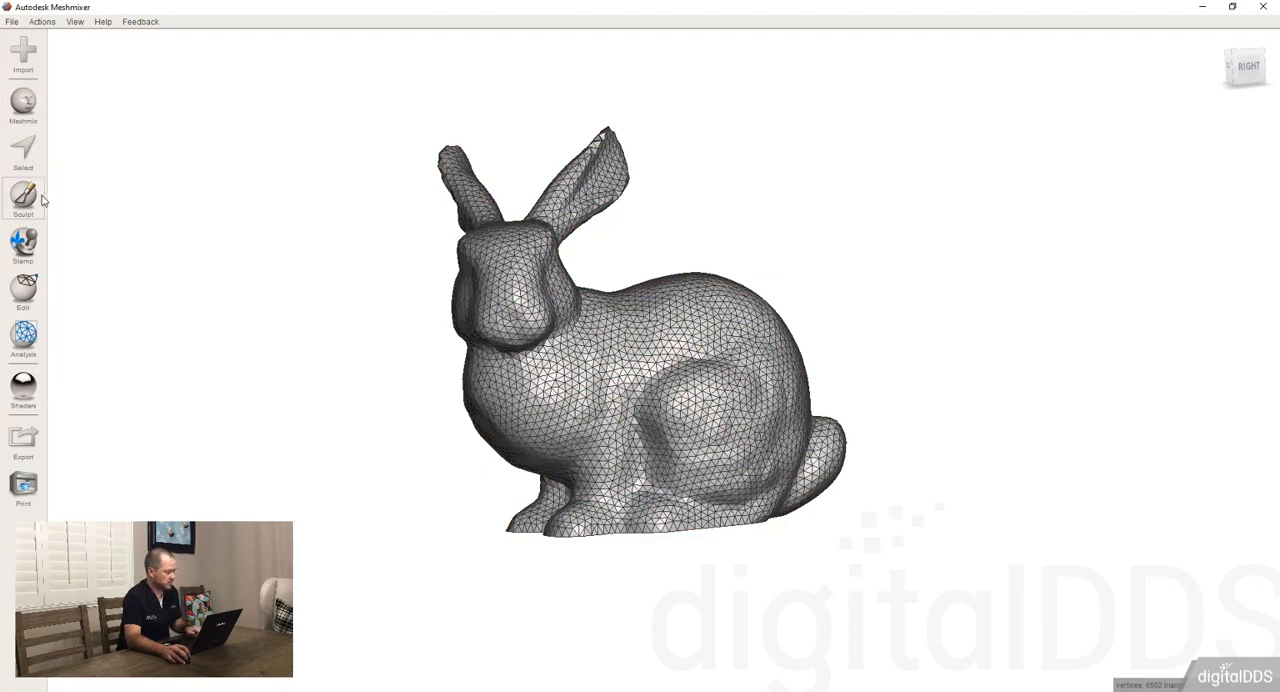
# Select a patch on the bunny's side, apply Select Visible from the right view, and clear the selection
pyautogui.press('s')
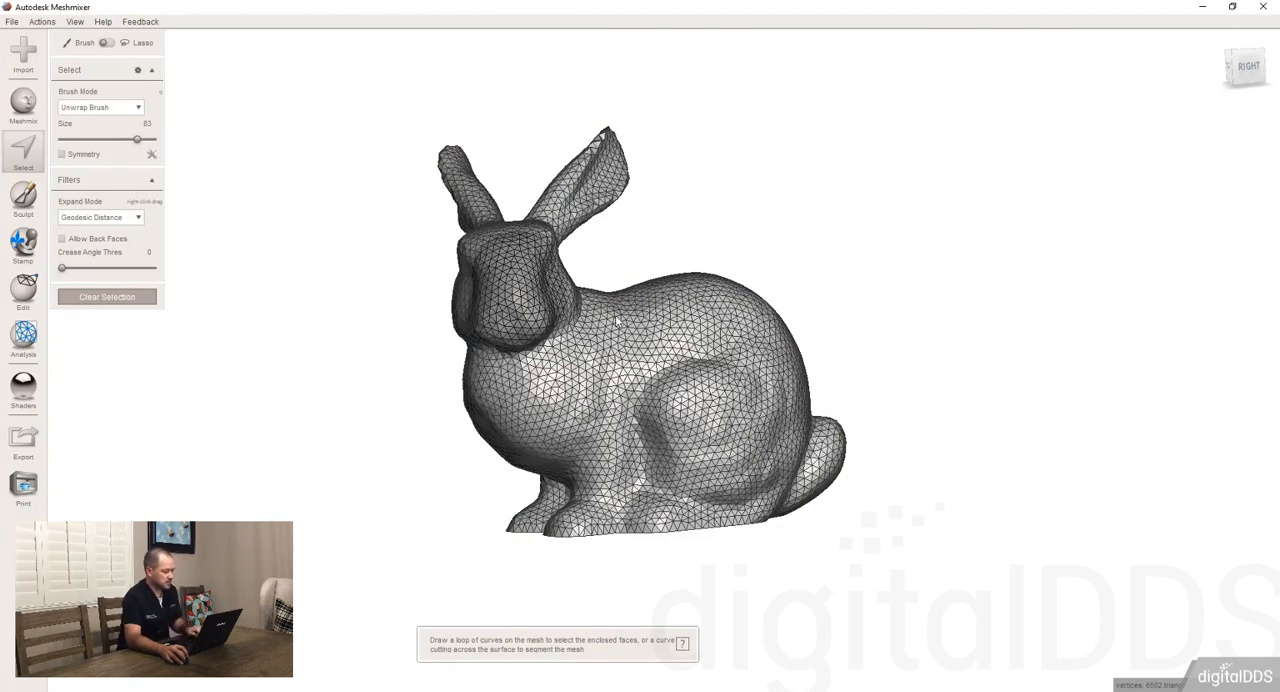
pyautogui.click(605, 378)
pyautogui.moveTo(129, 85)
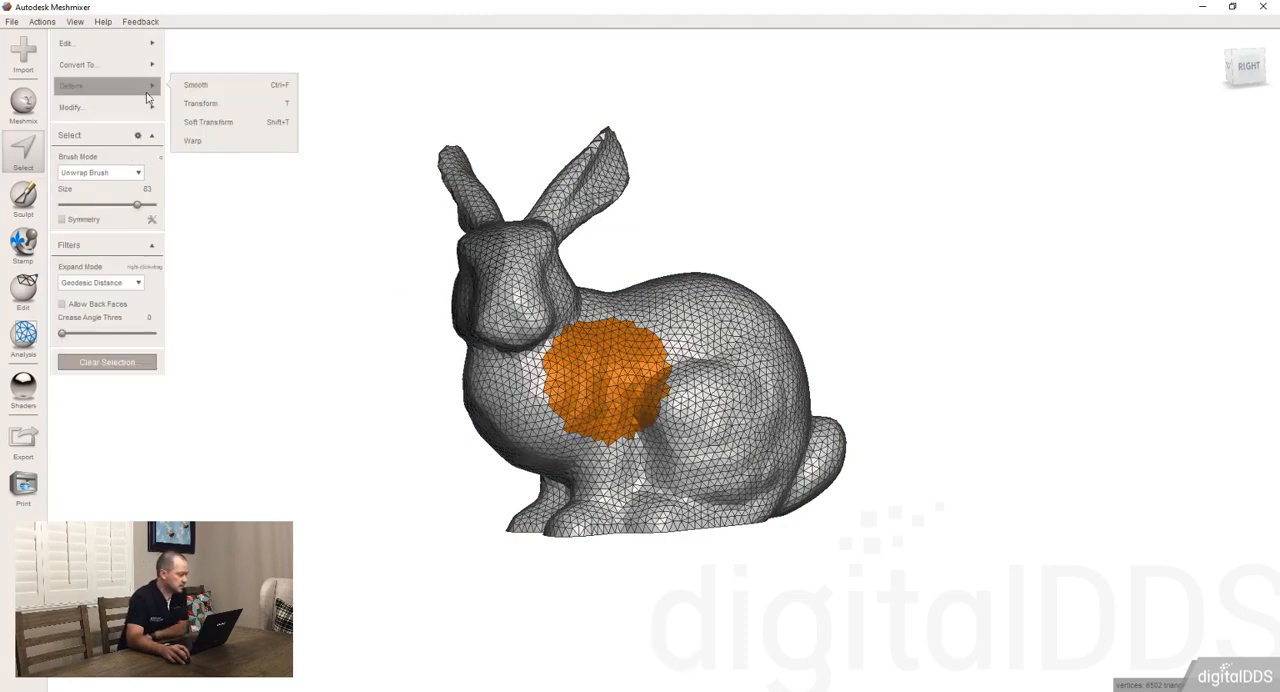
pyautogui.moveTo(148, 107)
pyautogui.click(217, 126)
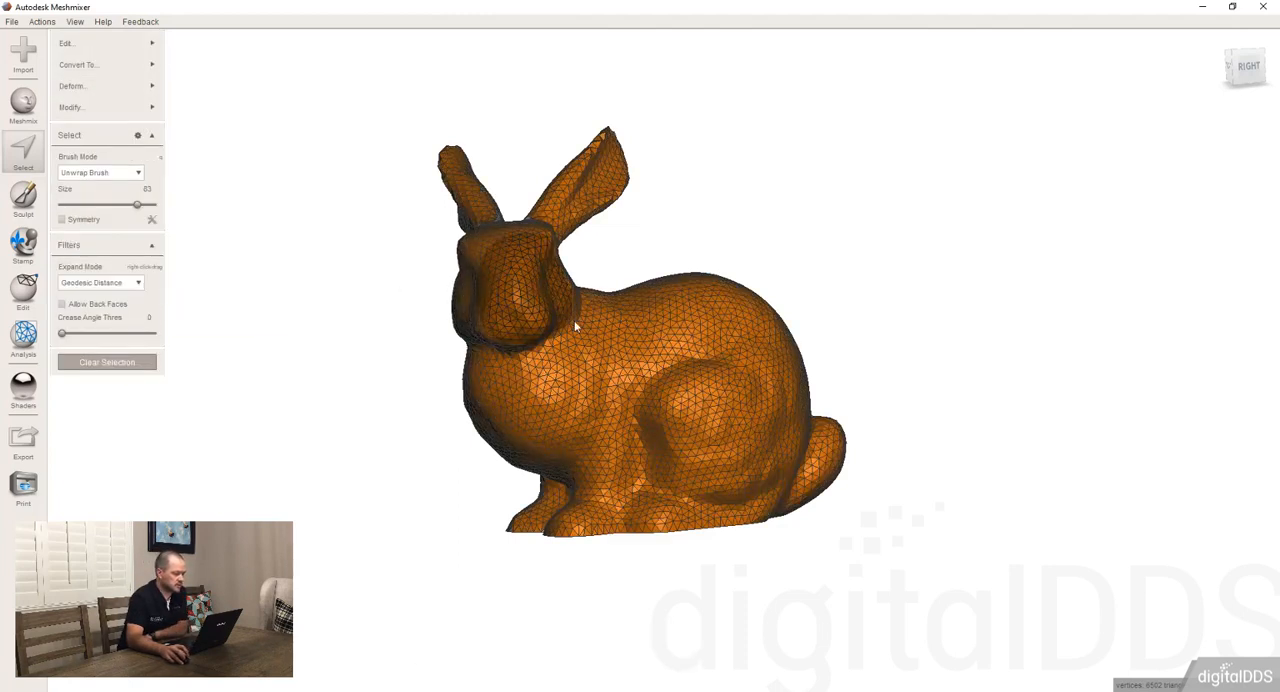
pyautogui.moveTo(575, 325); pyautogui.dragTo(343, 291, button='right')
pyautogui.press('Escape')
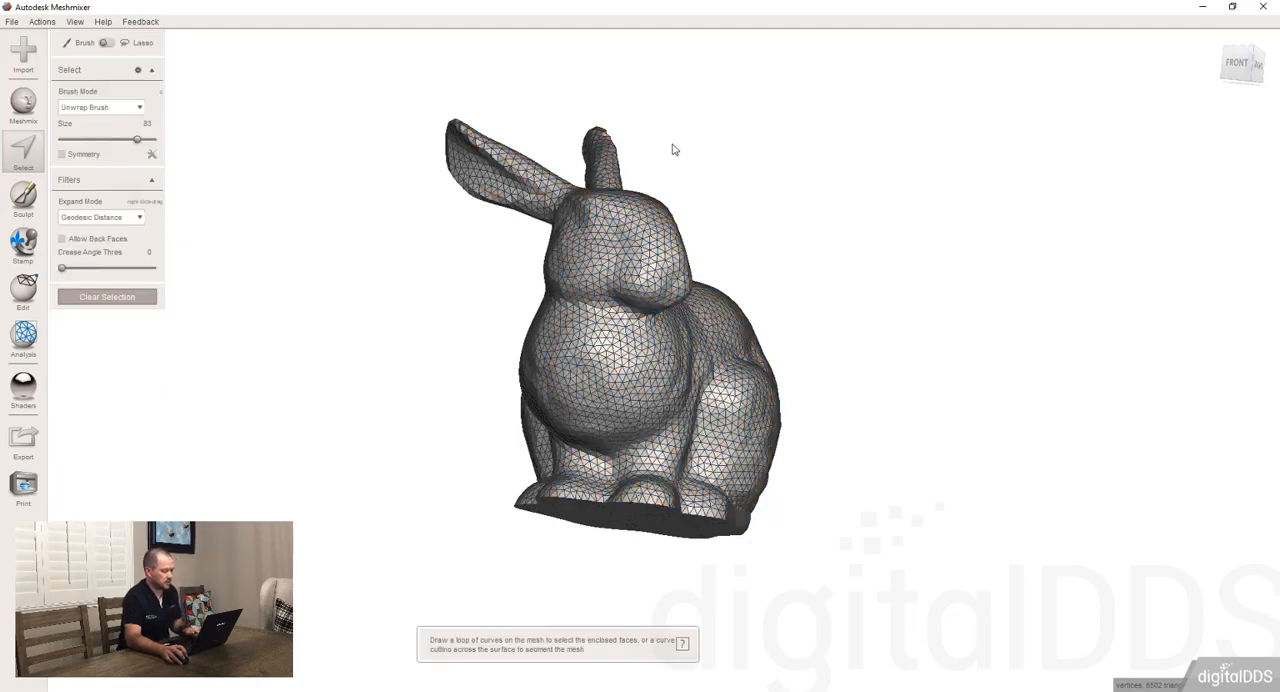
# View the bunny from above, select a patch on its back, and extend it with Select Visible
pyautogui.moveTo(673, 149); pyautogui.dragTo(771, 400, button='right')
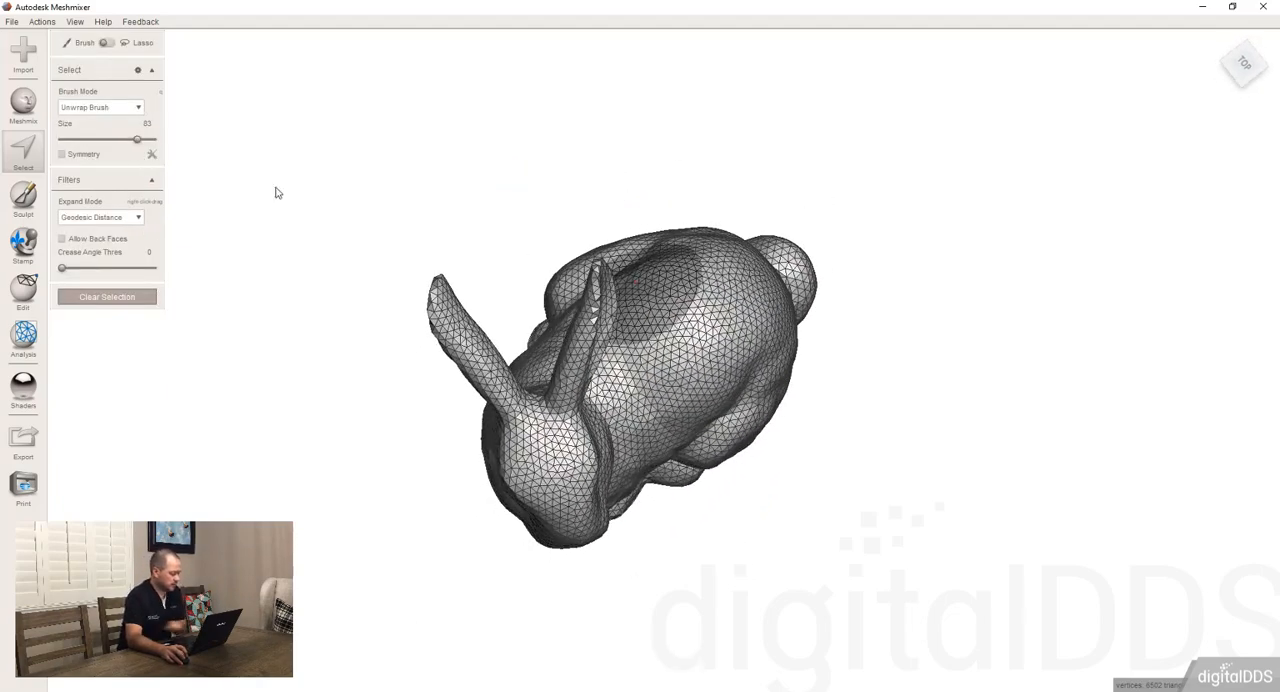
pyautogui.click(690, 333)
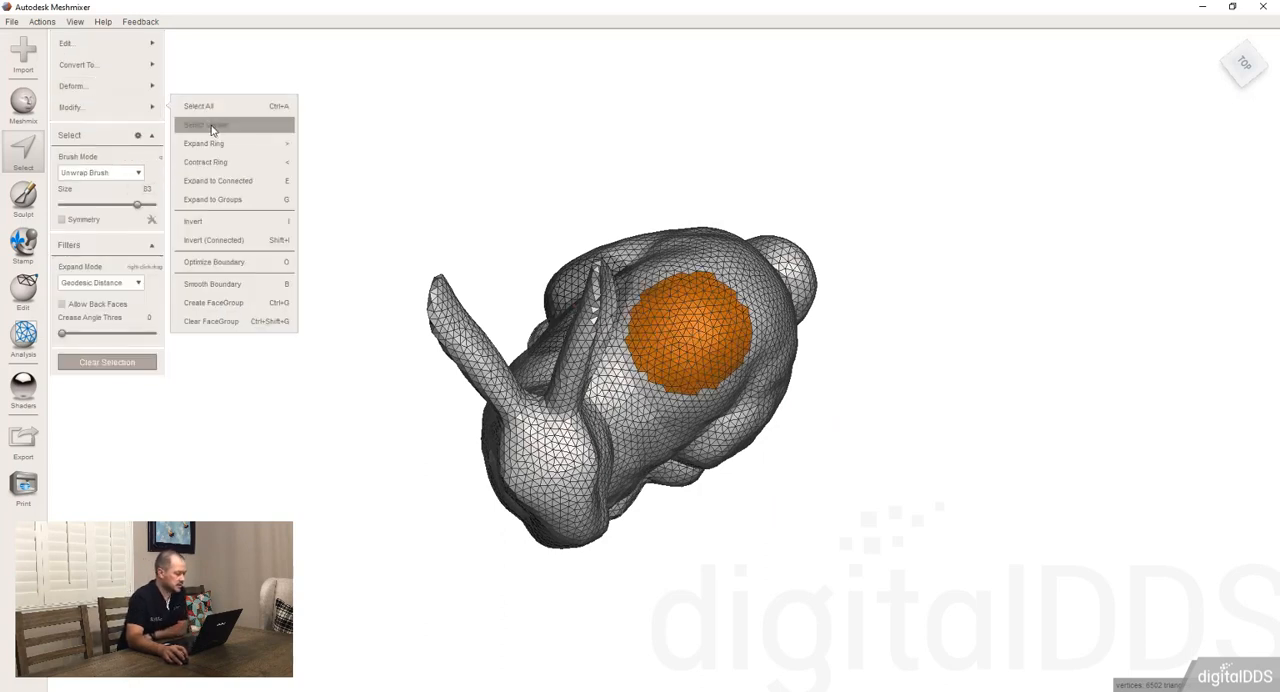
pyautogui.click(213, 127)
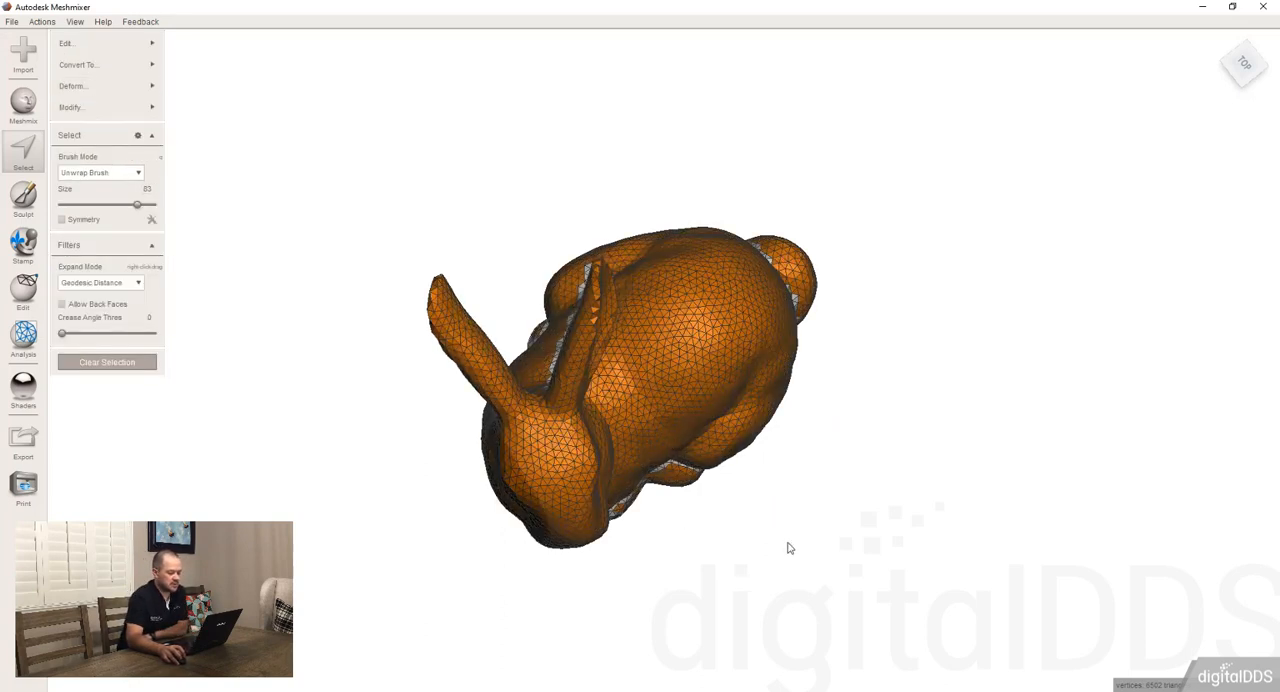
# Check from below and both sides which faces Select Visible picked, and clear the selection
pyautogui.moveTo(720, 620); pyautogui.dragTo(695, 231, button='right')
pyautogui.moveTo(752, 386); pyautogui.dragTo(730, 199, button='right')
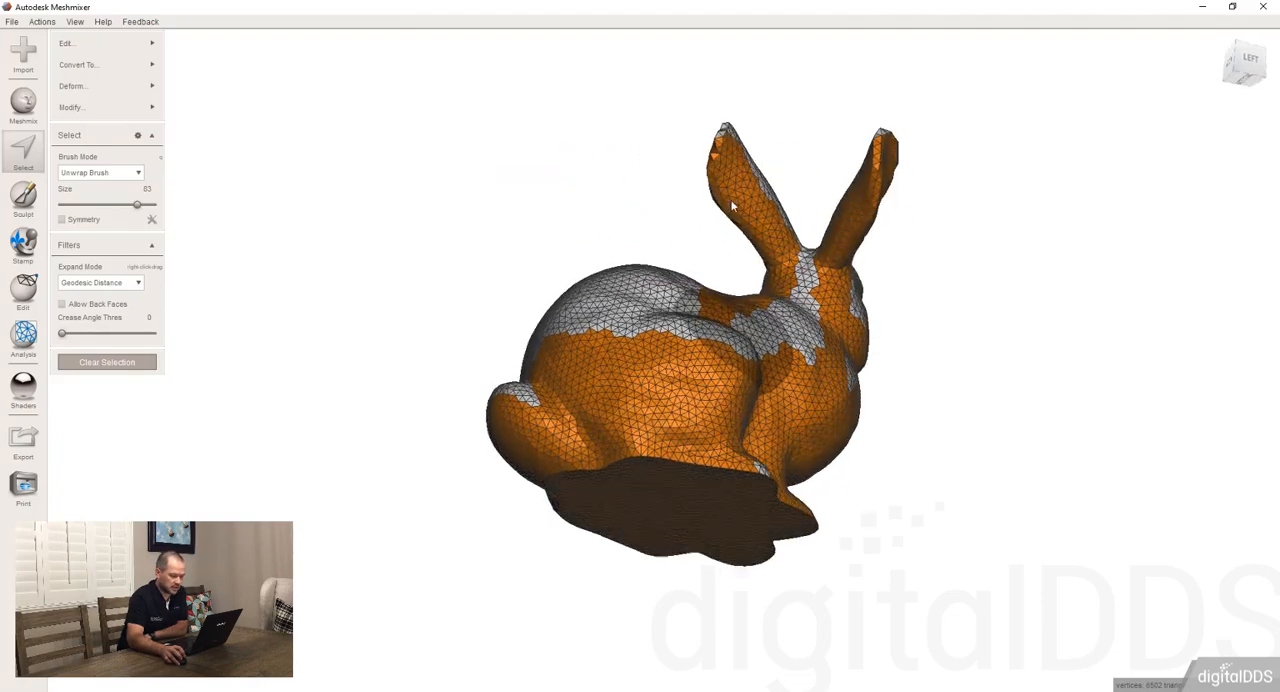
pyautogui.moveTo(926, 275)
pyautogui.mouseDown(button='right')
pyautogui.moveTo(737, 449)
pyautogui.moveTo(640, 370)
pyautogui.moveTo(610, 384)
pyautogui.mouseUp(button='right')
pyautogui.moveTo(610, 384)
pyautogui.mouseDown()
pyautogui.moveTo(643, 389)
pyautogui.moveTo(650, 343)
pyautogui.mouseUp()
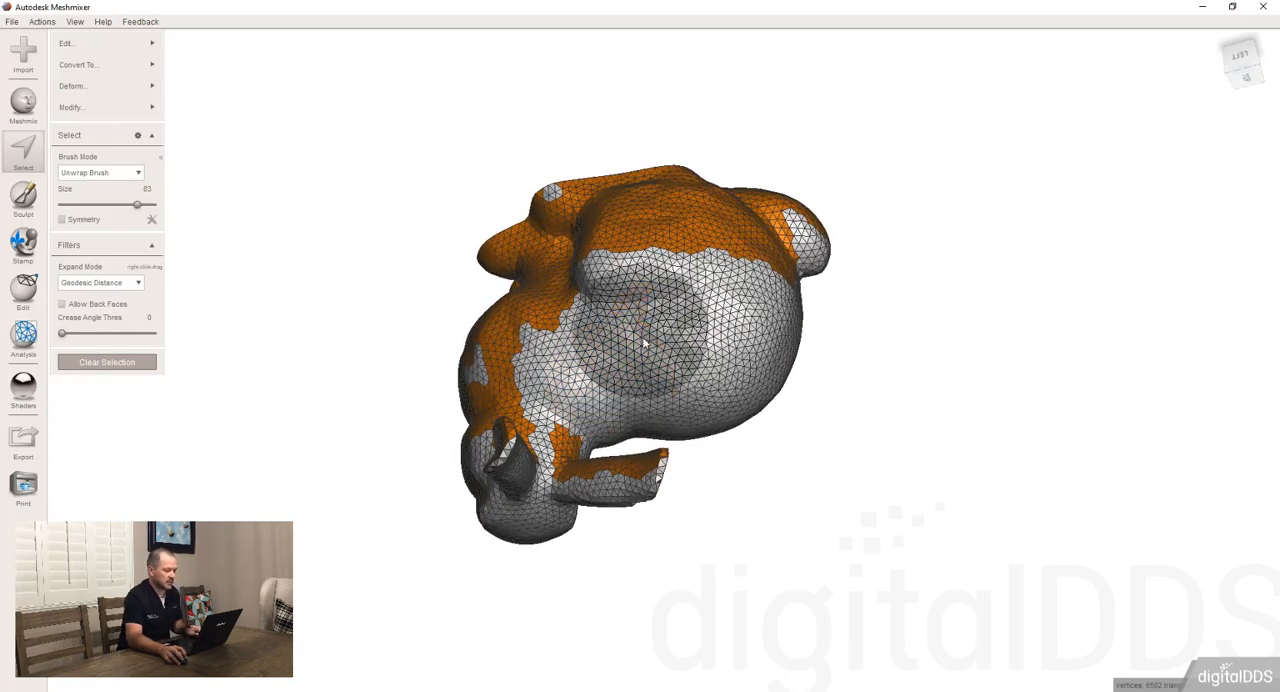
pyautogui.moveTo(650, 343)
pyautogui.mouseDown(button='right')
pyautogui.moveTo(729, 218)
pyautogui.moveTo(698, 130)
pyautogui.moveTo(655, 85)
pyautogui.mouseUp(button='right')
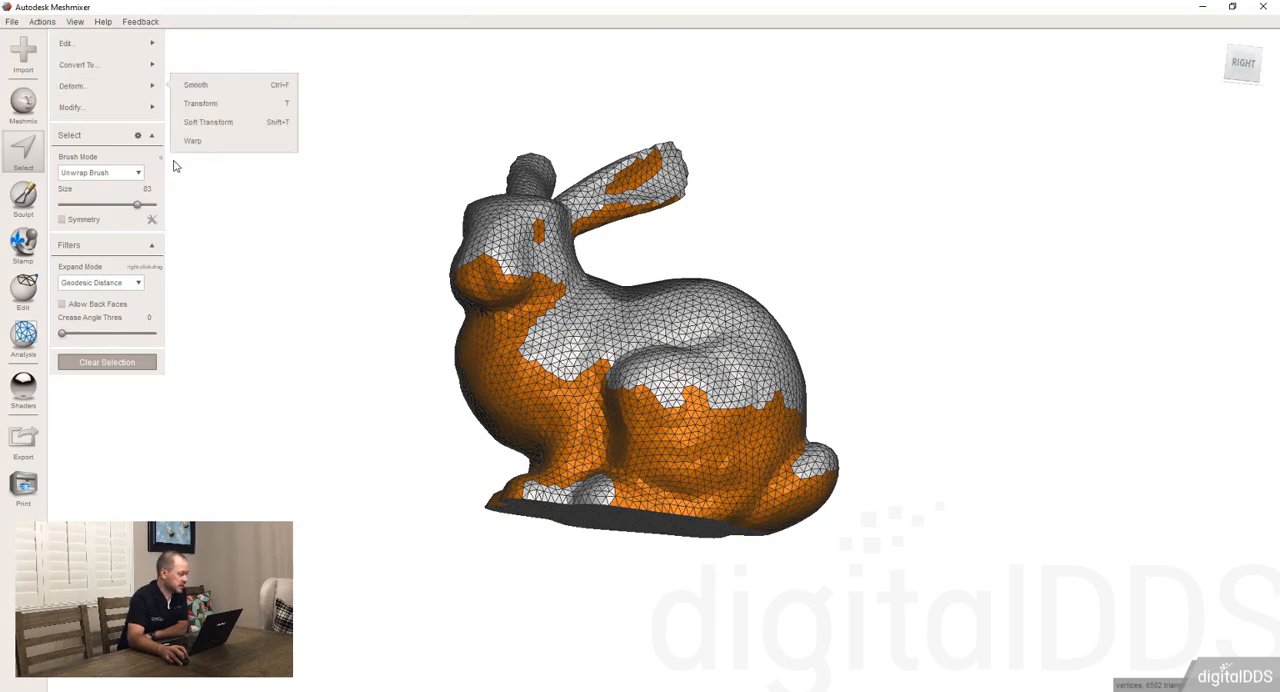
pyautogui.moveTo(137, 117)
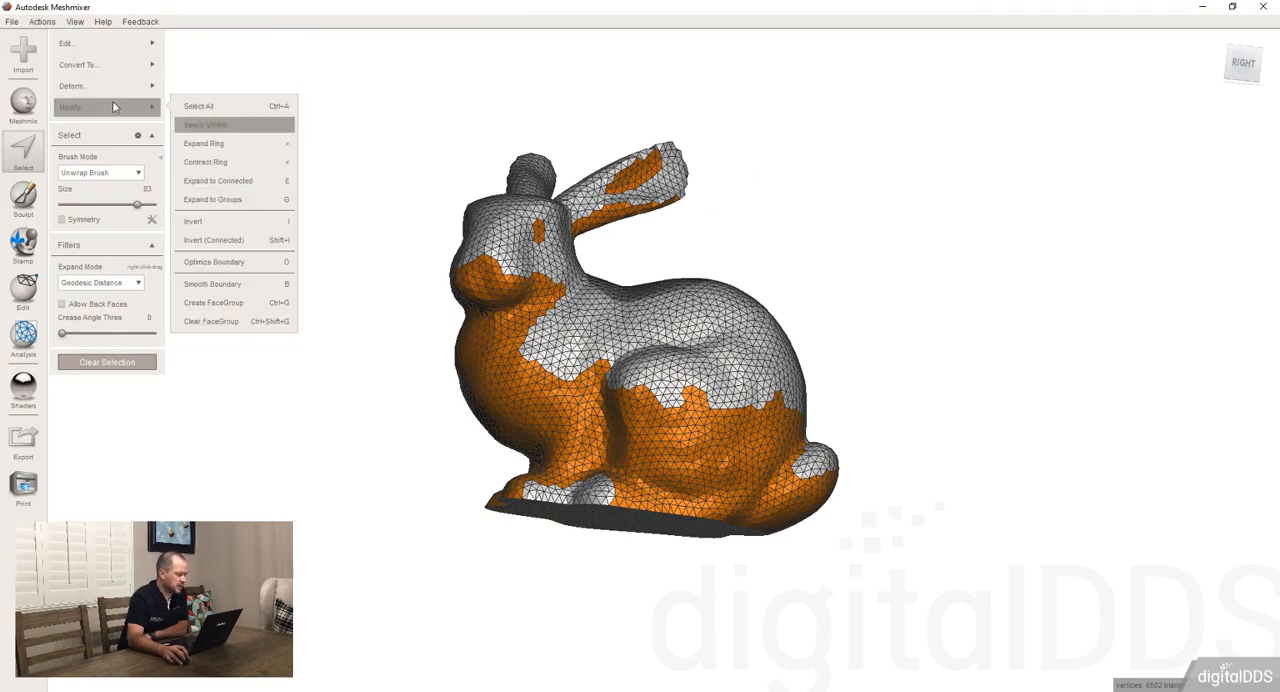
pyautogui.press('Escape')
# Select a round patch on the haunch and grow it by four rings with Expand Ring
pyautogui.click(688, 370)
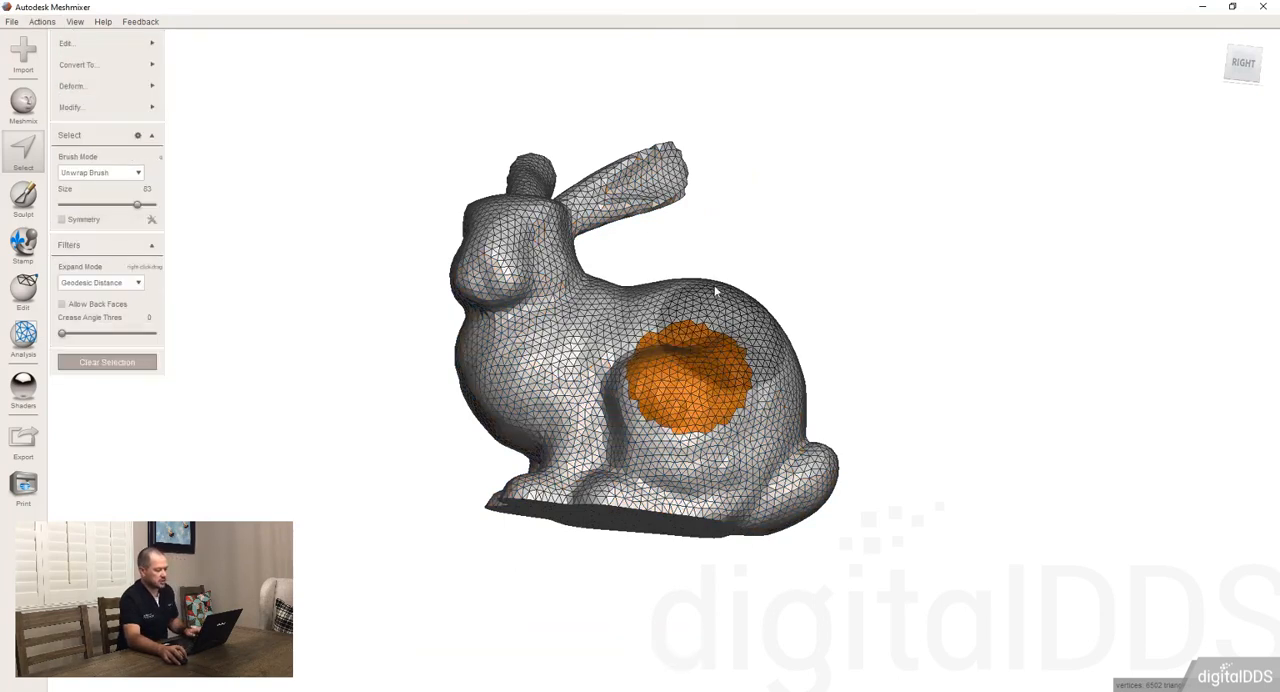
pyautogui.moveTo(140, 107)
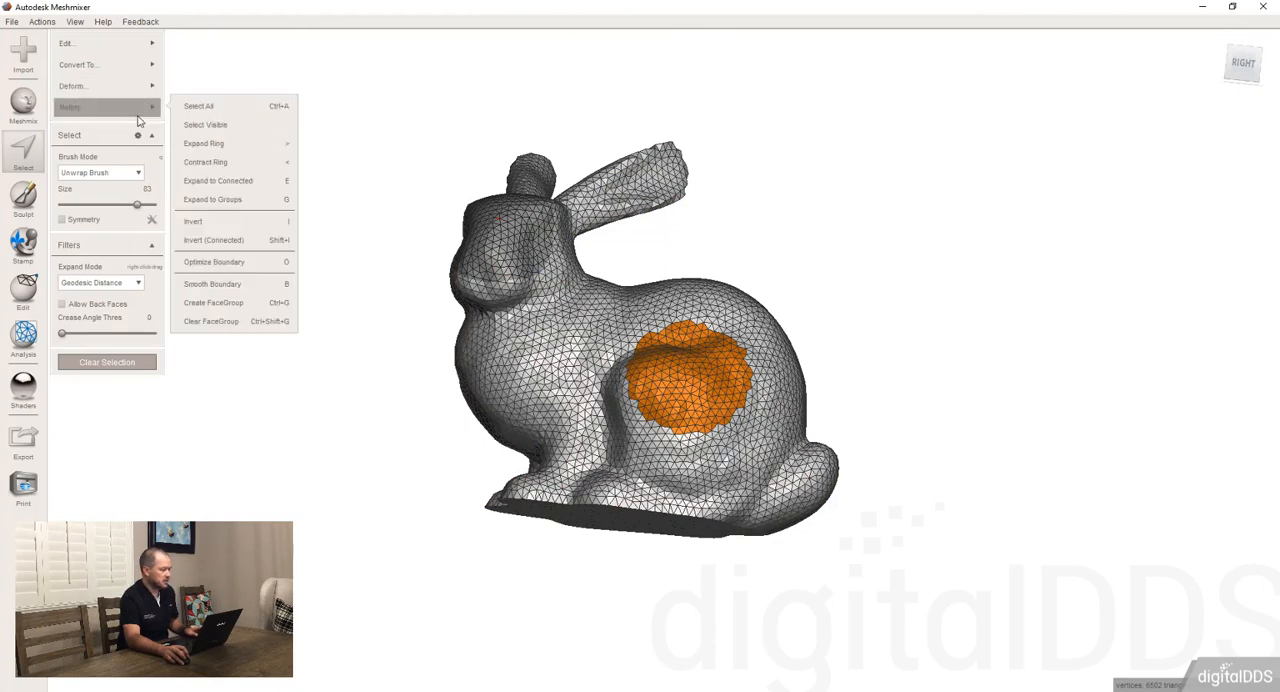
pyautogui.click(276, 146)
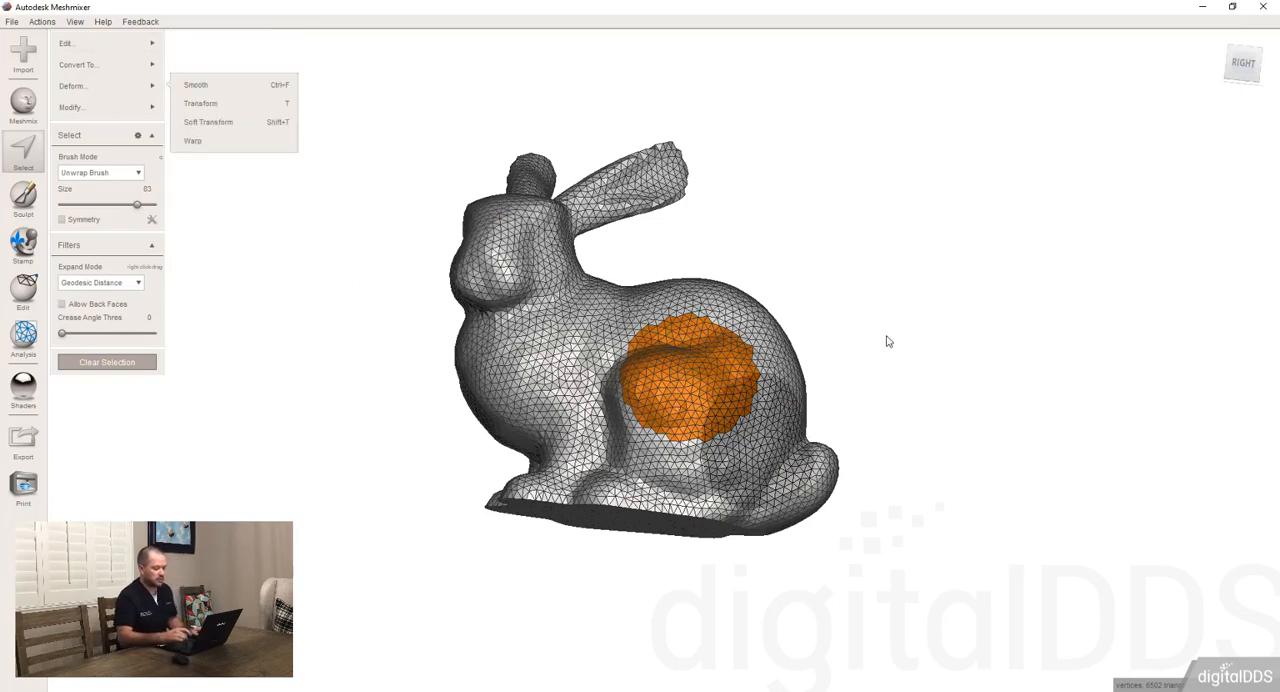
pyautogui.hotkey('shift', '.')
pyautogui.hotkey('shift', '.')
pyautogui.hotkey('shift', '.')
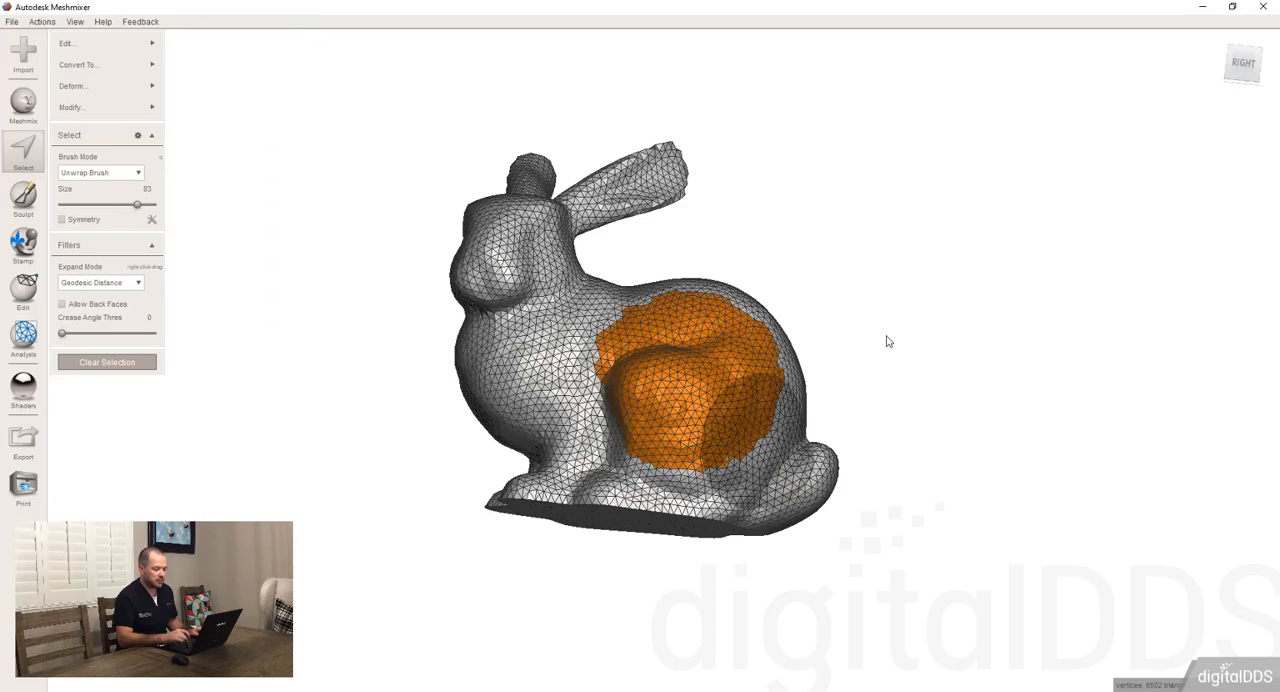
# Alternately contract and expand the haunch selection ring by ring, finishing with two ring expansions
pyautogui.hotkey('shift', ',')
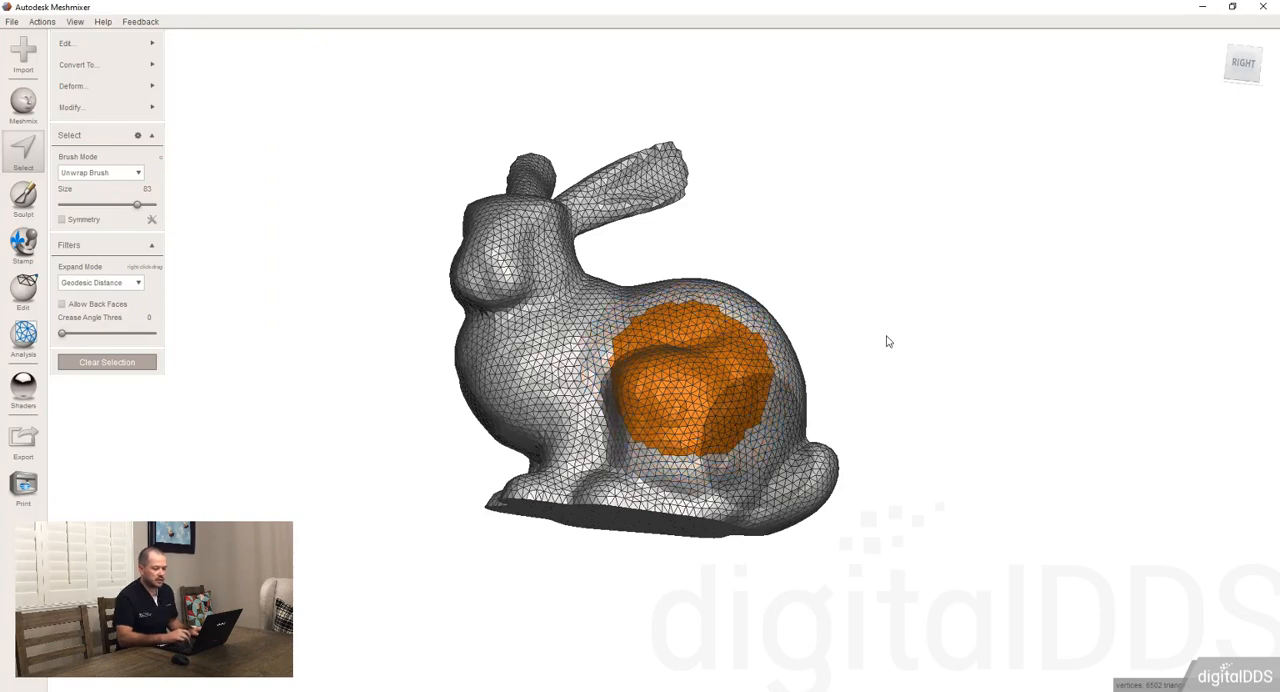
pyautogui.hotkey('shift', '.')
pyautogui.hotkey('shift', '.')
pyautogui.hotkey('shift', '.')
pyautogui.hotkey('shift', ',')
pyautogui.hotkey('shift', ',')
pyautogui.hotkey('shift', ',')
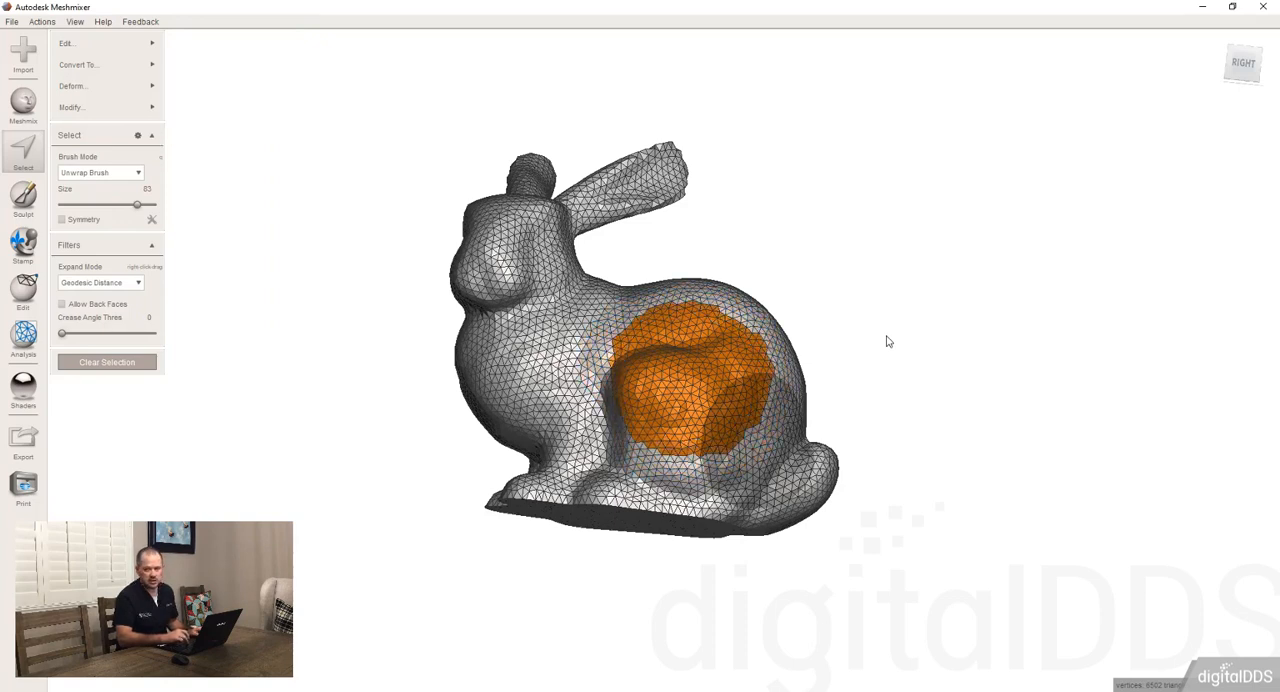
pyautogui.hotkey('shift', '.')
pyautogui.hotkey('shift', '.')
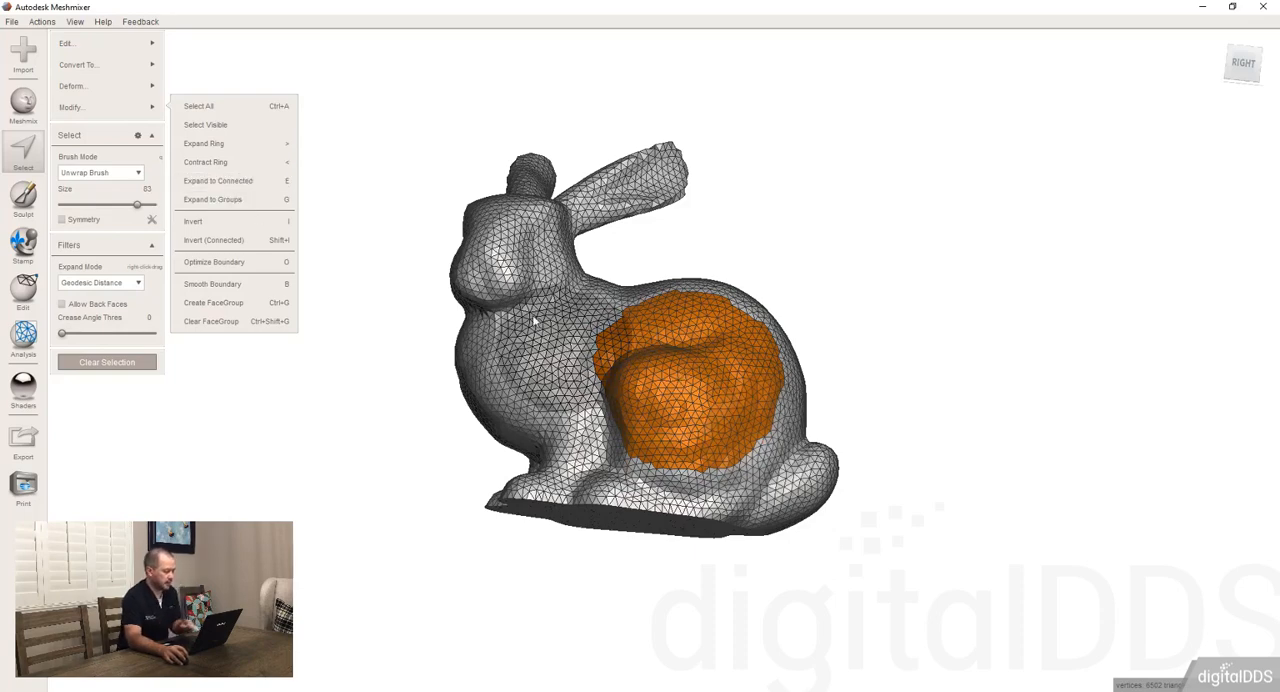
# Extend the haunch selection to the entire bunny with Expand to Connected, and clear the selection
pyautogui.click(249, 188)
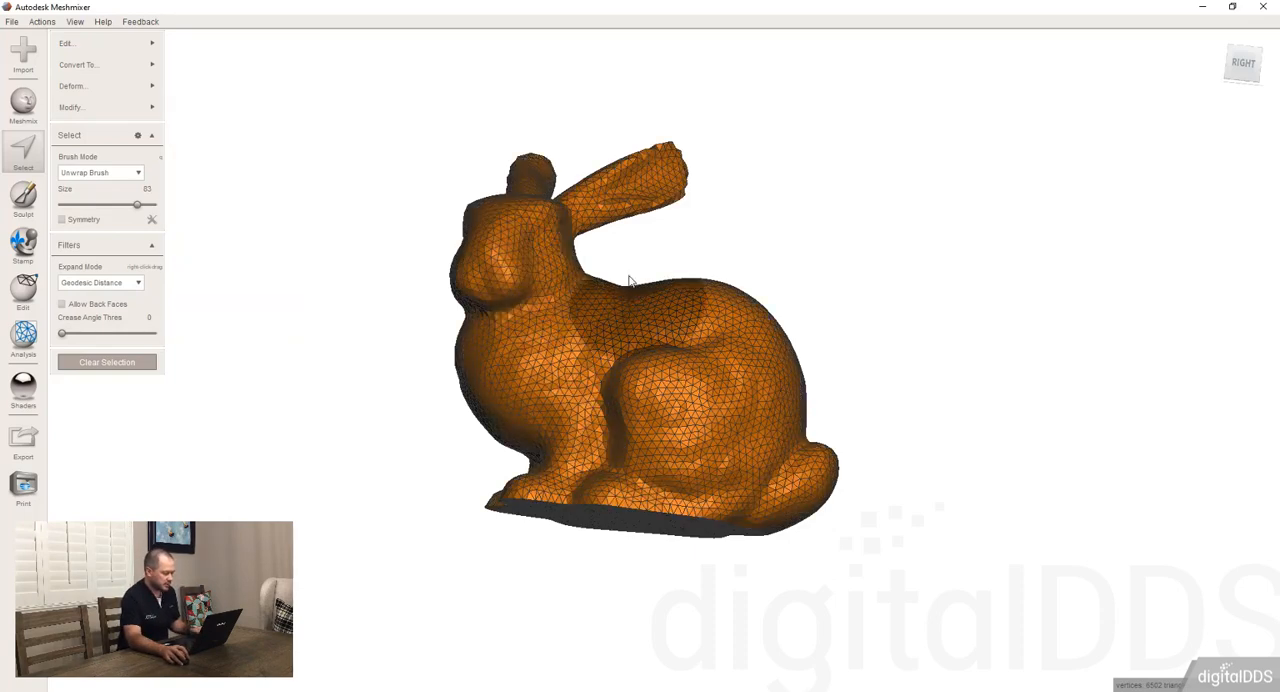
pyautogui.moveTo(631, 282); pyautogui.dragTo(642, 340, button='right')
pyautogui.press('Escape')
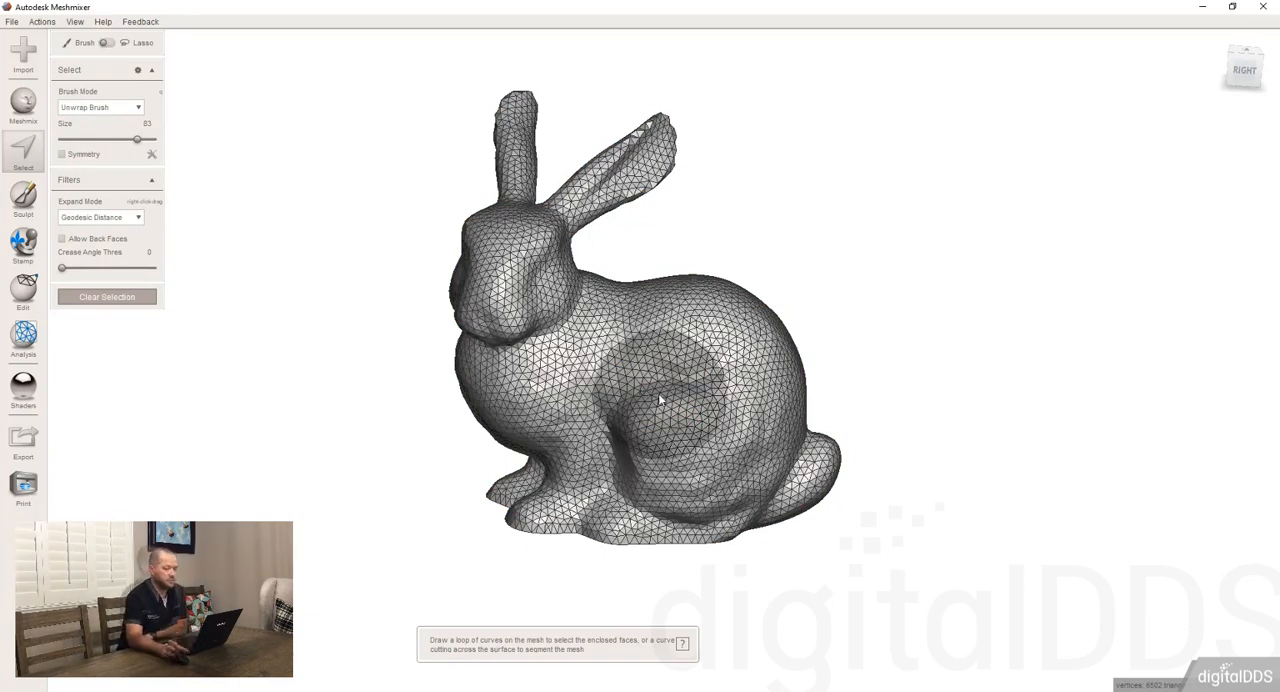
# Select a patch on the haunch, extend it to all connected faces directly on the mesh, and clear the selection
pyautogui.moveTo(654, 417); pyautogui.dragTo(643, 362, button='right')
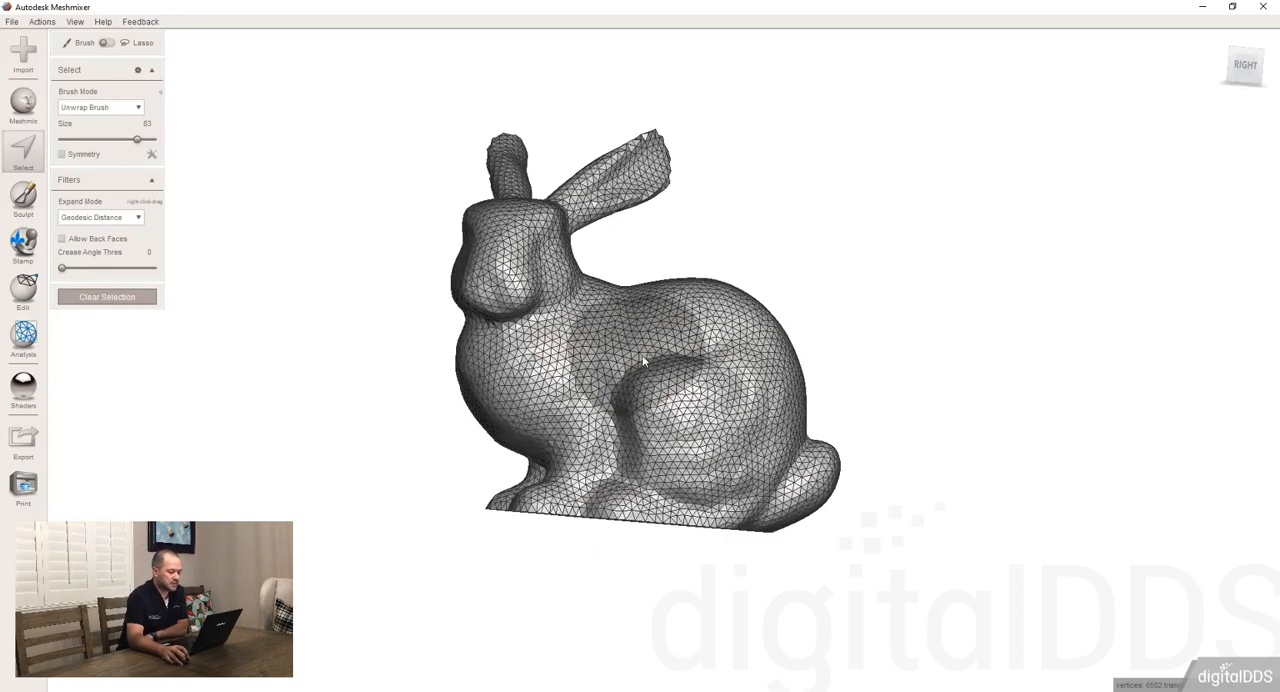
pyautogui.click(687, 382)
pyautogui.doubleClick(745, 347)
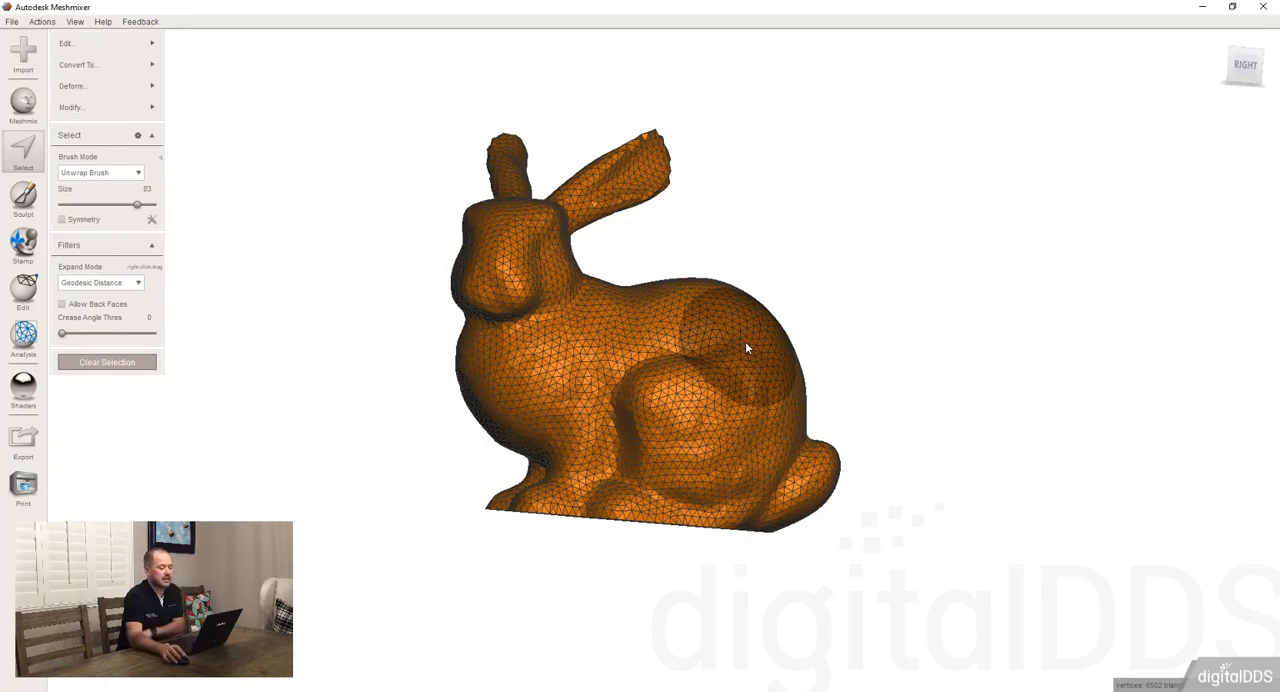
pyautogui.press('Escape')
# Reduce the selection brush size to 12 and paint a small cluster of triangles above the haunch
pyautogui.scroll(3, 676, 411)
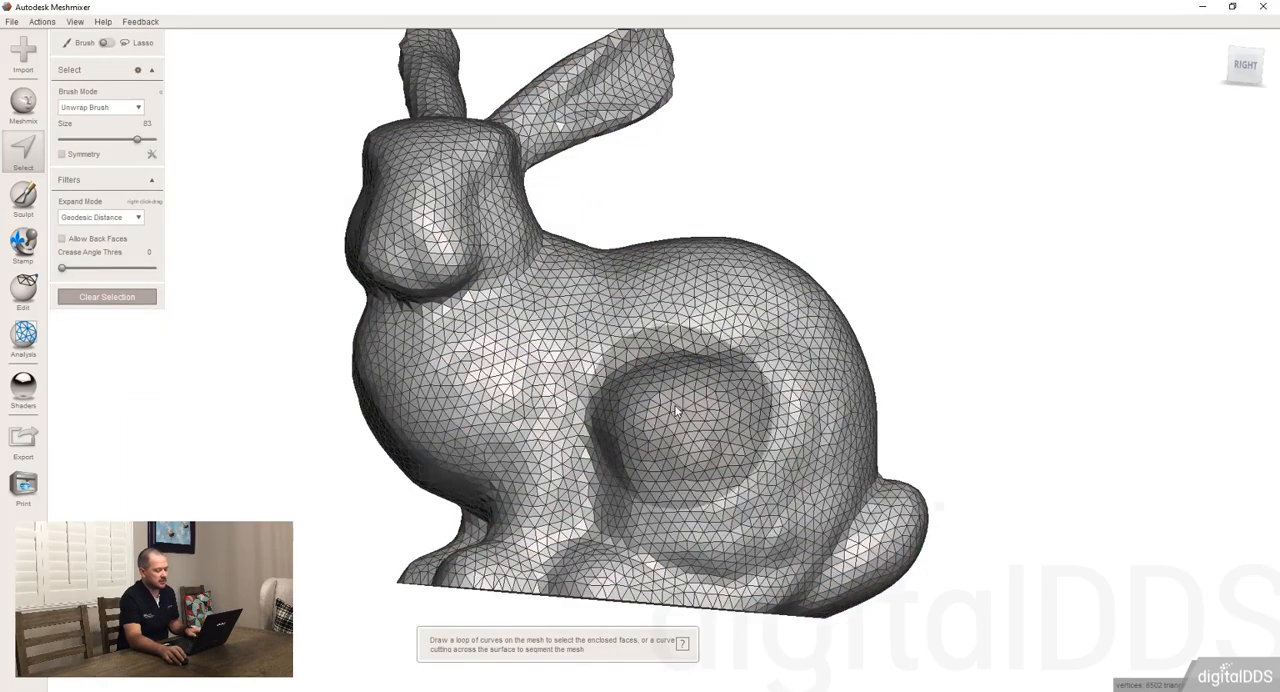
pyautogui.scroll(3, 676, 411)
pyautogui.moveTo(676, 411); pyautogui.dragTo(662, 418, button='right')
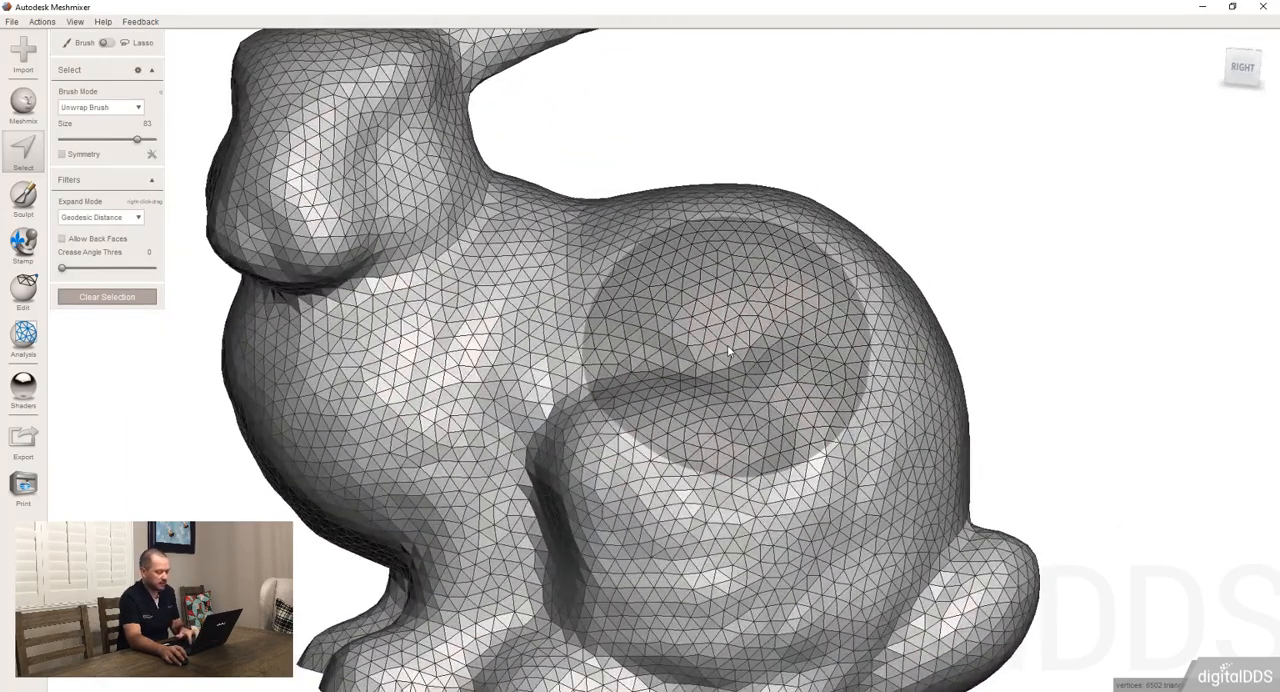
pyautogui.scroll(-12, 684, 328)
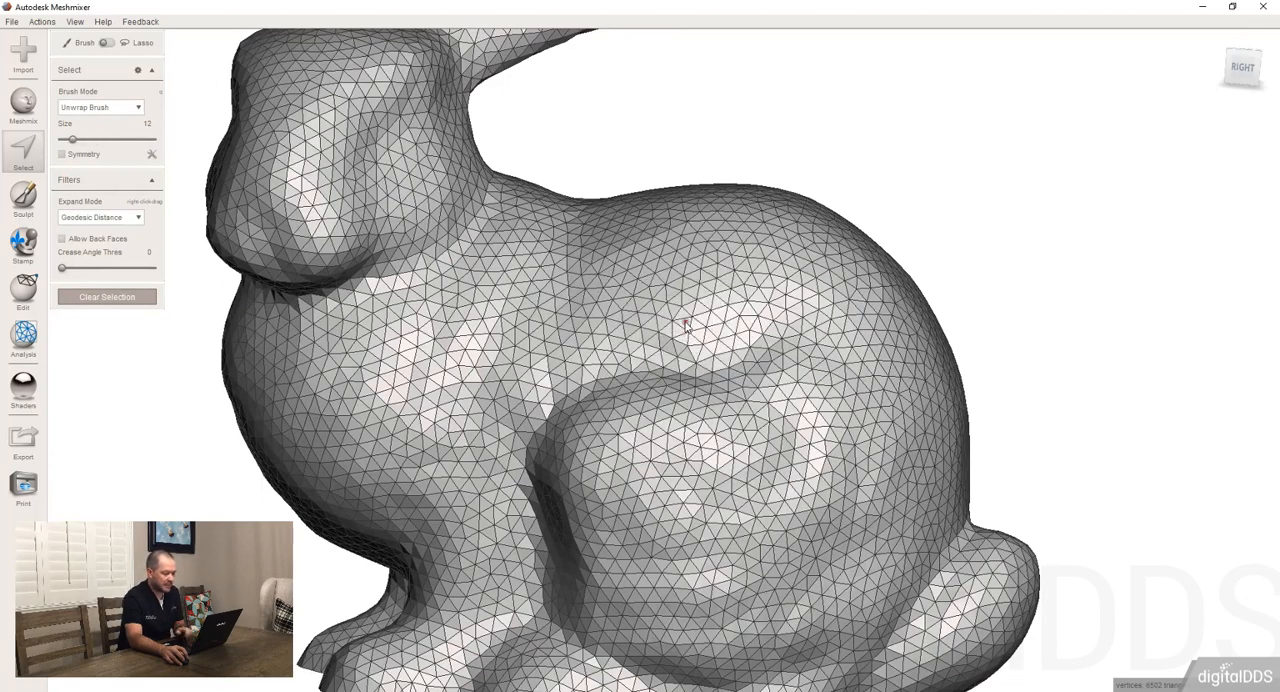
pyautogui.click(684, 328)
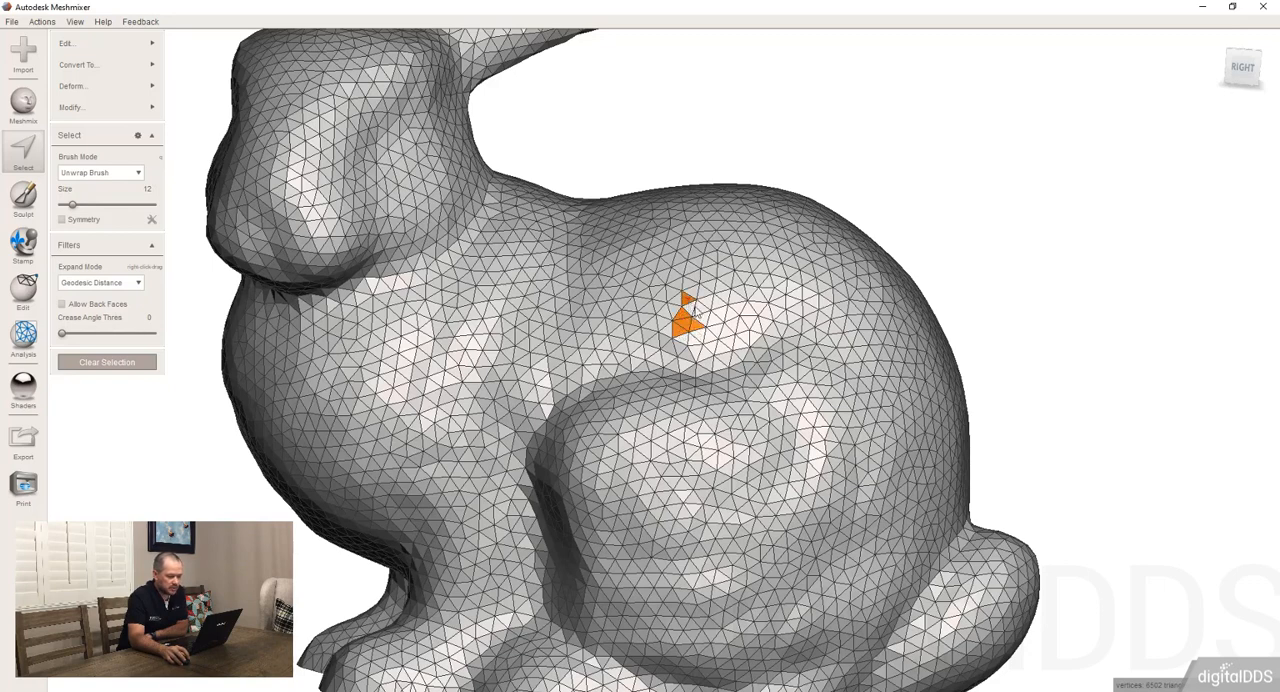
pyautogui.moveTo(694, 304)
pyautogui.mouseDown()
pyautogui.moveTo(703, 337)
pyautogui.moveTo(712, 312)
pyautogui.moveTo(655, 317)
pyautogui.mouseUp()
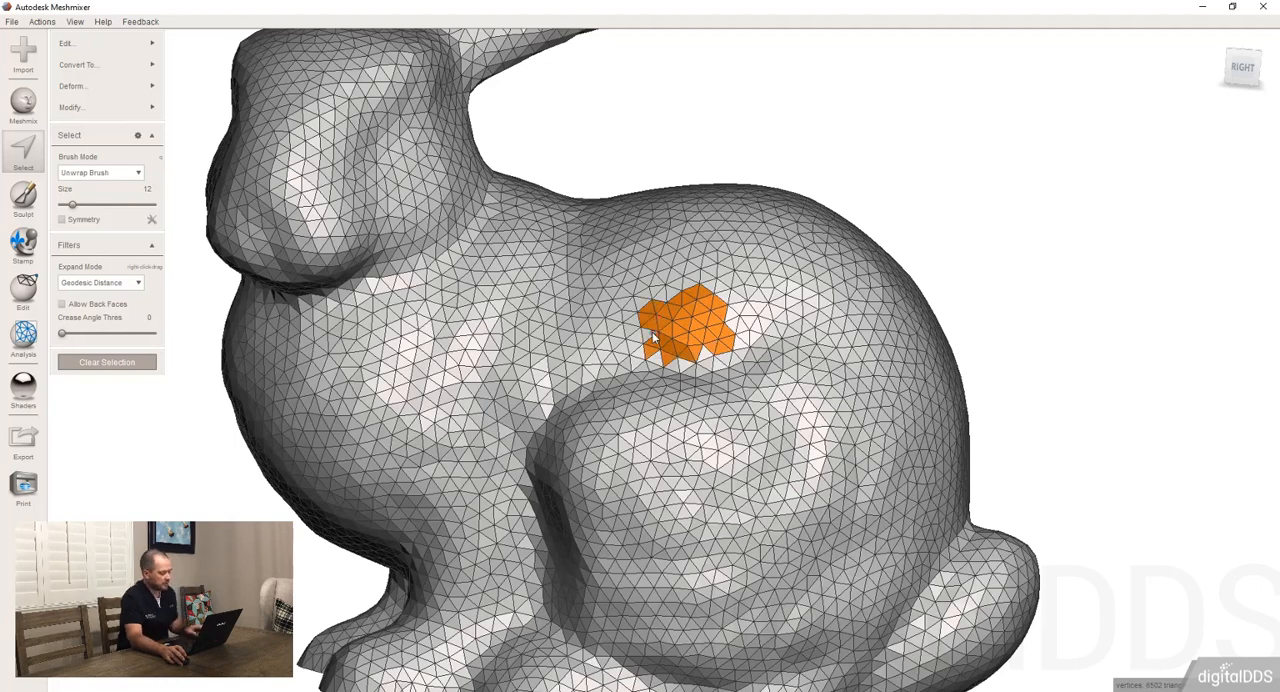
# Expand the small triangle selection repeatedly until it covers the whole bunny
pyautogui.hotkey('shift', '.')
pyautogui.hotkey('shift', '.')
pyautogui.hotkey('shift', '.')
pyautogui.hotkey('shift', '.')
pyautogui.hotkey('shift', '.')
pyautogui.hotkey('shift', '.')
pyautogui.hotkey('shift', '.')
pyautogui.hotkey('shift', '.')
pyautogui.hotkey('shift', '.')
pyautogui.hotkey('shift', '.')
pyautogui.hotkey('shift', '.')
pyautogui.hotkey('shift', '.')
pyautogui.hotkey('shift', '.')
pyautogui.hotkey('shift', '.')
pyautogui.hotkey('shift', '.')
pyautogui.hotkey('shift', '.')
pyautogui.hotkey('shift', '.')
pyautogui.hotkey('shift', '.')
pyautogui.hotkey('shift', '.')
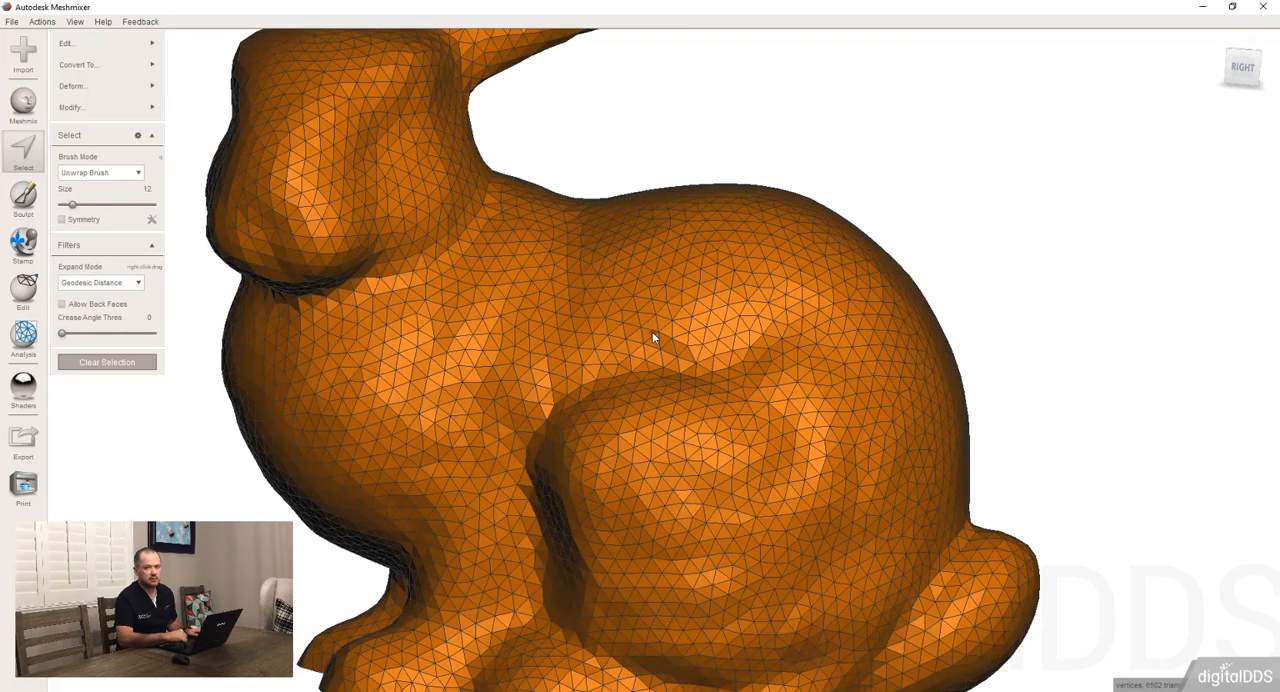
# Clear the expanded selection and select the entire bunny mesh with Select All
pyautogui.scroll(-3, 671, 272)
pyautogui.moveTo(694, 336); pyautogui.dragTo(717, 457, button='right')
pyautogui.scroll(3, 703, 363)
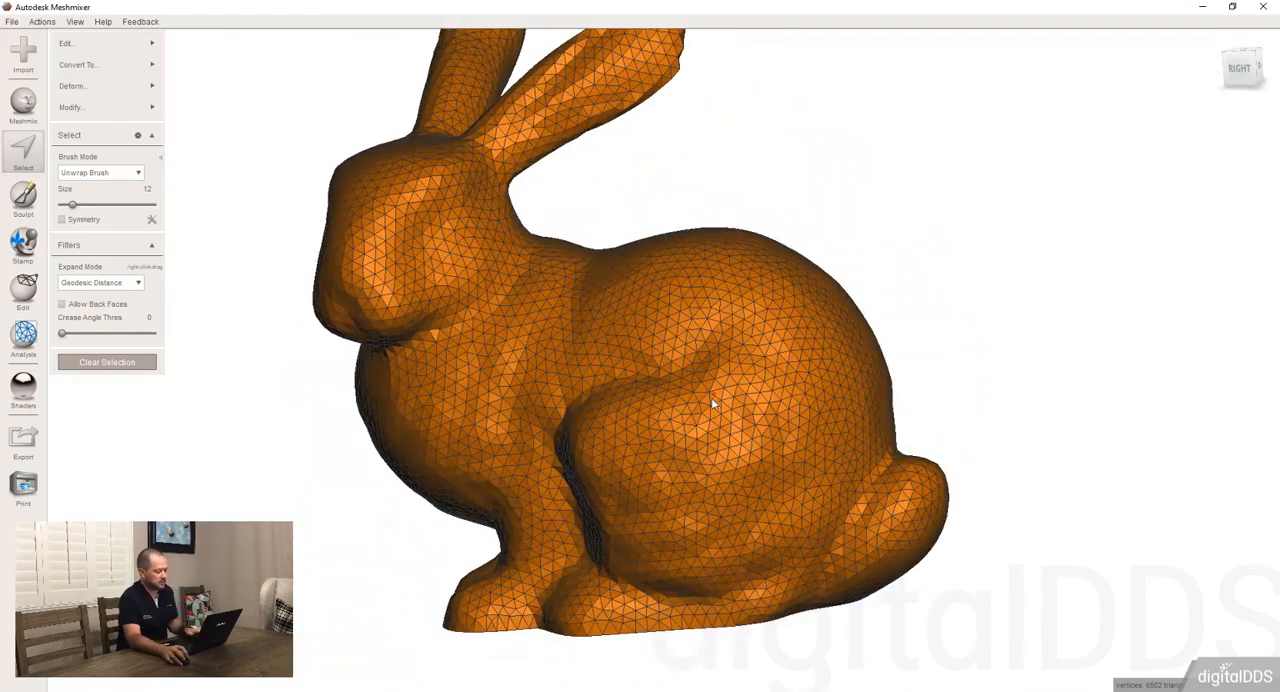
pyautogui.press('Escape')
pyautogui.hotkey('ctrl', 'a')
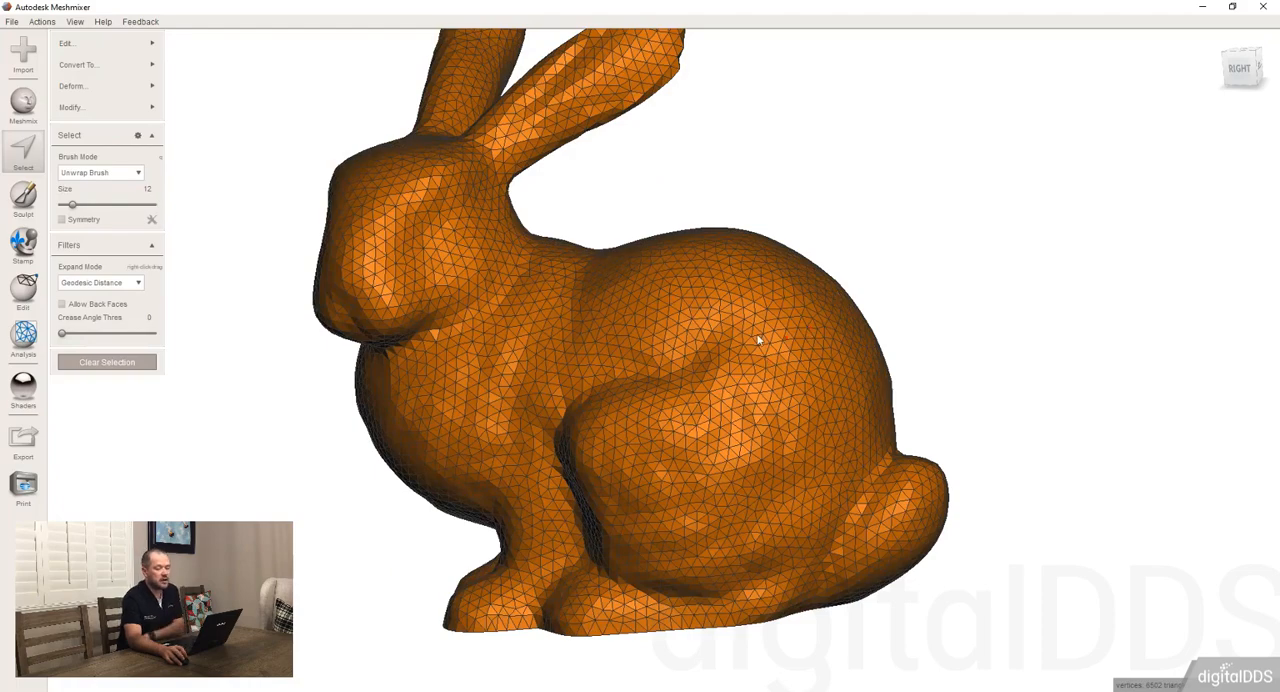
# Clear the selection, reselect the whole connected bunny directly on its surface, and clear the selection again
pyautogui.moveTo(758, 341); pyautogui.dragTo(714, 338, button='right')
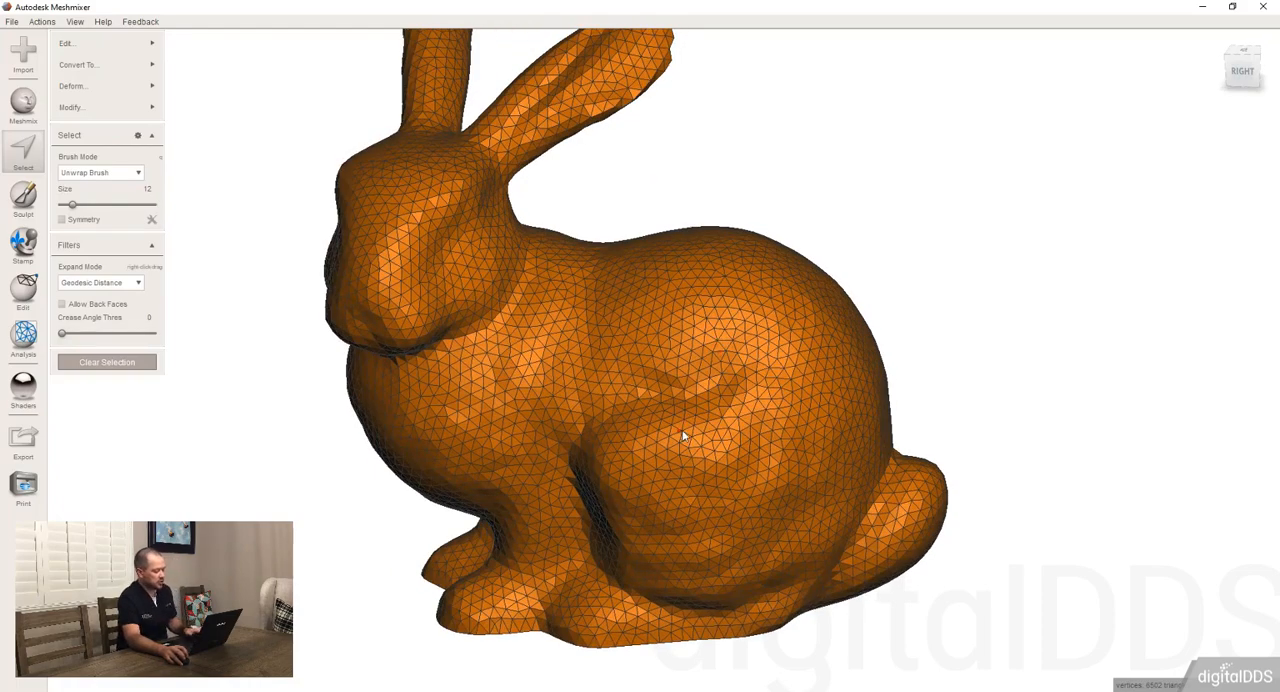
pyautogui.press('Escape')
pyautogui.moveTo(659, 396); pyautogui.dragTo(667, 351, button='right')
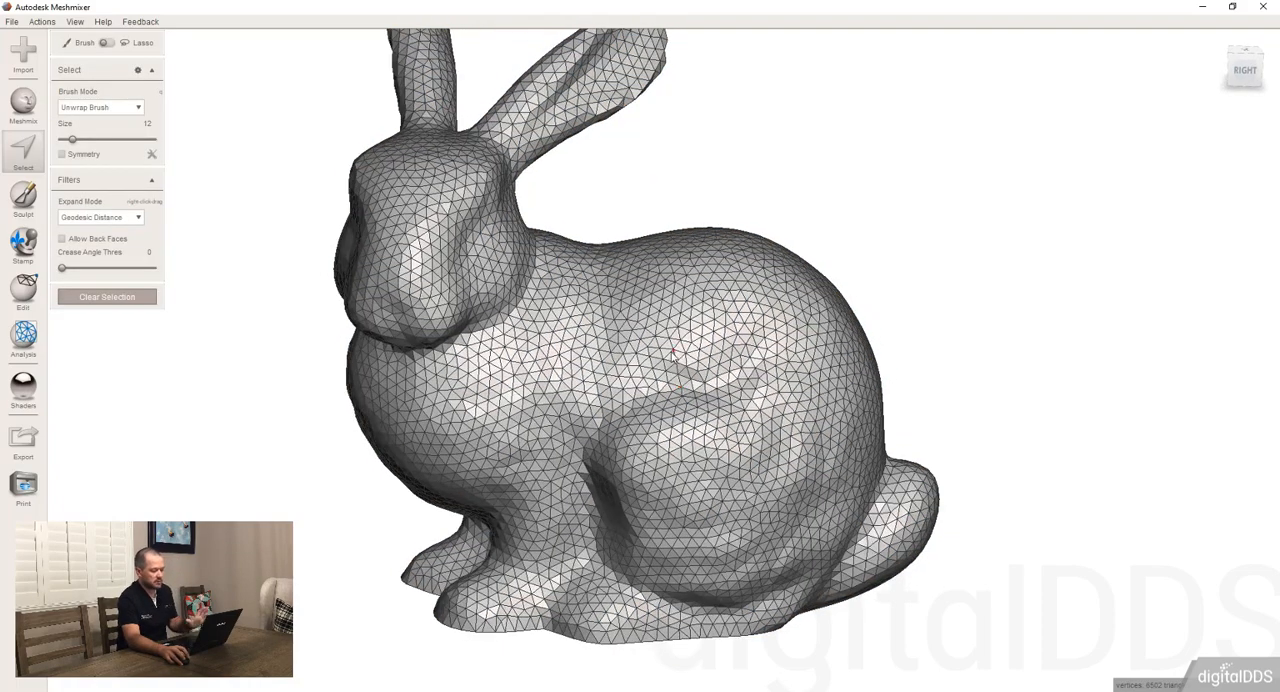
pyautogui.click(670, 355)
pyautogui.doubleClick(670, 357)
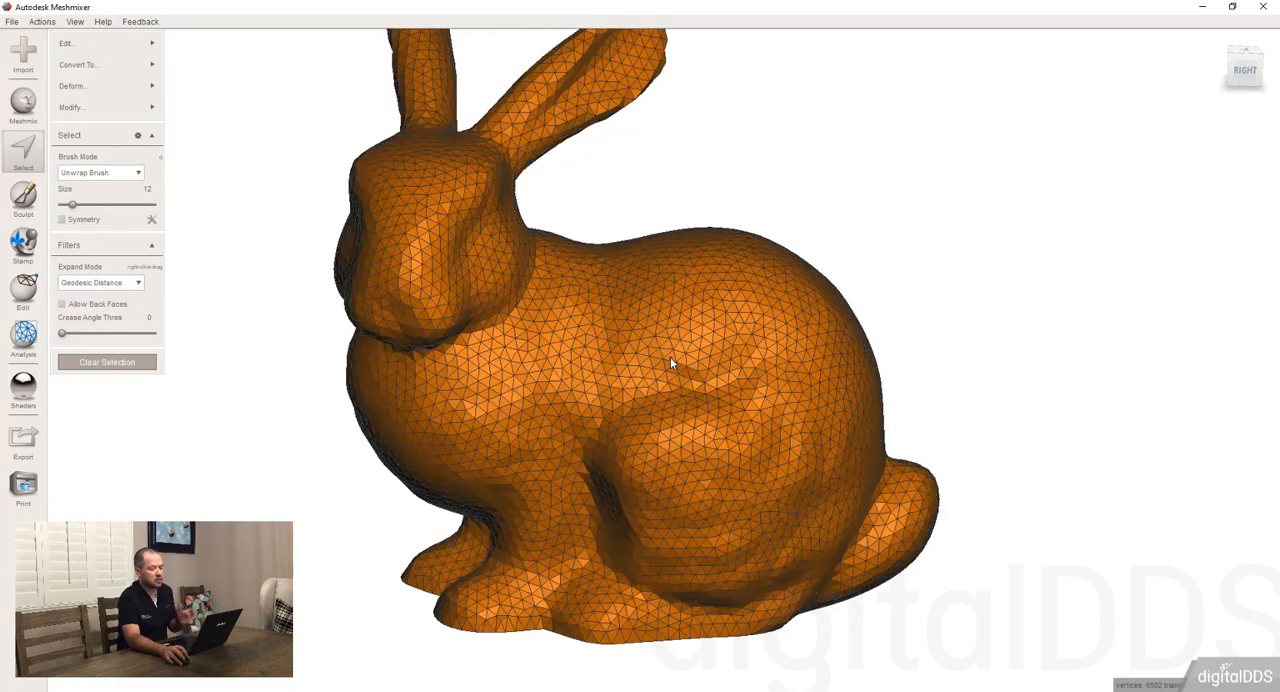
pyautogui.moveTo(749, 420); pyautogui.dragTo(684, 309, button='right')
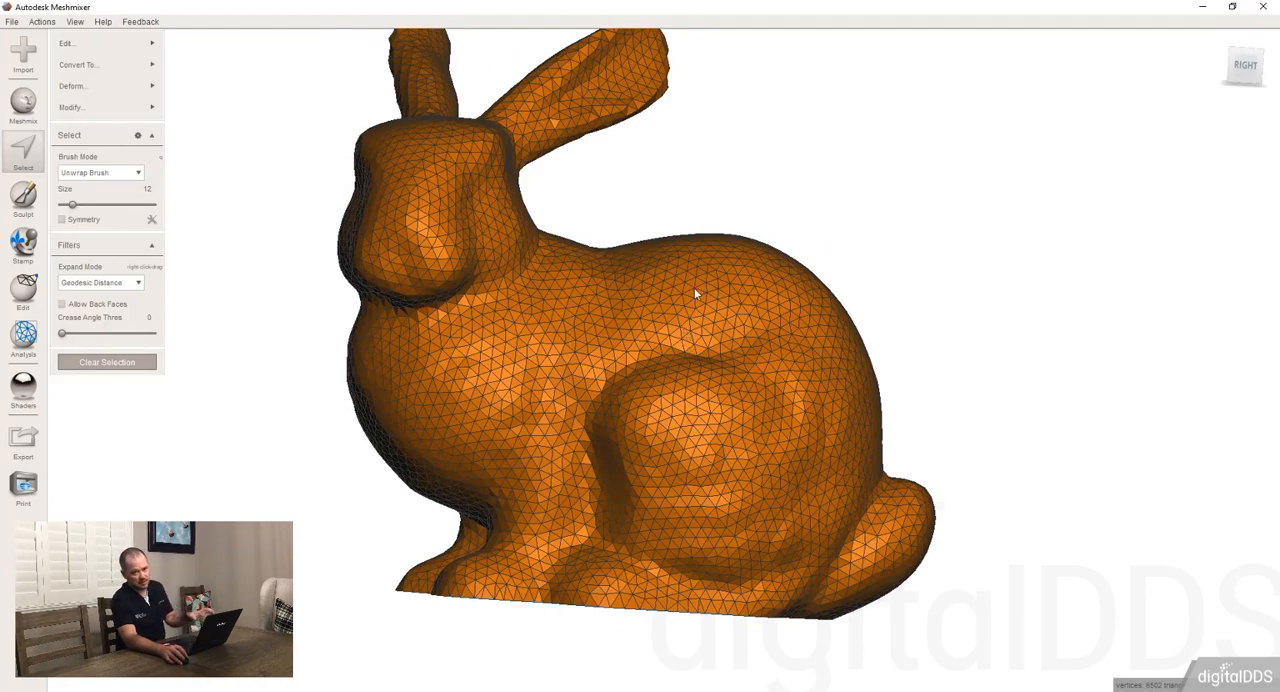
pyautogui.press('Escape')
pyautogui.scroll(-3, 662, 437)
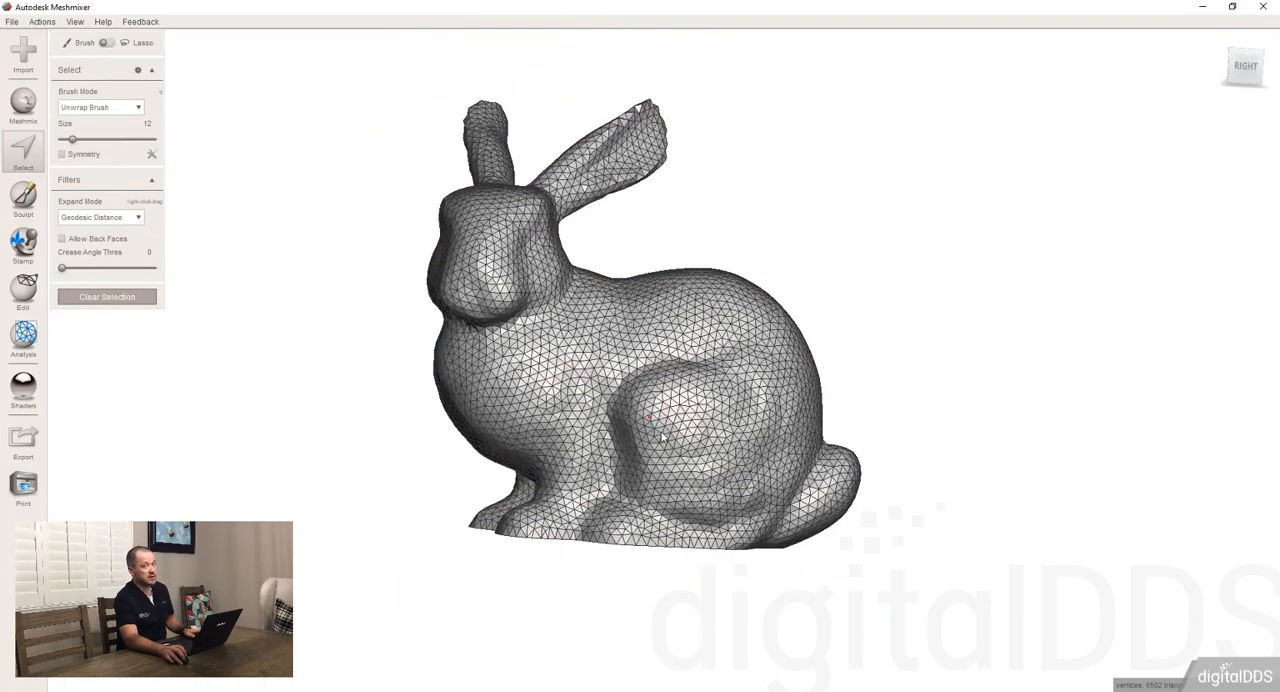
pyautogui.moveTo(662, 437); pyautogui.dragTo(667, 443, button='right')
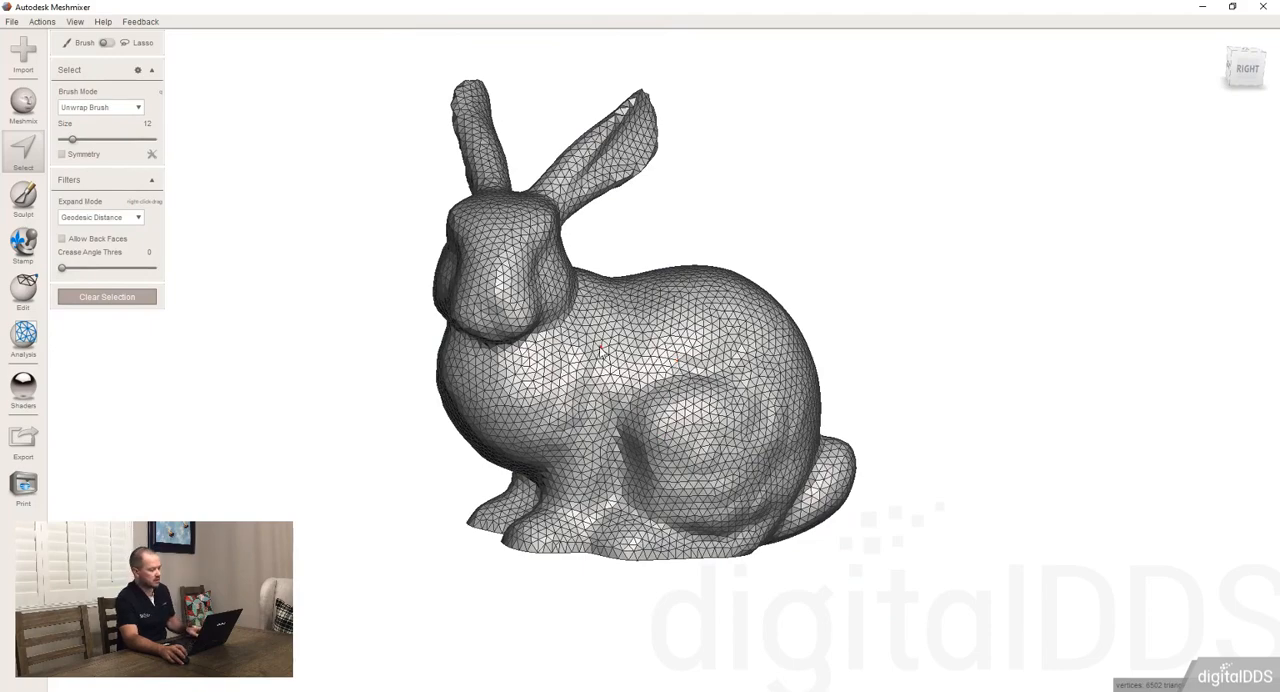
# Enlarge the selection brush to 72, mark a round patch on the haunch, and clear the selection
pyautogui.scroll(5, 610, 388)
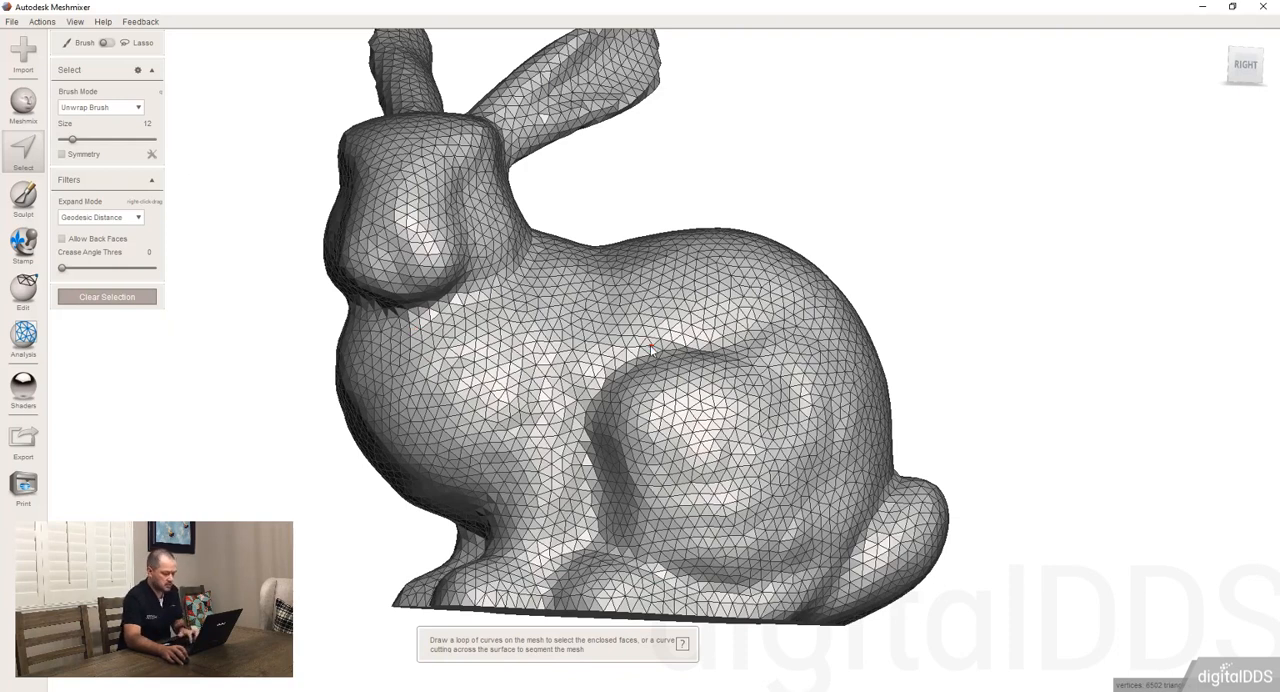
pyautogui.press(']')
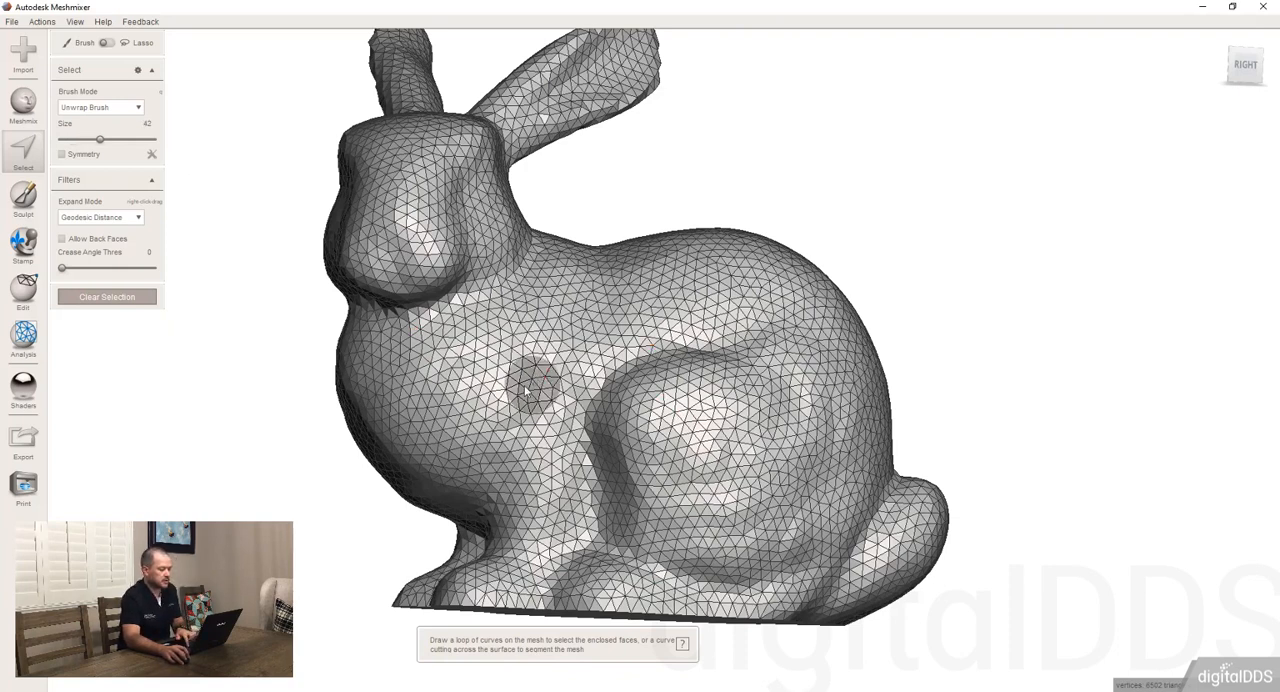
pyautogui.click(680, 434)
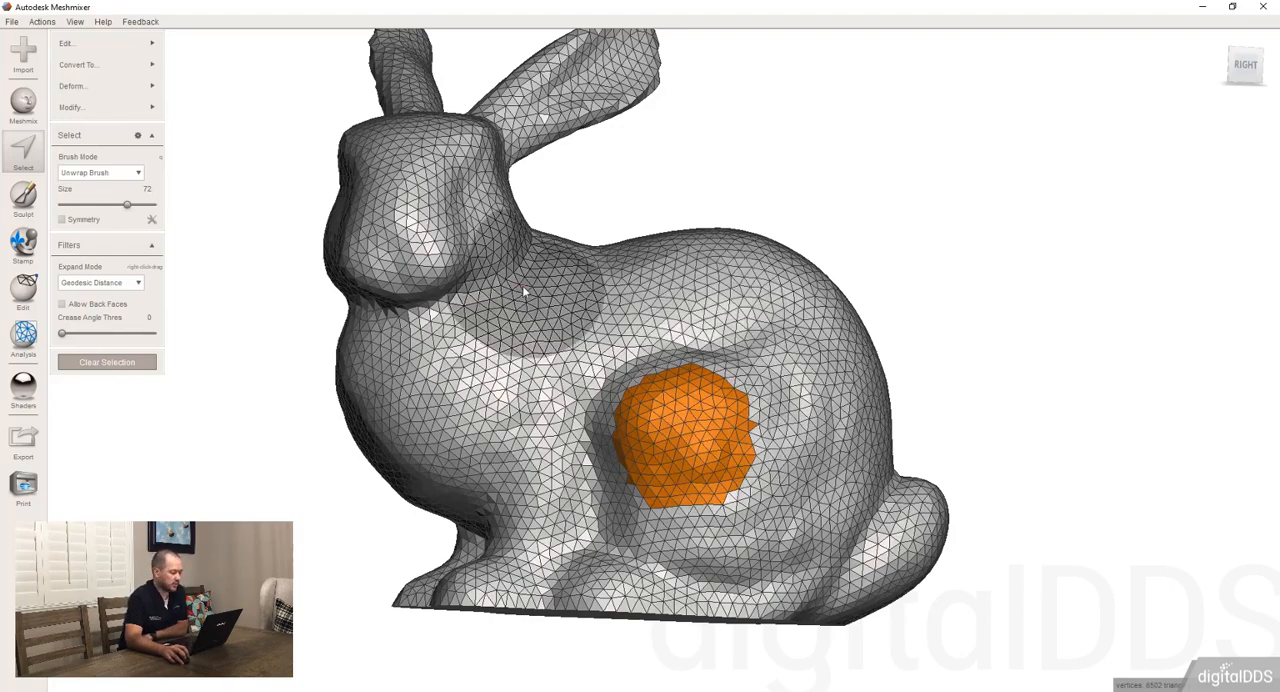
pyautogui.scroll(-2, 565, 308)
pyautogui.moveTo(555, 296)
pyautogui.mouseDown(button='right')
pyautogui.moveTo(505, 262)
pyautogui.moveTo(510, 278)
pyautogui.moveTo(500, 275)
pyautogui.mouseUp(button='right')
pyautogui.press('Escape')
# Paint a selection over the bunny's entire head and ears and create a face group from it
pyautogui.moveTo(397, 332)
pyautogui.mouseDown()
pyautogui.moveTo(616, 258)
pyautogui.moveTo(430, 312)
pyautogui.moveTo(528, 294)
pyautogui.moveTo(614, 248)
pyautogui.mouseUp()
pyautogui.moveTo(457, 214)
pyautogui.mouseDown(button='right')
pyautogui.moveTo(500, 266)
pyautogui.moveTo(430, 253)
pyautogui.moveTo(374, 357)
pyautogui.mouseUp(button='right')
pyautogui.moveTo(374, 357)
pyautogui.mouseDown()
pyautogui.moveTo(729, 214)
pyautogui.moveTo(838, 210)
pyautogui.mouseUp()
pyautogui.moveTo(268, 368); pyautogui.dragTo(122, 150, button='right')
pyautogui.click(128, 108)
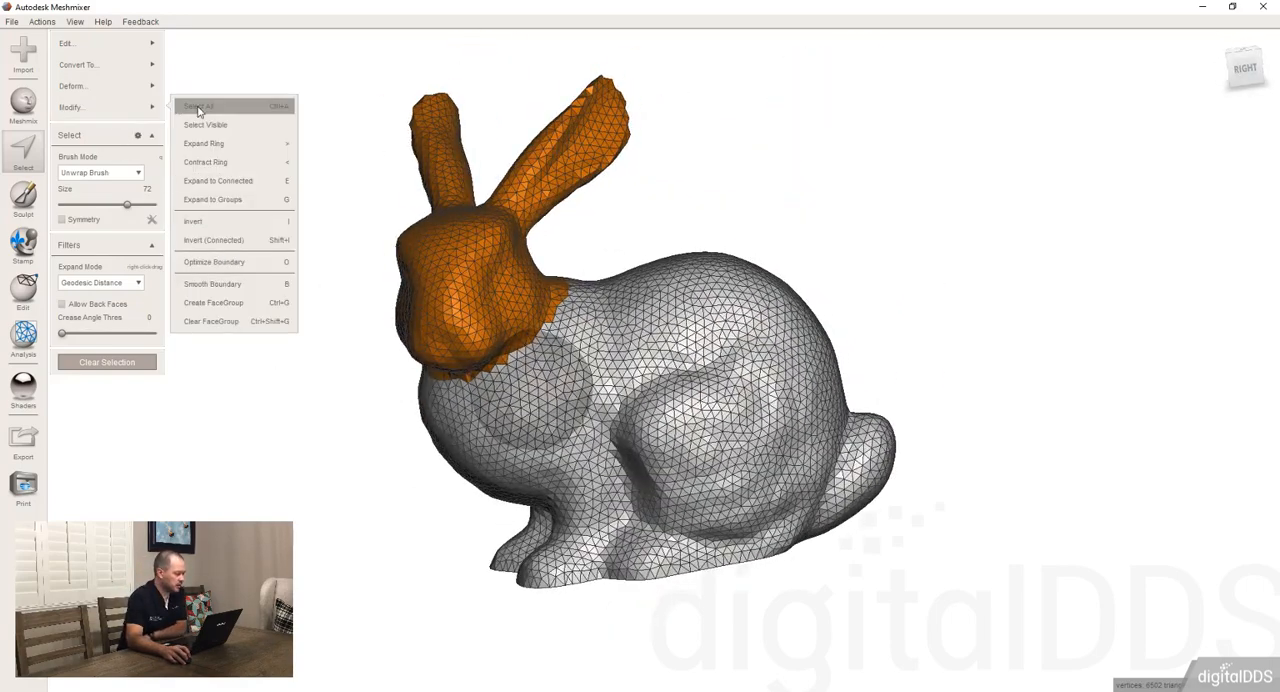
pyautogui.click(252, 312)
# Select a round patch on the bunny's back, pull it outward into a cylinder with Face Transform, and clear the selection
pyautogui.moveTo(283, 317)
pyautogui.mouseDown(button='right')
pyautogui.moveTo(366, 441)
pyautogui.moveTo(460, 417)
pyautogui.moveTo(590, 335)
pyautogui.moveTo(600, 360)
pyautogui.mouseUp(button='right')
pyautogui.press('s')
pyautogui.moveTo(620, 355); pyautogui.dragTo(747, 366)
pyautogui.press('t')
pyautogui.moveTo(739, 400); pyautogui.dragTo(833, 275, button='right')
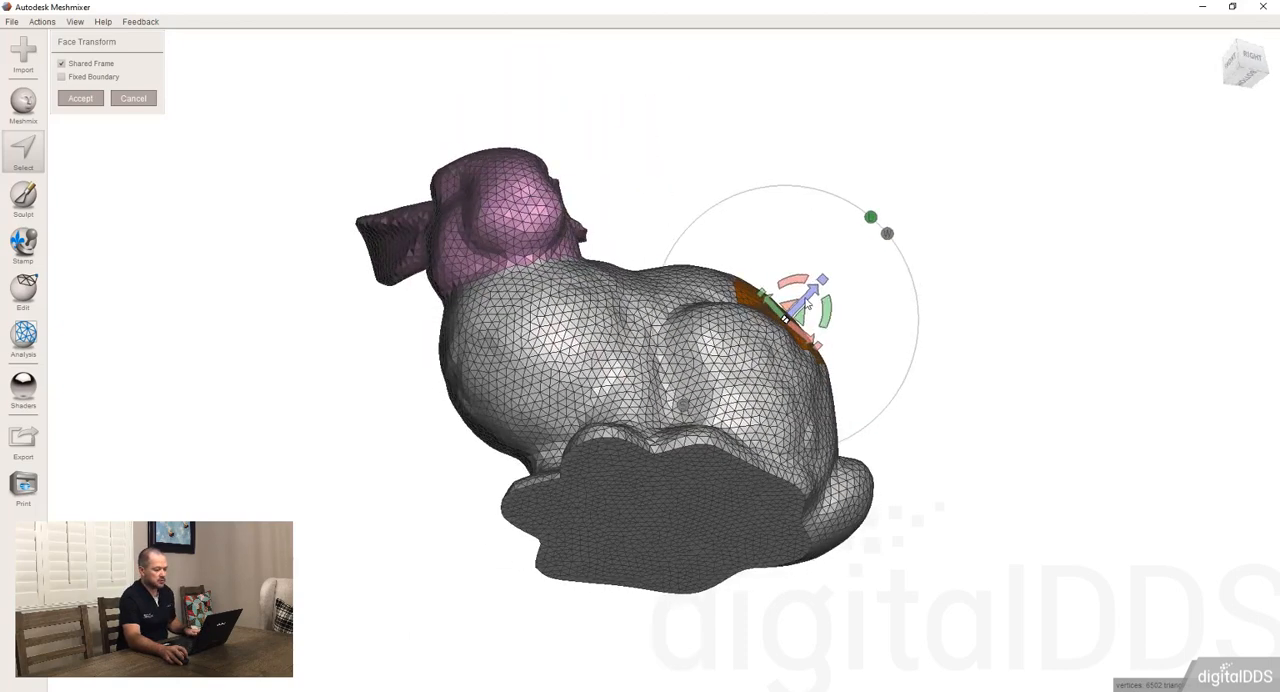
pyautogui.moveTo(833, 275); pyautogui.dragTo(880, 265)
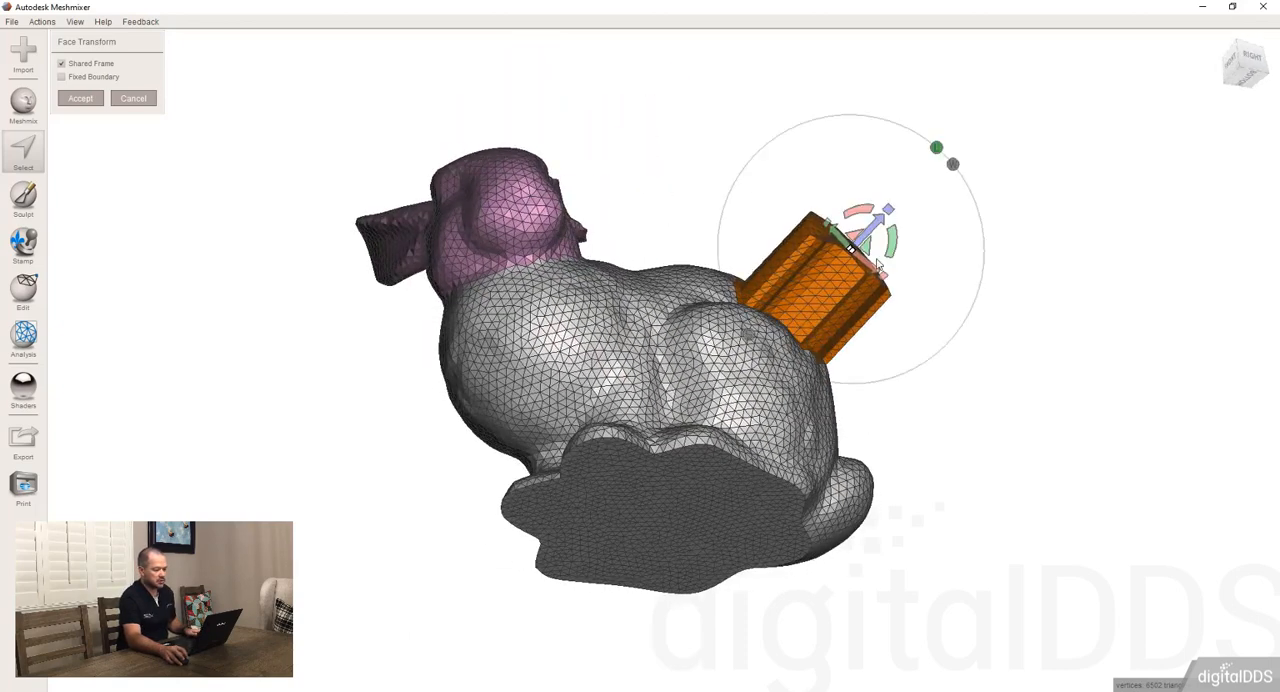
pyautogui.click(86, 99)
pyautogui.moveTo(1025, 410); pyautogui.dragTo(830, 400, button='right')
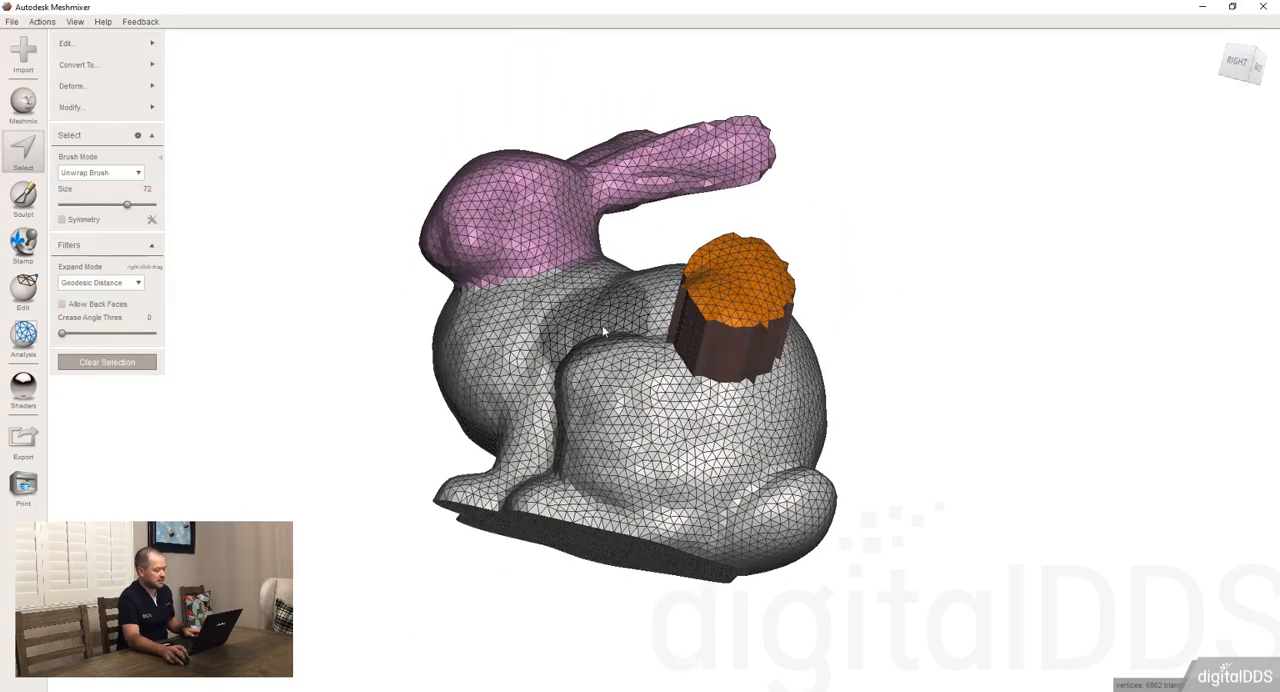
pyautogui.press('Escape')
# Try a Face Transform on the cylinder's side-wall face group, cancel it, and undo the cylinder on the back
pyautogui.moveTo(743, 382); pyautogui.dragTo(809, 358, button='right')
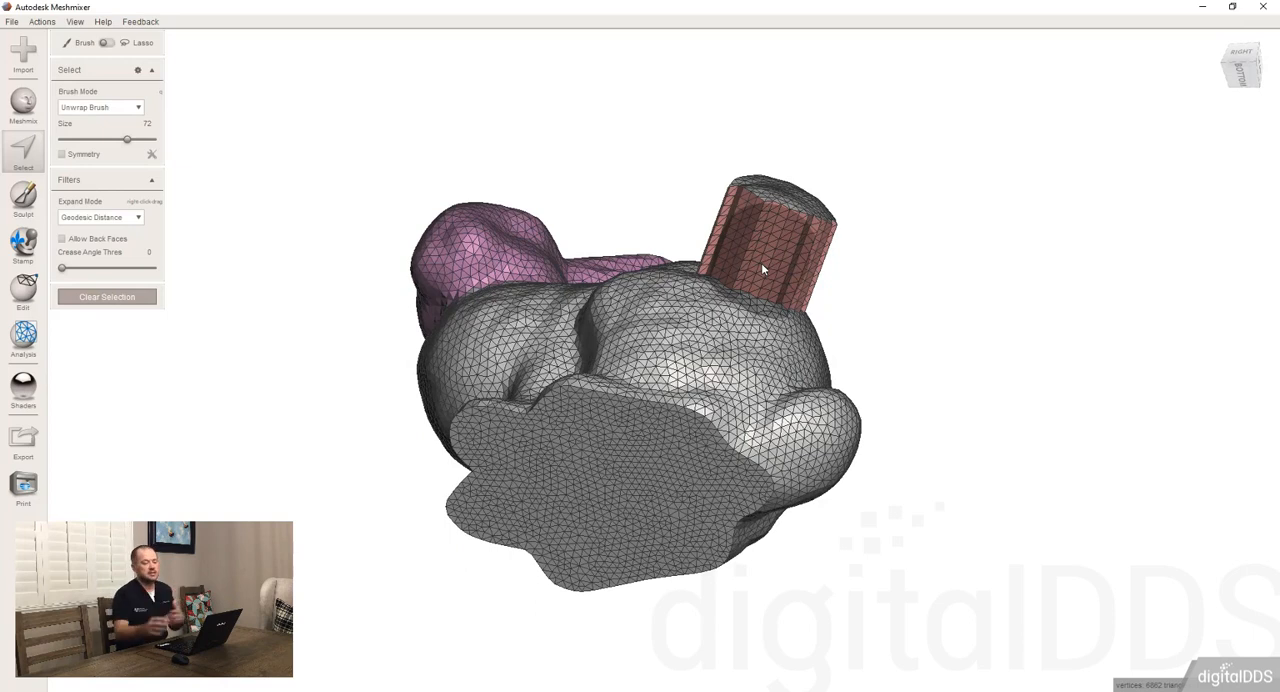
pyautogui.click(761, 262)
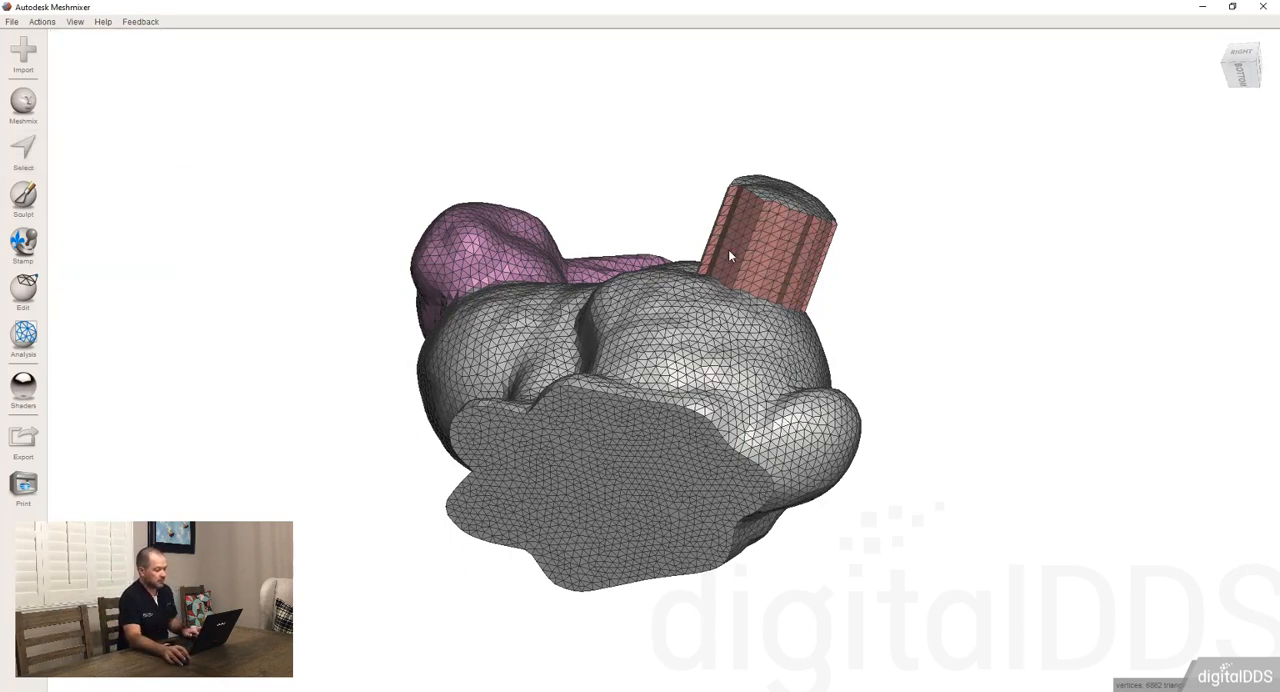
pyautogui.press('t')
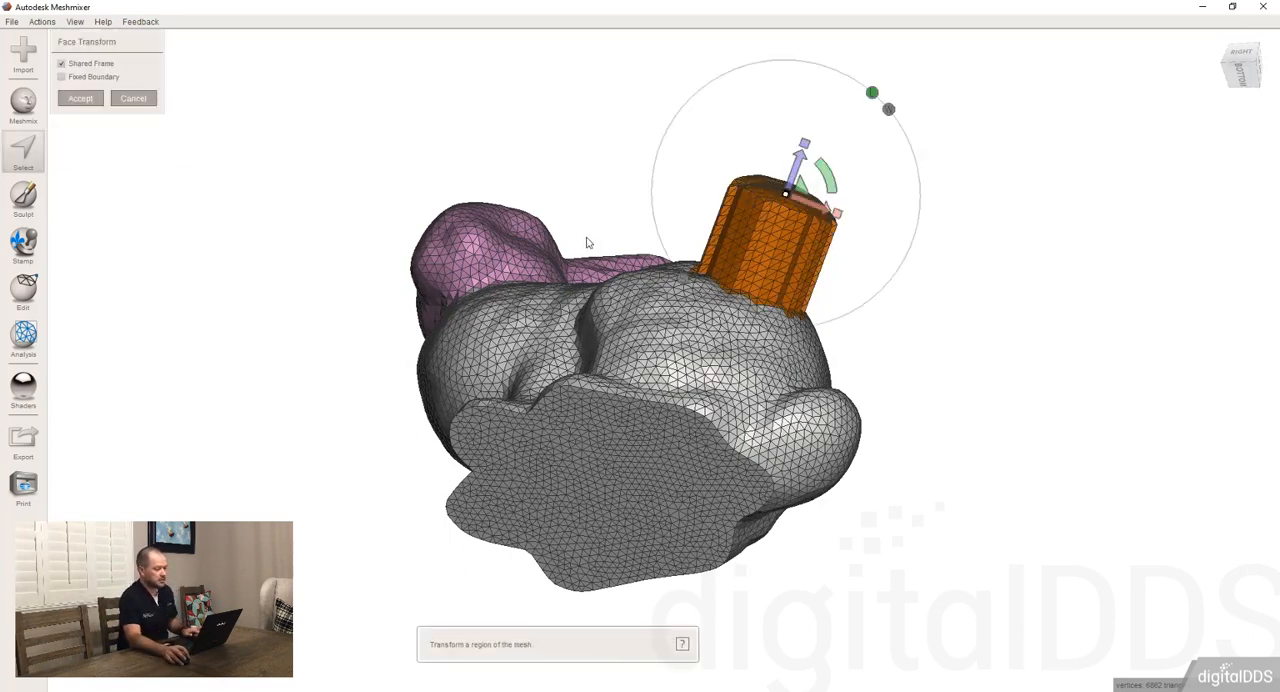
pyautogui.click(133, 96)
pyautogui.moveTo(704, 113); pyautogui.dragTo(670, 288, button='right')
pyautogui.press('Escape')
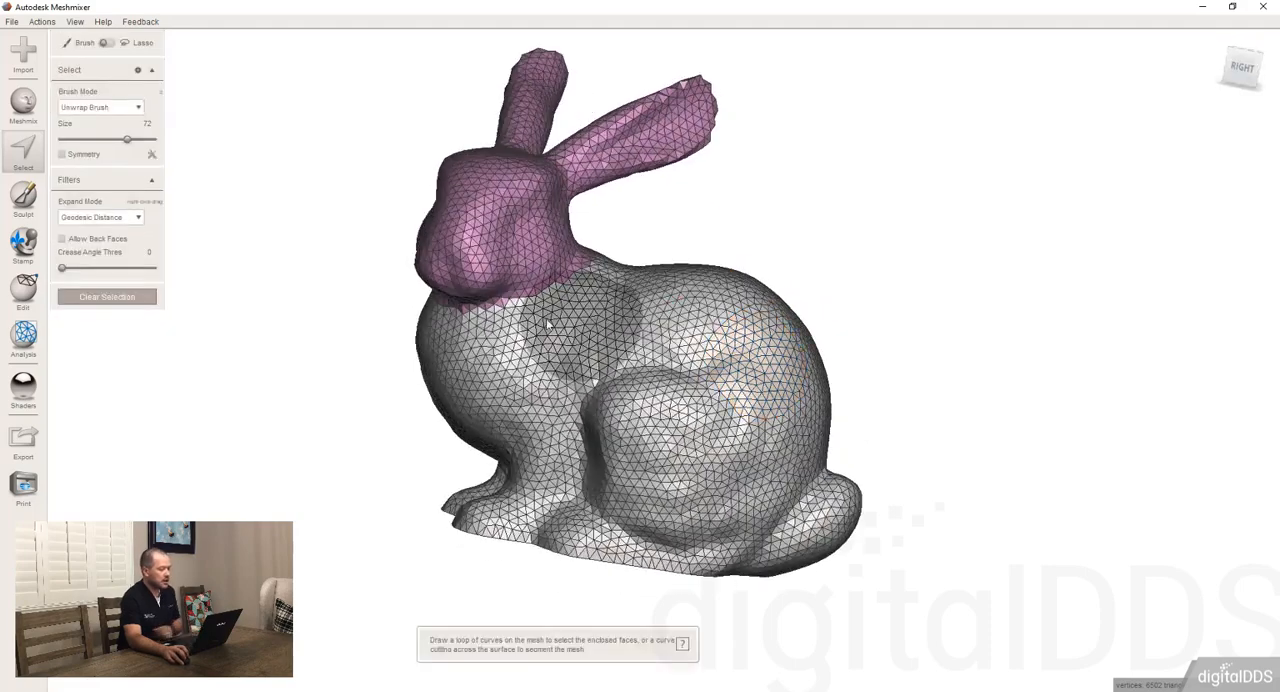
# Reduce the selection brush size to 13, select one triangle on the head group's edge and one on the body, and clear both
pyautogui.moveTo(584, 328); pyautogui.dragTo(596, 295, button='right')
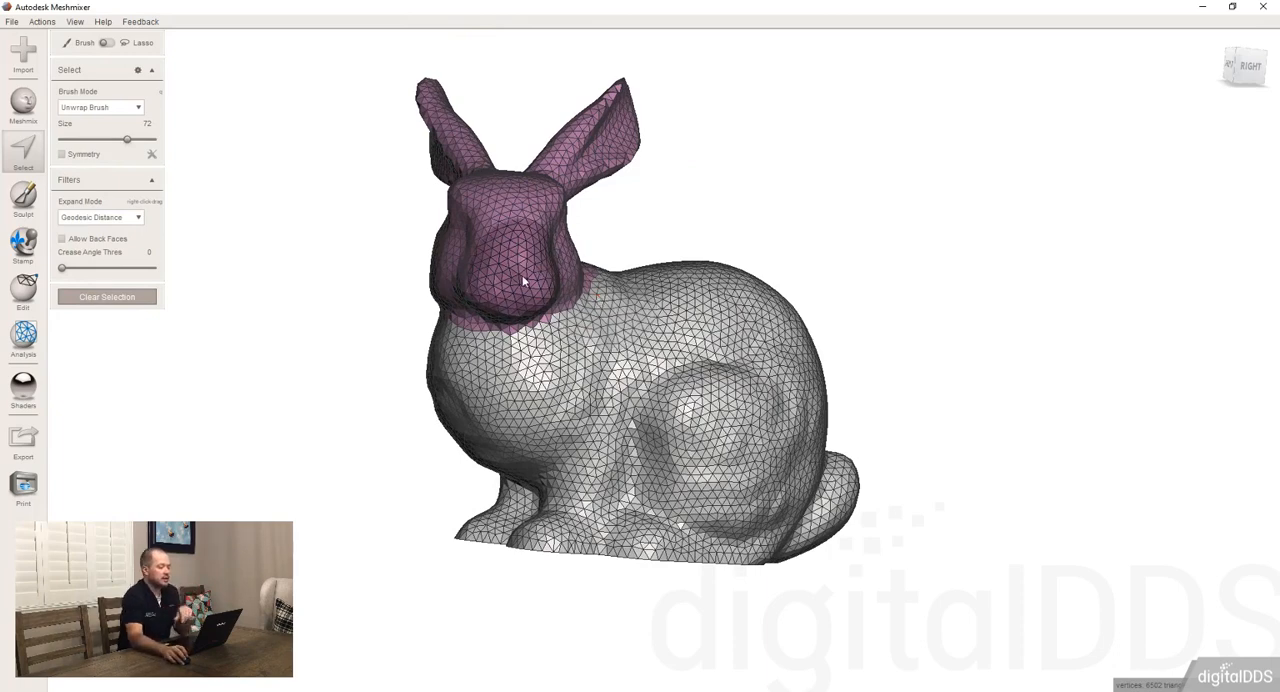
pyautogui.scroll(3, 526, 277)
pyautogui.scroll(5, 480, 280)
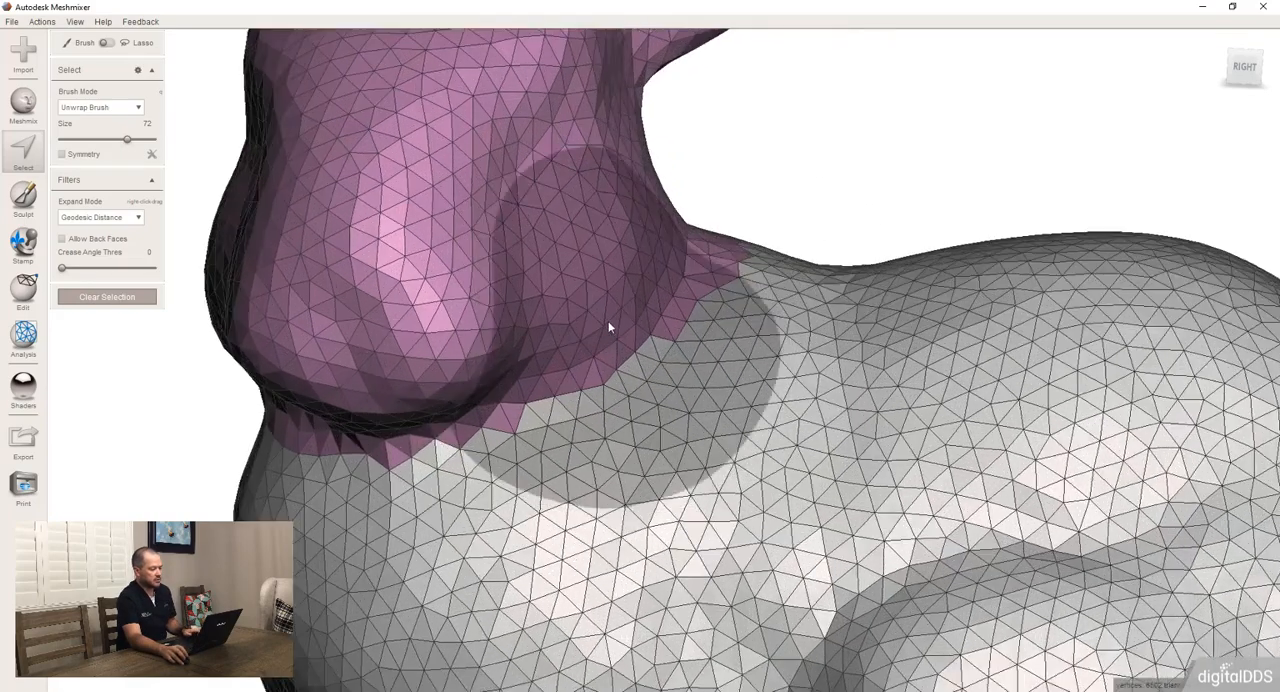
pyautogui.moveTo(608, 322); pyautogui.dragTo(556, 334, button='right')
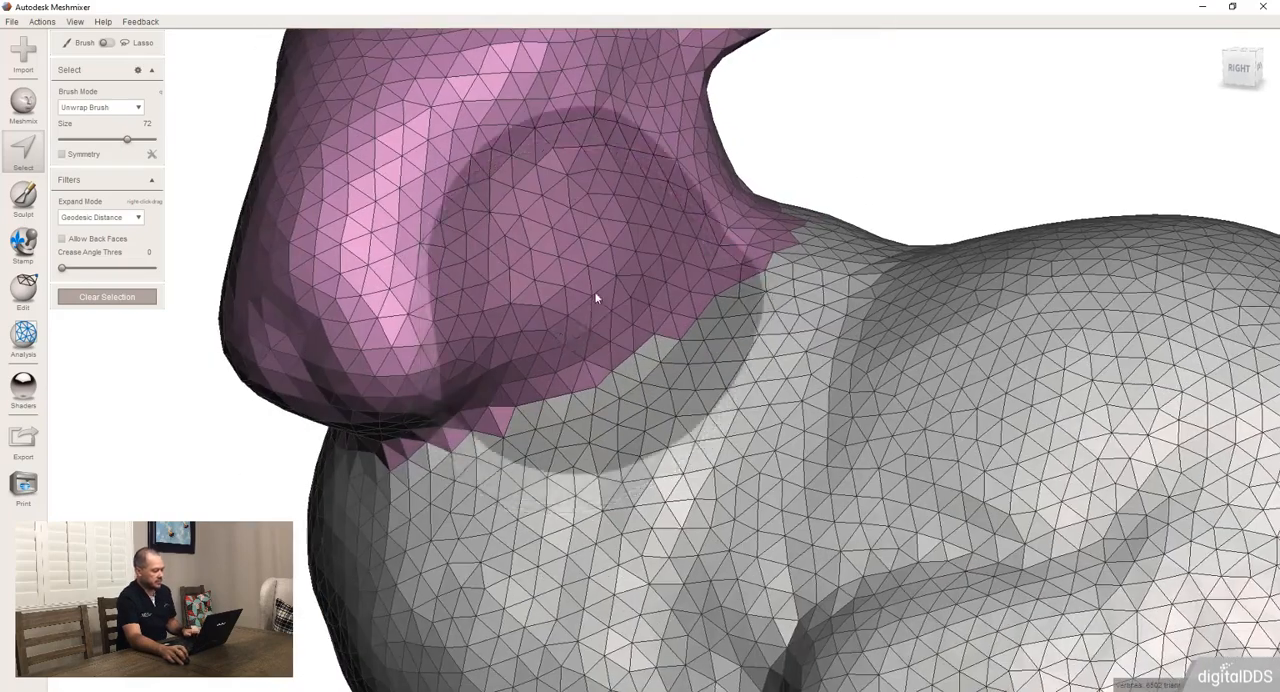
pyautogui.keyDown('ctrl'); pyautogui.scroll(-6, 632, 338); pyautogui.keyUp('ctrl')
pyautogui.click(627, 339)
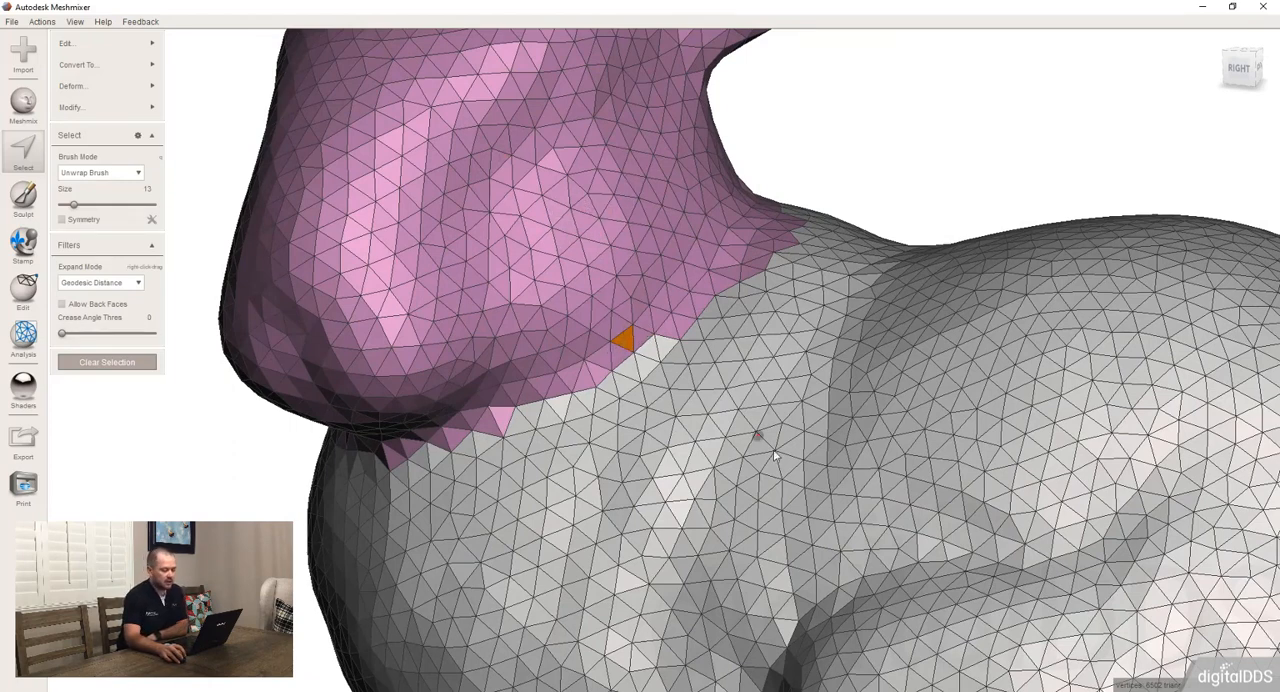
pyautogui.click(709, 378)
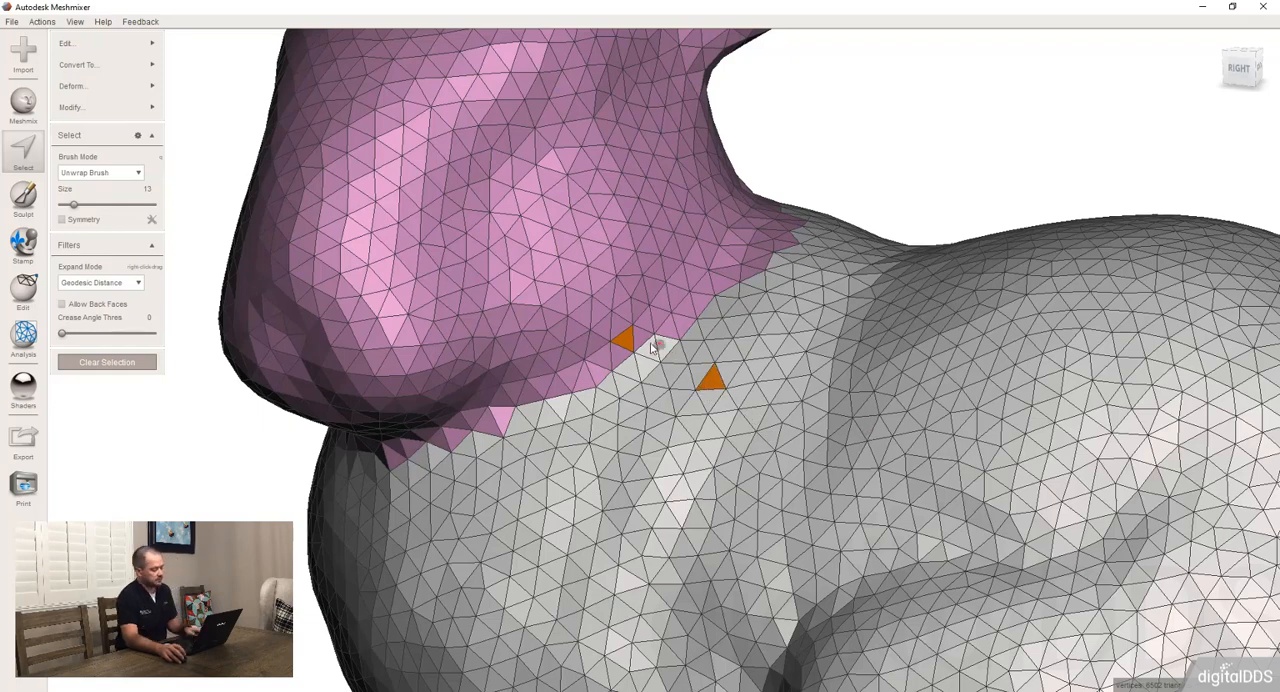
pyautogui.press('Escape')
# Select a single triangle on the cheek, expand the selection to the head's whole face group, and clear it
pyautogui.click(594, 271)
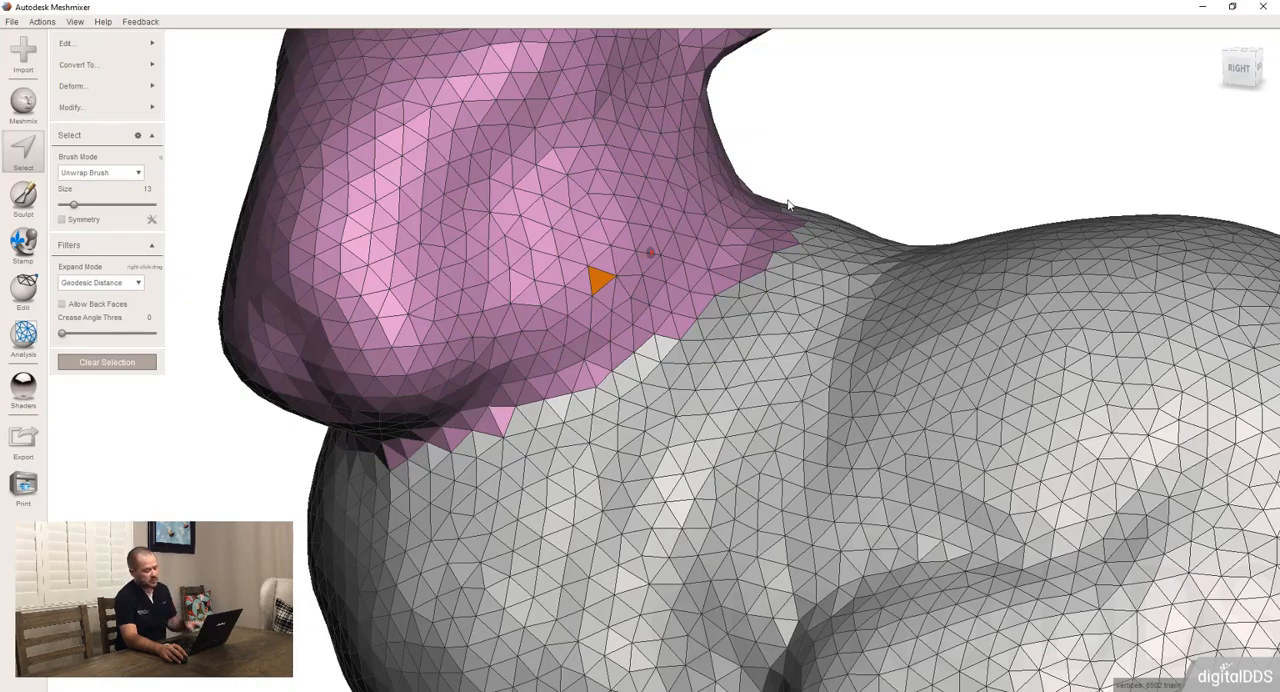
pyautogui.moveTo(787, 205); pyautogui.dragTo(787, 205)
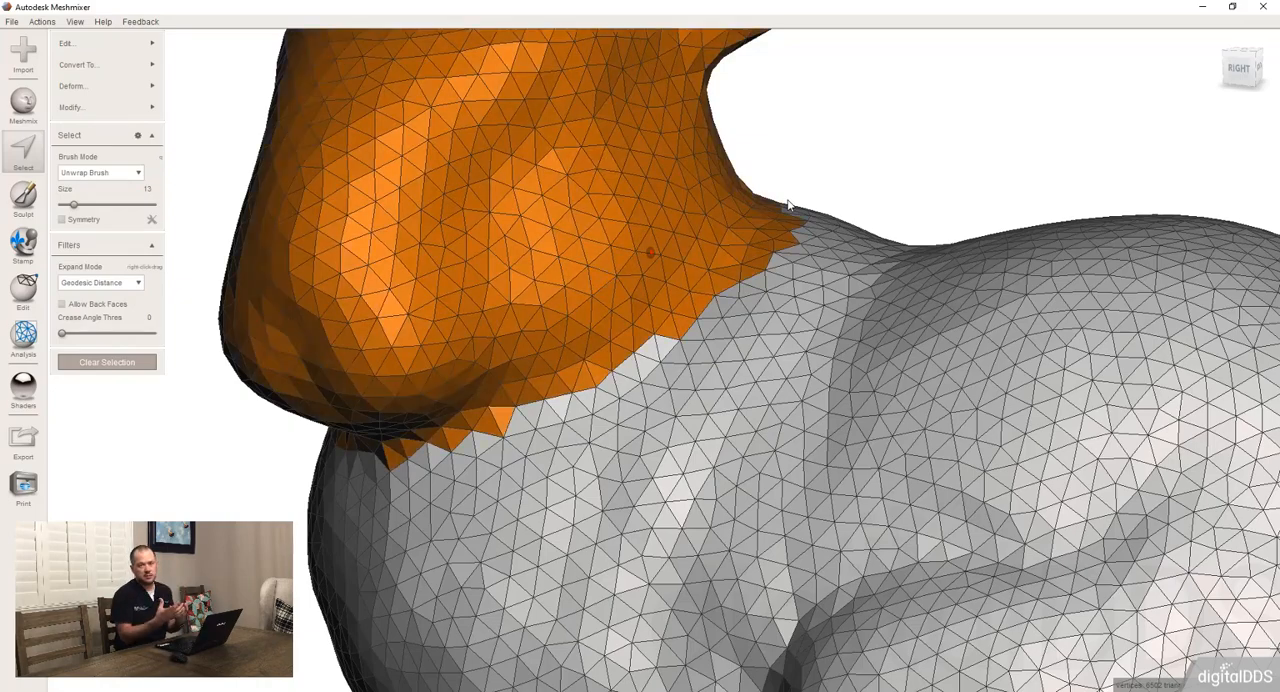
pyautogui.scroll(-3, 785, 258)
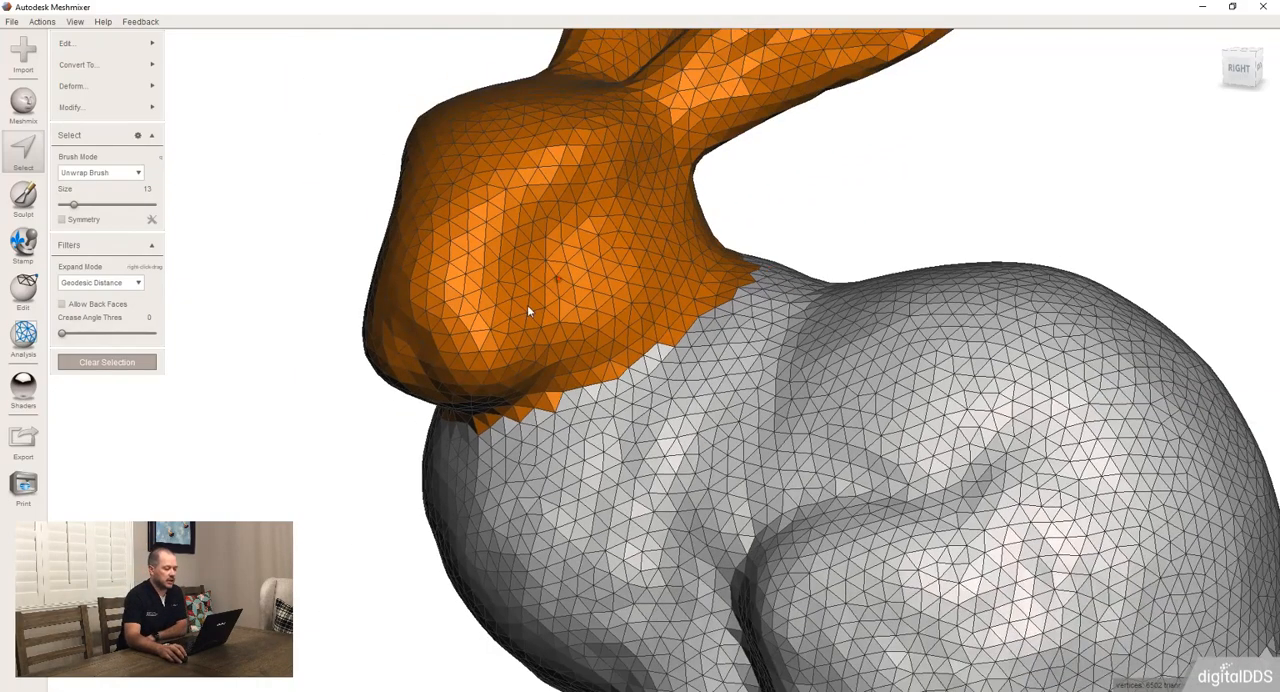
pyautogui.moveTo(527, 304); pyautogui.dragTo(585, 330, button='right')
pyautogui.moveTo(789, 207); pyautogui.dragTo(761, 272, button='right')
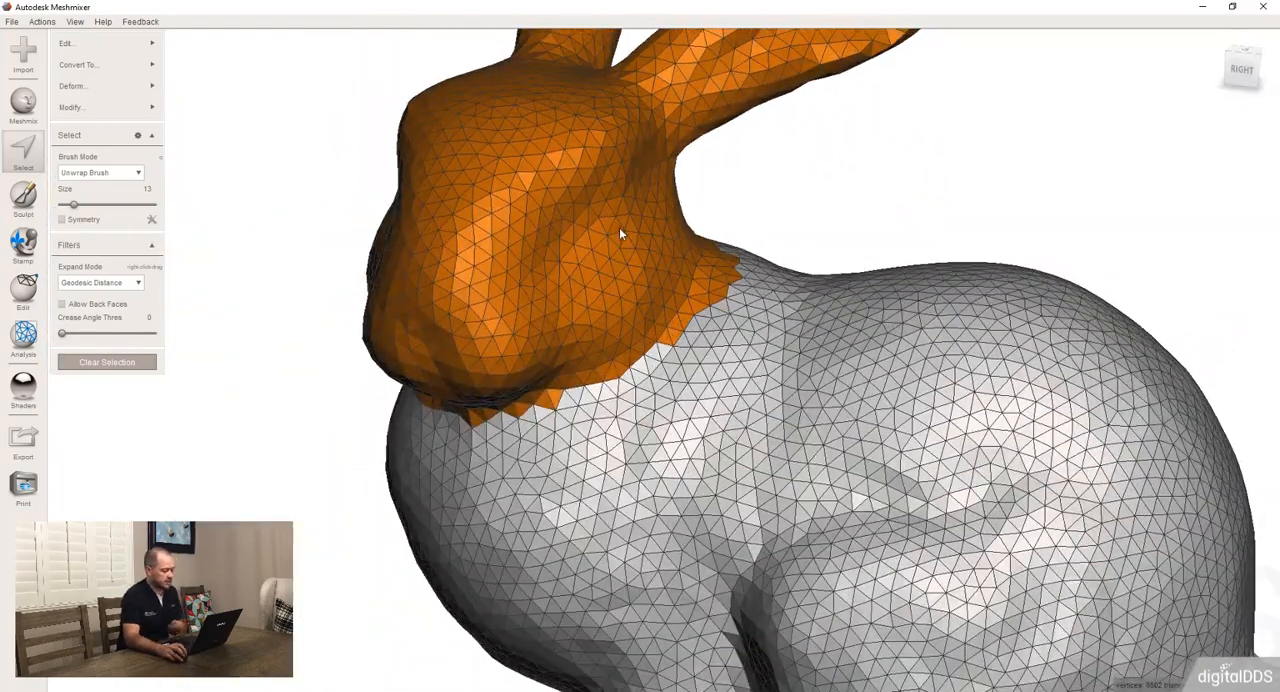
pyautogui.hotkey('ctrl', 'g')
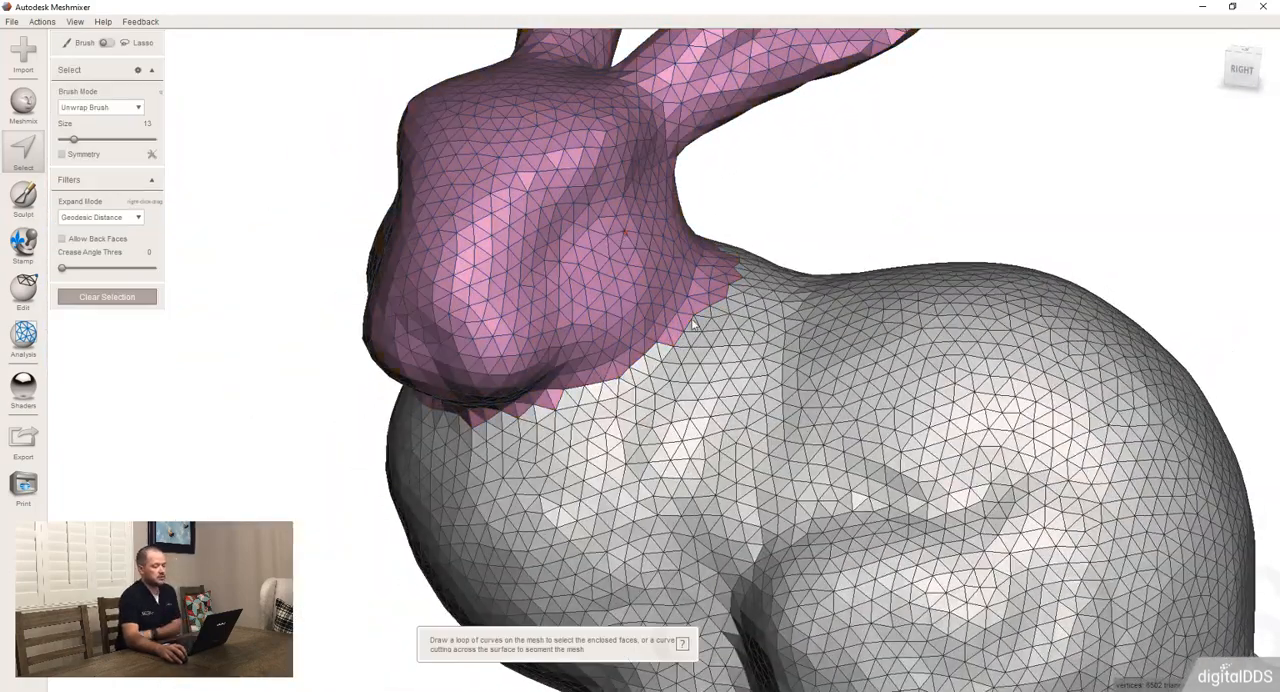
# Select the head's face group directly on the mesh and clear the selection
pyautogui.click(591, 280)
pyautogui.doubleClick(591, 281)
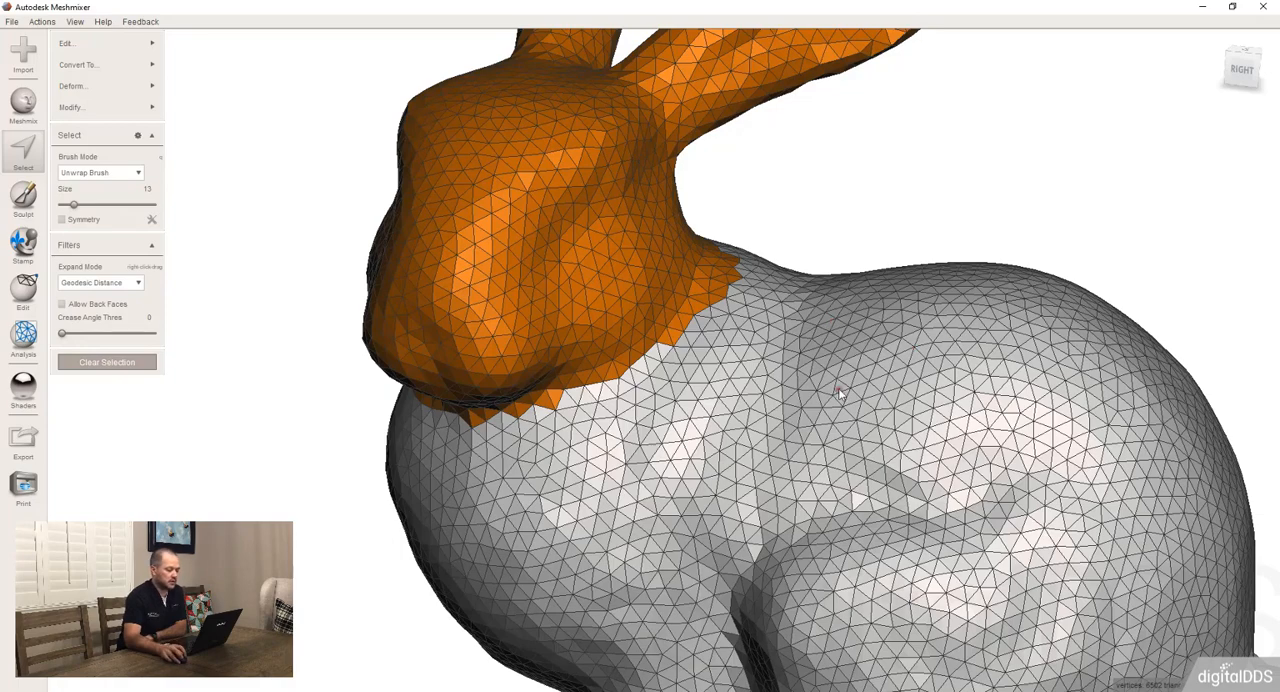
pyautogui.doubleClick(793, 405)
pyautogui.press('Escape')
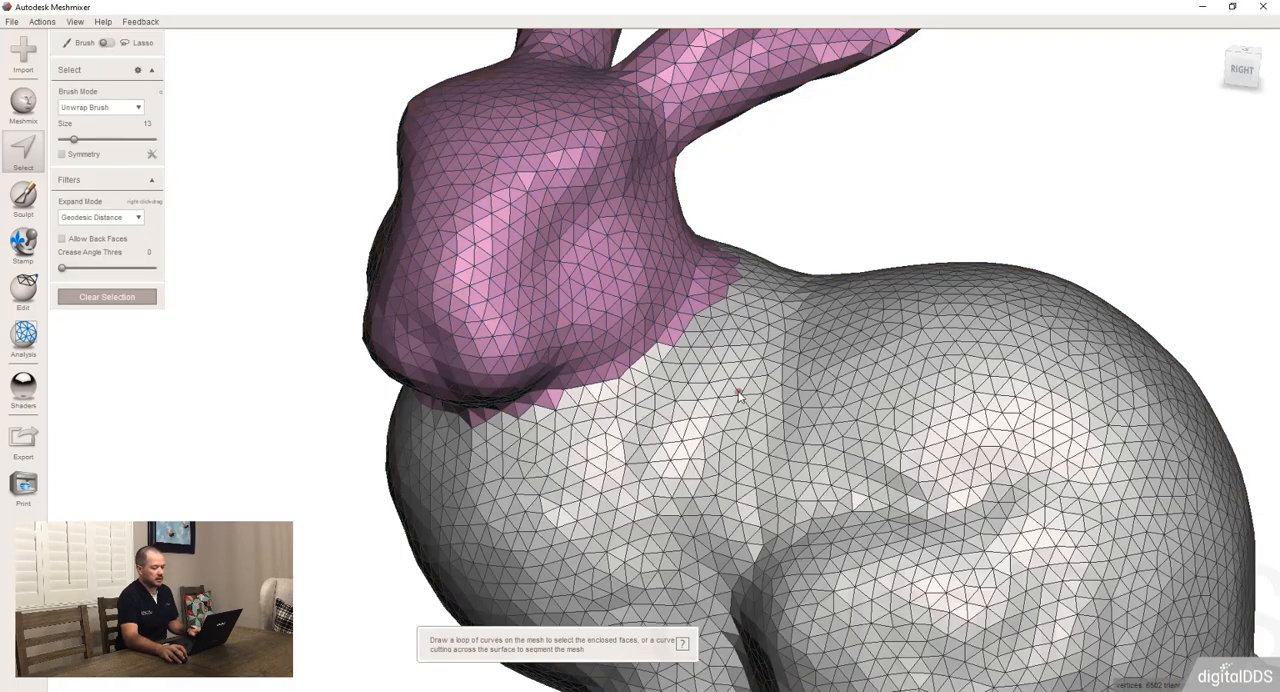
# Select the body's face group on its own, clear it, and select the head and body face groups together
pyautogui.doubleClick(736, 391)
pyautogui.press('Escape')
pyautogui.doubleClick(614, 280)
pyautogui.doubleClick(758, 424)
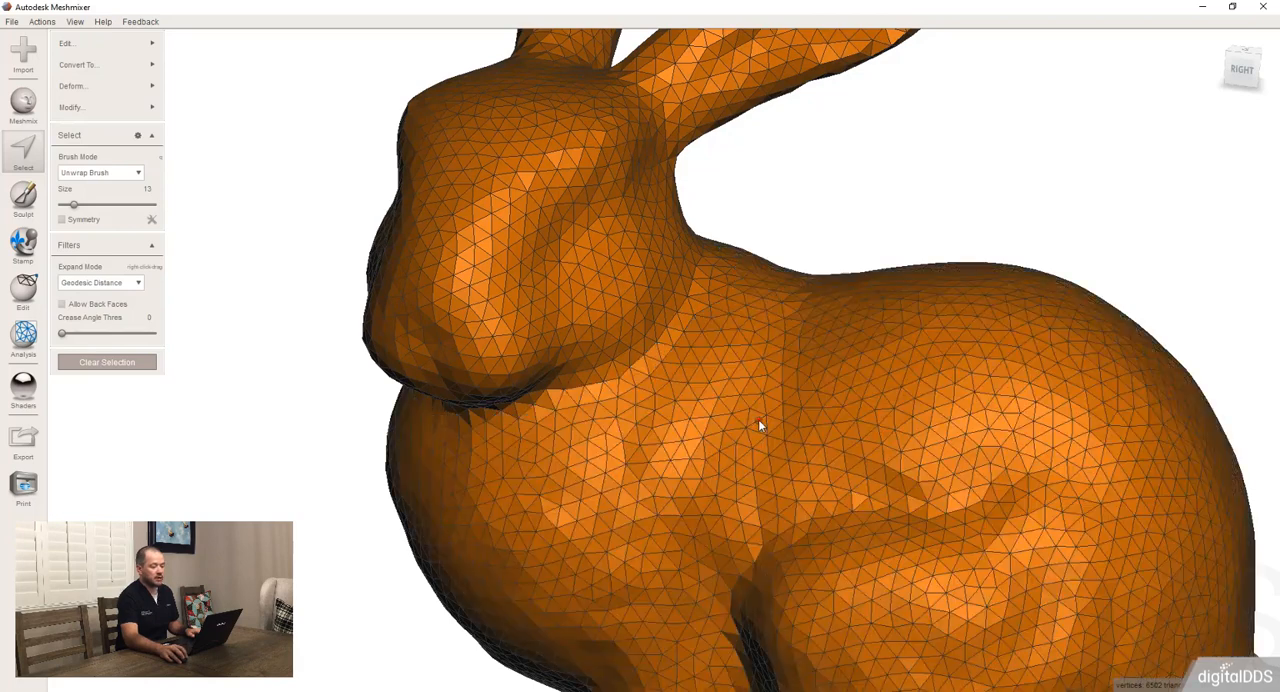
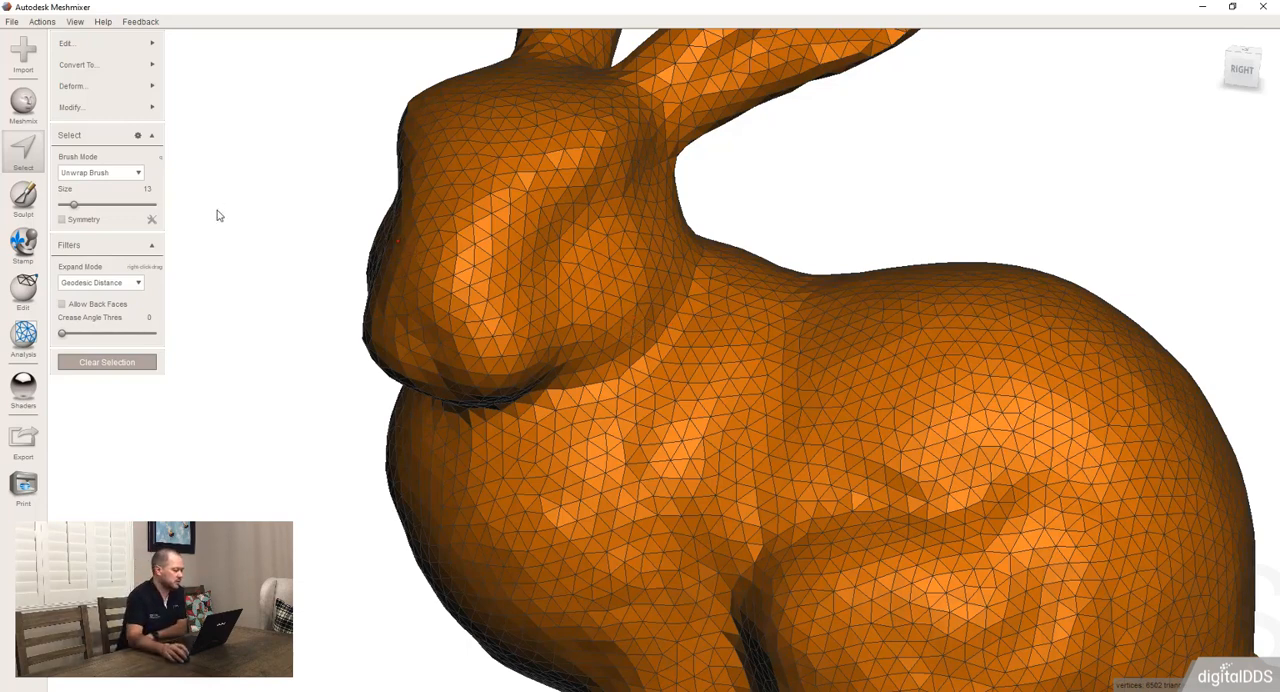
# Clear the face groups from the selected head and body of the bunny
pyautogui.click(146, 93)
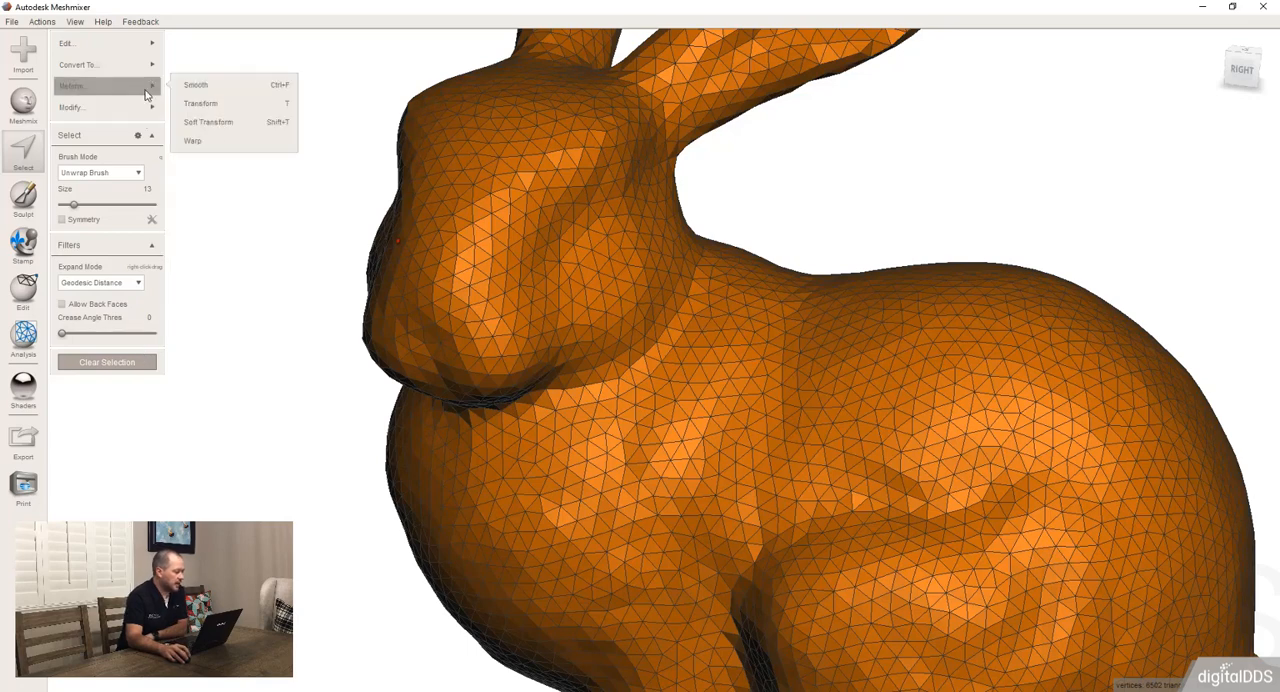
pyautogui.click(153, 110)
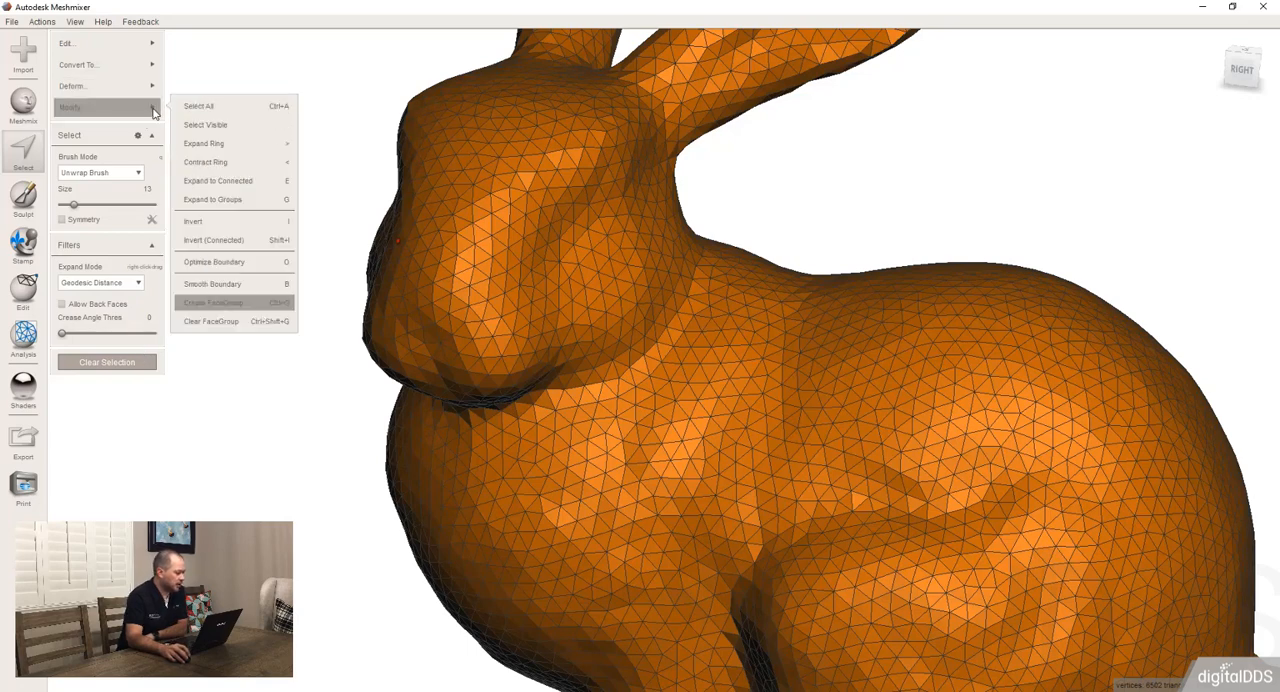
pyautogui.click(215, 321)
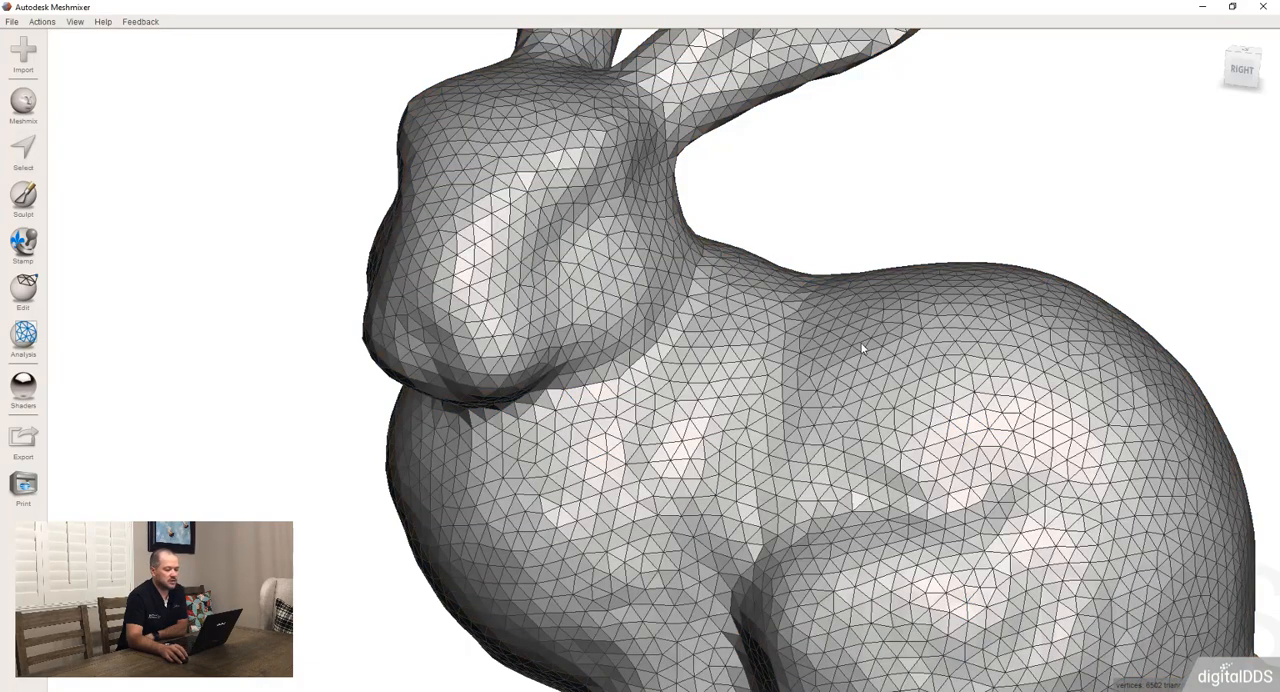
# Enlarge the selection brush to size 83, select a round patch on the bunny's flank and create a face group from it
pyautogui.scroll(-3, 851, 336)
pyautogui.press('s')
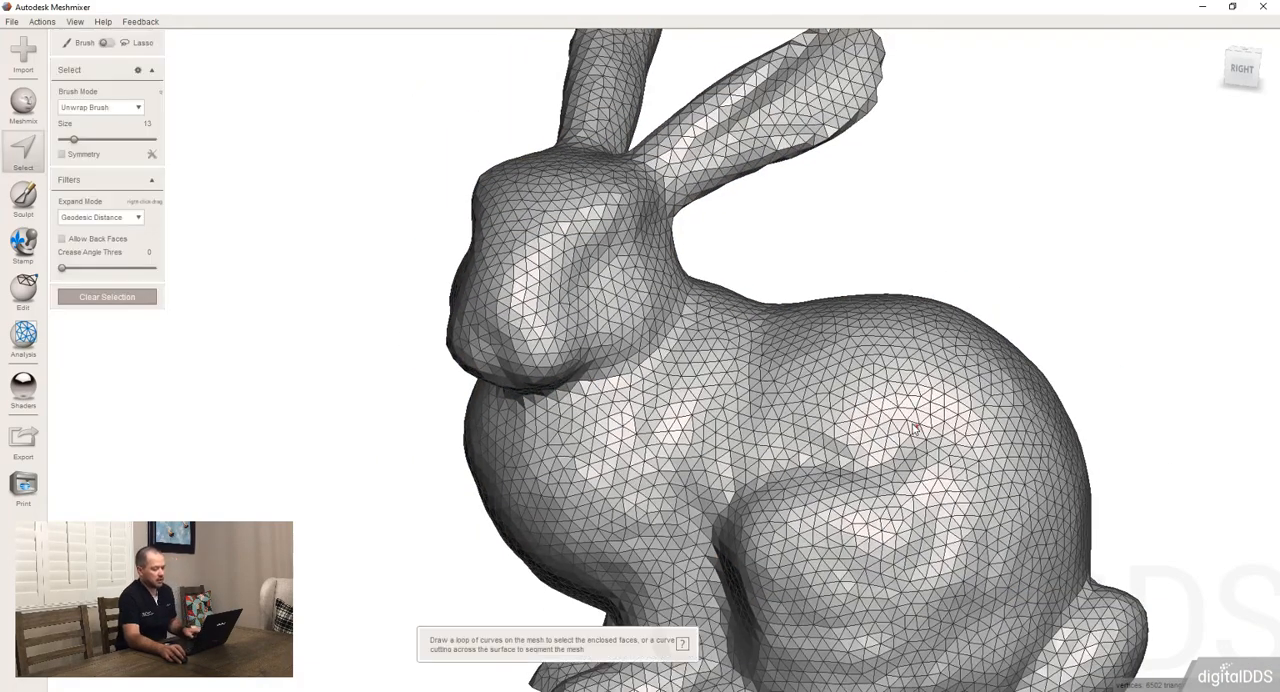
pyautogui.press(']')
pyautogui.press(']')
pyautogui.press(']')
pyautogui.press(']')
pyautogui.press(']')
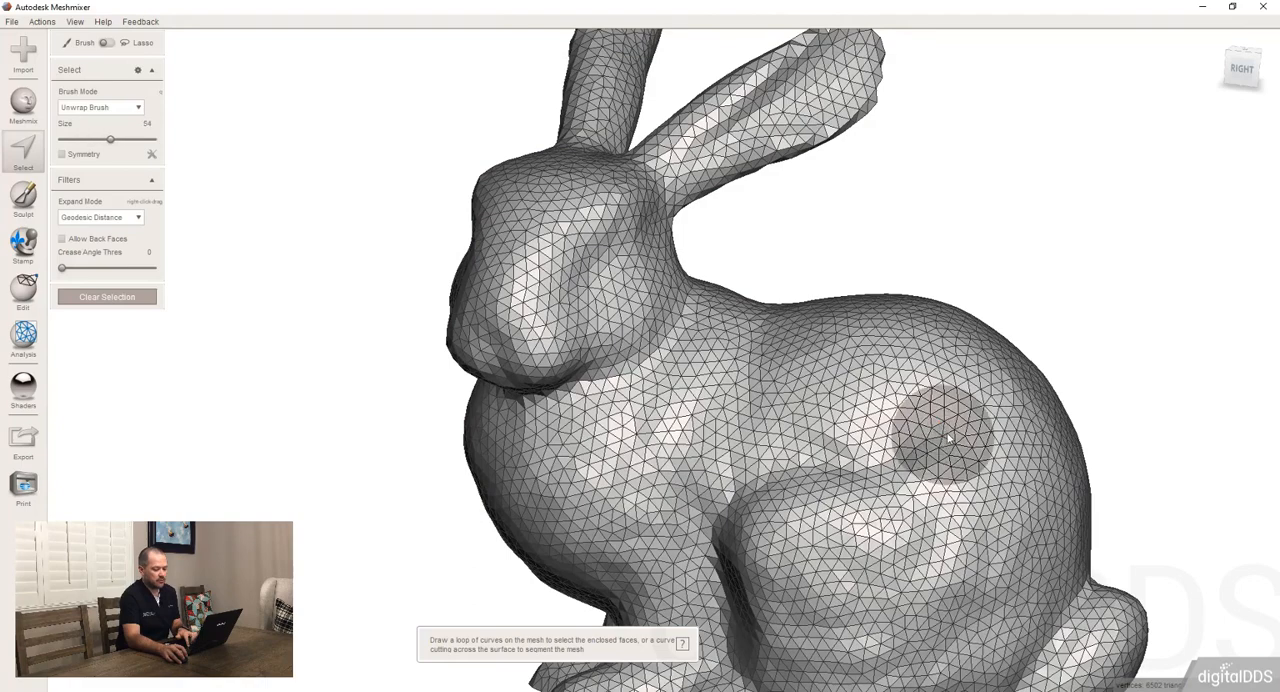
pyautogui.click(951, 448)
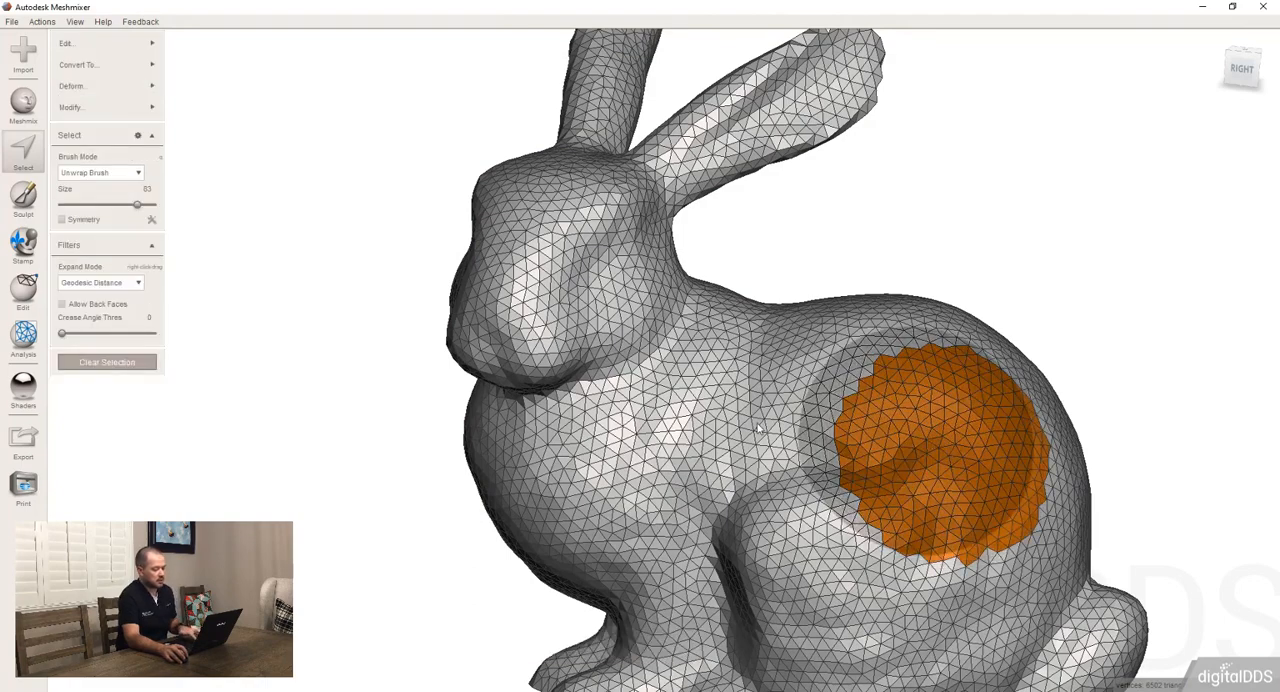
pyautogui.press('Escape')
# Create separate face groups from round patches on the cheek and on the opposite side of the chest
pyautogui.press('s')
pyautogui.click(592, 312)
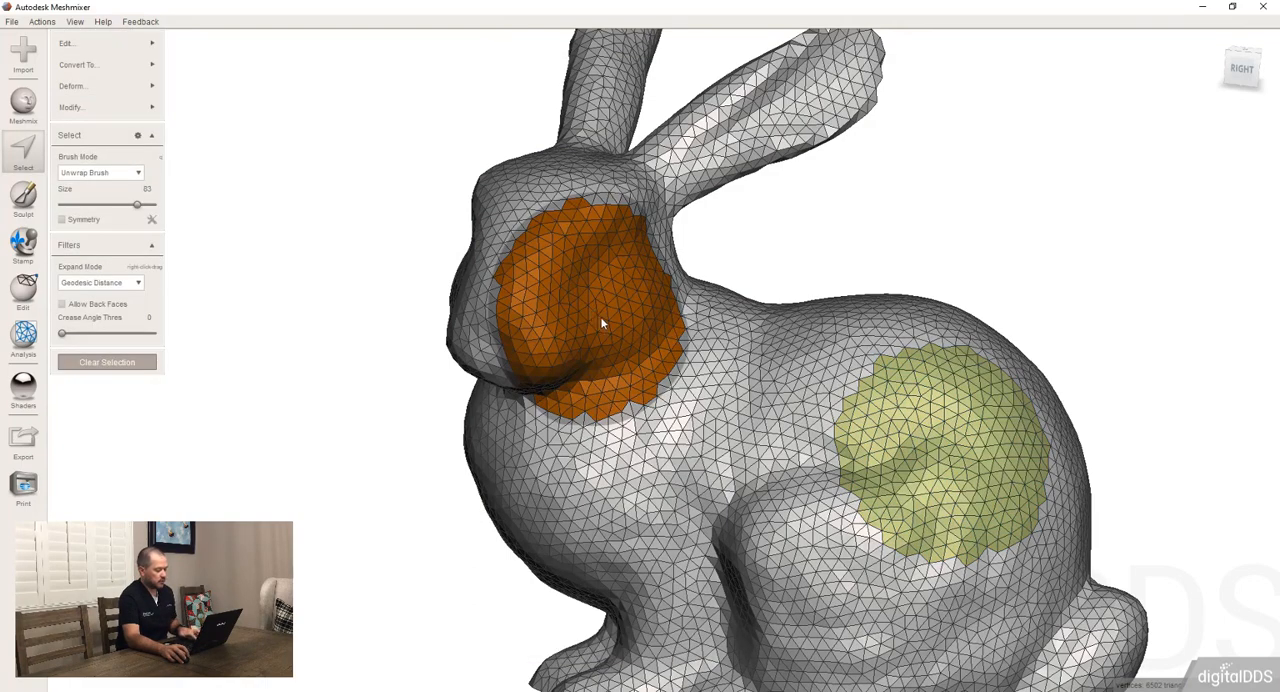
pyautogui.hotkey('ctrl', 'g')
pyautogui.moveTo(425, 405); pyautogui.dragTo(590, 443, button='right')
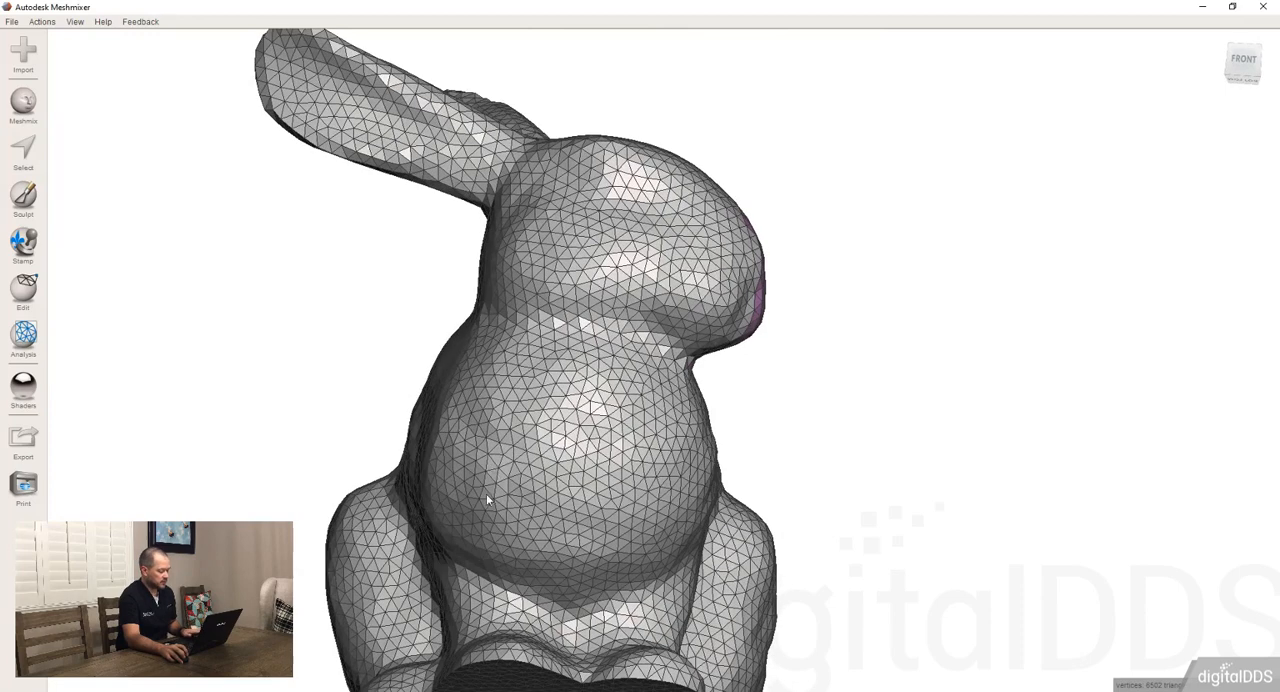
pyautogui.moveTo(514, 487); pyautogui.dragTo(525, 502, button='right')
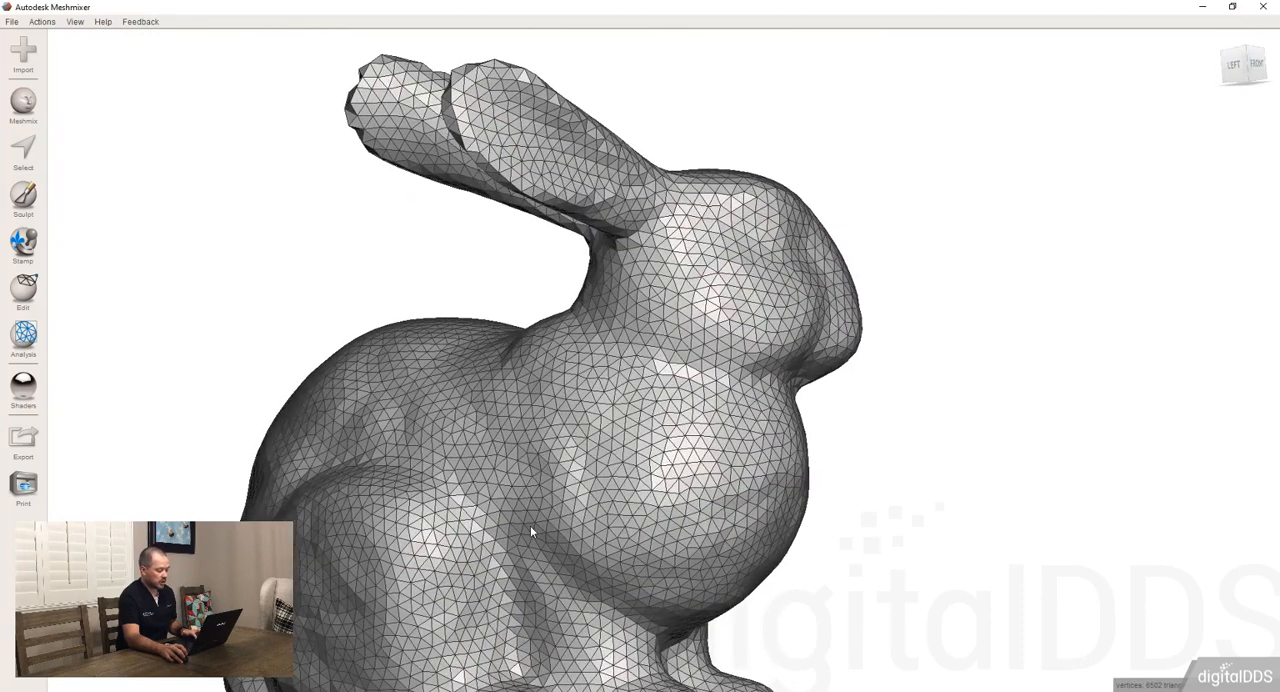
pyautogui.press('s')
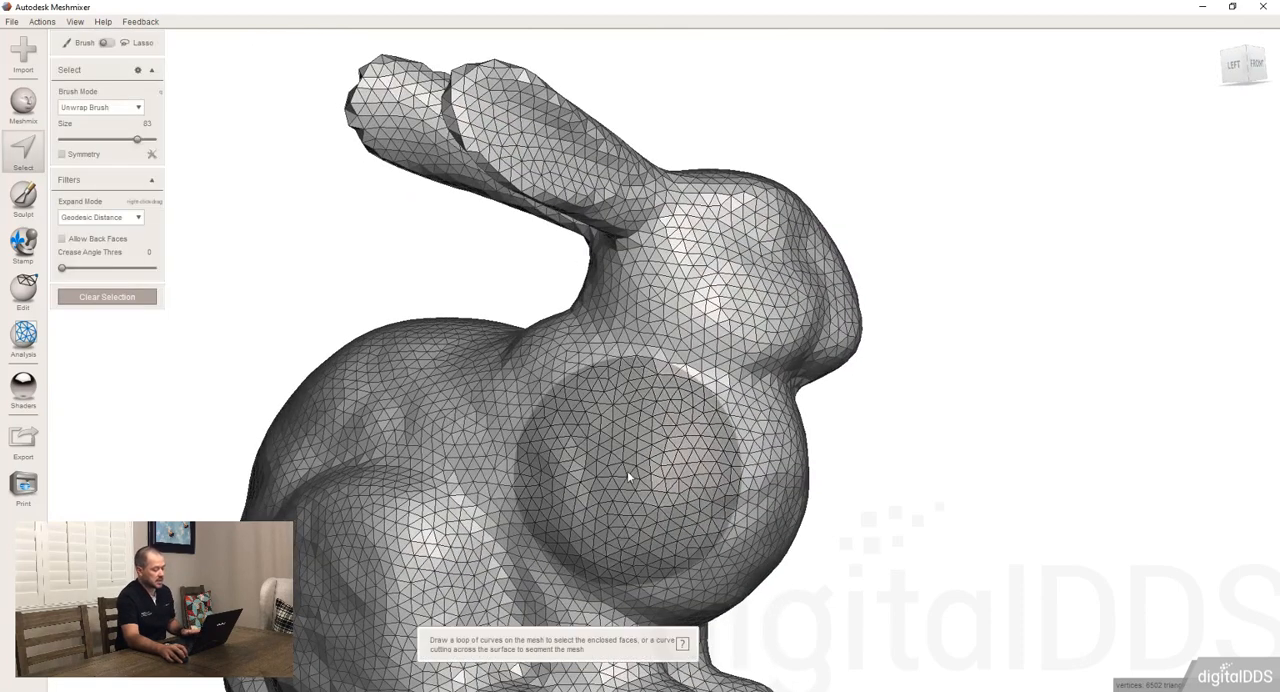
pyautogui.click(620, 465)
pyautogui.hotkey('ctrl', 'g')
# Select the entire bunny mesh and clear all of its face groups
pyautogui.moveTo(920, 449); pyautogui.dragTo(516, 476, button='right')
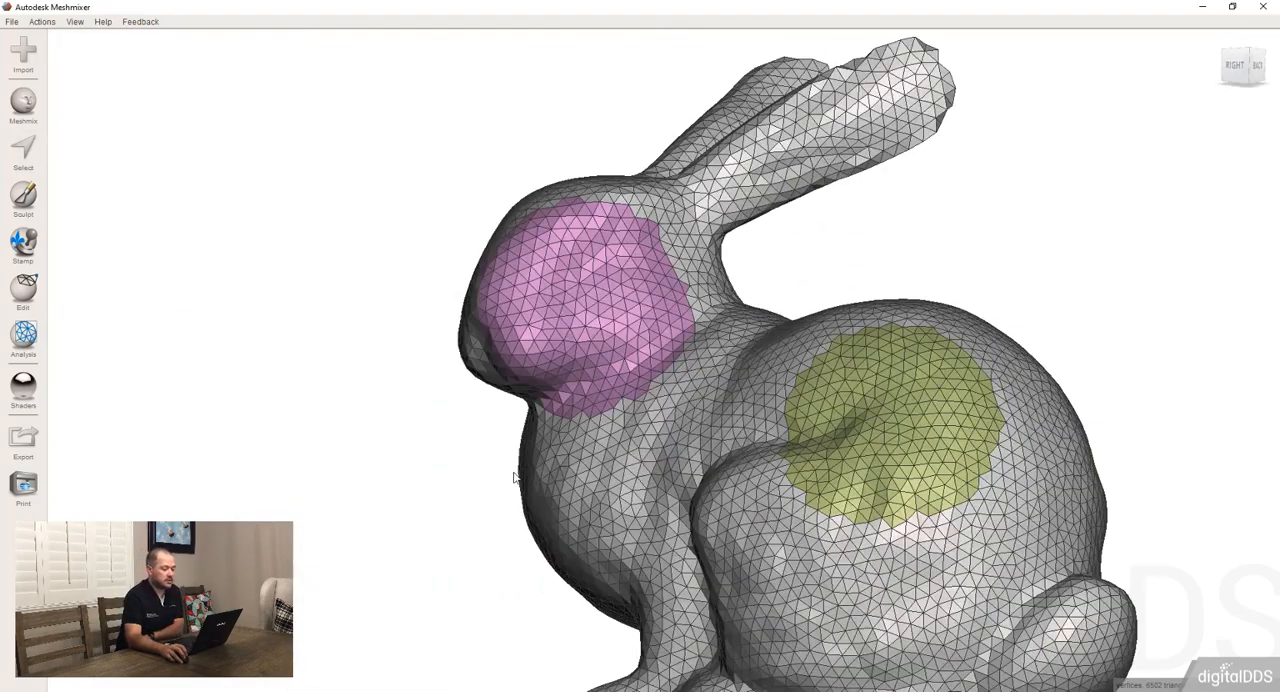
pyautogui.scroll(-3, 650, 372)
pyautogui.moveTo(652, 372); pyautogui.dragTo(735, 446, button='right')
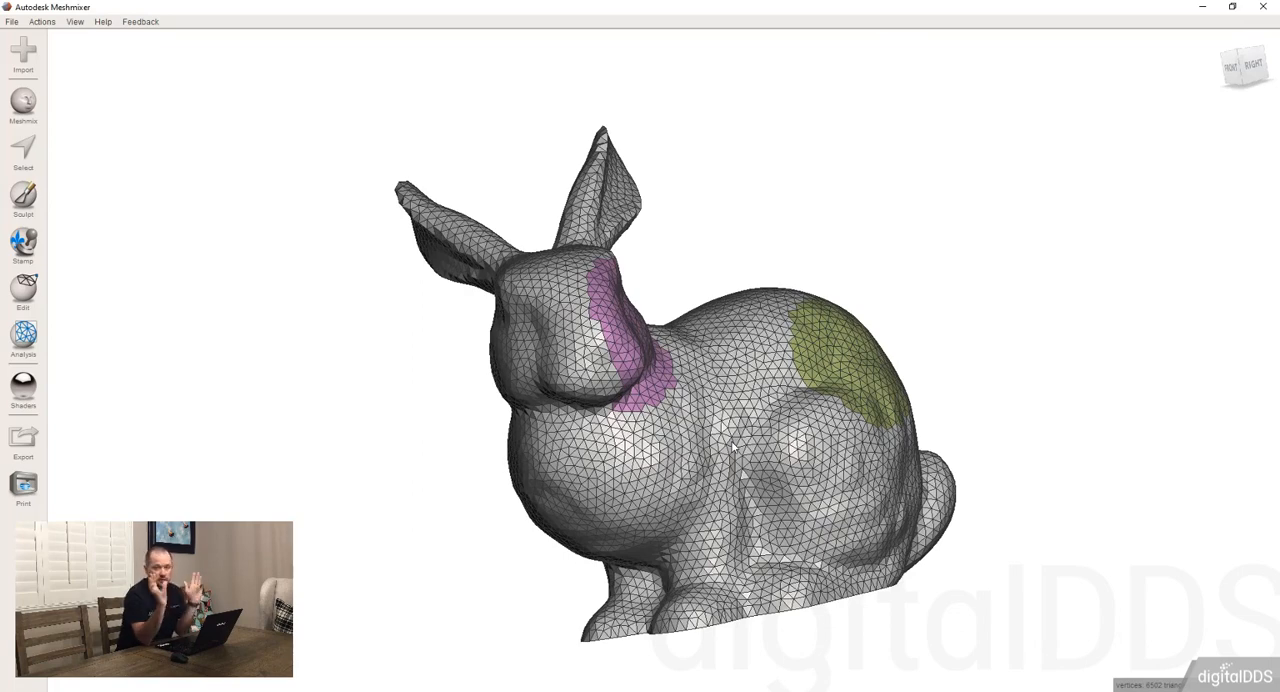
pyautogui.moveTo(777, 434); pyautogui.dragTo(687, 418, button='right')
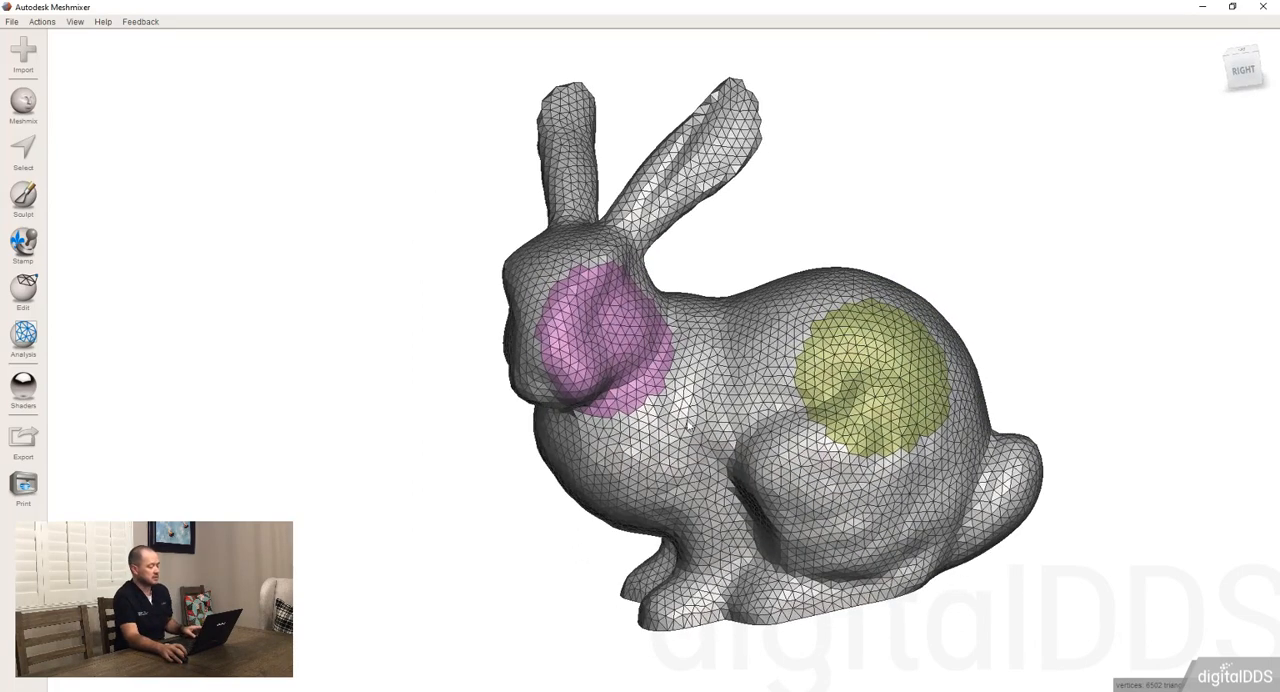
pyautogui.hotkey('ctrl', 'a')
pyautogui.hotkey('ctrl', 'shift', 'g')
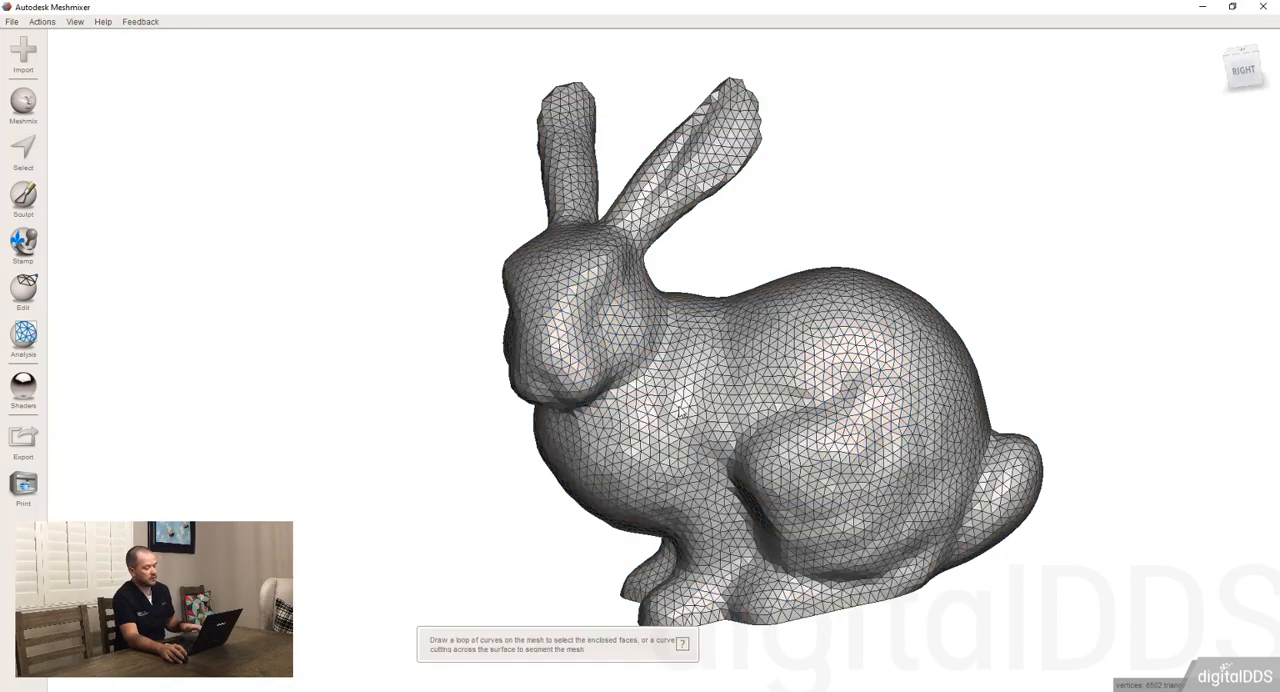
pyautogui.moveTo(624, 416); pyautogui.dragTo(670, 455, button='right')
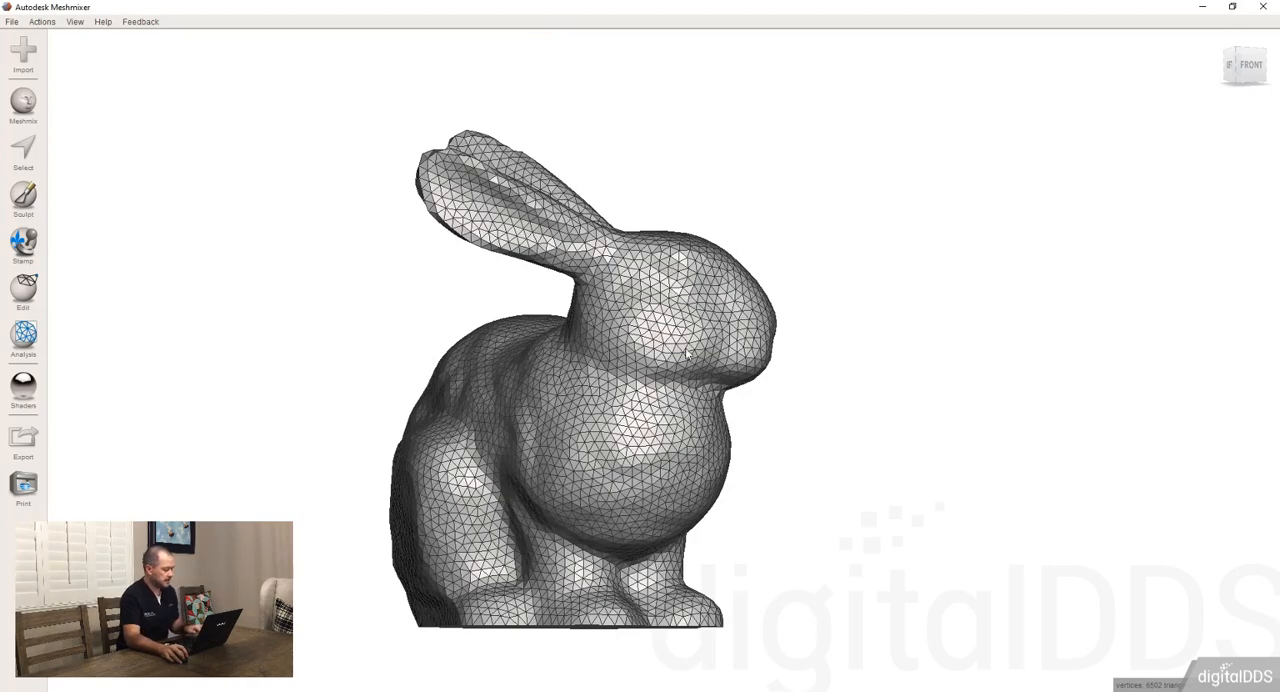
pyautogui.press('s')
pyautogui.moveTo(700, 371); pyautogui.dragTo(566, 344, button='right')
pyautogui.click(645, 430)
pyautogui.moveTo(495, 293); pyautogui.dragTo(462, 328, button='right')
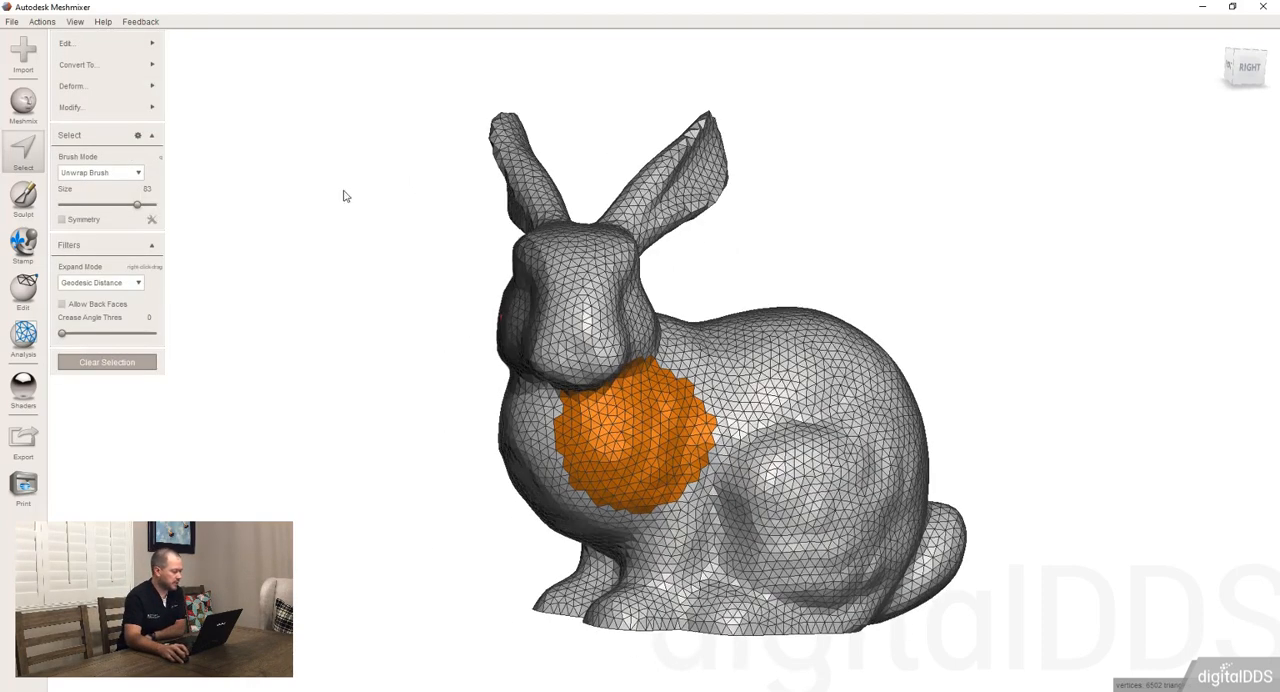
pyautogui.click(116, 109)
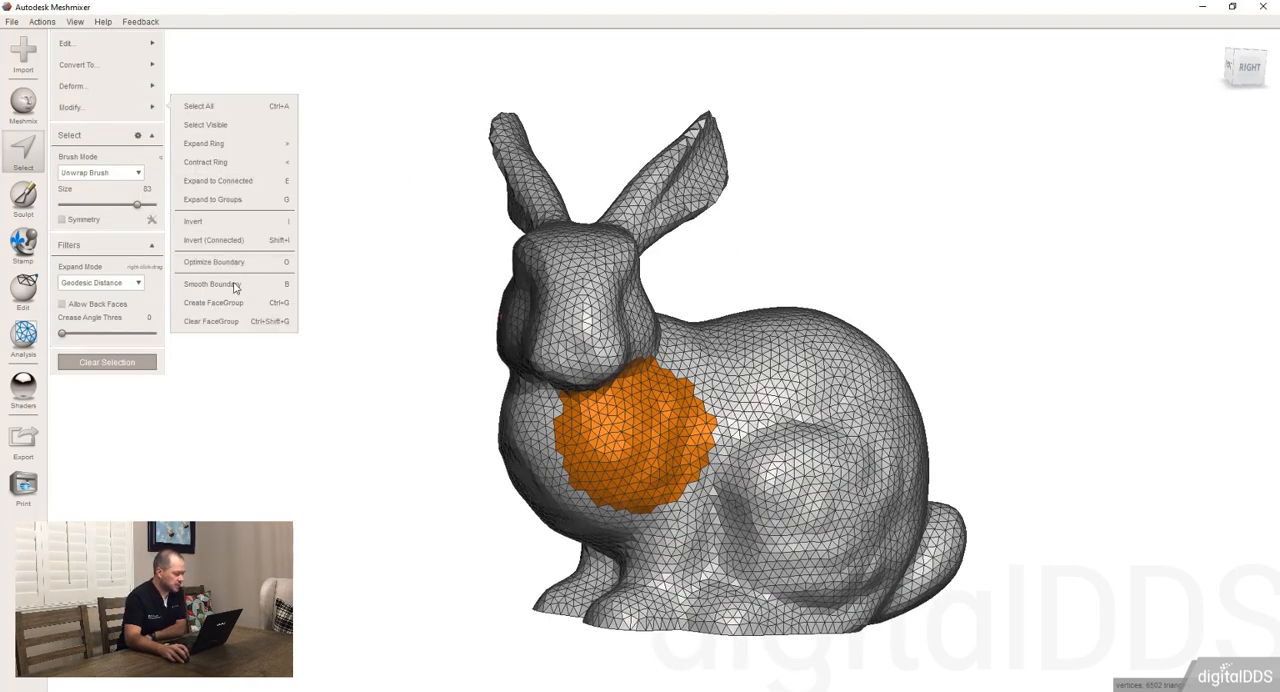
pyautogui.press('Escape')
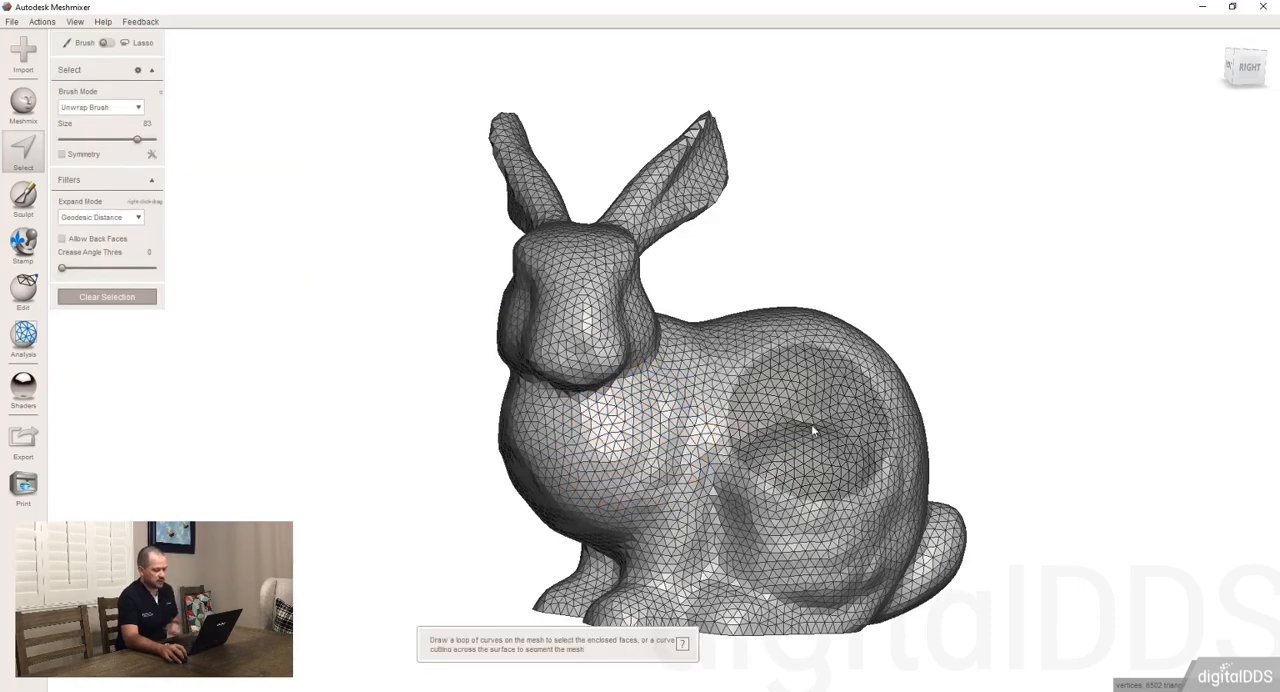
# Select a round patch on the bunny's upper flank with the size 83 brush
pyautogui.moveTo(838, 368); pyautogui.dragTo(724, 480, button='right')
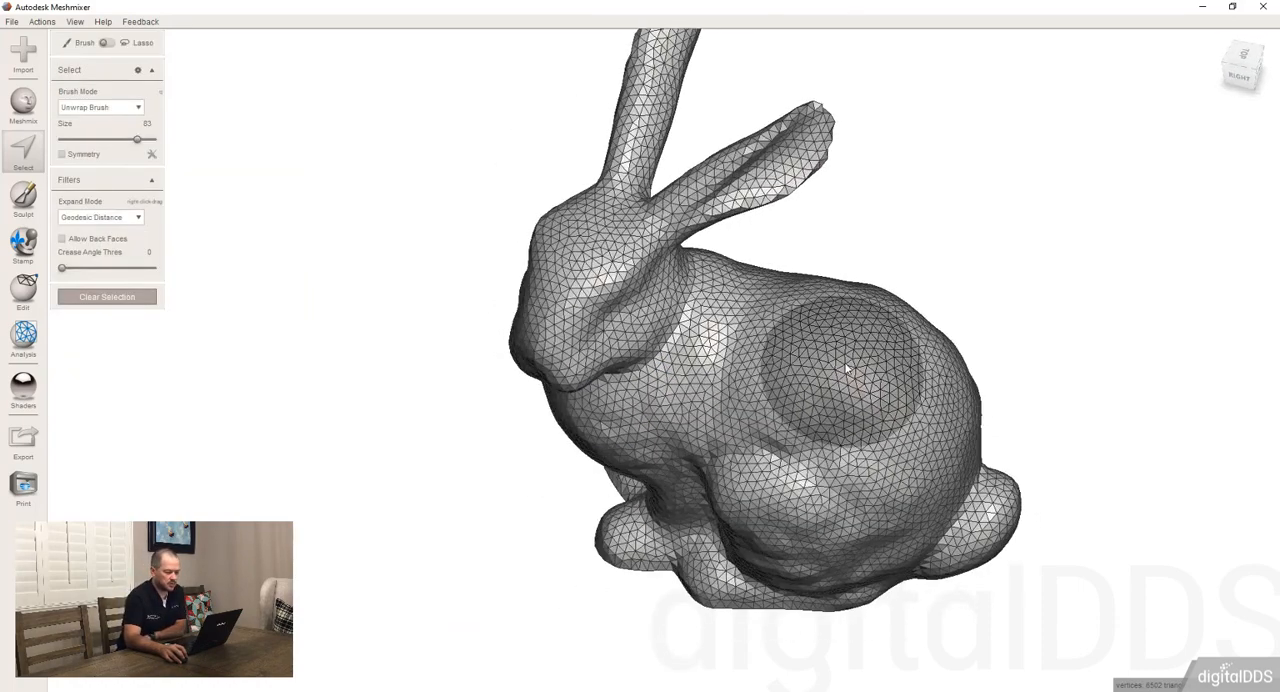
pyautogui.click(828, 352)
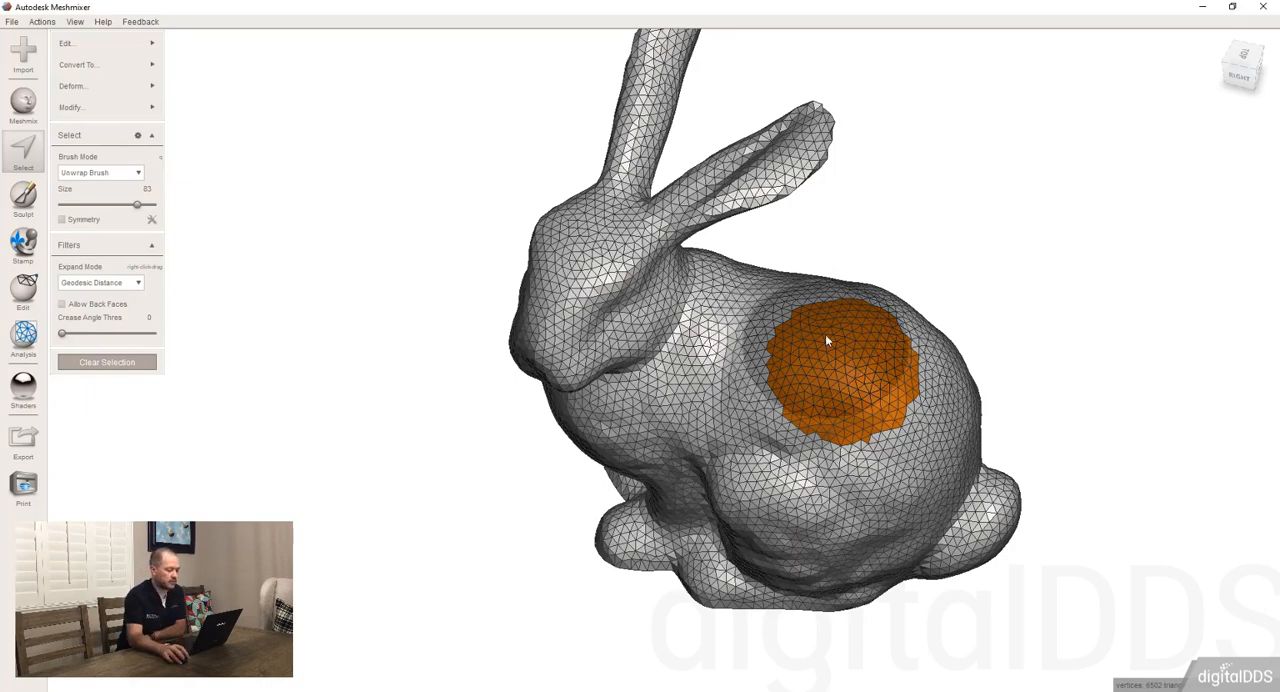
pyautogui.moveTo(729, 366); pyautogui.dragTo(668, 436, button='right')
pyautogui.scroll(4, 866, 369)
pyautogui.press('f')
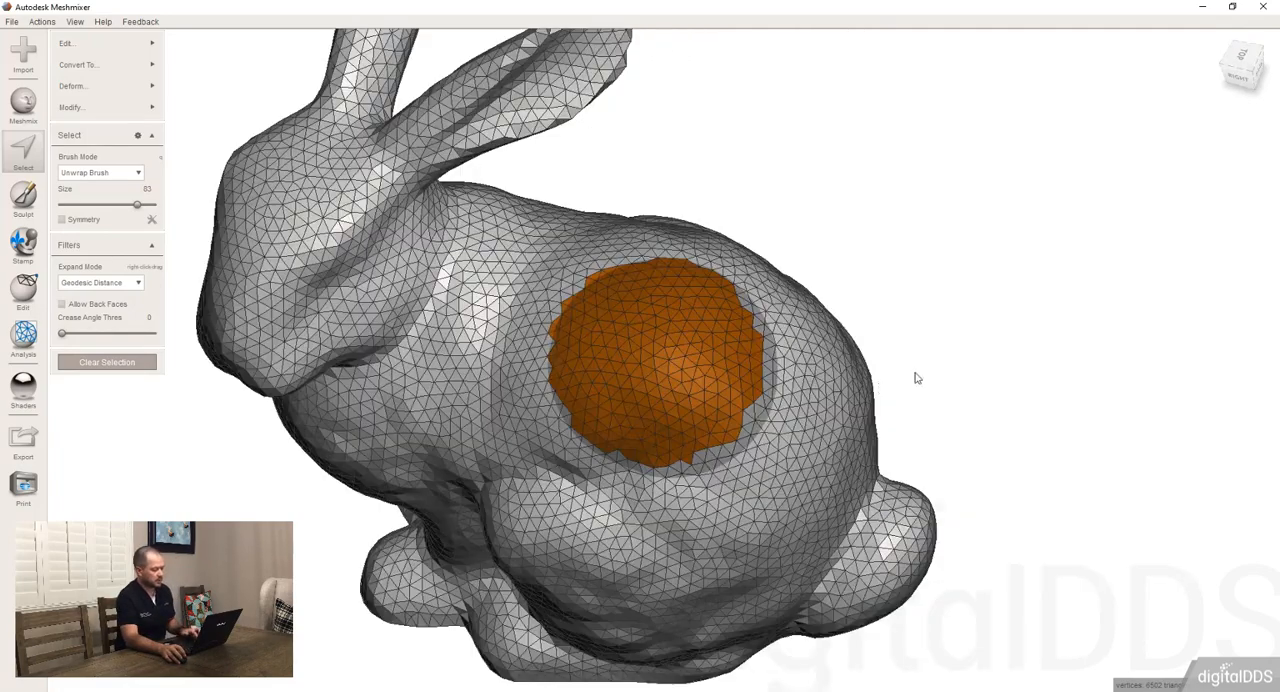
# Delete the selected flank patch, examine the opening's edge, and undo the deletion
pyautogui.scroll(5, 643, 414)
pyautogui.moveTo(631, 427); pyautogui.dragTo(1054, 389, button='right')
pyautogui.press('Delete')
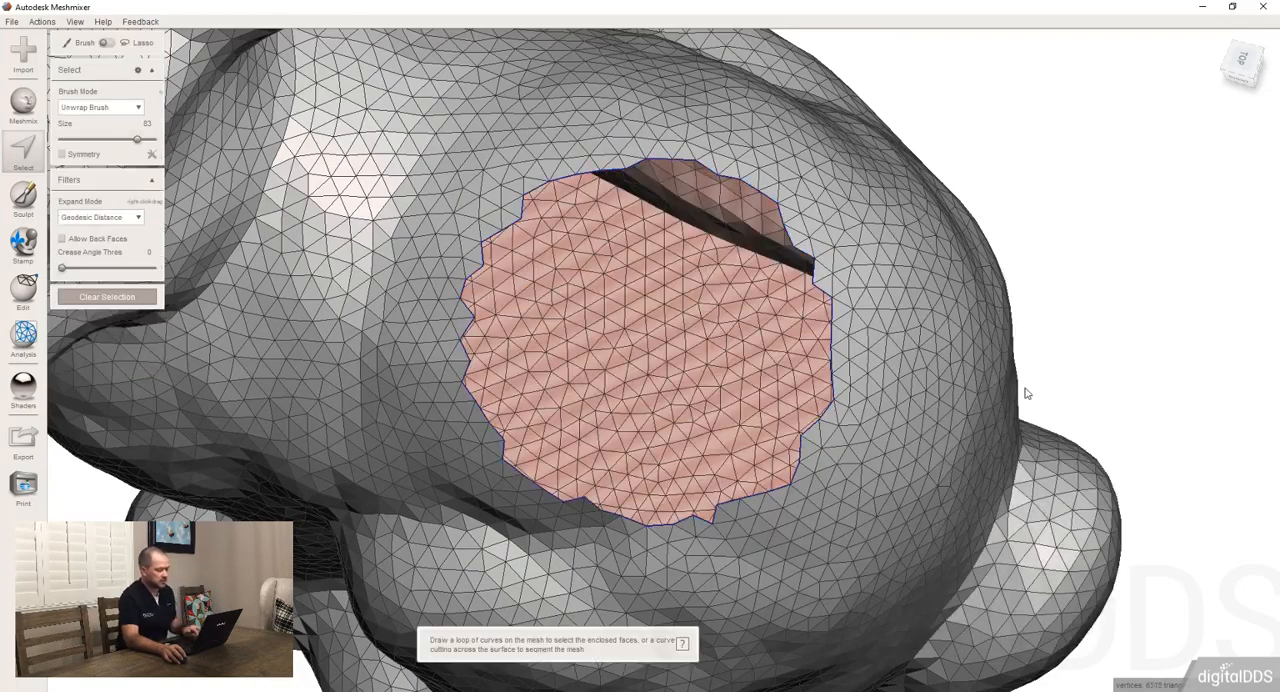
pyautogui.moveTo(931, 426)
pyautogui.mouseDown(button='right')
pyautogui.moveTo(923, 337)
pyautogui.moveTo(902, 403)
pyautogui.moveTo(920, 400)
pyautogui.mouseUp(button='right')
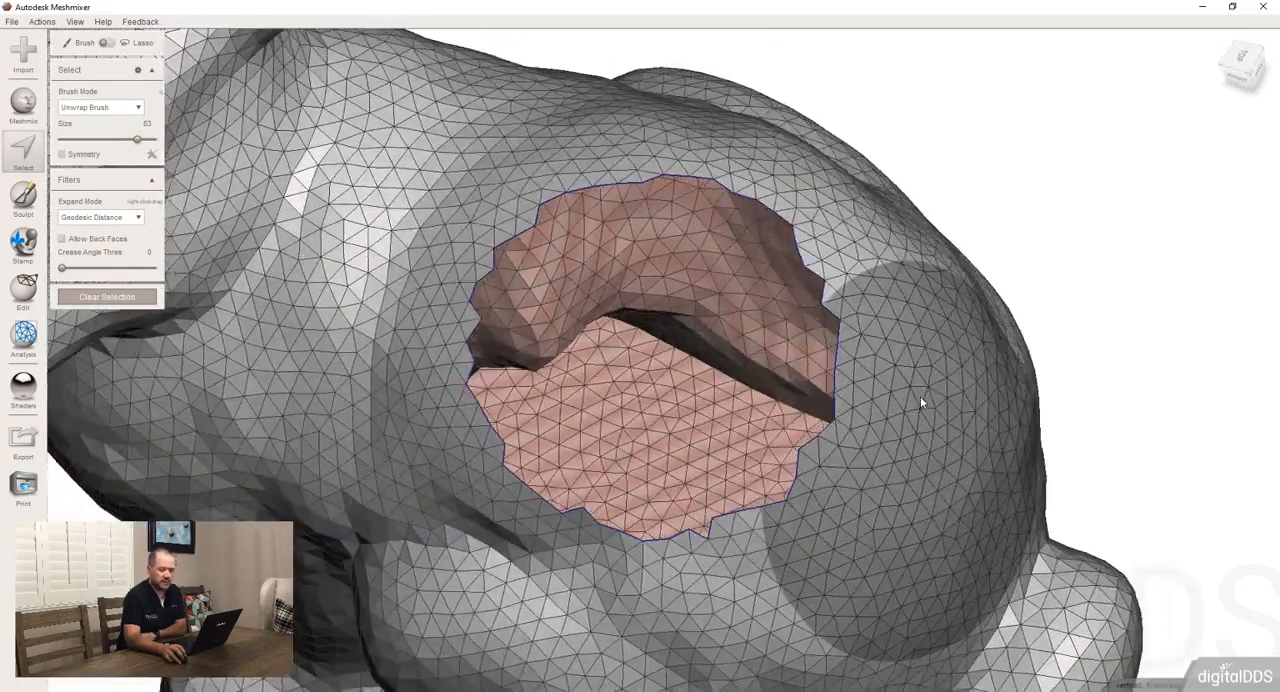
pyautogui.press('Escape')
pyautogui.hotkey('ctrl', 'z')
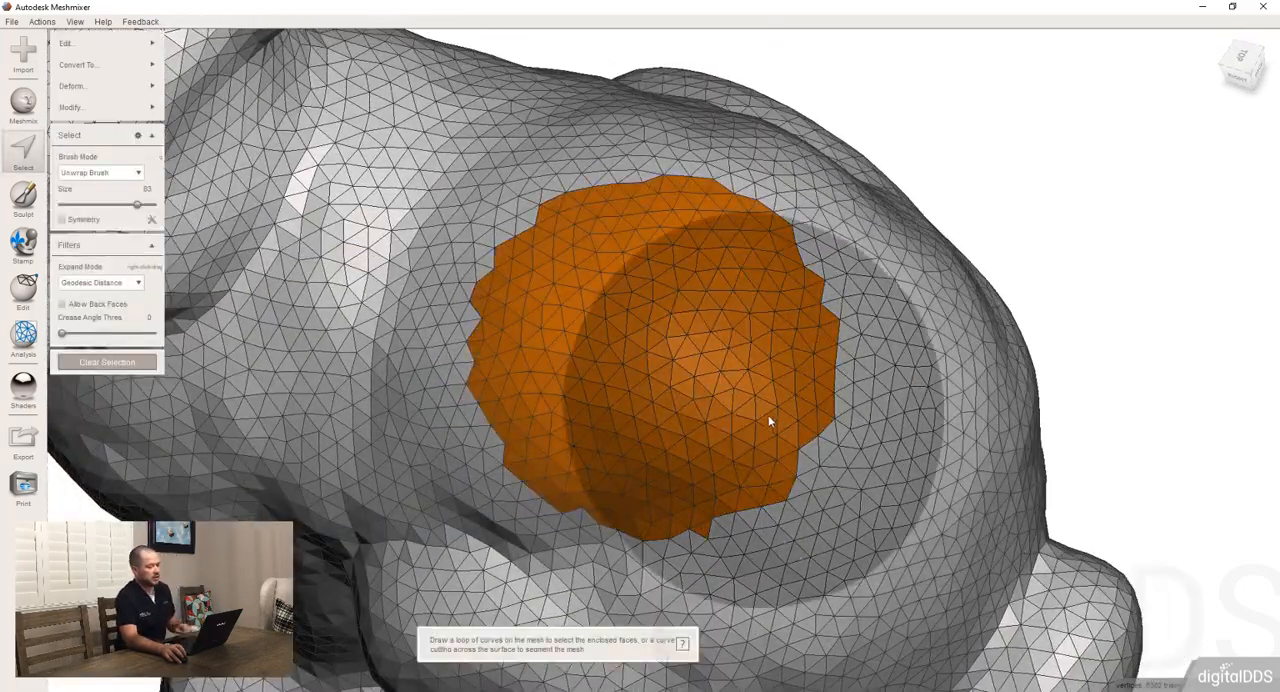
# Start Smooth Boundary on the selected flank patch and set Smoothness to 100
pyautogui.moveTo(766, 420); pyautogui.dragTo(812, 420, button='right')
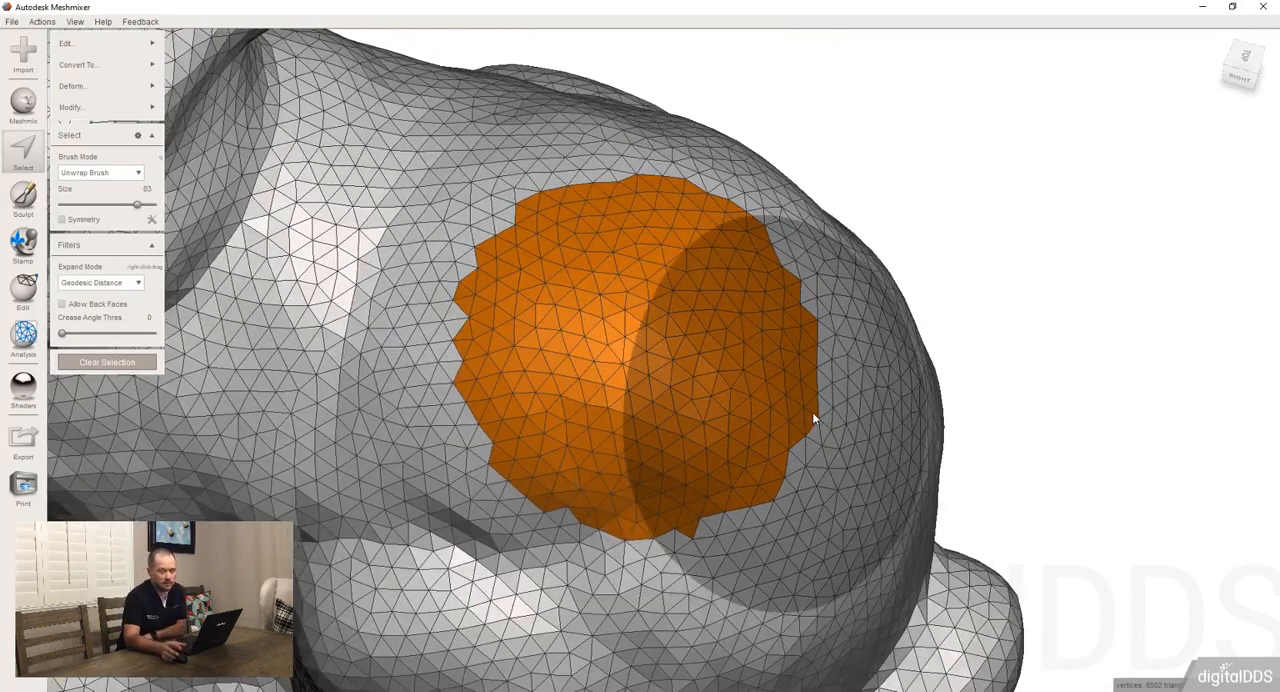
pyautogui.moveTo(141, 106)
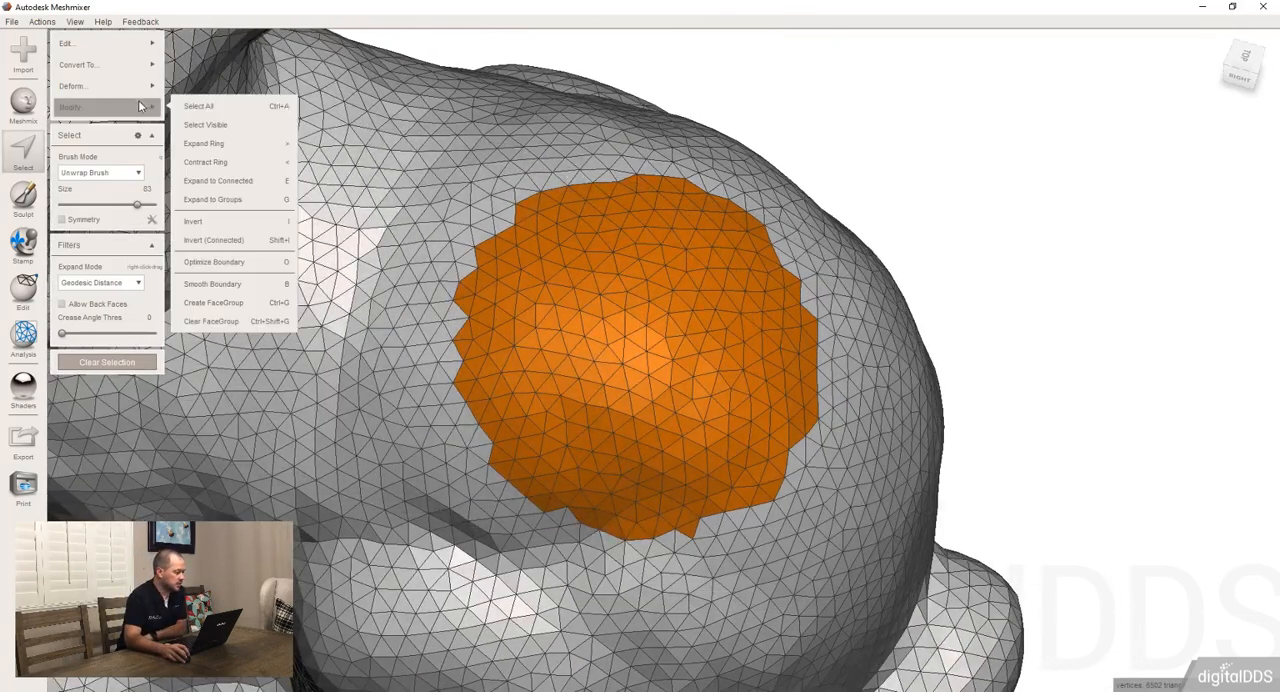
pyautogui.click(252, 290)
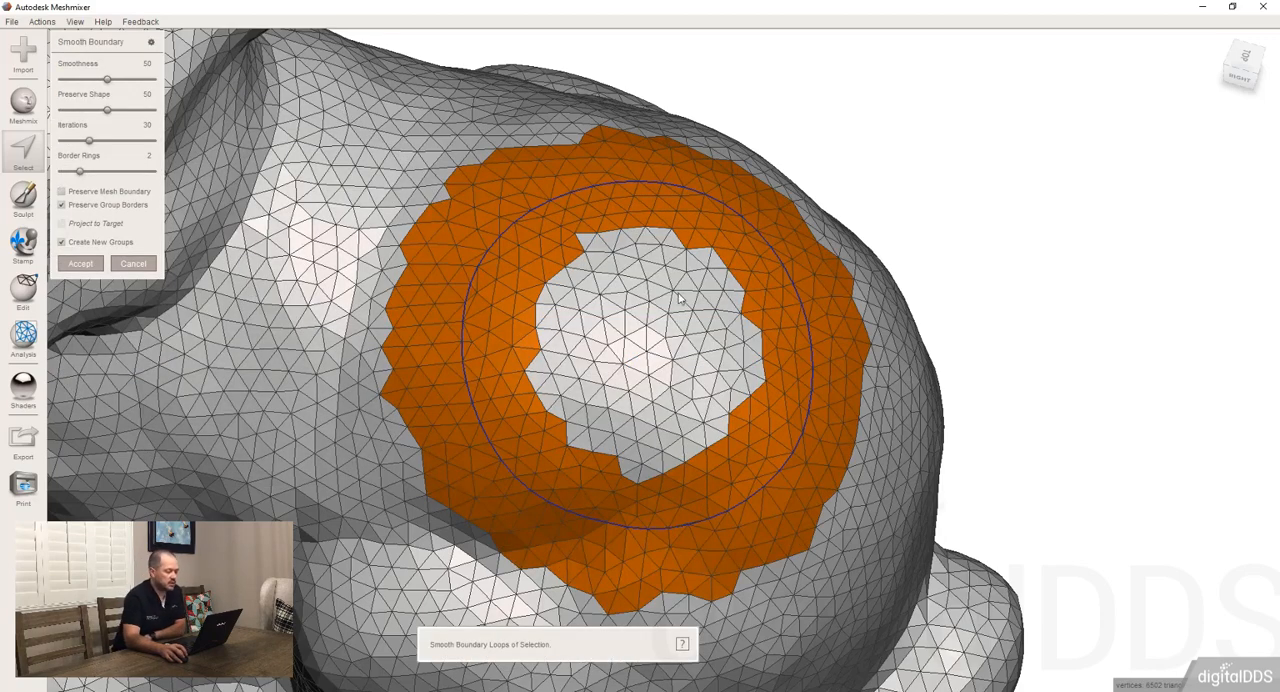
pyautogui.scroll(2, 638, 322)
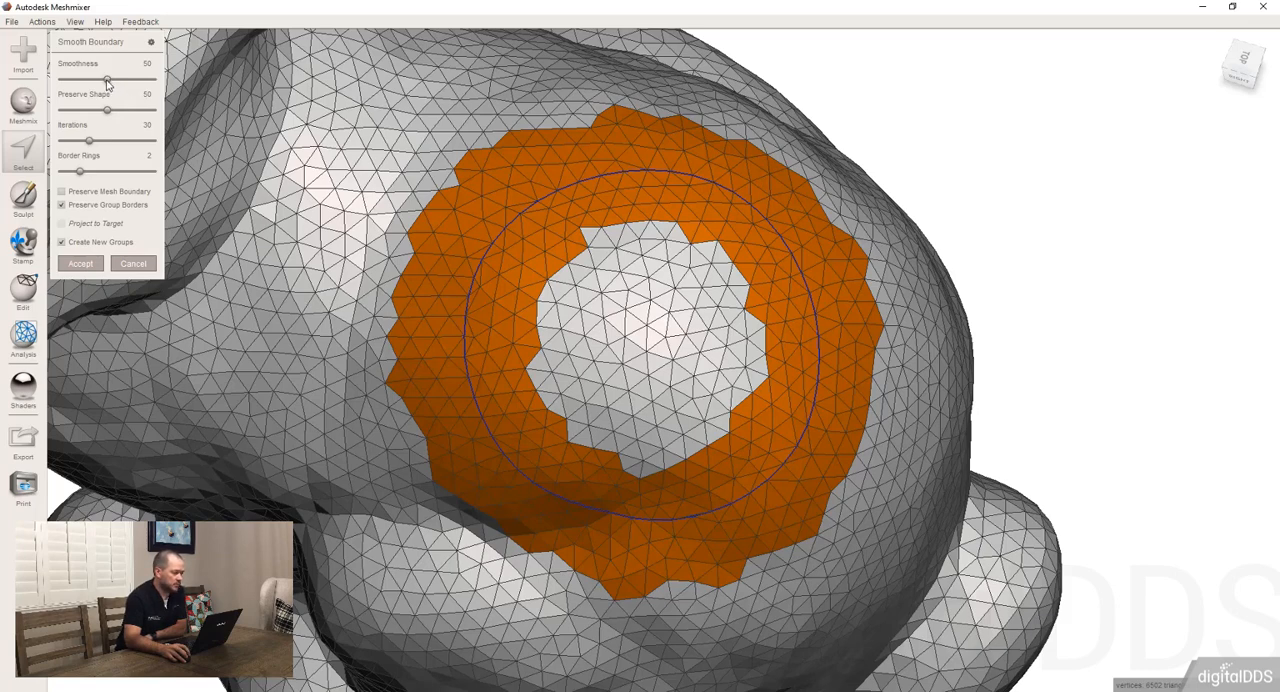
pyautogui.moveTo(107, 80); pyautogui.dragTo(172, 82)
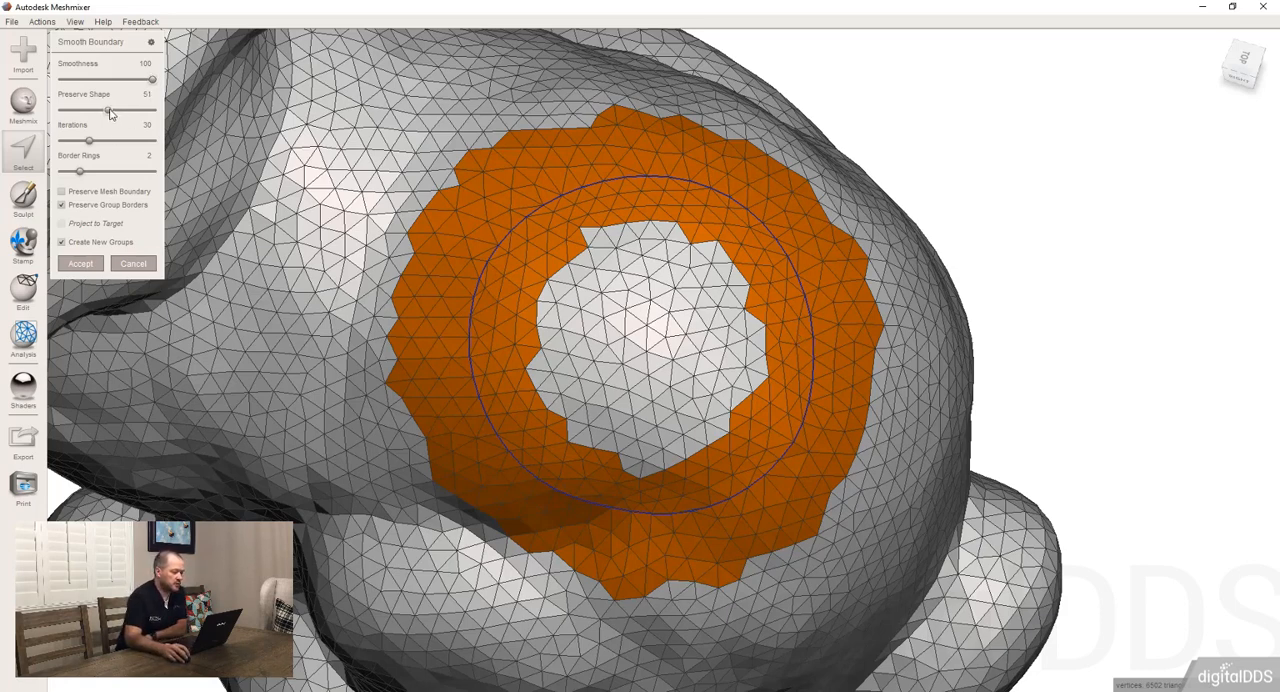
# Try Preserve Shape at 59 and 100 for the boundary loop, and set it to 0
pyautogui.moveTo(106, 112); pyautogui.dragTo(155, 84)
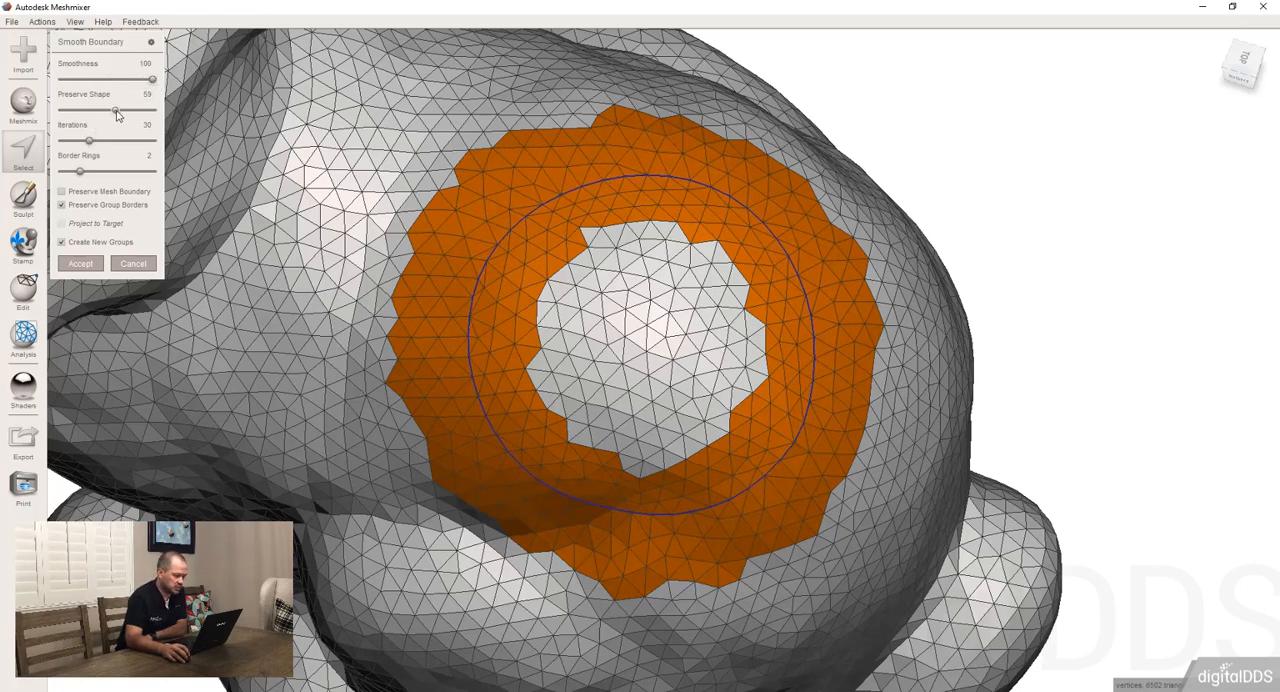
pyautogui.moveTo(118, 110); pyautogui.dragTo(176, 114)
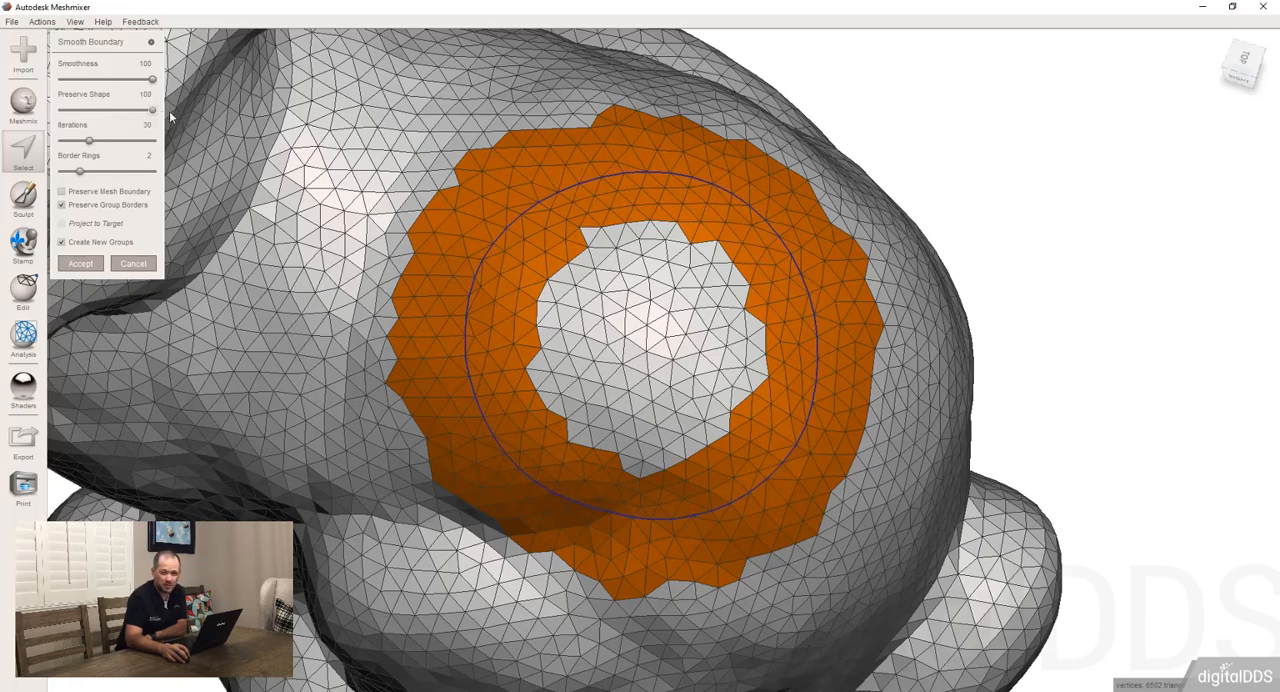
pyautogui.moveTo(152, 110); pyautogui.dragTo(58, 111)
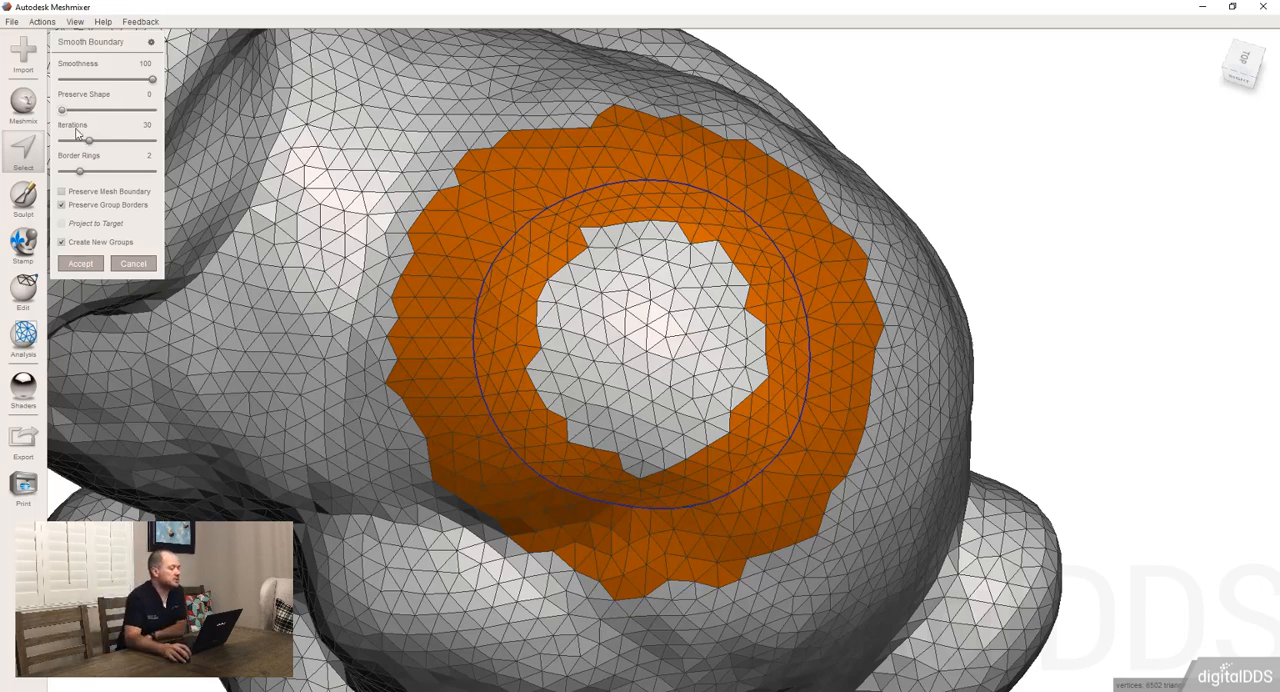
# Try 46 smoothing iterations, reduce them to 5, and accept the smoothed boundary
pyautogui.moveTo(90, 145)
pyautogui.mouseDown()
pyautogui.moveTo(179, 147)
pyautogui.moveTo(72, 160)
pyautogui.moveTo(96, 157)
pyautogui.mouseUp()
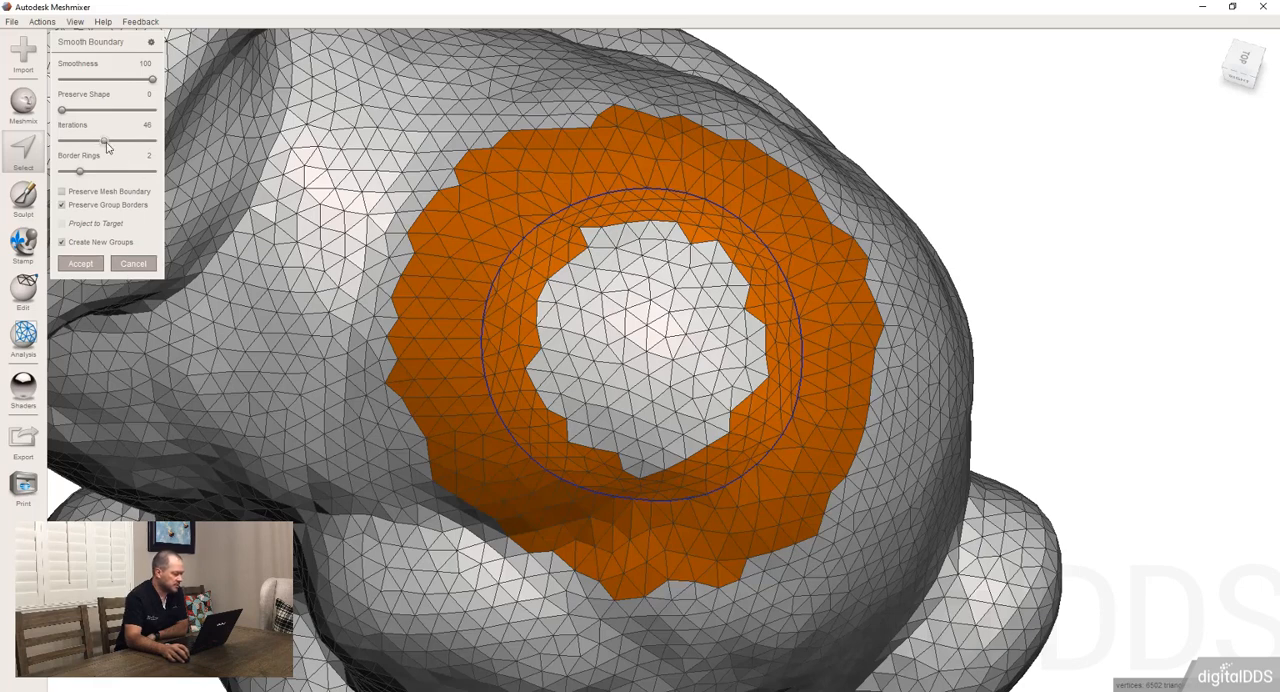
pyautogui.moveTo(104, 141); pyautogui.dragTo(66, 143)
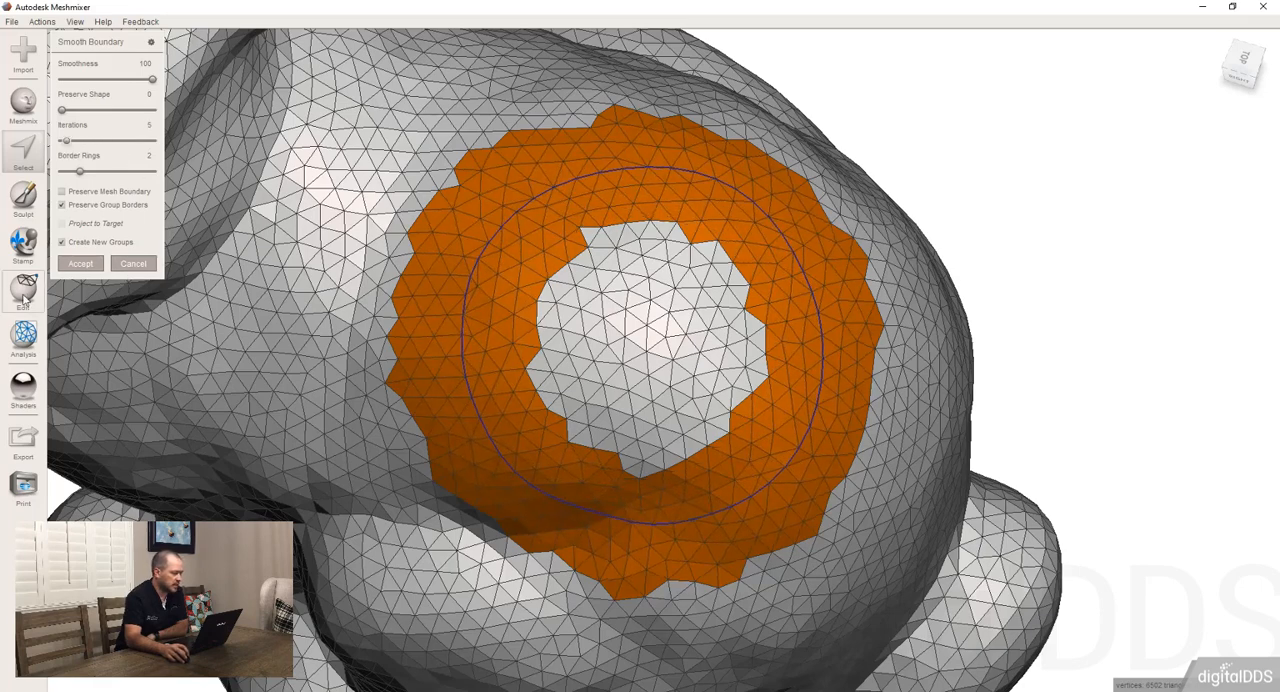
pyautogui.click(80, 263)
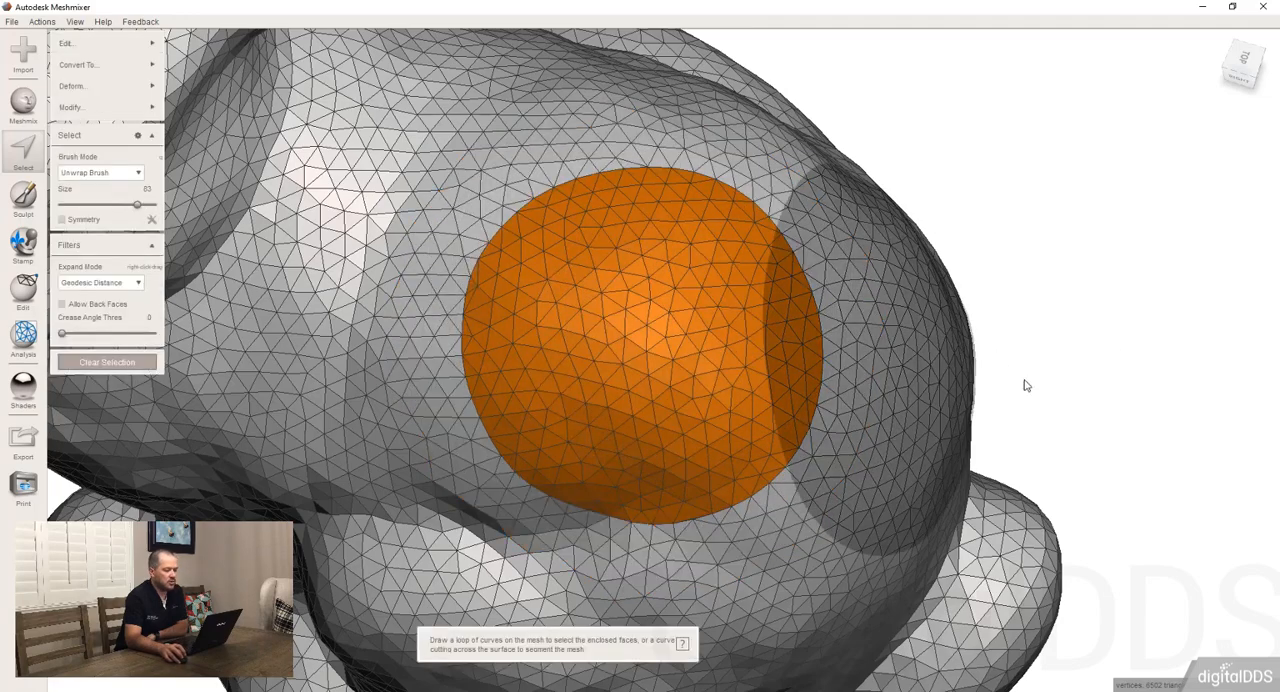
# Delete the patch with the smoothed boundary, inspect the rim of the hole, and undo the deletion
pyautogui.moveTo(1023, 383); pyautogui.dragTo(828, 535, button='right')
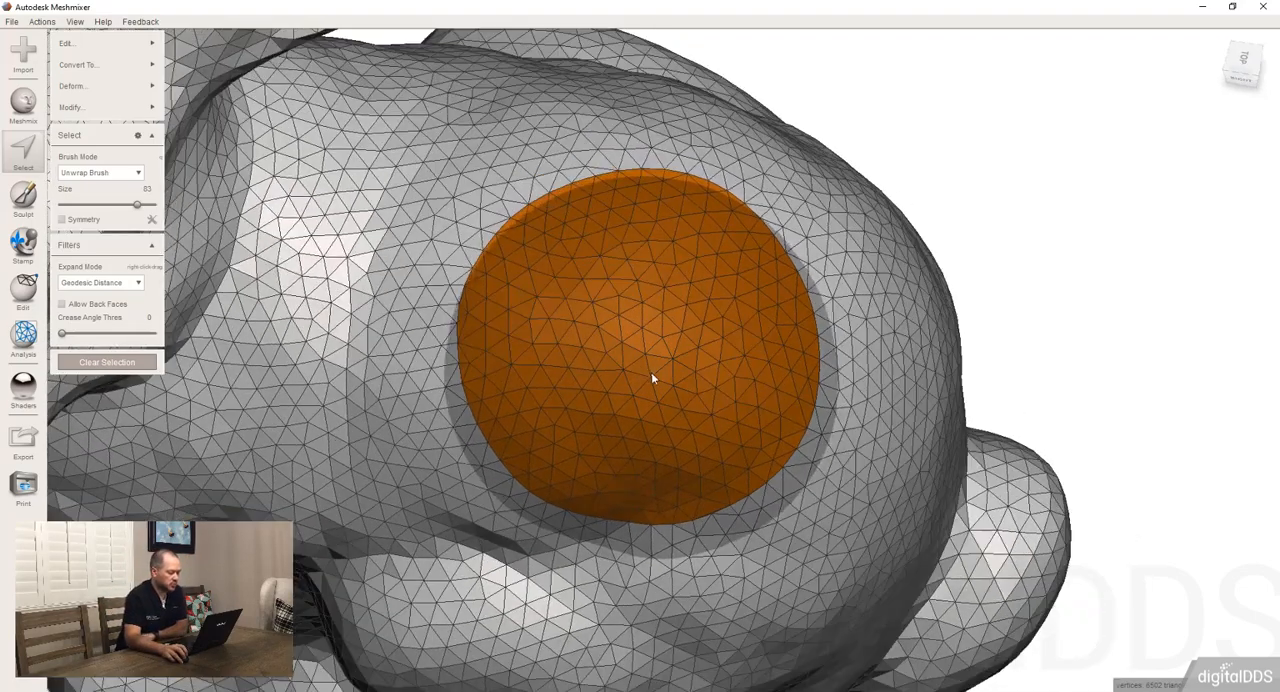
pyautogui.press('Delete')
pyautogui.moveTo(705, 405); pyautogui.dragTo(680, 350, button='right')
pyautogui.press('Escape')
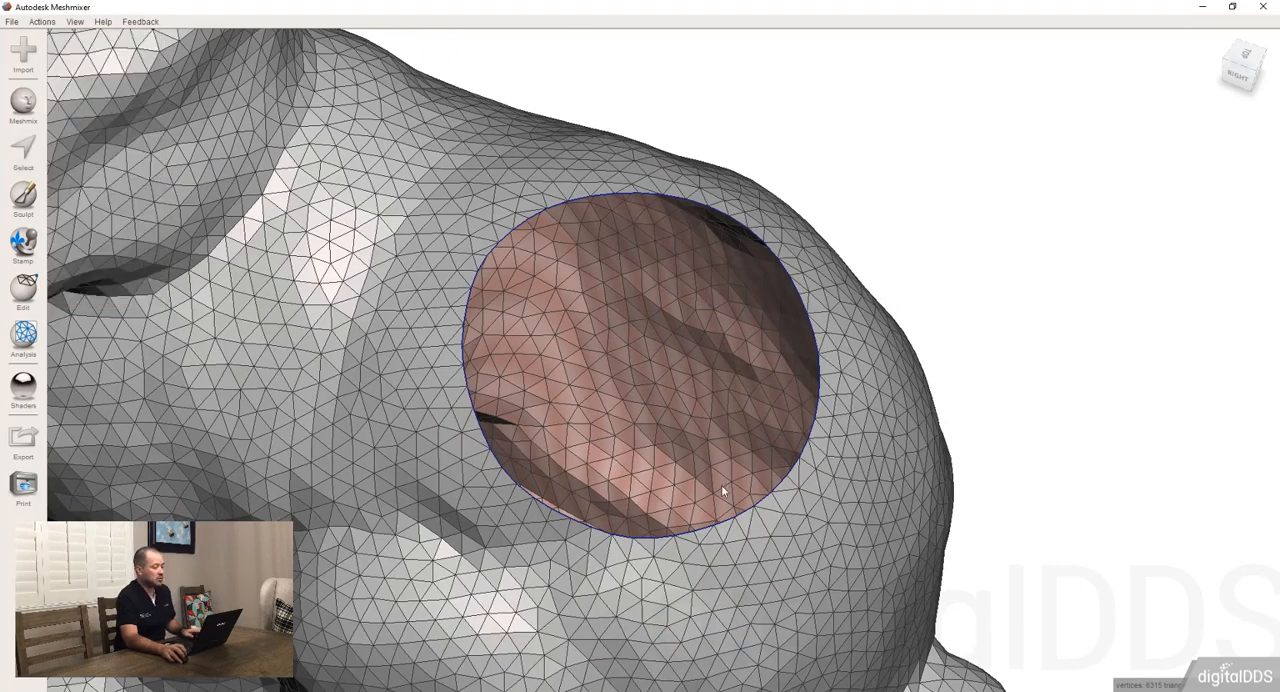
pyautogui.hotkey('ctrl', 'z')
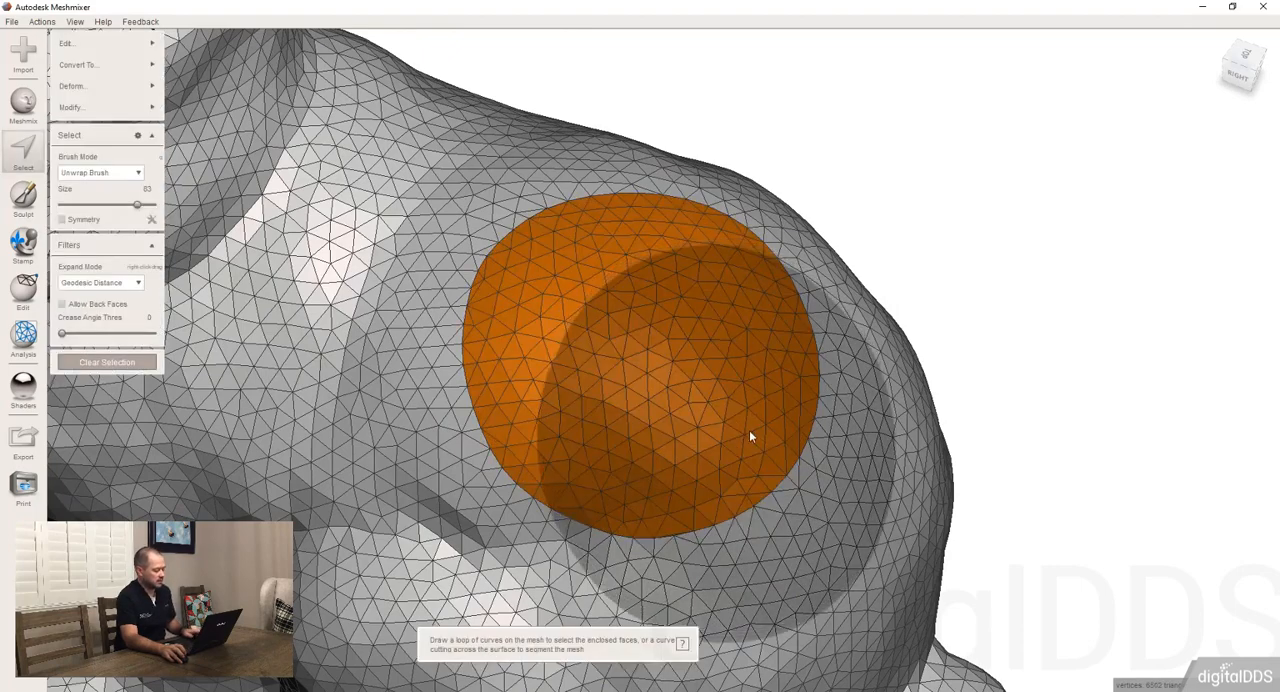
# Transform the smoothed patch, pull it straight outward from the bunny's back into a tall block, and accept
pyautogui.press('t')
pyautogui.moveTo(756, 440); pyautogui.dragTo(692, 371, button='right')
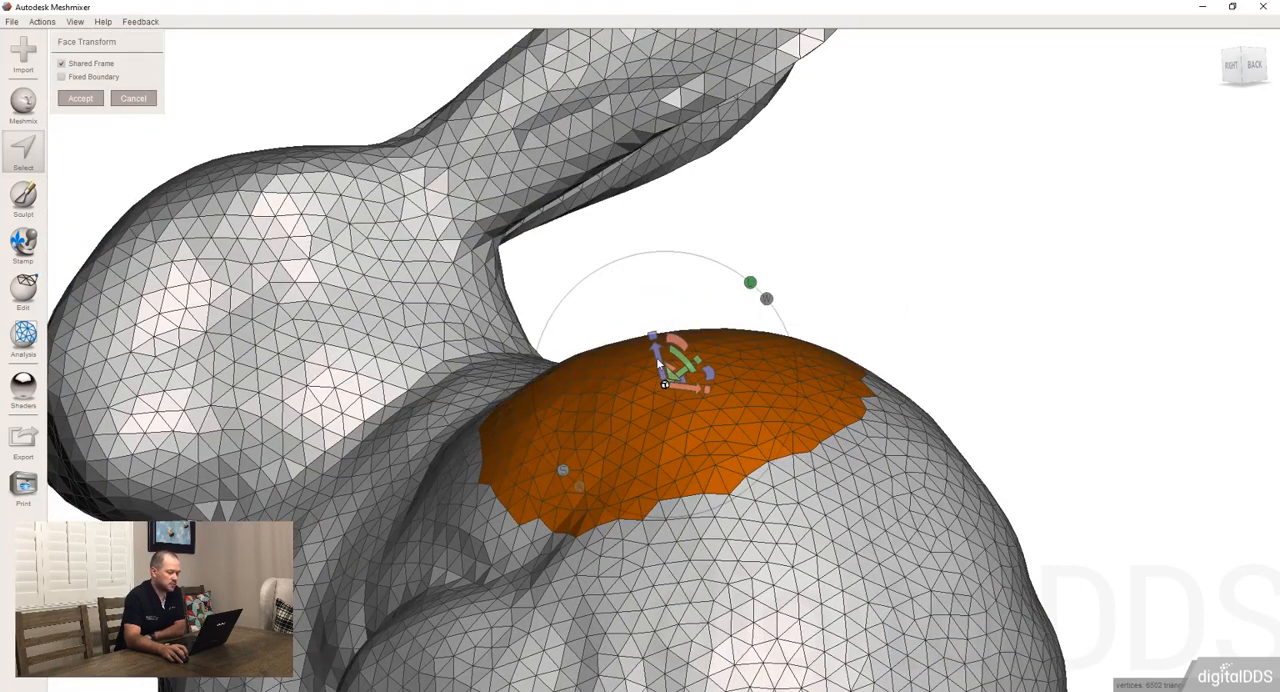
pyautogui.moveTo(656, 343); pyautogui.dragTo(602, 154)
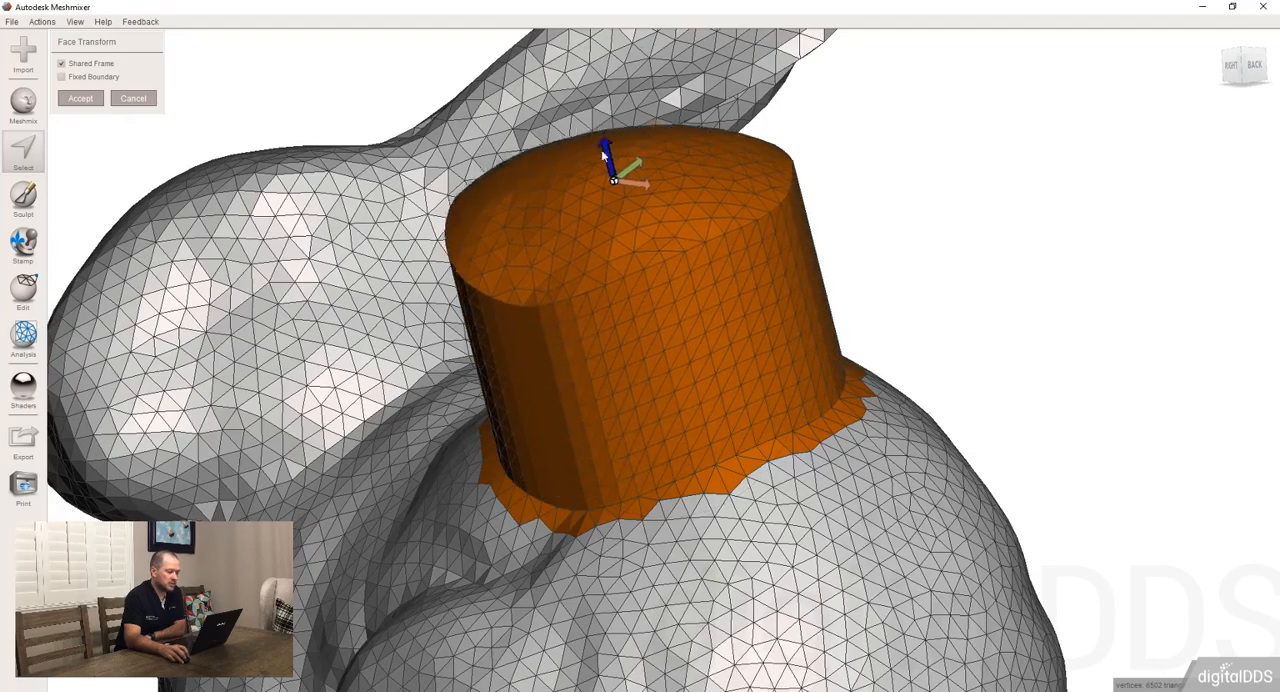
pyautogui.click(80, 98)
pyautogui.moveTo(940, 286)
pyautogui.mouseDown(button='right')
pyautogui.moveTo(708, 417)
pyautogui.moveTo(780, 417)
pyautogui.mouseUp(button='right')
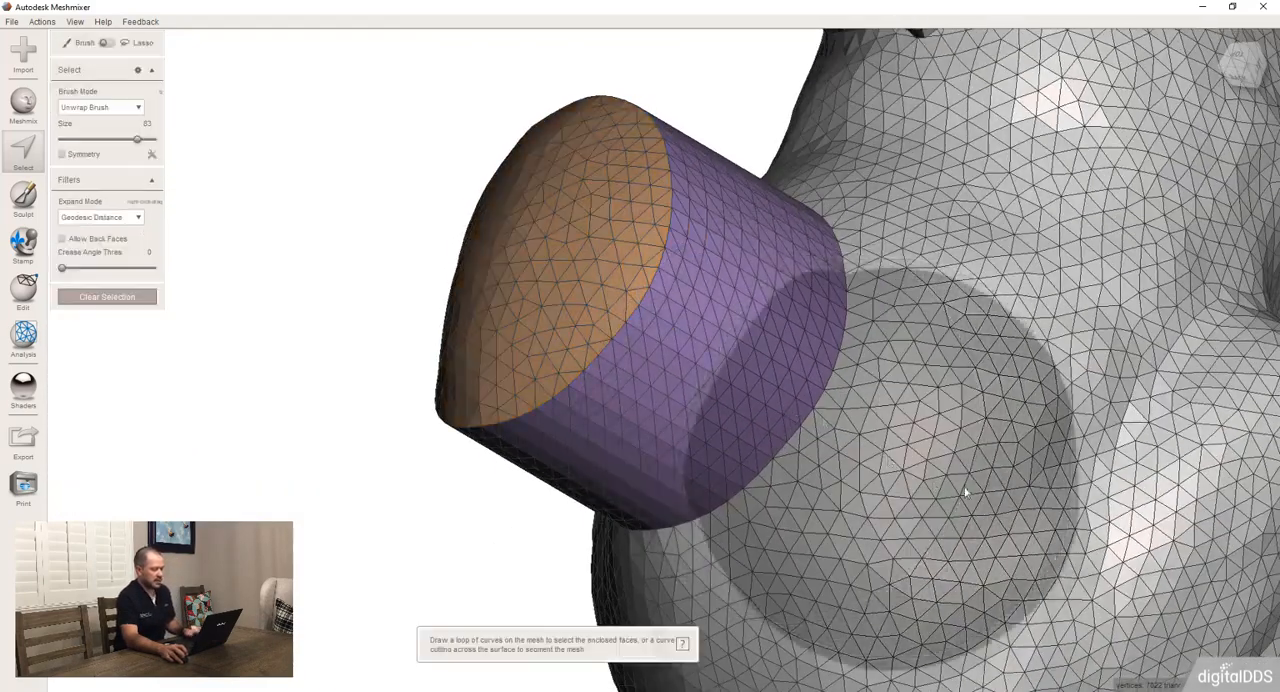
# Brush-select an unsmoothed round patch elsewhere on the back, pull it outward with Face Transform, and accept
pyautogui.click(1070, 464)
pyautogui.moveTo(941, 571); pyautogui.dragTo(966, 403, button='right')
pyautogui.press('t')
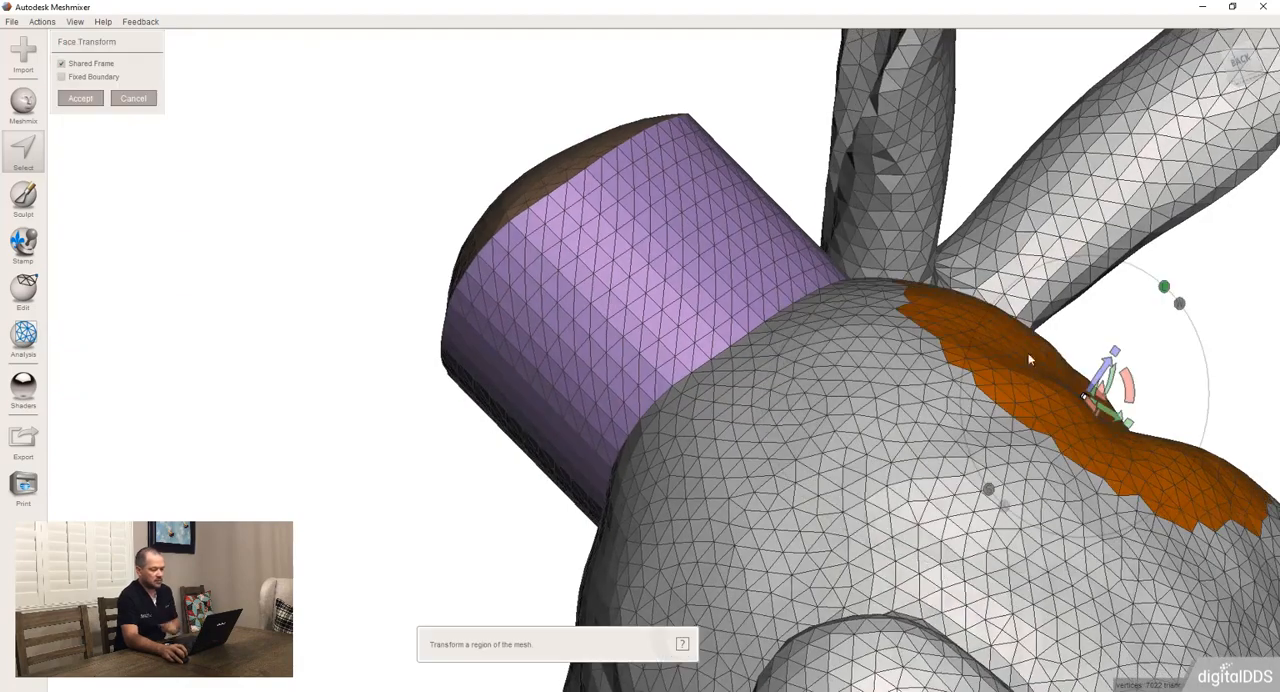
pyautogui.moveTo(1107, 373)
pyautogui.mouseDown()
pyautogui.moveTo(1210, 266)
pyautogui.moveTo(1250, 190)
pyautogui.mouseUp()
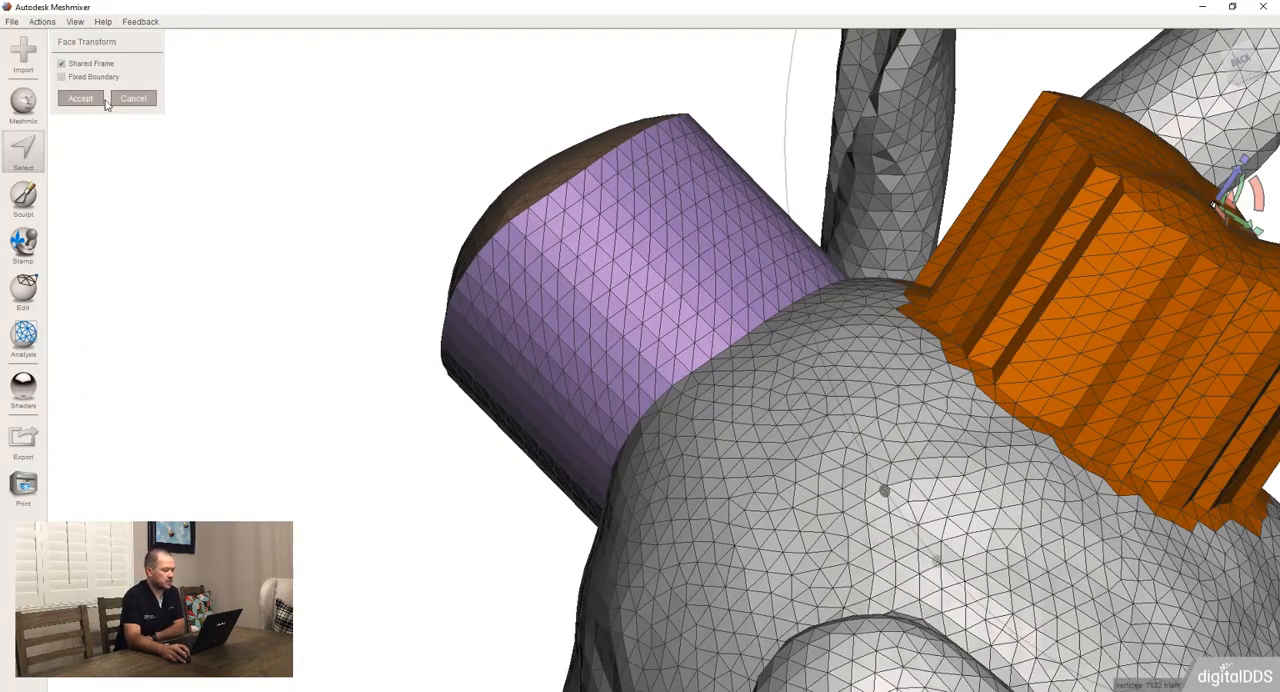
pyautogui.click(80, 98)
# Compare the side walls of the two pulled-out blocks, undo both extrusions, and cancel the remaining Face Transform
pyautogui.moveTo(735, 357); pyautogui.dragTo(767, 376, button='right')
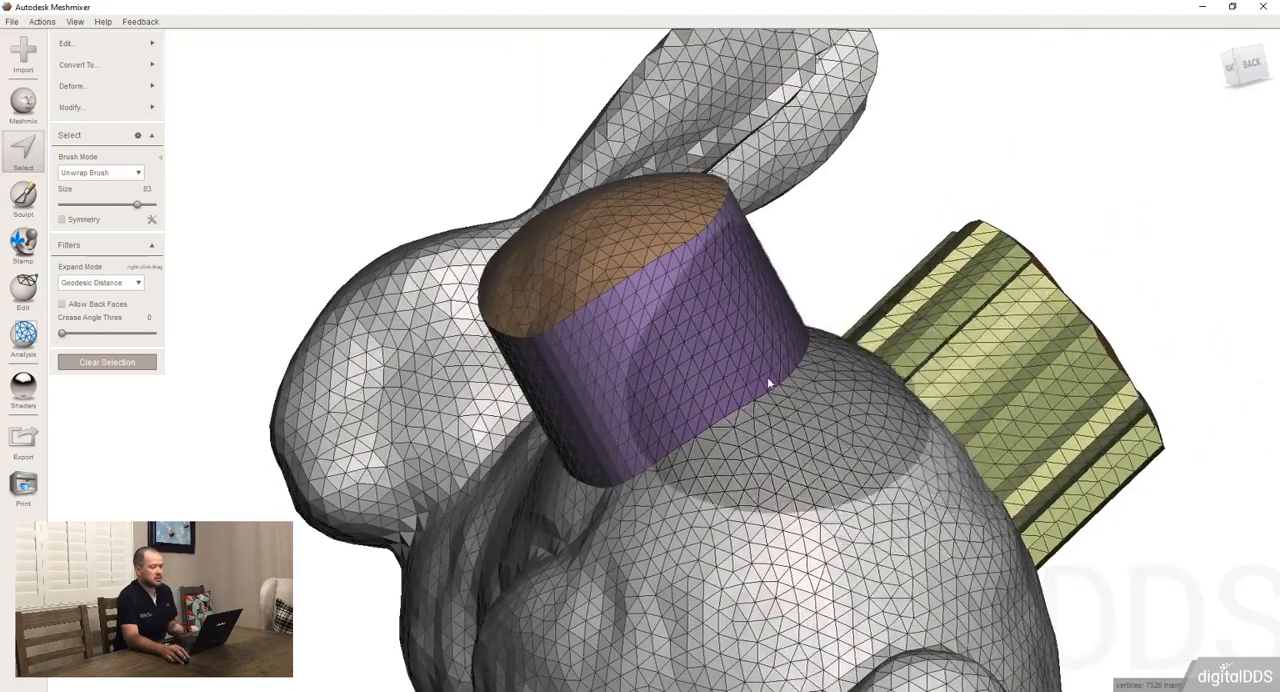
pyautogui.scroll(-5, 767, 376)
pyautogui.moveTo(750, 570); pyautogui.dragTo(720, 566, button='right')
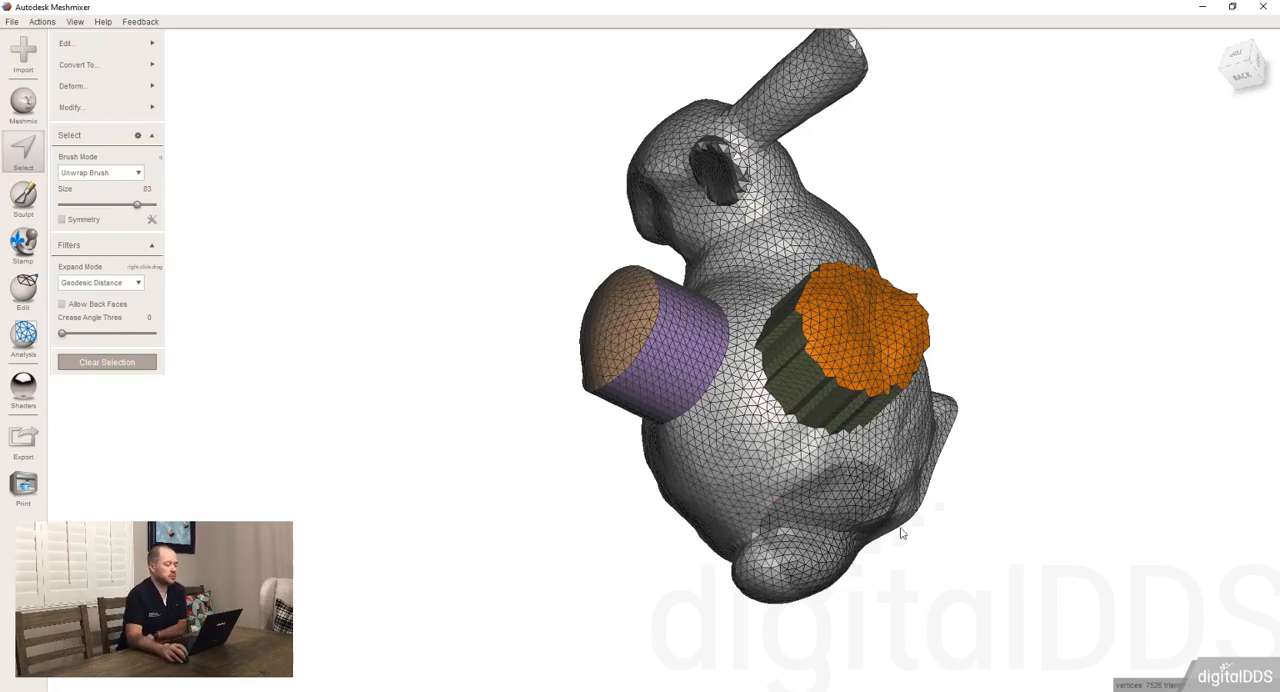
pyautogui.moveTo(806, 402); pyautogui.dragTo(816, 273, button='right')
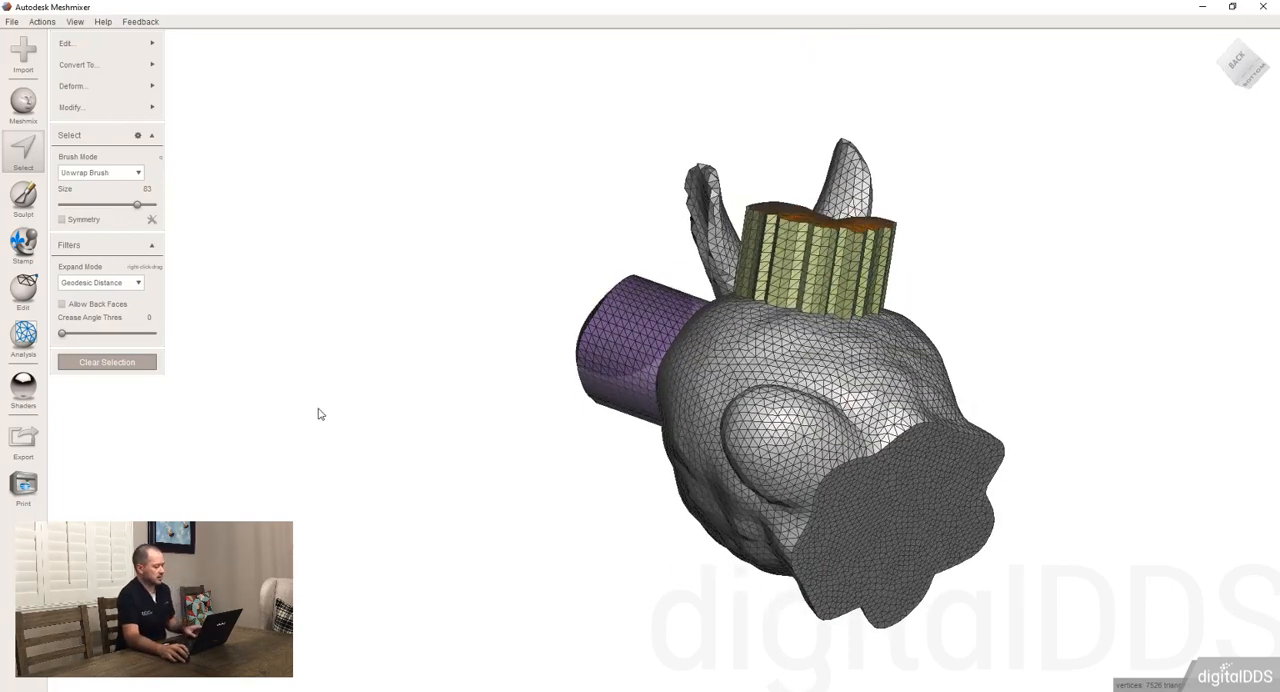
pyautogui.hotkey('ctrl', 'z')
pyautogui.hotkey('ctrl', 'z')
pyautogui.hotkey('ctrl', 'z')
pyautogui.hotkey('ctrl', 'z')
pyautogui.hotkey('ctrl', 'z')
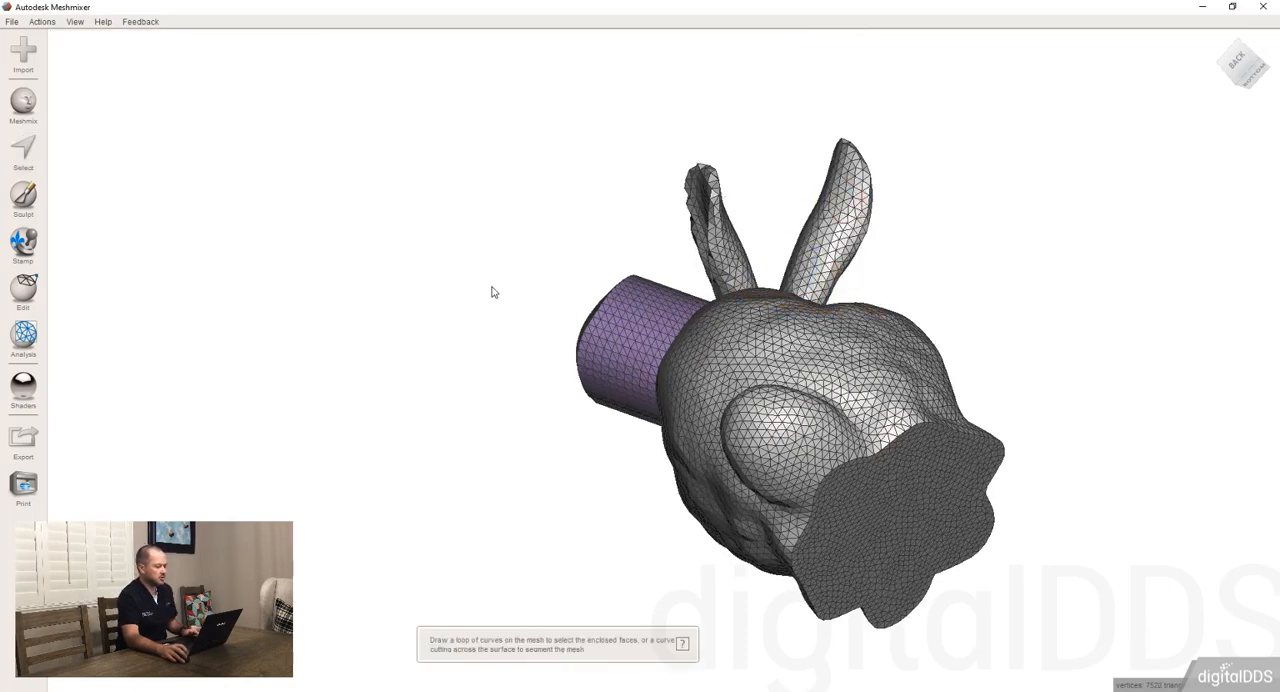
pyautogui.hotkey('ctrl', 'z')
pyautogui.hotkey('ctrl', 'z')
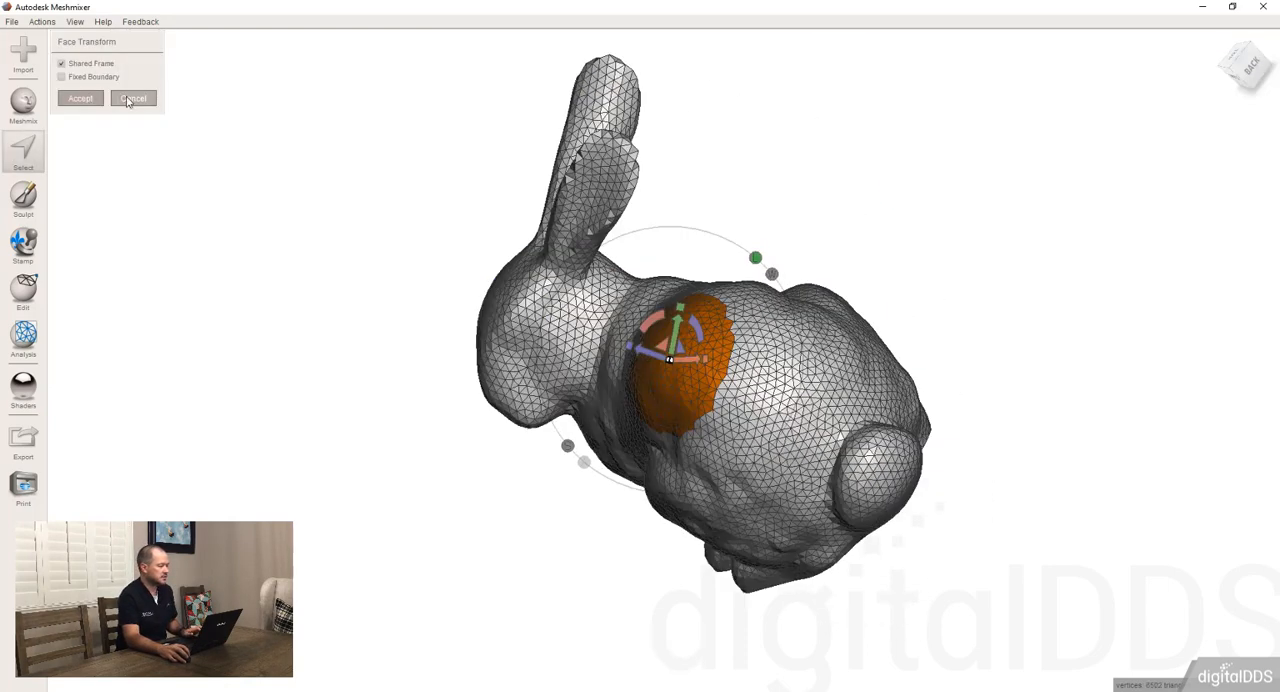
pyautogui.click(129, 99)
# Create a face group from the smoothed patch on the bunny's back
pyautogui.moveTo(757, 376); pyautogui.dragTo(883, 317, button='right')
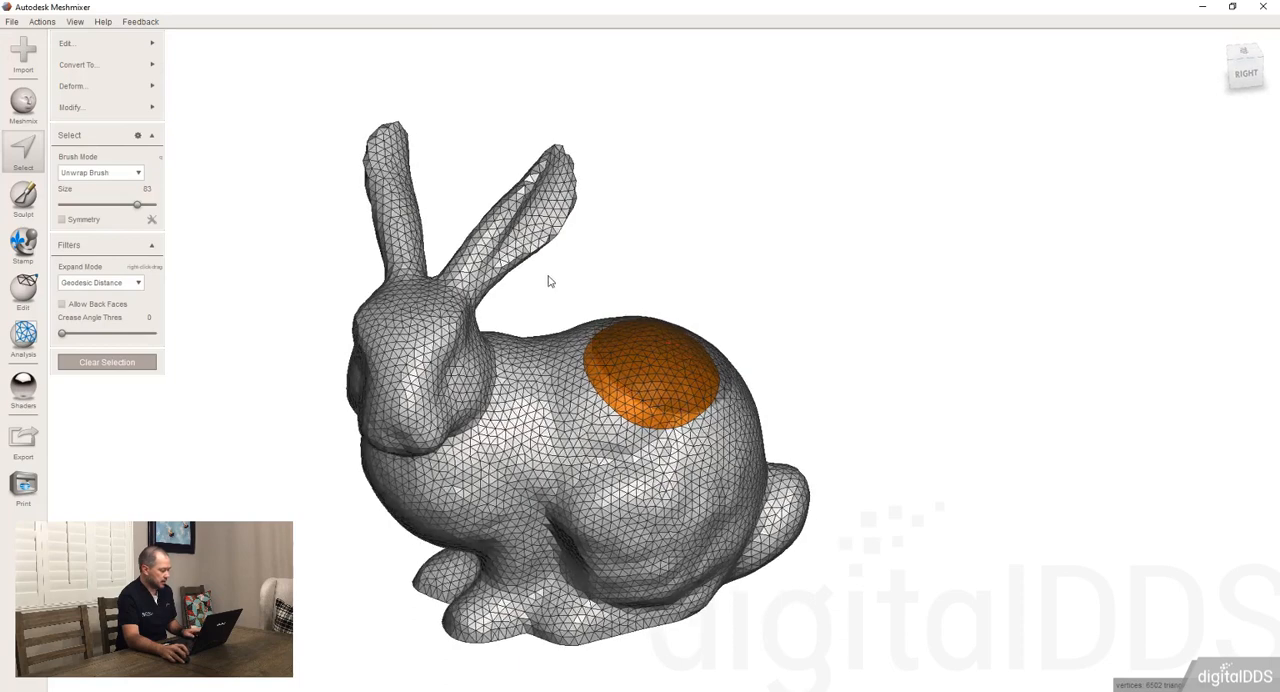
pyautogui.hotkey('ctrl', 'g')
pyautogui.moveTo(608, 461); pyautogui.dragTo(632, 464, button='right')
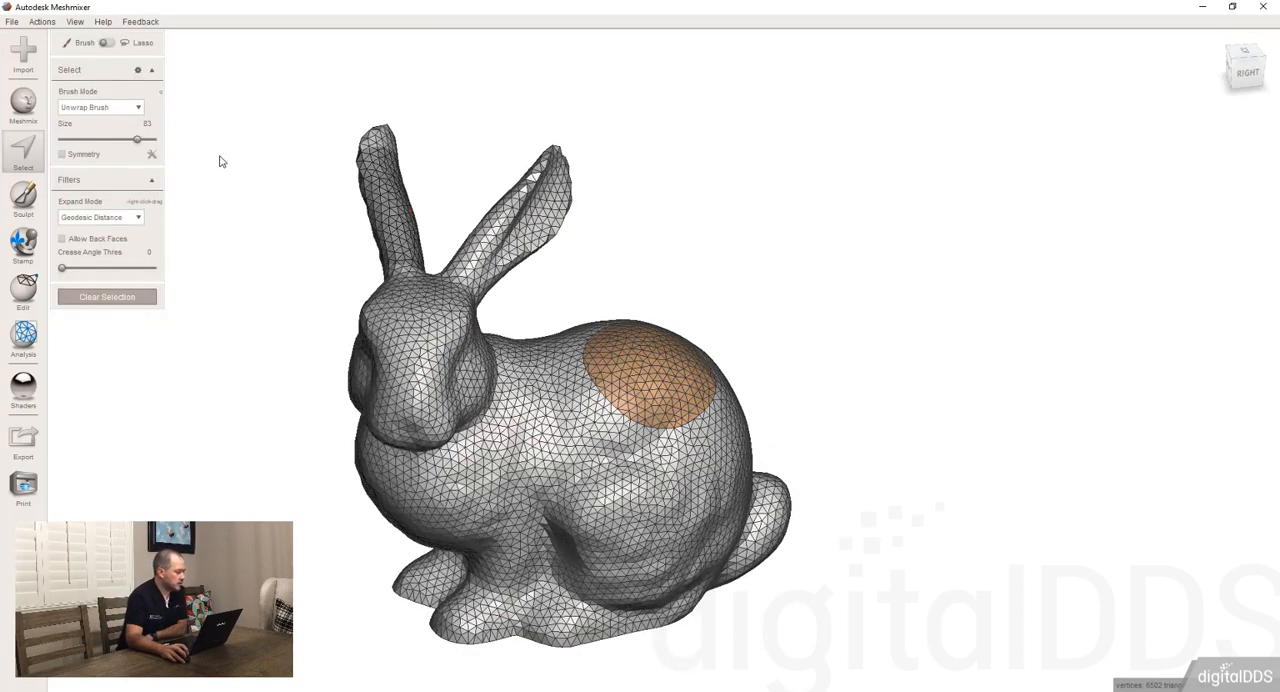
pyautogui.click(541, 500)
pyautogui.click(136, 111)
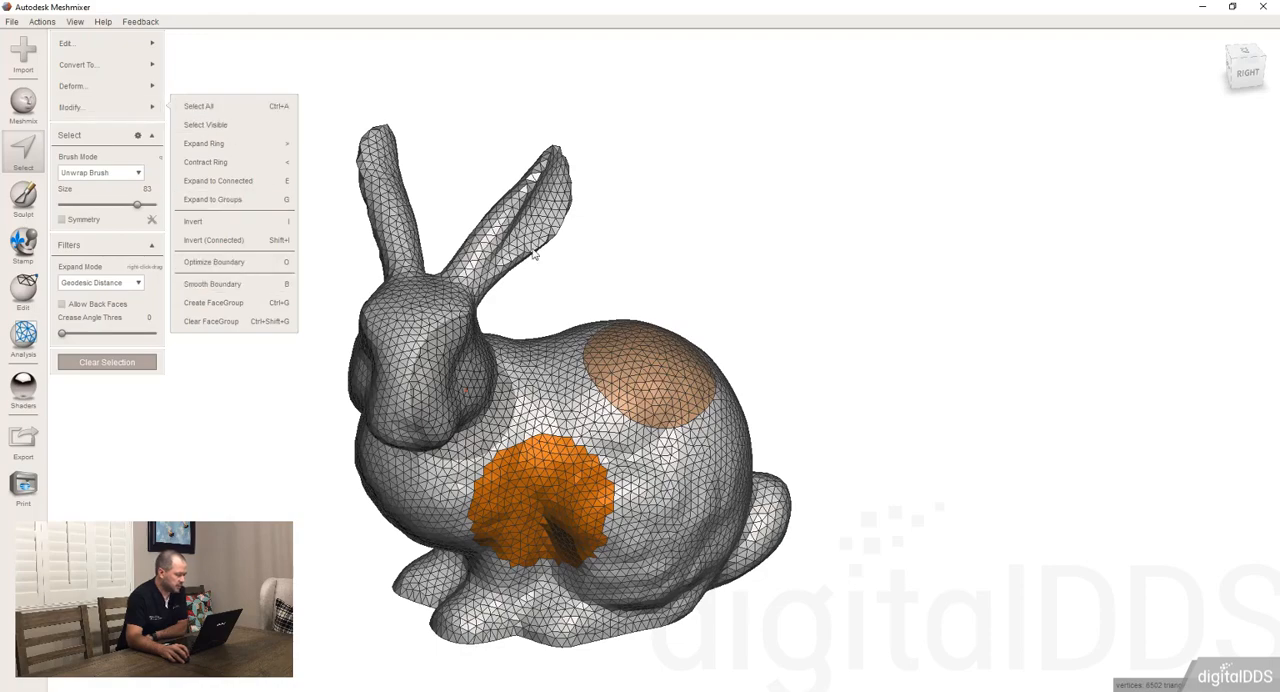
pyautogui.press('Escape')
# Reduce the brush size to 28 and paint a thin band of selected faces across the front of the neck
pyautogui.moveTo(437, 450); pyautogui.dragTo(385, 330, button='right')
pyautogui.scroll(3, 390, 420)
pyautogui.moveTo(430, 432); pyautogui.dragTo(676, 362, button='middle')
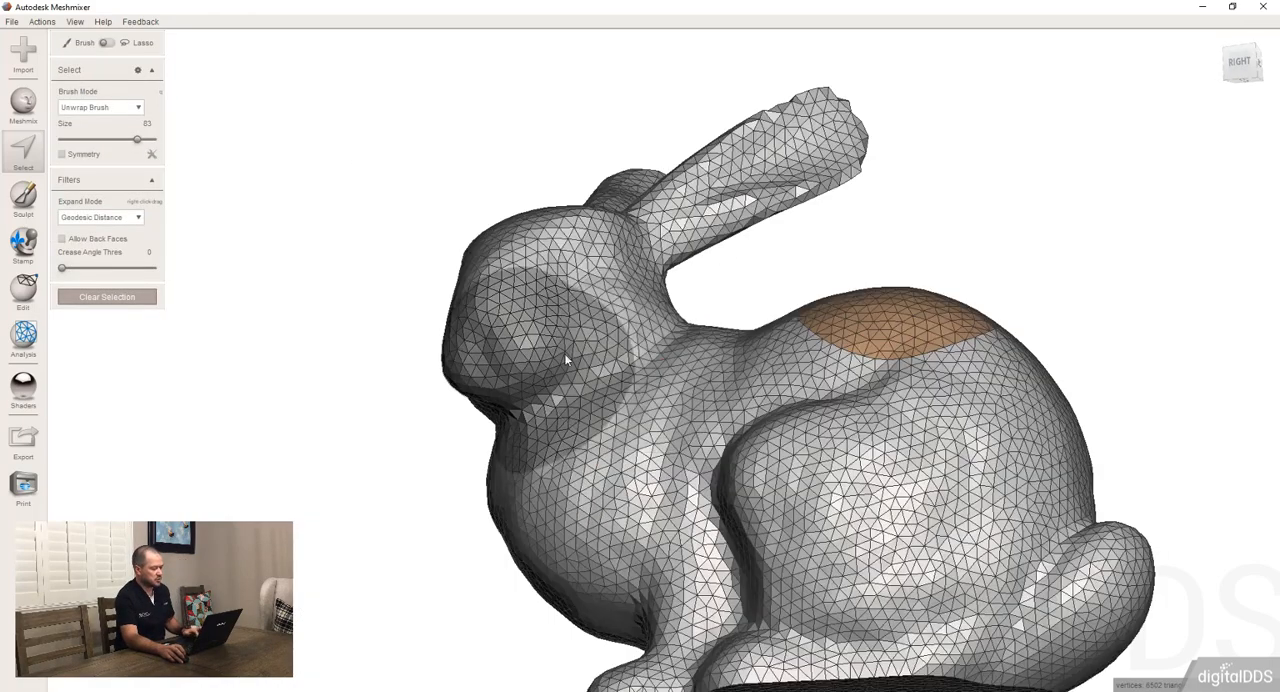
pyautogui.scroll(3, 568, 370)
pyautogui.moveTo(588, 465); pyautogui.dragTo(612, 376, button='right')
pyautogui.press('[')
pyautogui.press('[')
pyautogui.press('[')
pyautogui.press('[')
pyautogui.press('[')
pyautogui.press('[')
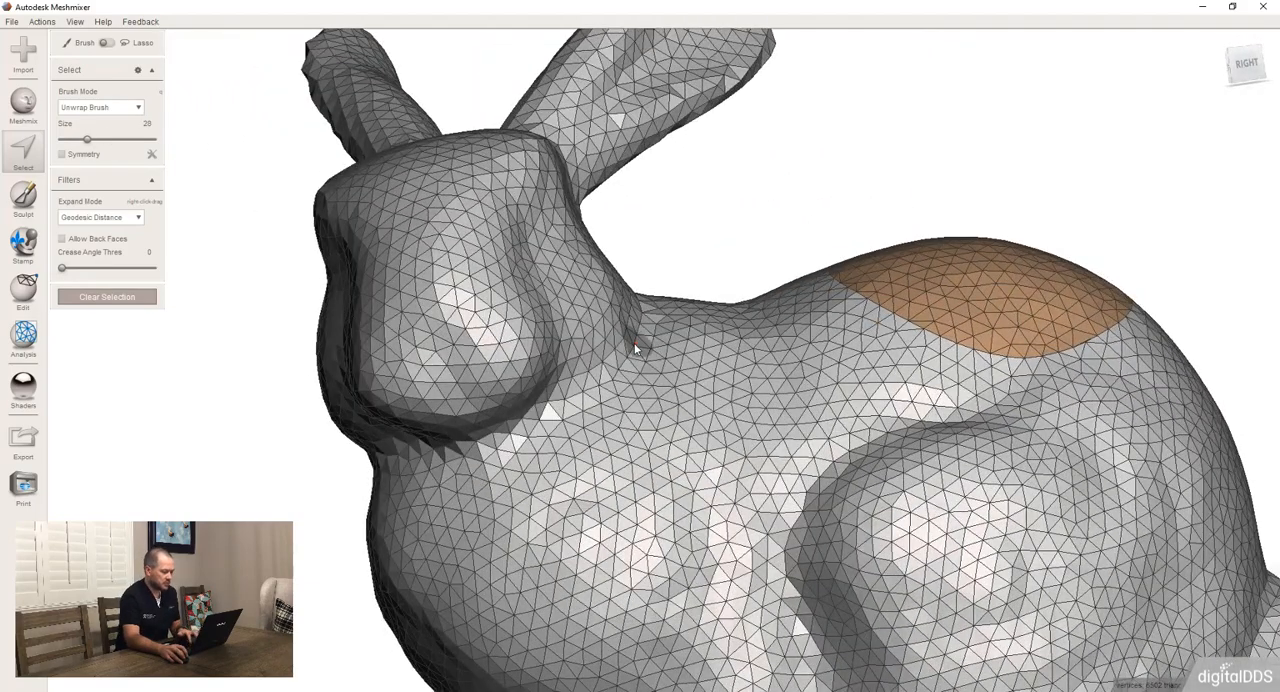
pyautogui.moveTo(628, 334); pyautogui.dragTo(561, 418)
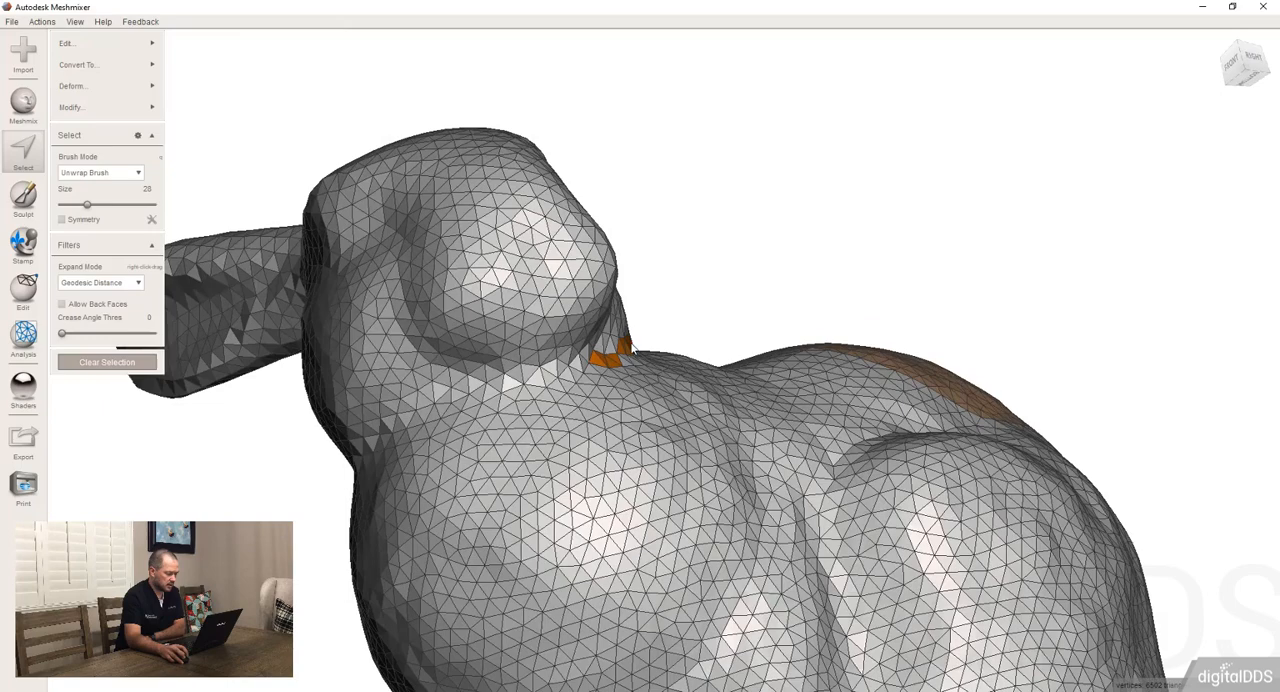
pyautogui.moveTo(612, 358)
pyautogui.mouseDown()
pyautogui.moveTo(480, 398)
pyautogui.moveTo(606, 371)
pyautogui.mouseUp()
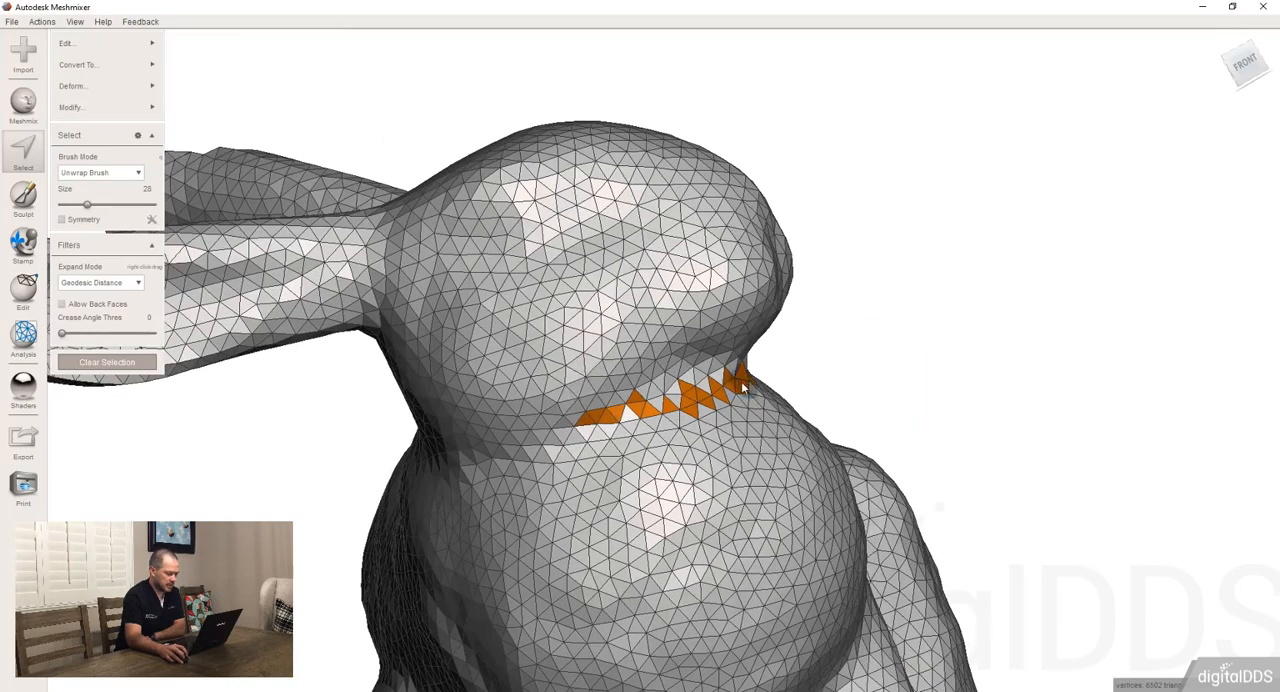
pyautogui.moveTo(740, 378)
pyautogui.mouseDown()
pyautogui.moveTo(500, 438)
pyautogui.moveTo(546, 436)
pyautogui.moveTo(482, 438)
pyautogui.mouseUp()
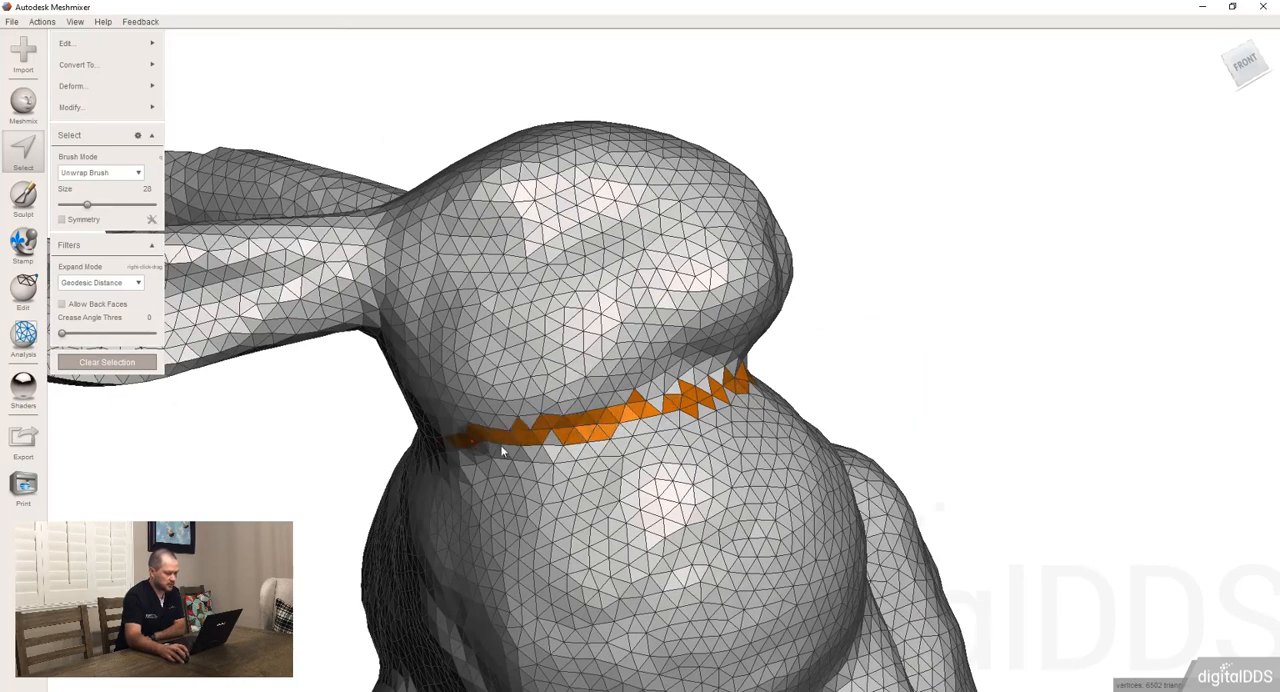
pyautogui.moveTo(505, 449); pyautogui.dragTo(631, 409, button='right')
# Extend the band of selected faces around the nape and the other side to form a ring around the neck
pyautogui.moveTo(768, 400)
pyautogui.mouseDown()
pyautogui.moveTo(698, 402)
pyautogui.moveTo(595, 375)
pyautogui.moveTo(790, 425)
pyautogui.moveTo(790, 410)
pyautogui.moveTo(622, 385)
pyautogui.mouseUp()
pyautogui.moveTo(538, 391); pyautogui.dragTo(818, 405, button='right')
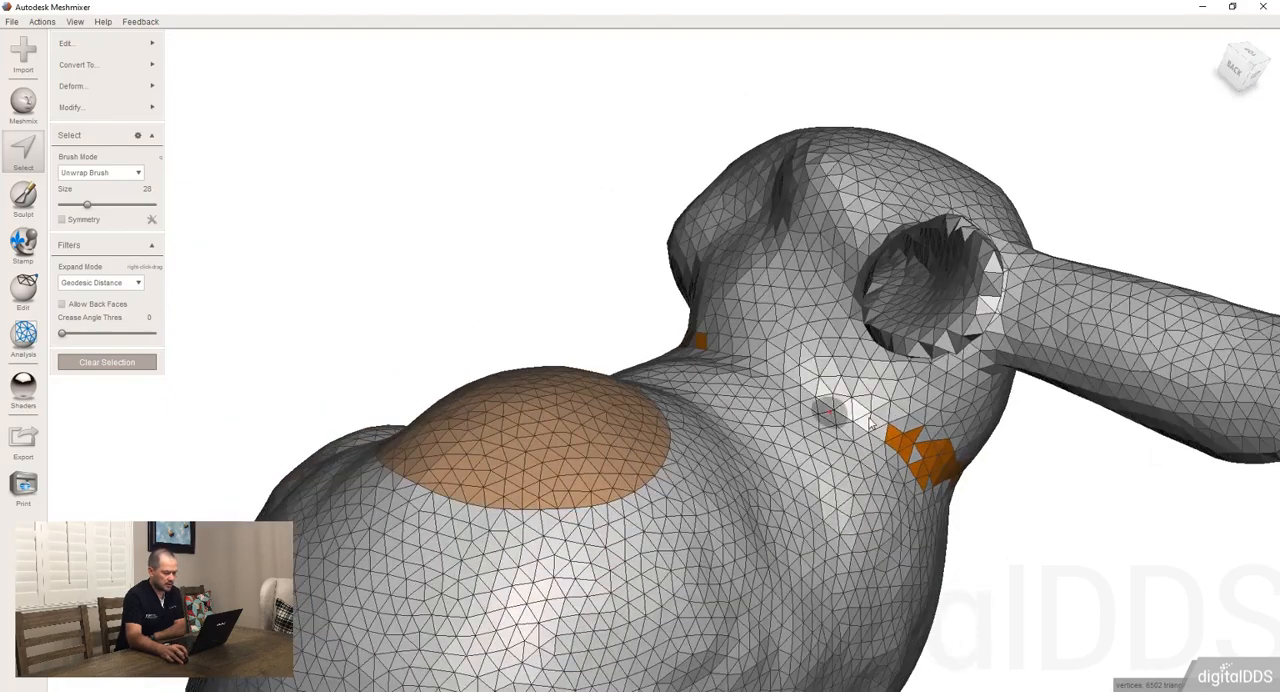
pyautogui.moveTo(908, 436); pyautogui.dragTo(800, 382)
pyautogui.moveTo(800, 382)
pyautogui.mouseDown(button='right')
pyautogui.moveTo(909, 461)
pyautogui.moveTo(901, 435)
pyautogui.mouseUp(button='right')
pyautogui.moveTo(860, 404)
pyautogui.mouseDown()
pyautogui.moveTo(724, 353)
pyautogui.moveTo(778, 360)
pyautogui.moveTo(662, 328)
pyautogui.mouseUp()
pyautogui.moveTo(662, 330)
pyautogui.mouseDown(button='right')
pyautogui.moveTo(659, 359)
pyautogui.moveTo(1044, 396)
pyautogui.moveTo(561, 346)
pyautogui.moveTo(540, 313)
pyautogui.moveTo(499, 360)
pyautogui.moveTo(707, 322)
pyautogui.moveTo(1040, 300)
pyautogui.mouseUp(button='right')
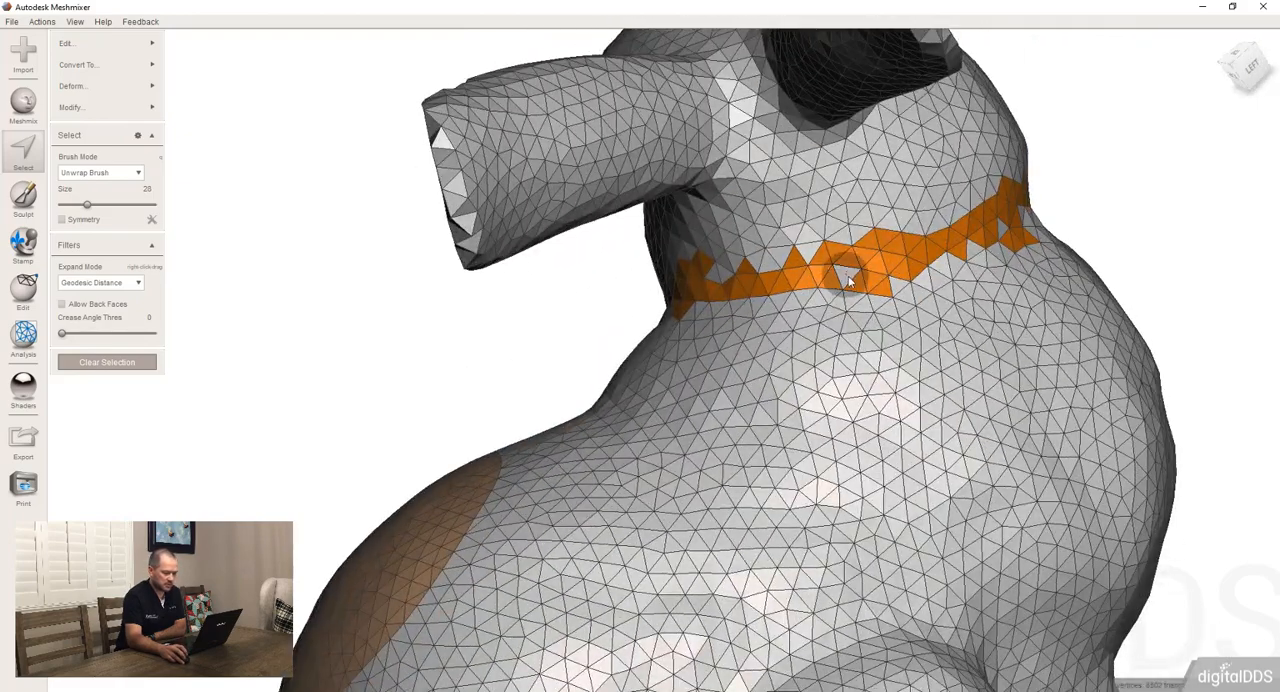
pyautogui.click(846, 278)
pyautogui.moveTo(761, 298); pyautogui.dragTo(840, 266, button='right')
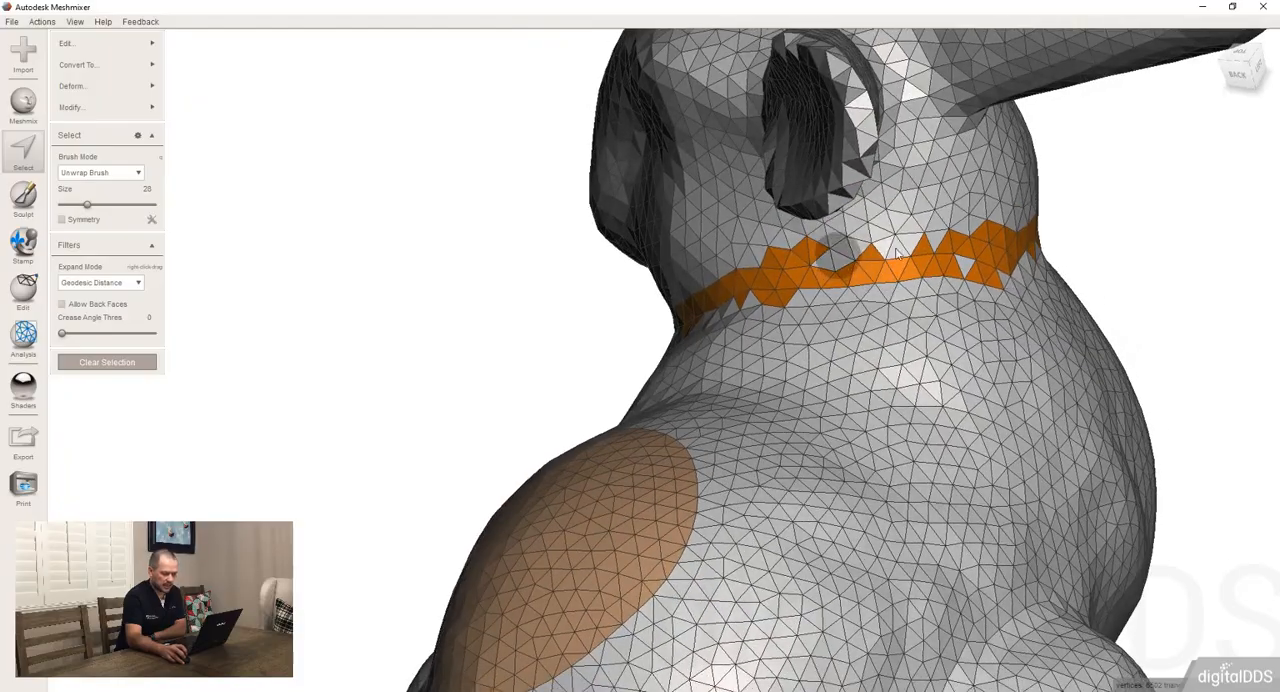
pyautogui.moveTo(1100, 254); pyautogui.dragTo(872, 260, button='right')
pyautogui.moveTo(830, 312); pyautogui.dragTo(574, 390, button='right')
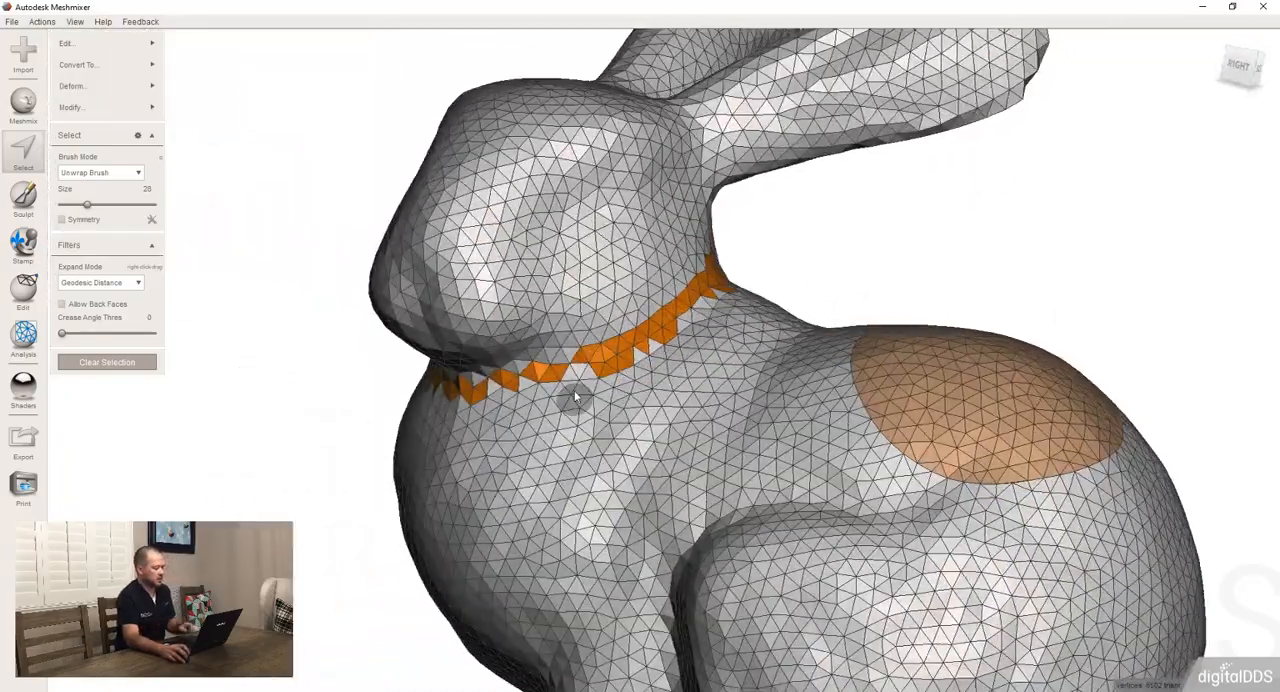
# Try Smooth Boundary on the neck band, check the preview around the neck, and cancel the command
pyautogui.press('b')
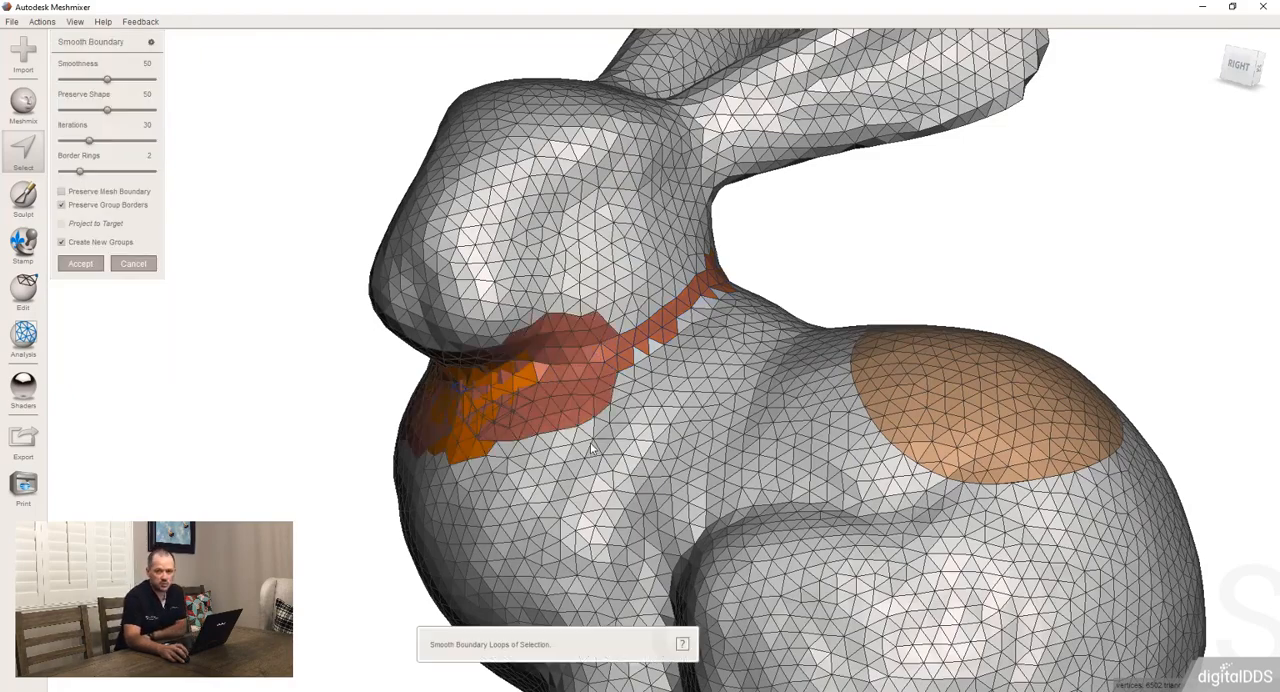
pyautogui.moveTo(463, 404); pyautogui.dragTo(689, 394, button='right')
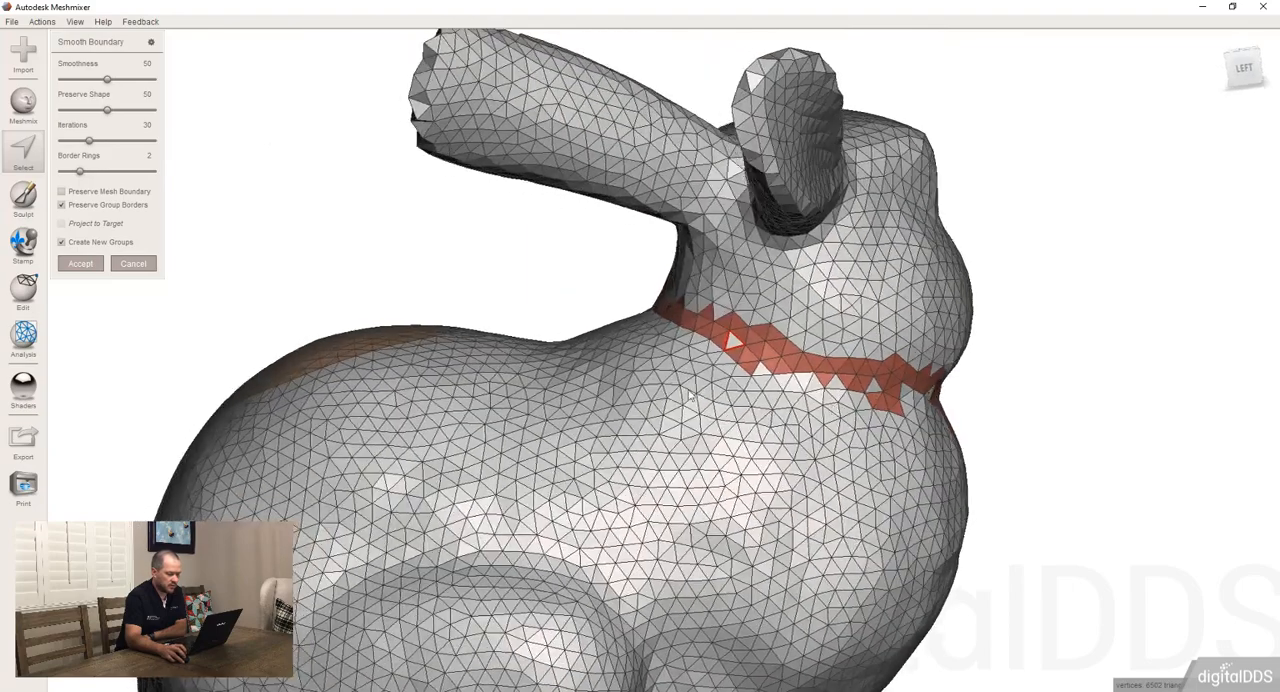
pyautogui.click(133, 264)
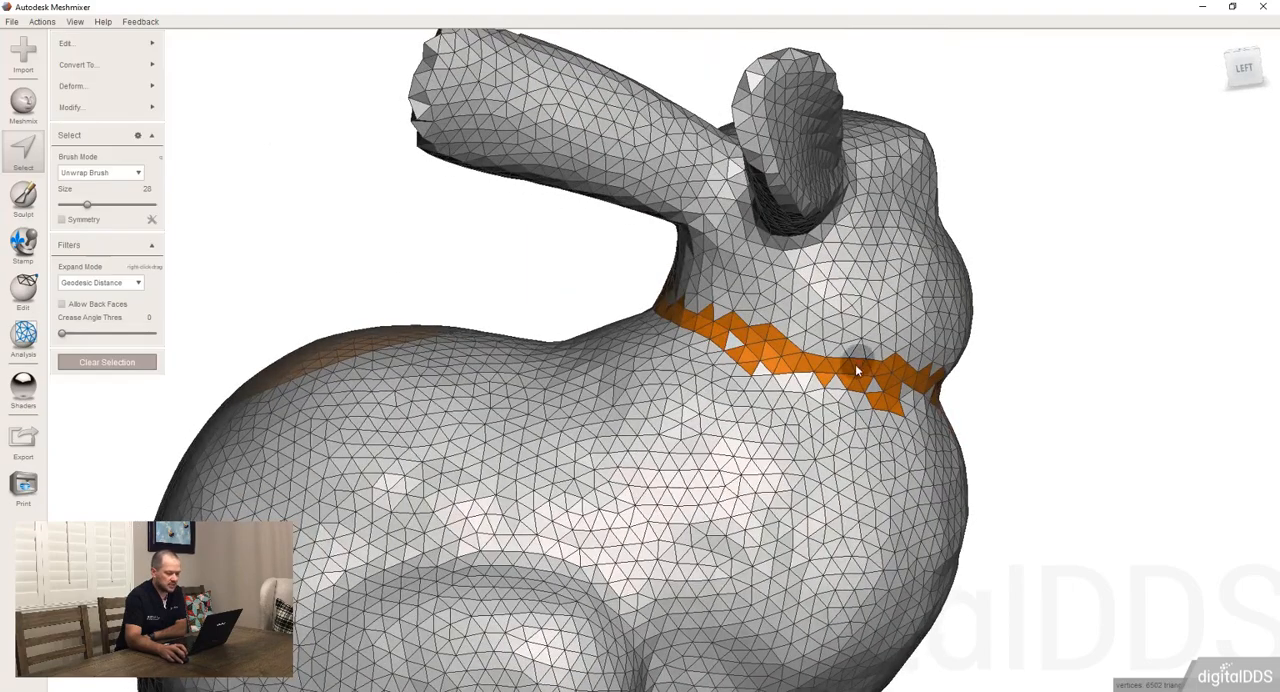
# Fill the unselected gaps in the neck band at the nape and side
pyautogui.moveTo(855, 364); pyautogui.dragTo(309, 331, button='right')
pyautogui.scroll(5, 762, 296)
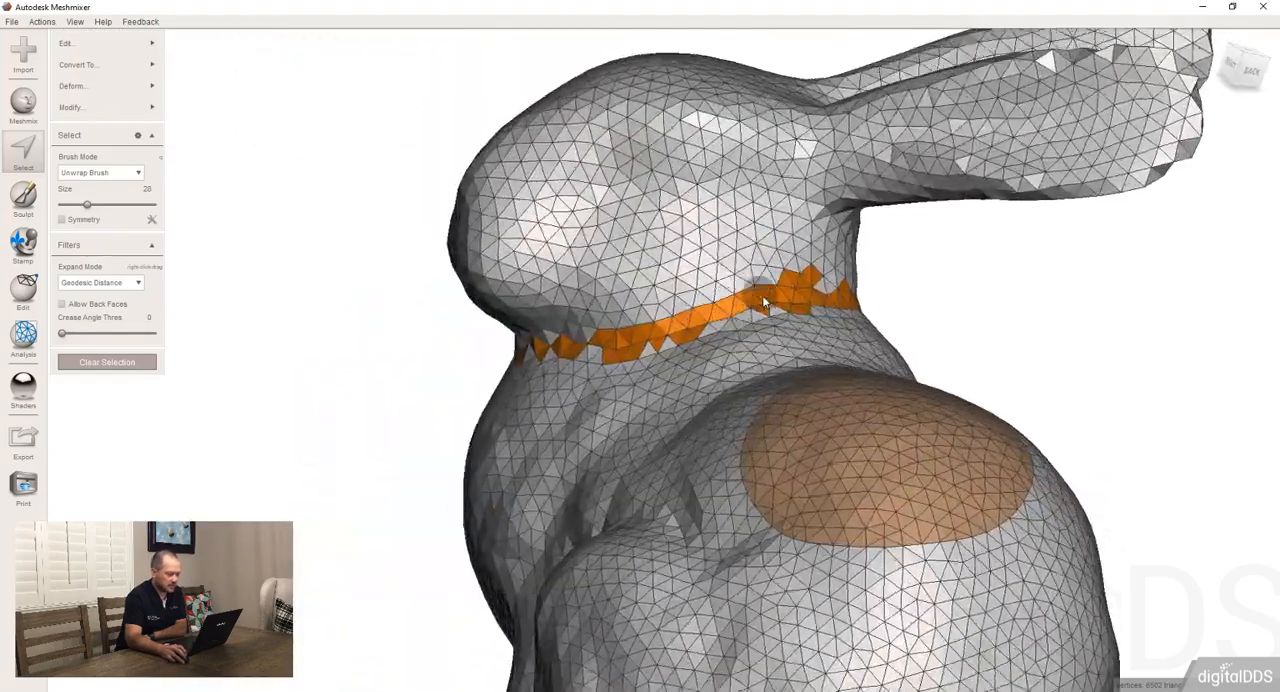
pyautogui.moveTo(765, 298); pyautogui.dragTo(633, 307, button='right')
pyautogui.click(986, 300)
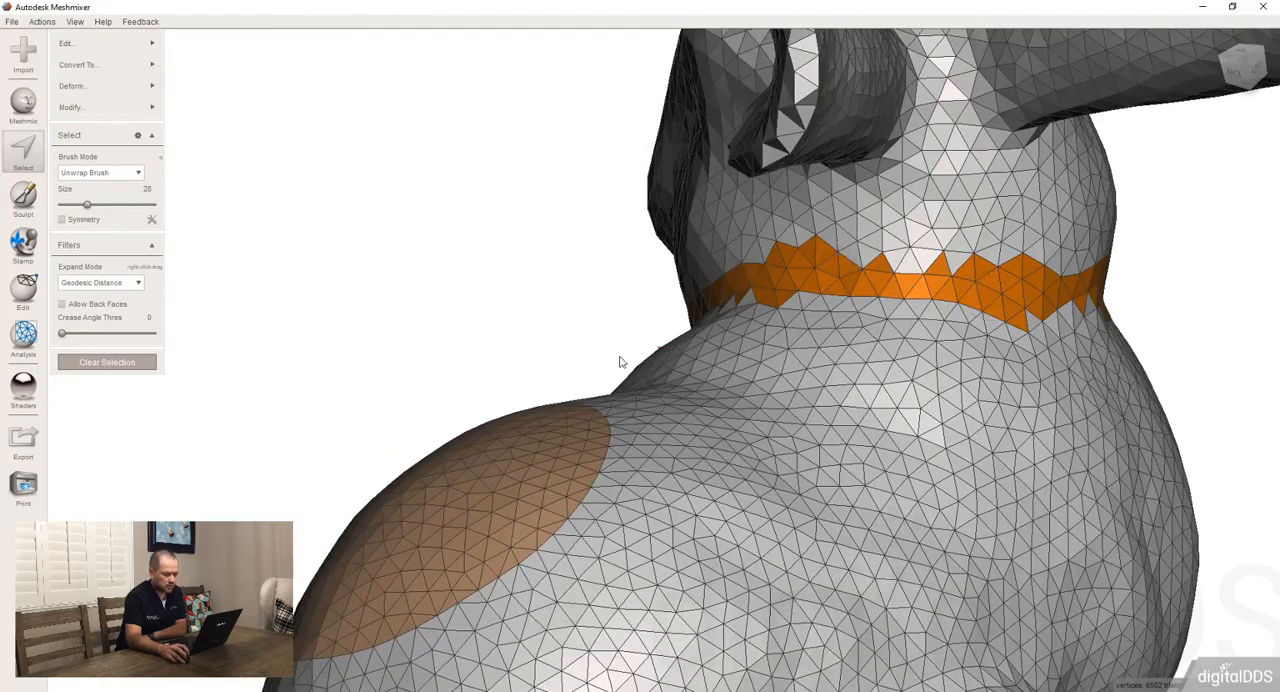
# Apply Optimize Boundary to the selected neck band
pyautogui.moveTo(617, 360); pyautogui.dragTo(800, 372, button='right')
pyautogui.moveTo(91, 90)
pyautogui.moveTo(125, 106)
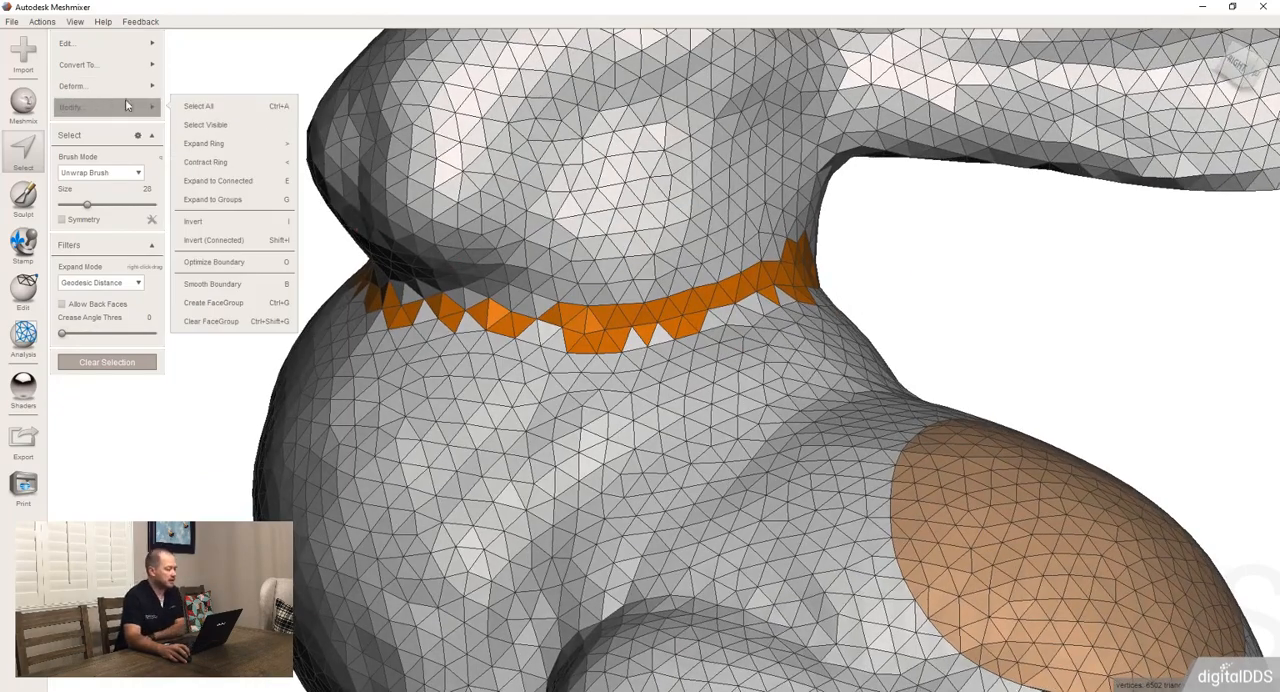
pyautogui.click(246, 270)
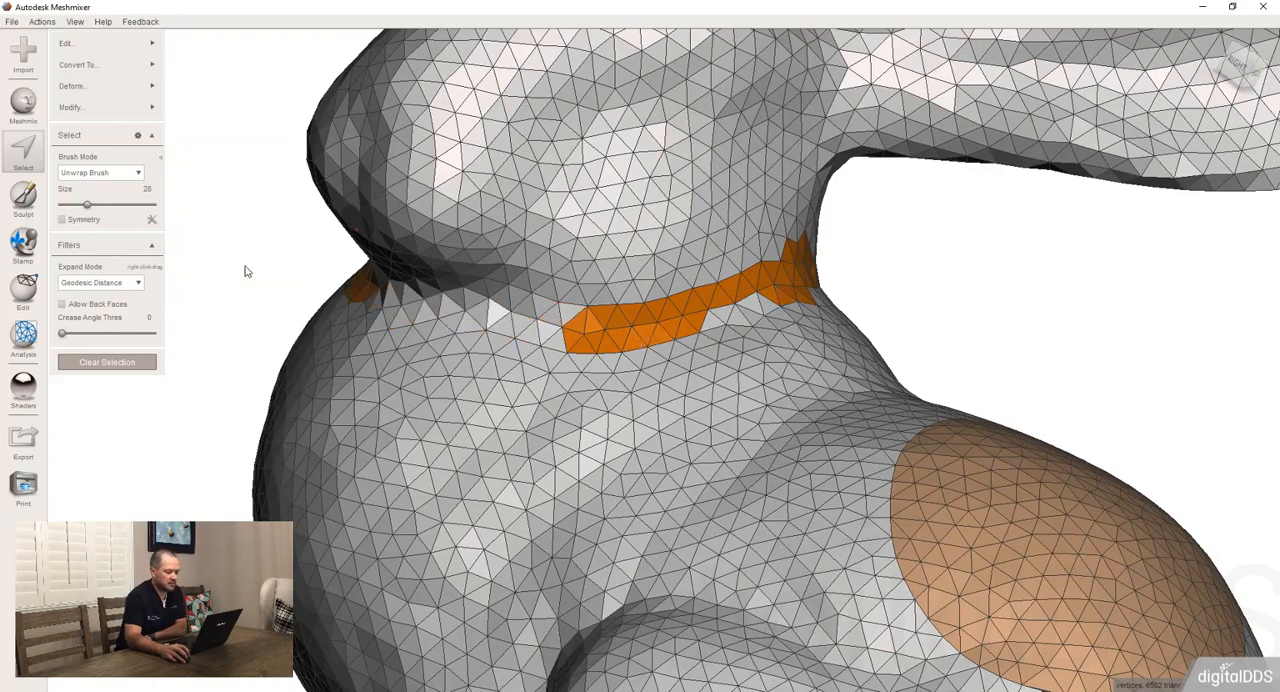
# Select the faces across the remaining gap at the front of the neck to close the neck band
pyautogui.moveTo(560, 369); pyautogui.dragTo(788, 372, button='right')
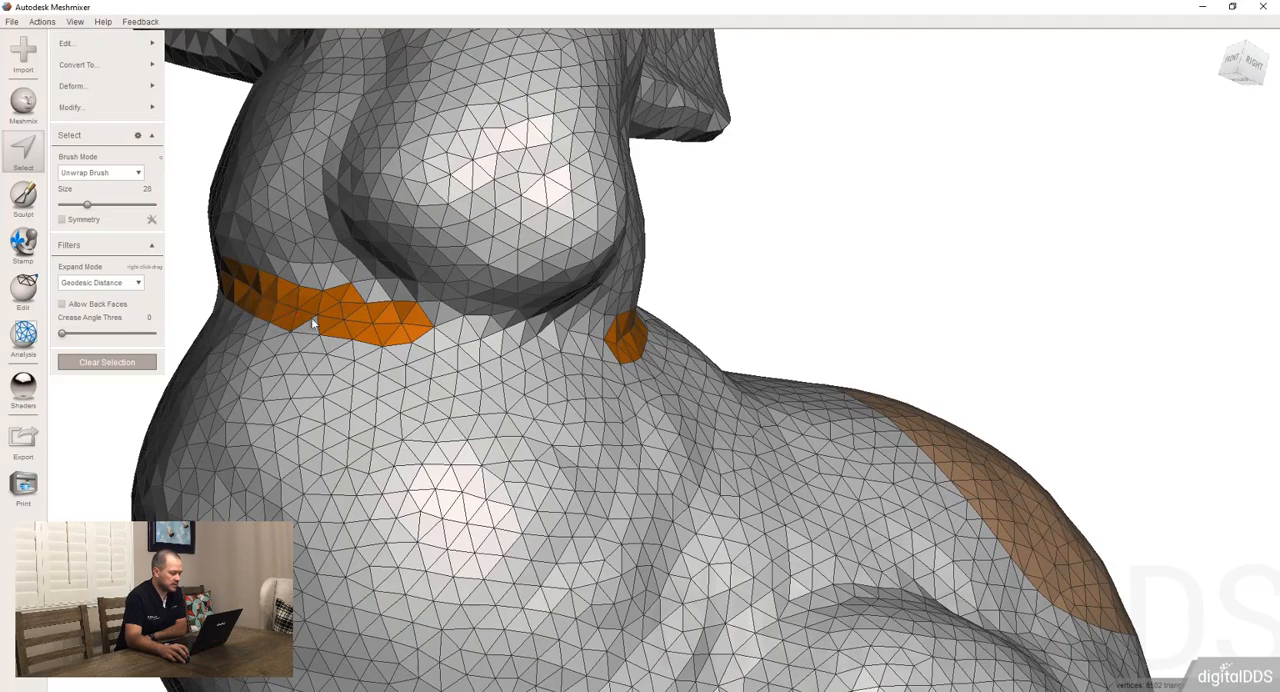
pyautogui.moveTo(311, 317)
pyautogui.mouseDown()
pyautogui.moveTo(590, 345)
pyautogui.moveTo(520, 355)
pyautogui.moveTo(501, 342)
pyautogui.mouseUp()
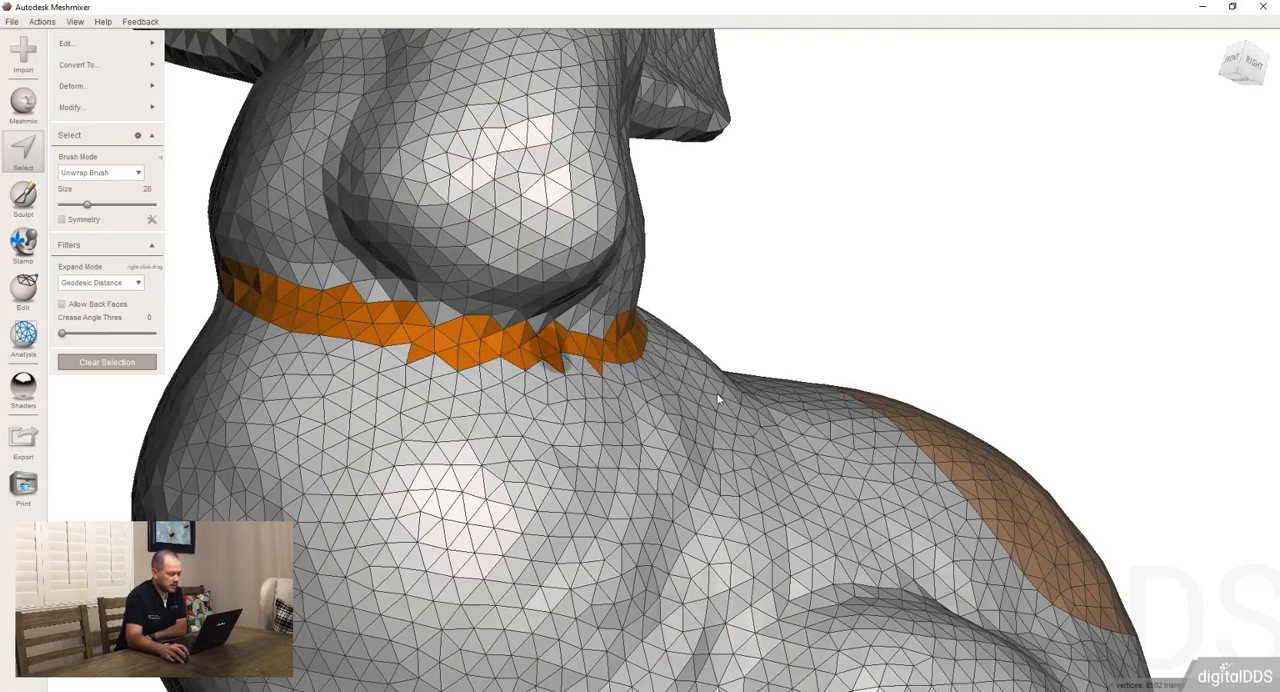
pyautogui.moveTo(480, 338); pyautogui.dragTo(717, 386, button='right')
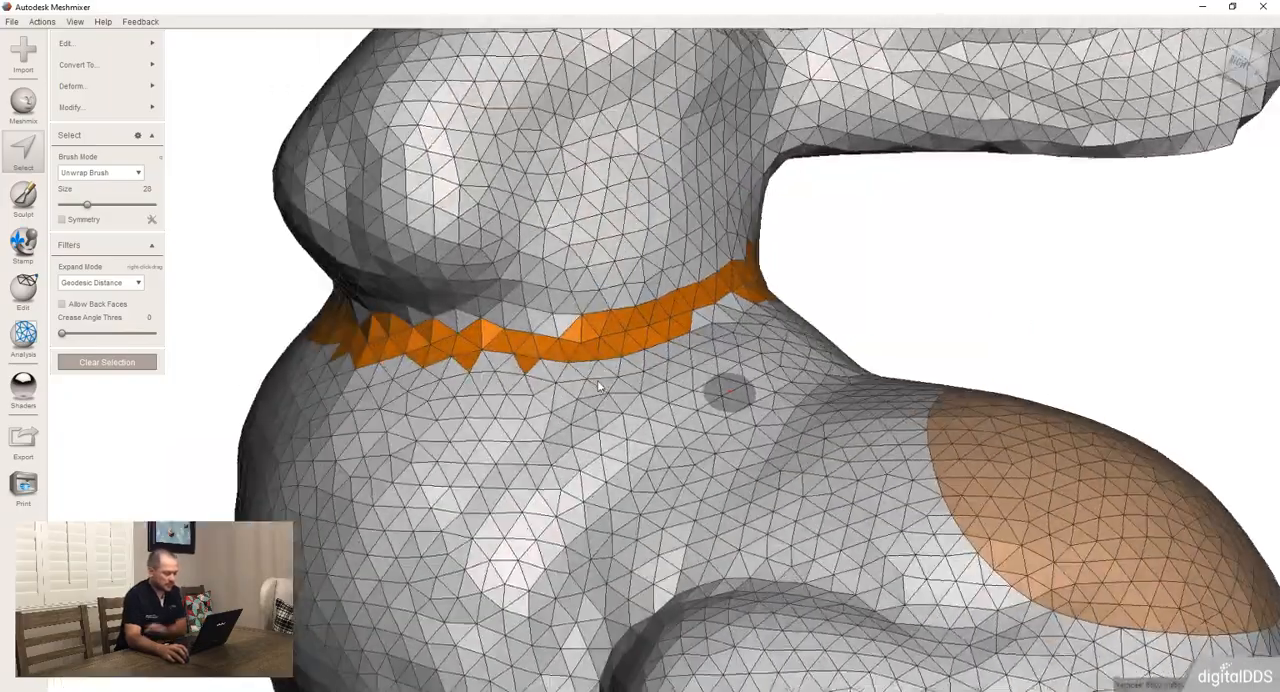
# Fill the notches along the edges of the selected neck band on the side and nape
pyautogui.moveTo(312, 401); pyautogui.dragTo(674, 321, button='right')
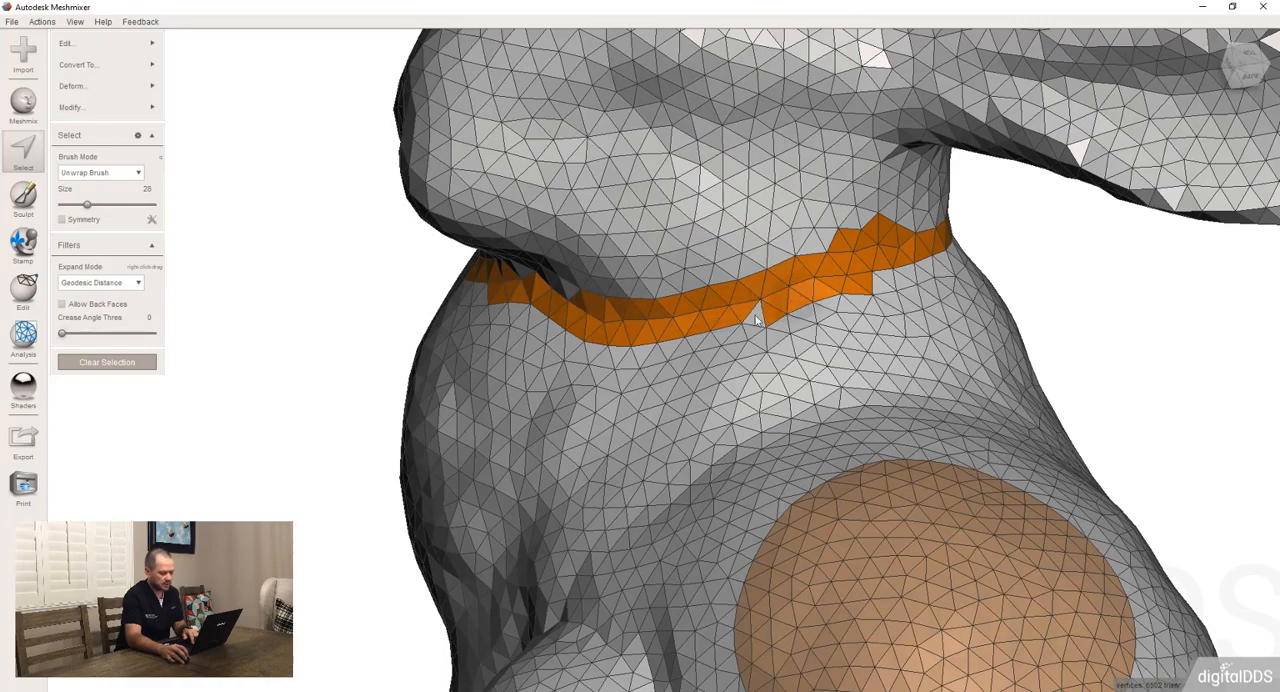
pyautogui.moveTo(771, 325); pyautogui.dragTo(762, 277, button='right')
pyautogui.moveTo(762, 283)
pyautogui.mouseDown()
pyautogui.moveTo(1009, 226)
pyautogui.moveTo(924, 245)
pyautogui.mouseUp()
pyautogui.moveTo(818, 298); pyautogui.dragTo(612, 396, button='right')
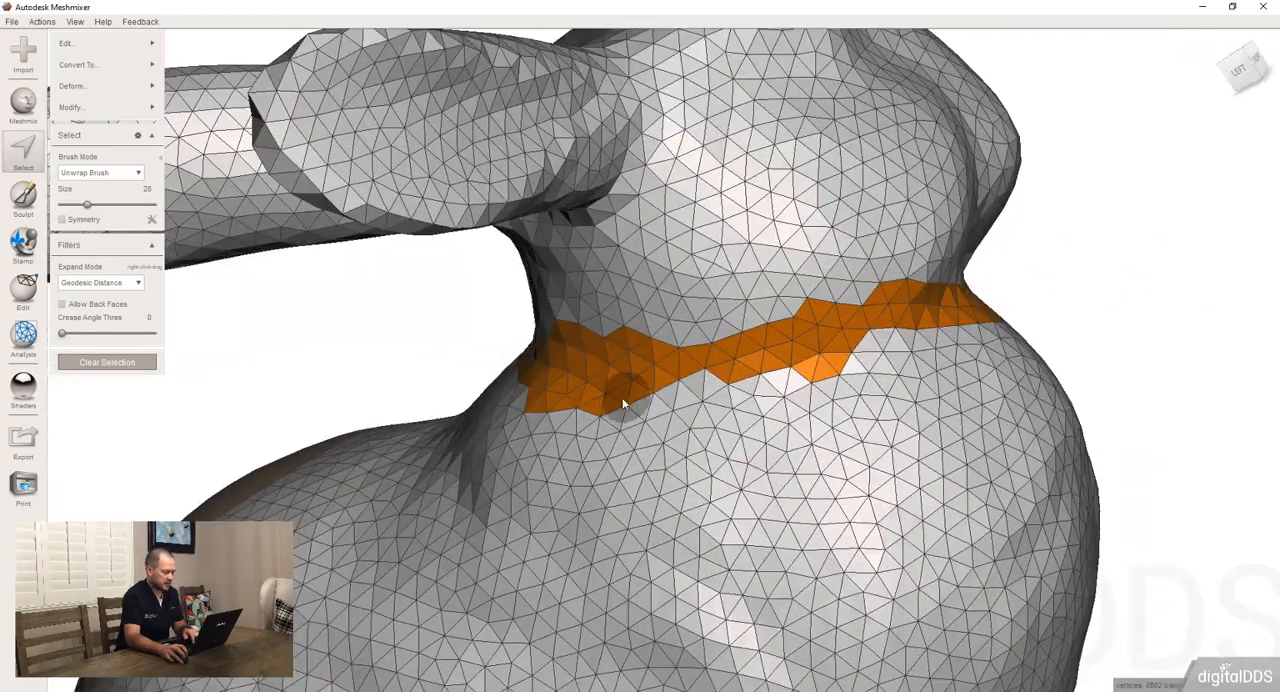
# Deselect a few faces inside the neck band, try Smooth Boundary while checking around the neck, and cancel the command
pyautogui.keyDown('ctrl'); pyautogui.click(777, 354); pyautogui.keyUp('ctrl')
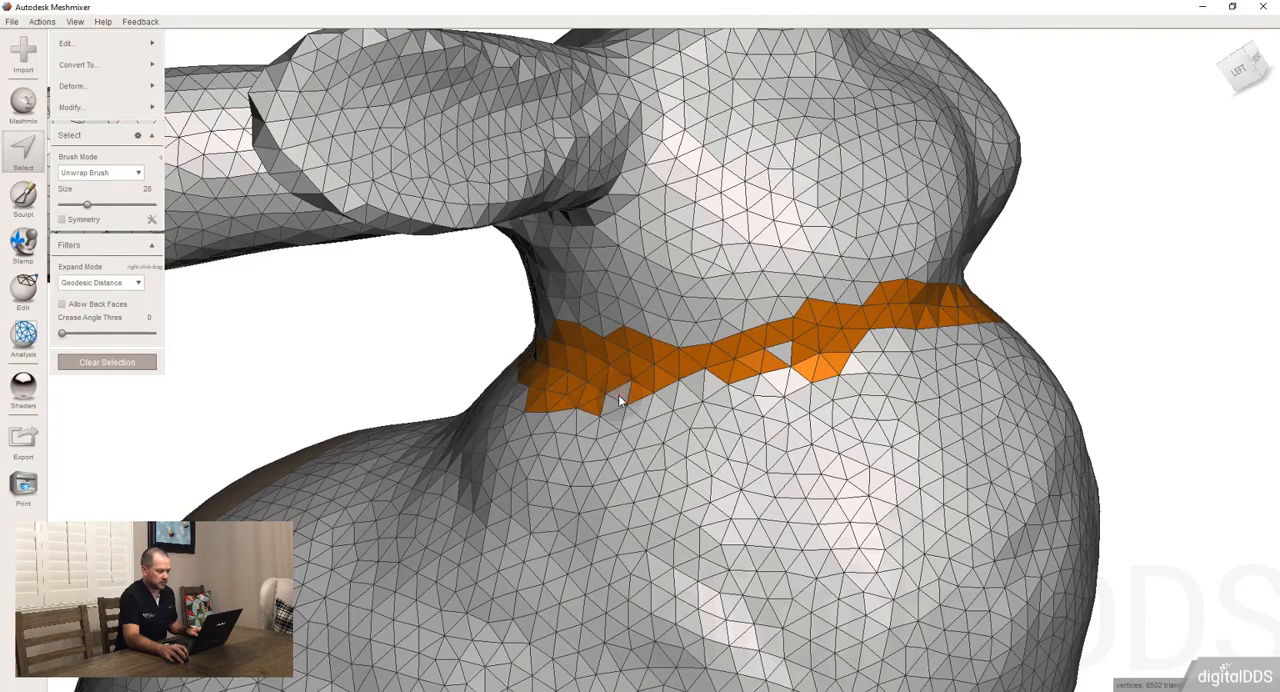
pyautogui.moveTo(622, 468); pyautogui.dragTo(728, 484, button='right')
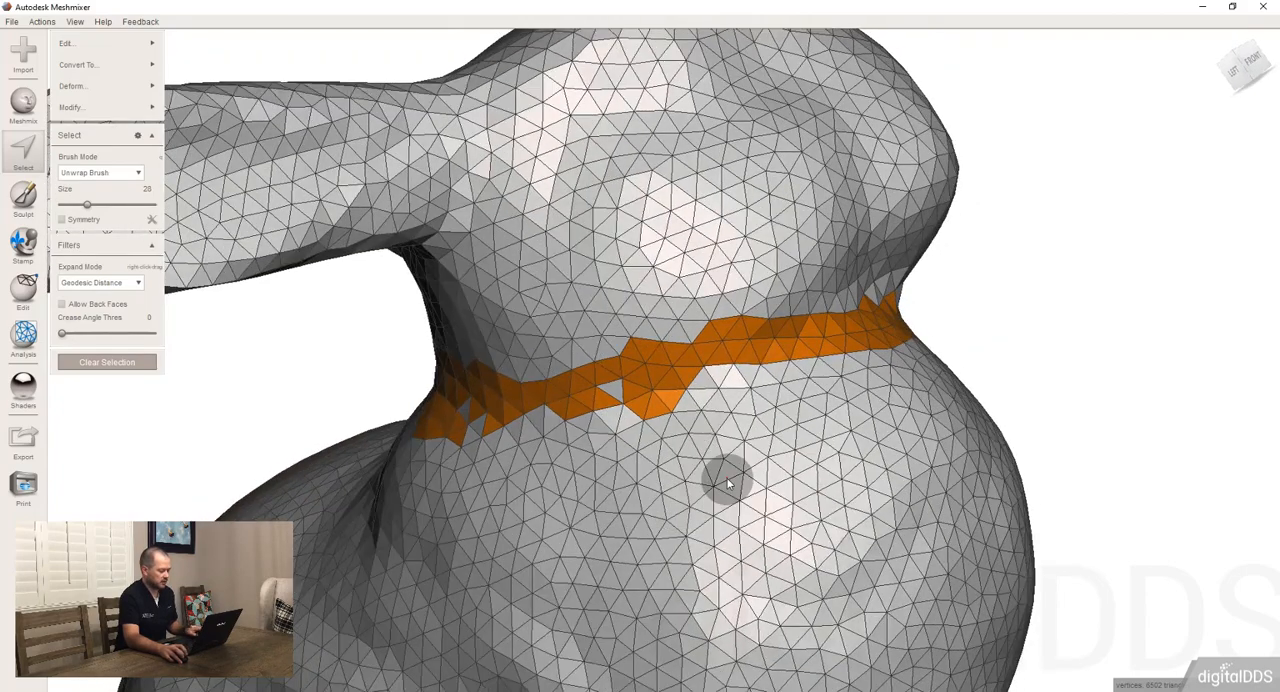
pyautogui.press('b')
pyautogui.moveTo(530, 460); pyautogui.dragTo(642, 456, button='right')
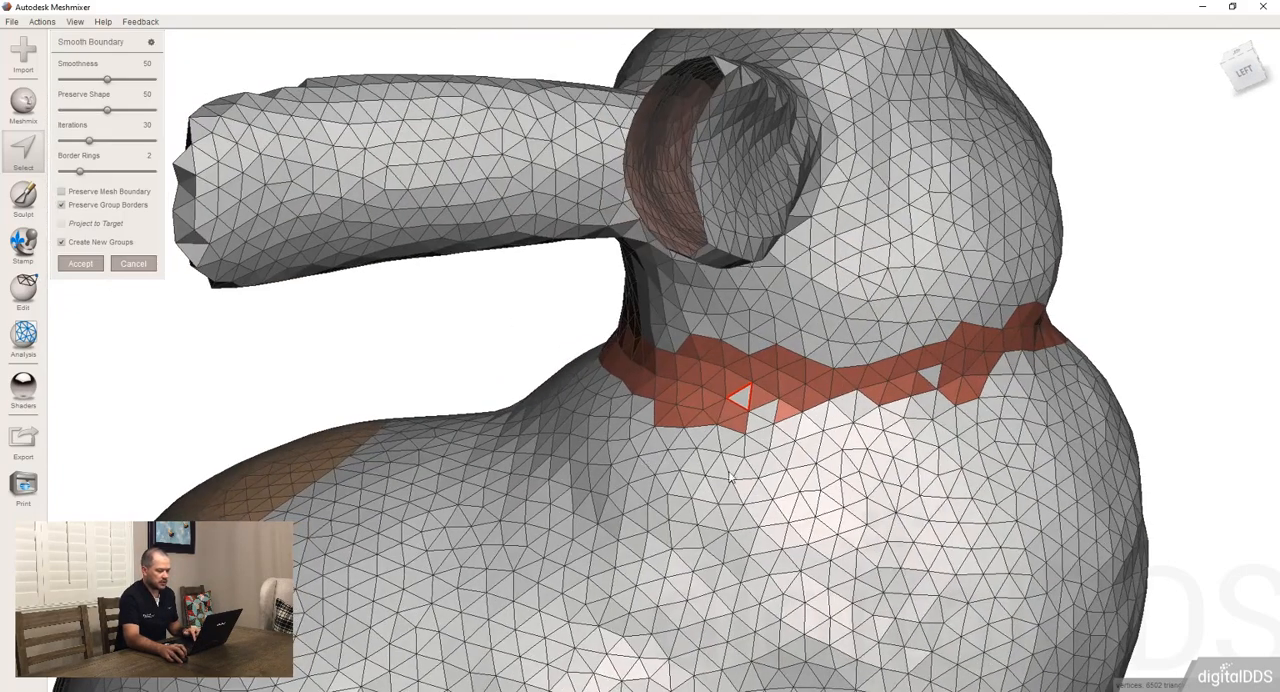
pyautogui.moveTo(728, 472); pyautogui.dragTo(705, 507, button='right')
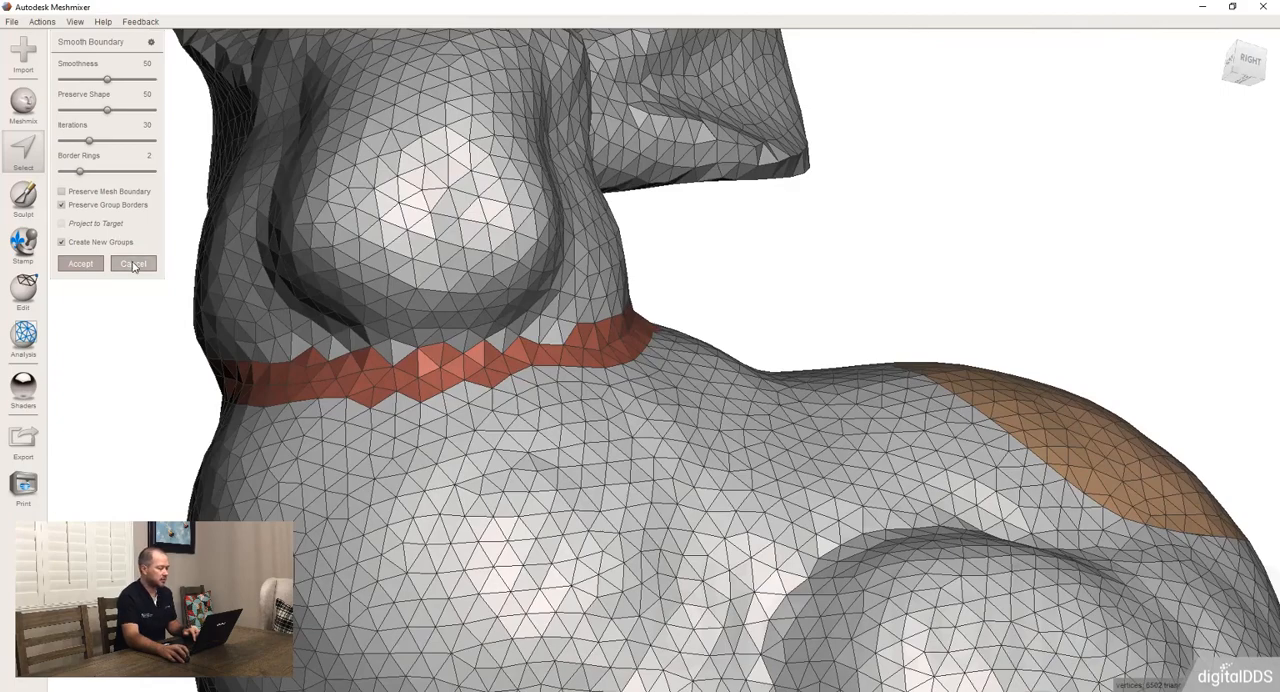
pyautogui.click(134, 264)
# Apply Optimize Boundary to the neck band and accept Smooth Boundary with smoothness 50, 30 iterations and 2 border rings
pyautogui.moveTo(290, 294); pyautogui.dragTo(600, 349, button='right')
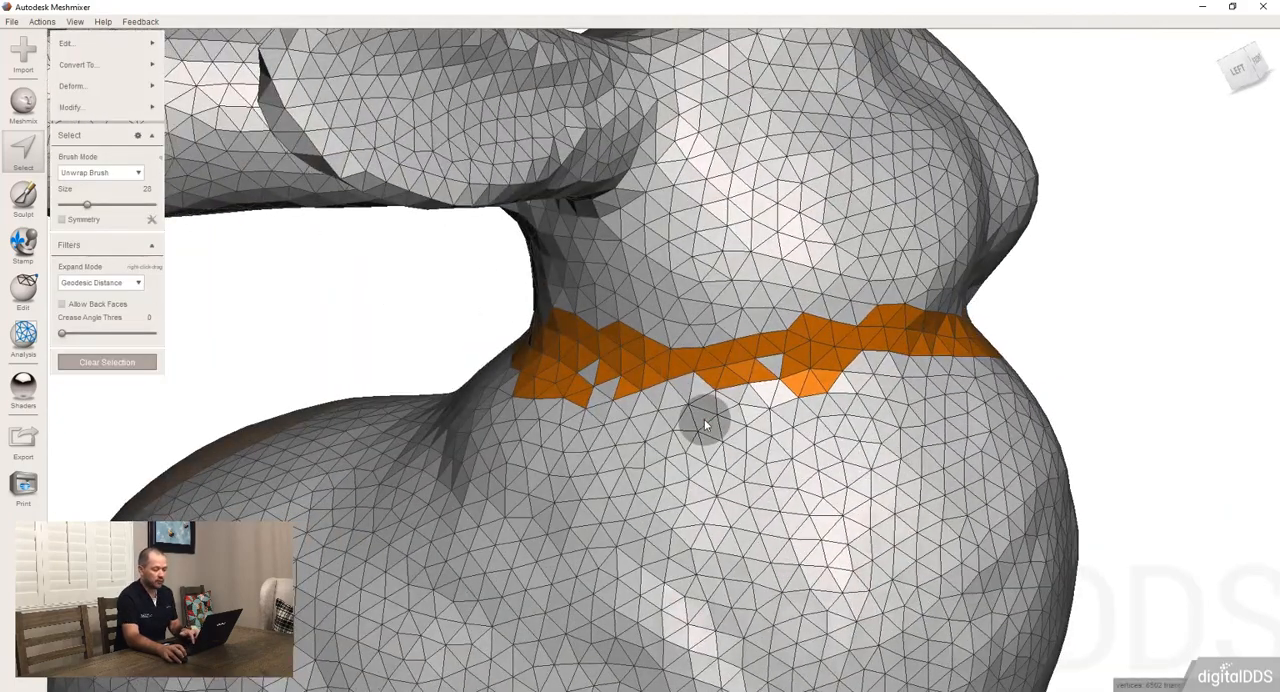
pyautogui.press('o')
pyautogui.press('b')
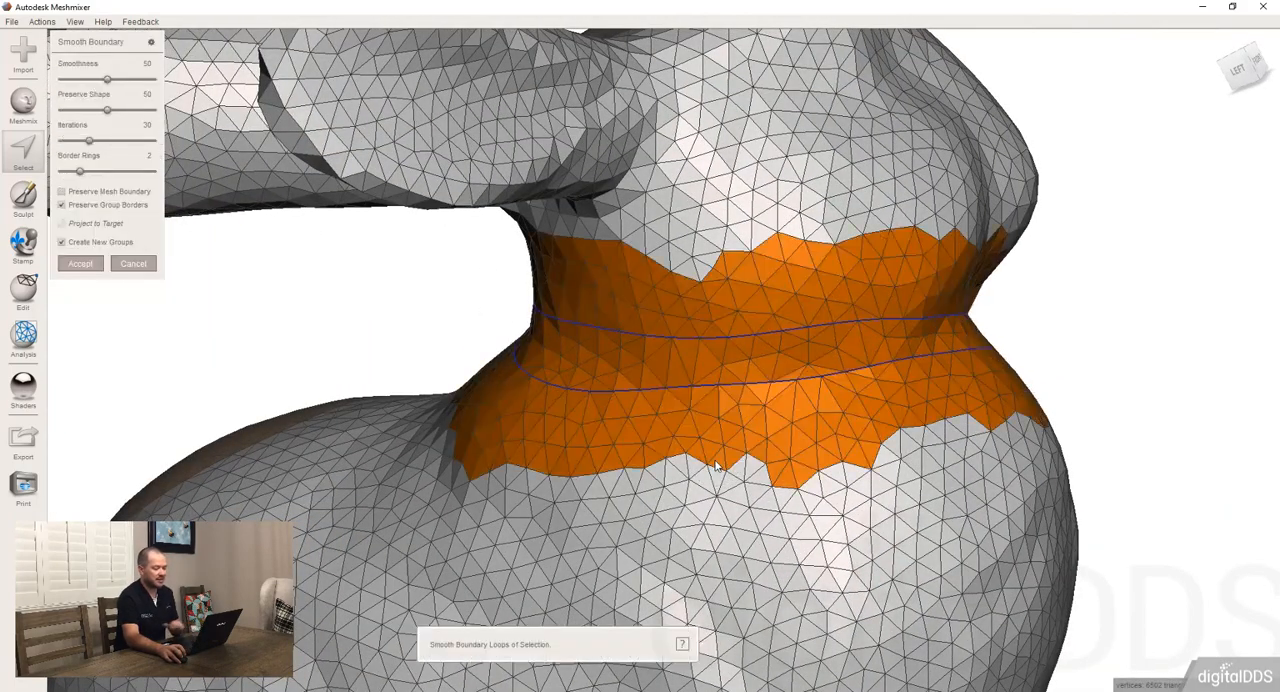
pyautogui.click(80, 264)
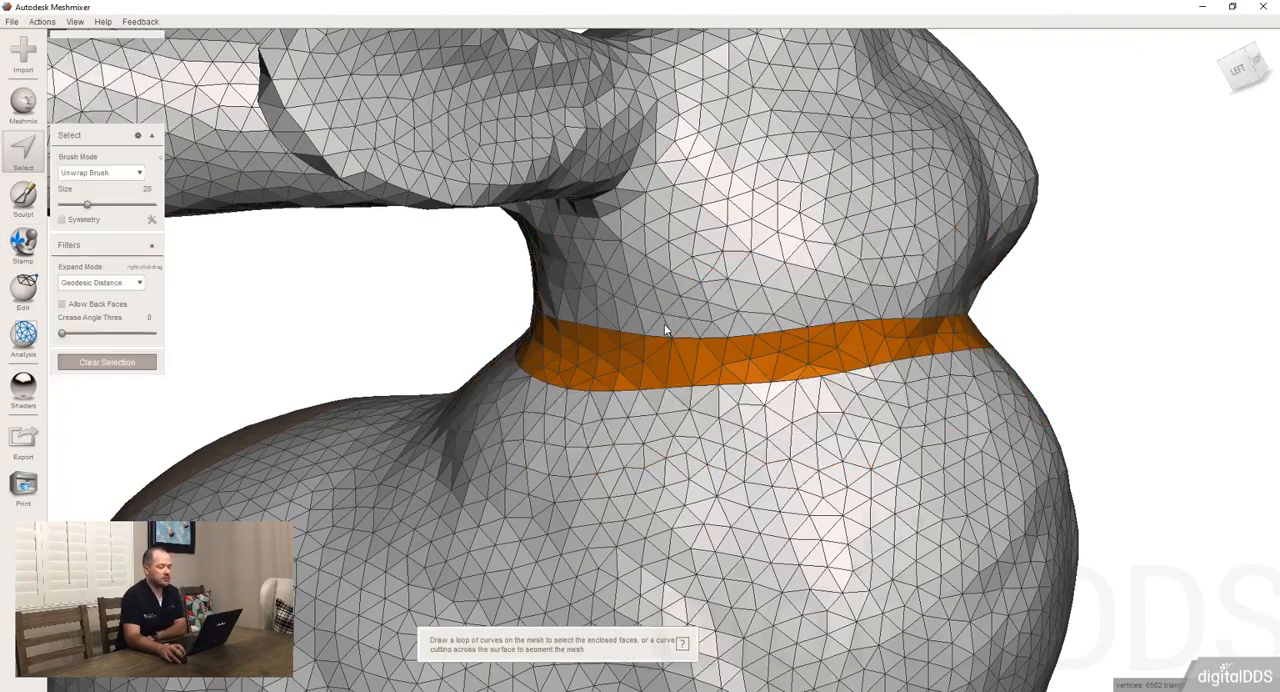
# Invert the selection so that the whole bunny except the neck band is selected
pyautogui.moveTo(664, 323); pyautogui.dragTo(272, 430, button='right')
pyautogui.scroll(-6, 540, 396)
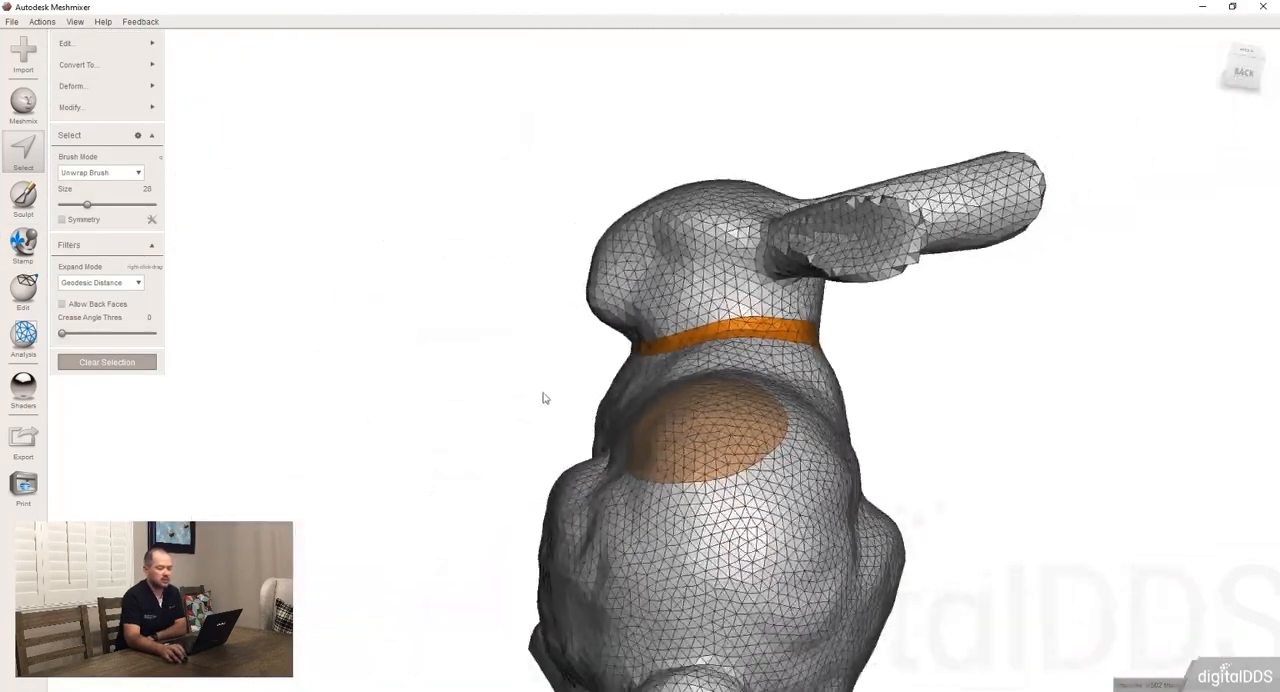
pyautogui.moveTo(543, 397); pyautogui.dragTo(700, 370, button='right')
pyautogui.click(138, 106)
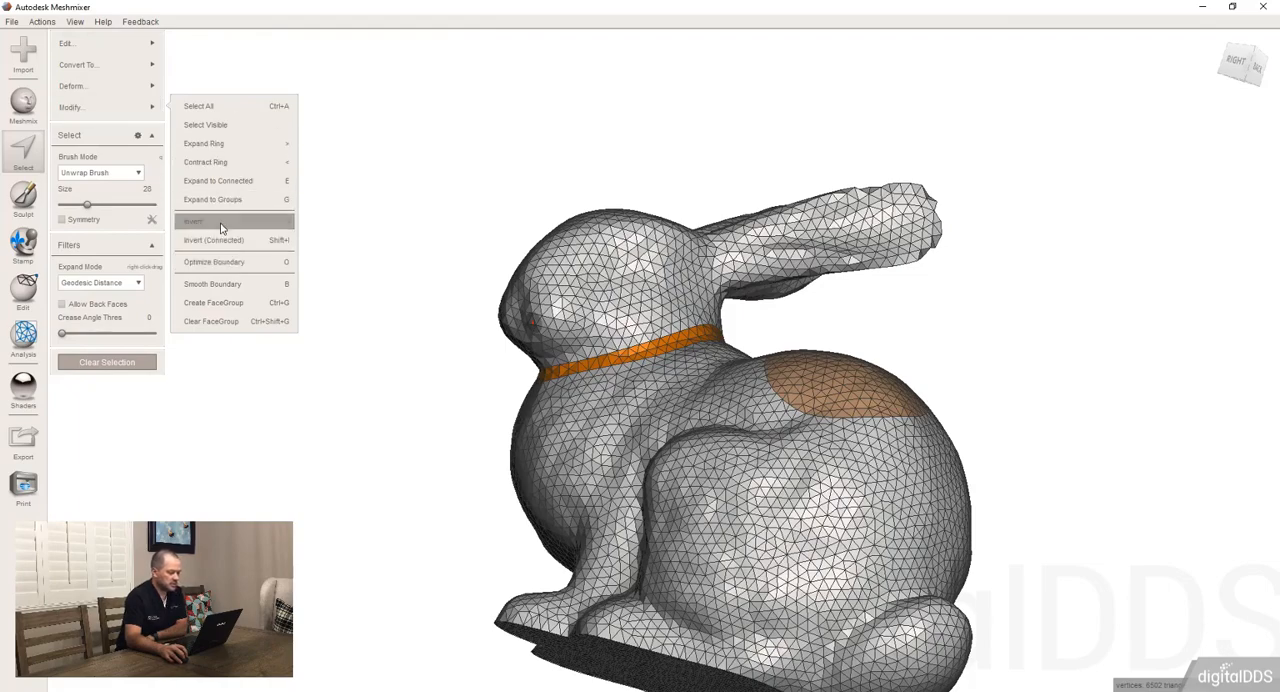
pyautogui.moveTo(430, 310); pyautogui.dragTo(550, 338, button='right')
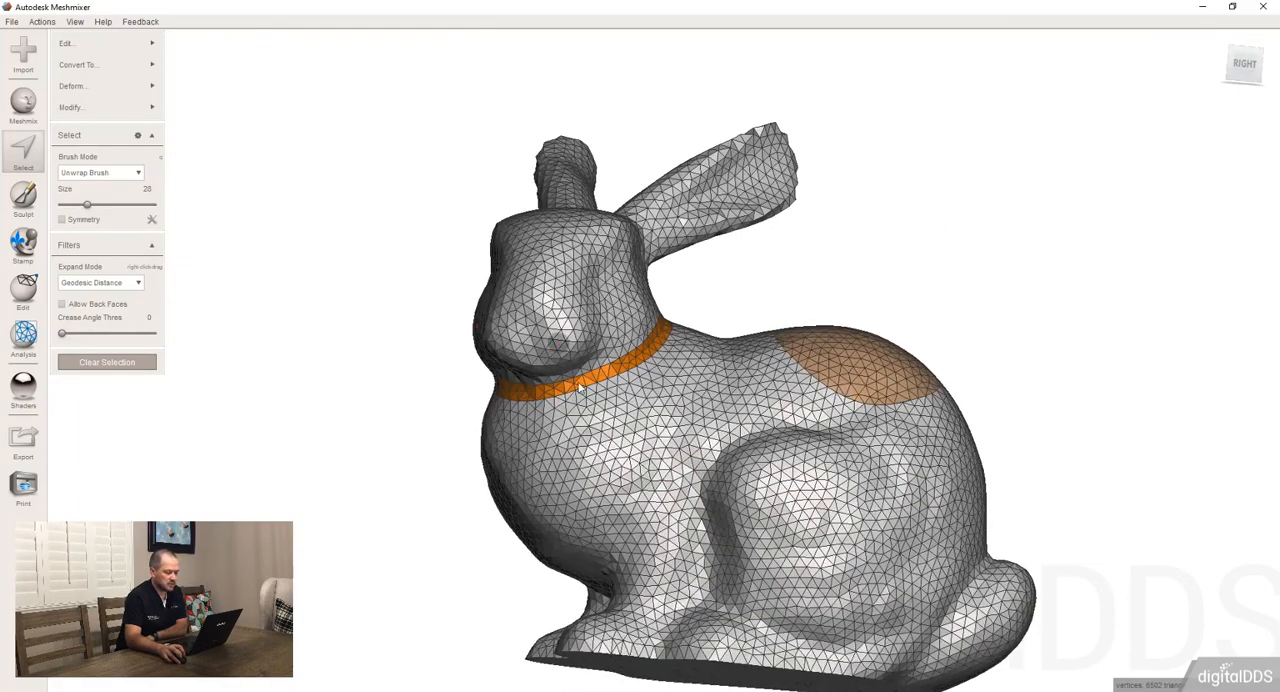
pyautogui.scroll(-1, 704, 479)
pyautogui.scroll(3, 700, 475)
pyautogui.moveTo(660, 434); pyautogui.dragTo(639, 398, button='right')
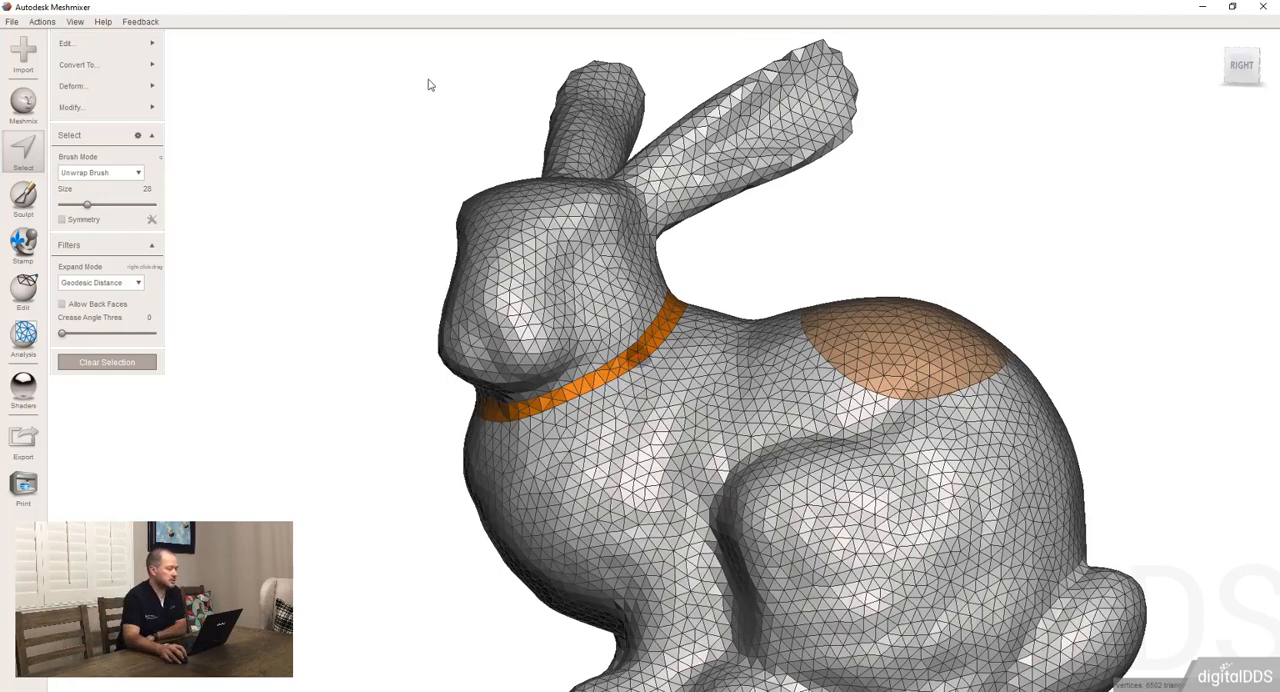
pyautogui.moveTo(163, 107)
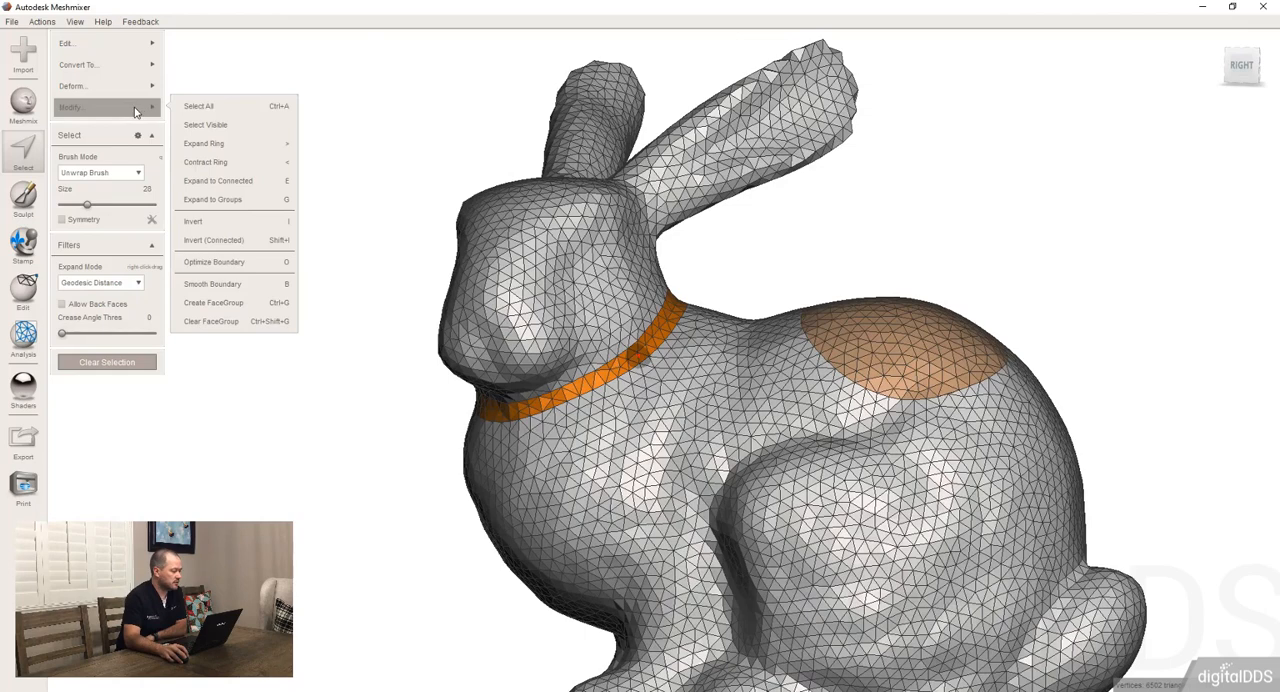
pyautogui.click(231, 227)
pyautogui.moveTo(560, 441); pyautogui.dragTo(642, 430, button='right')
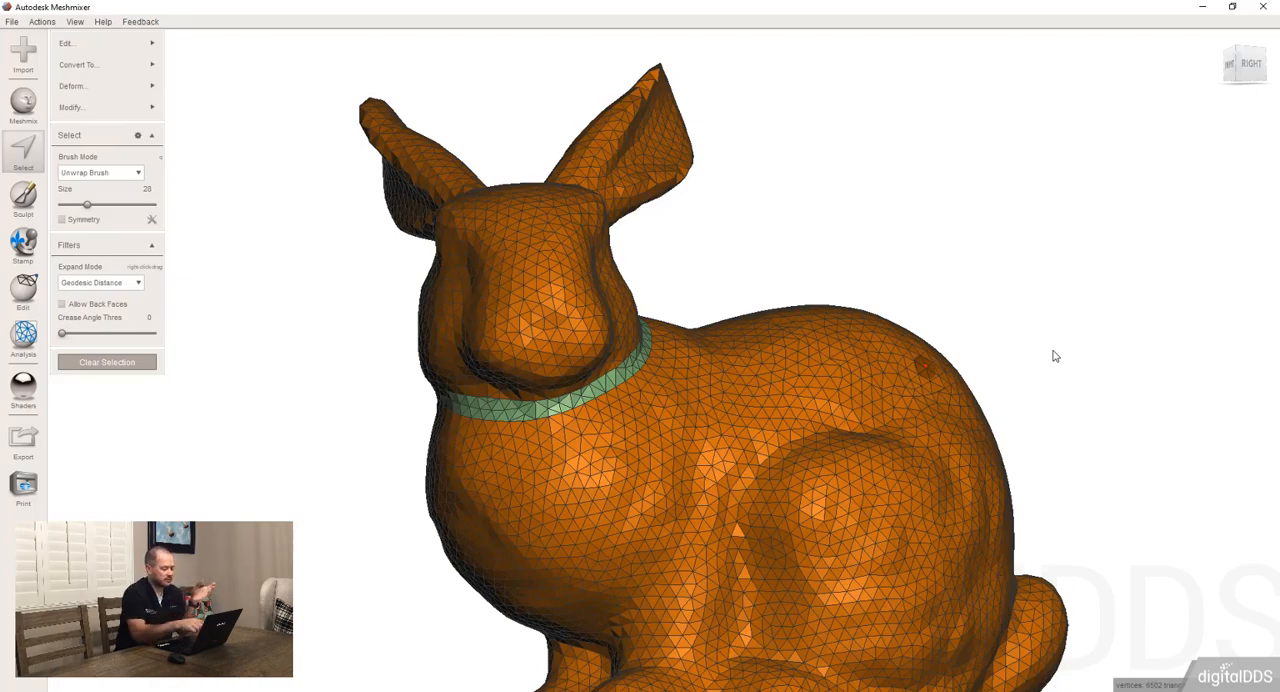
# Hide the mesh wireframe and clear the inverted selection on the bunny
pyautogui.press('w')
pyautogui.moveTo(843, 322); pyautogui.dragTo(712, 378, button='right')
pyautogui.scroll(-5, 823, 303)
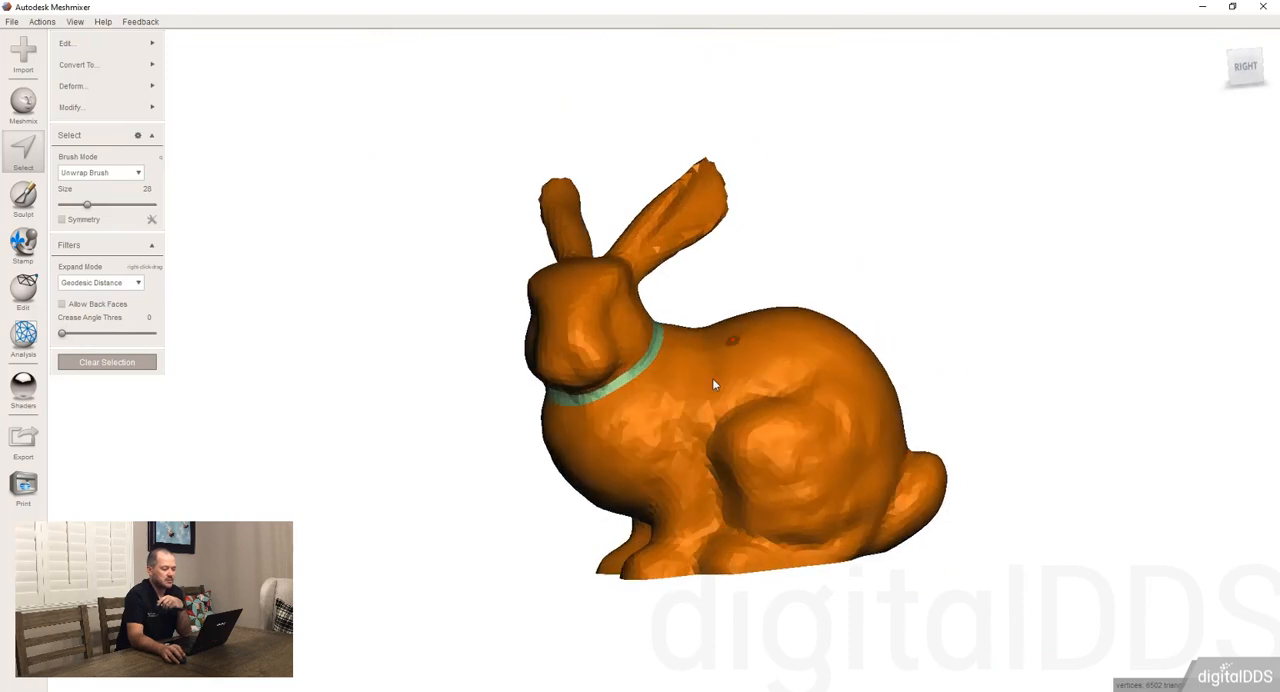
pyautogui.scroll(3, 695, 433)
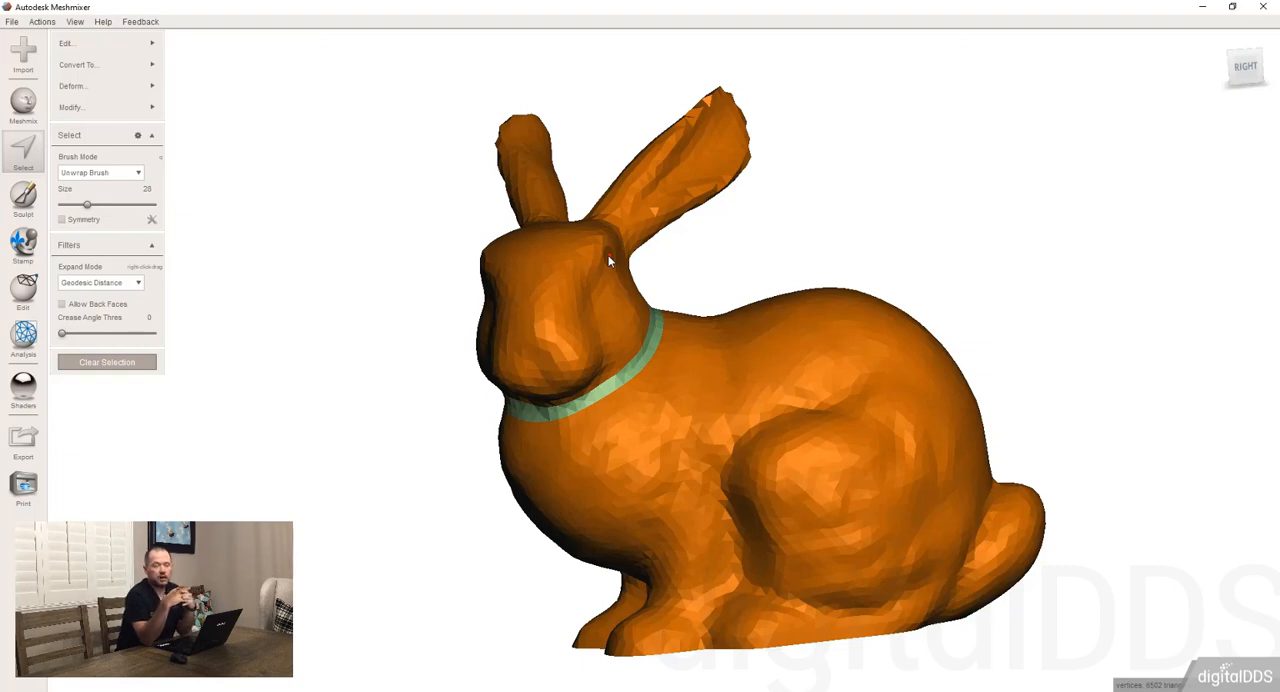
pyautogui.moveTo(140, 107)
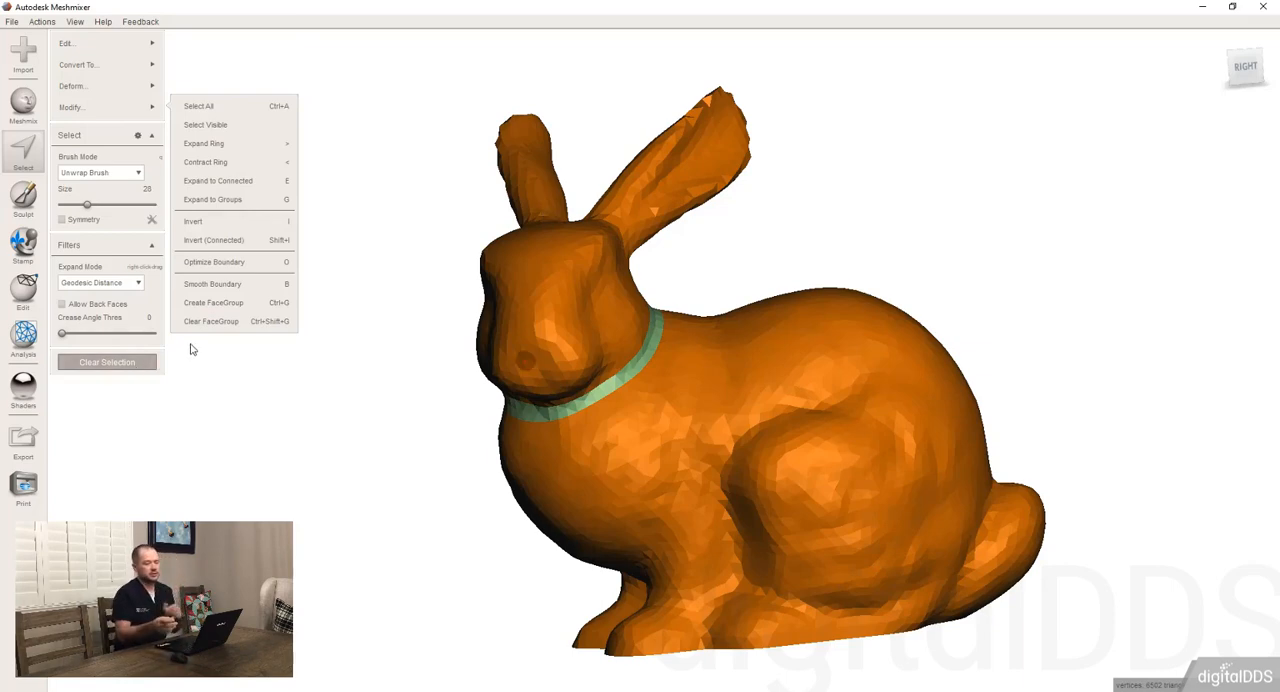
pyautogui.click(139, 366)
pyautogui.scroll(-3, 663, 362)
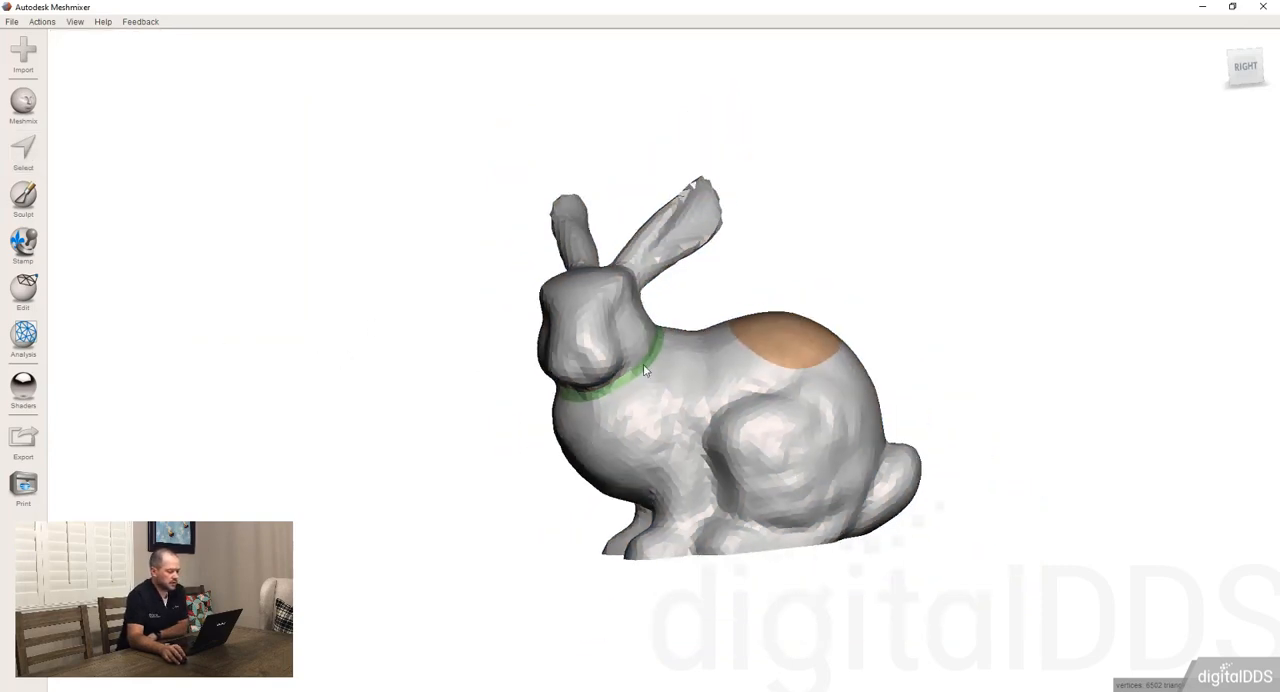
# Remove the face groups from the bunny's neck and back, leaving the whole mesh in one plain color
pyautogui.press('s')
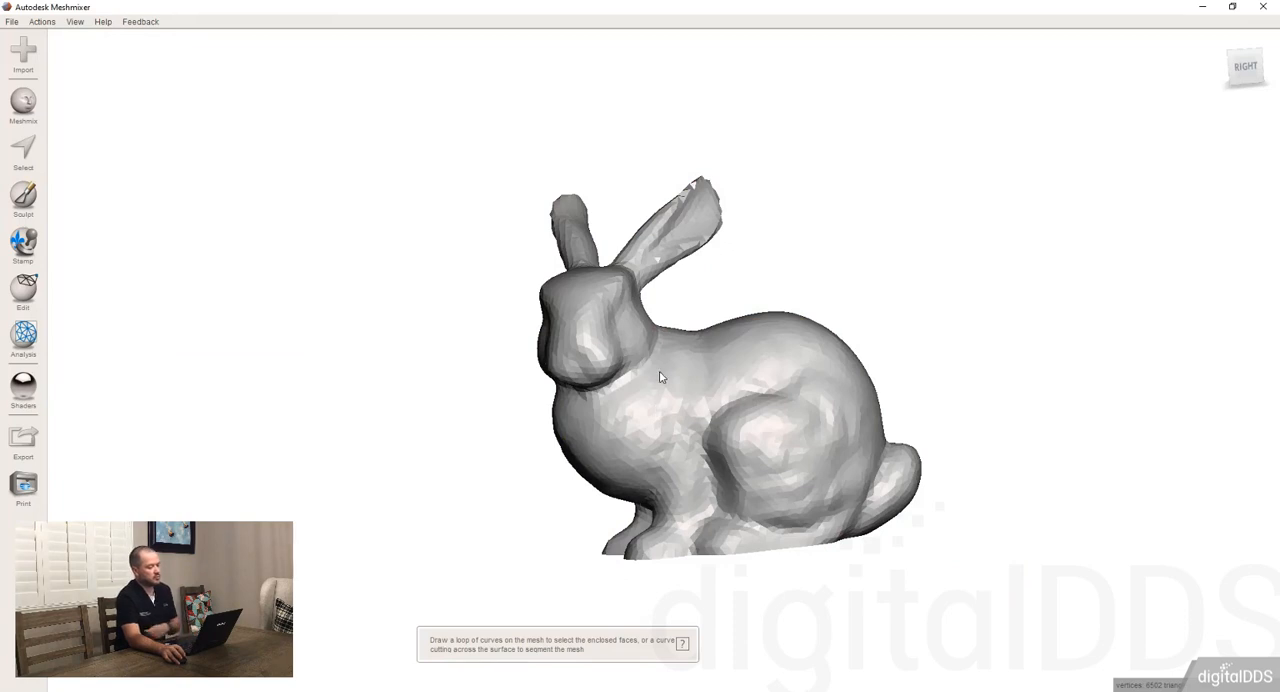
pyautogui.scroll(-3, 648, 357)
pyautogui.moveTo(603, 330); pyautogui.dragTo(658, 421, button='right')
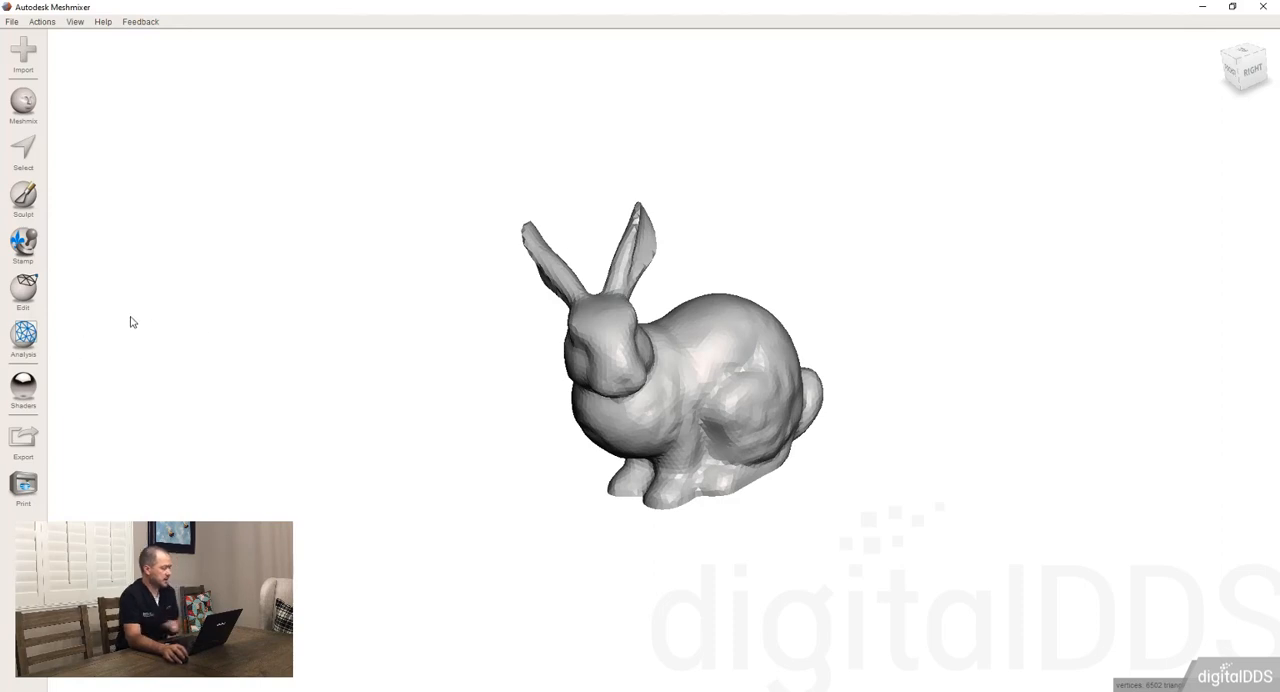
# Show all hidden objects, select the sphere together with the bunny, and combine them into one object
pyautogui.click(75, 21)
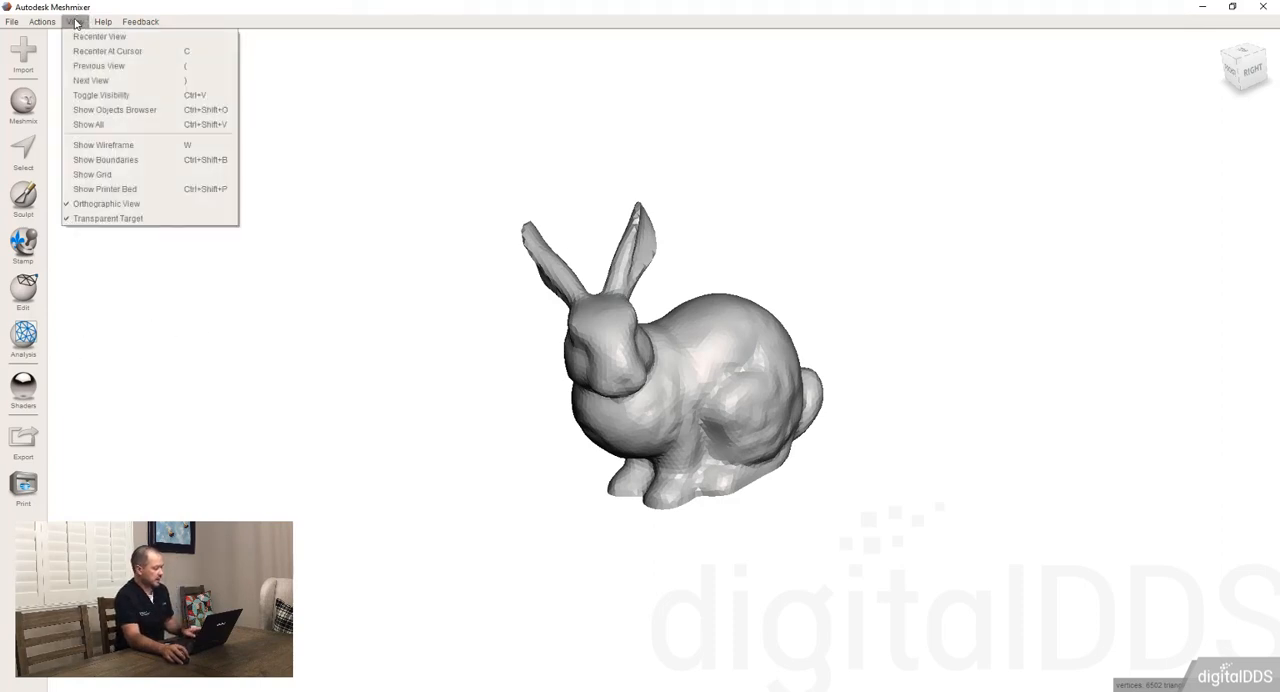
pyautogui.click(88, 125)
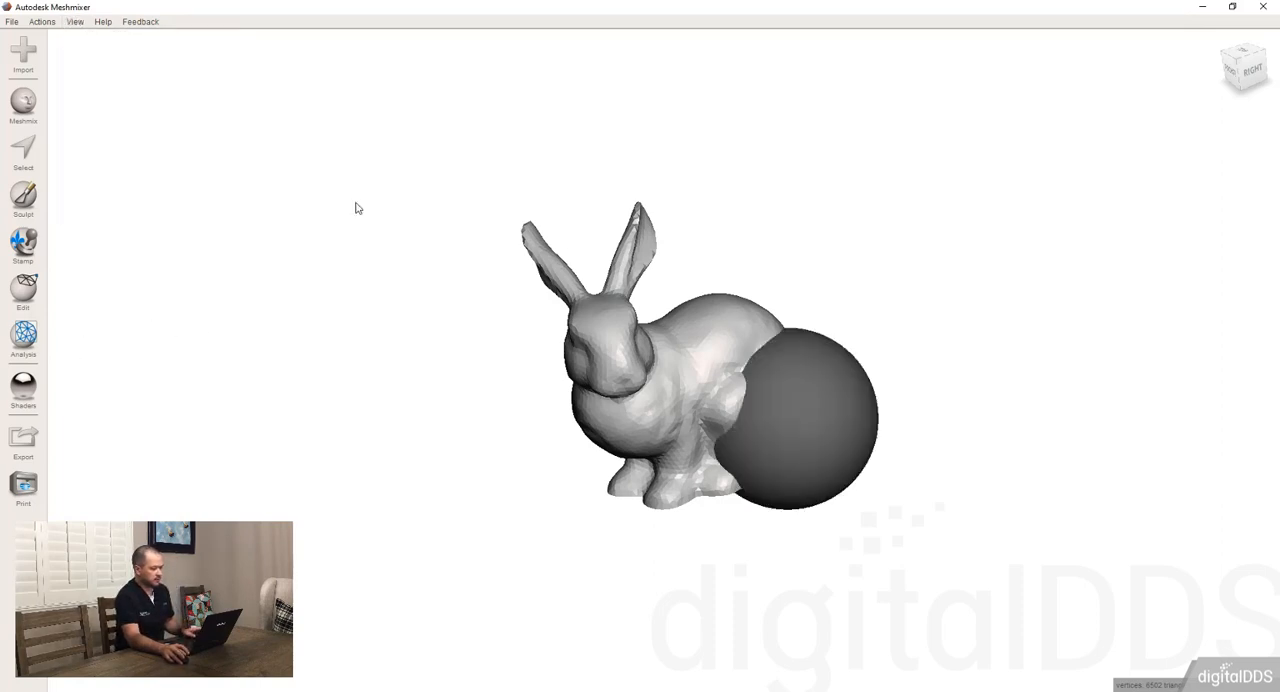
pyautogui.keyDown('shift'); pyautogui.click(805, 416); pyautogui.keyUp('shift')
pyautogui.moveTo(693, 444); pyautogui.dragTo(663, 342, button='right')
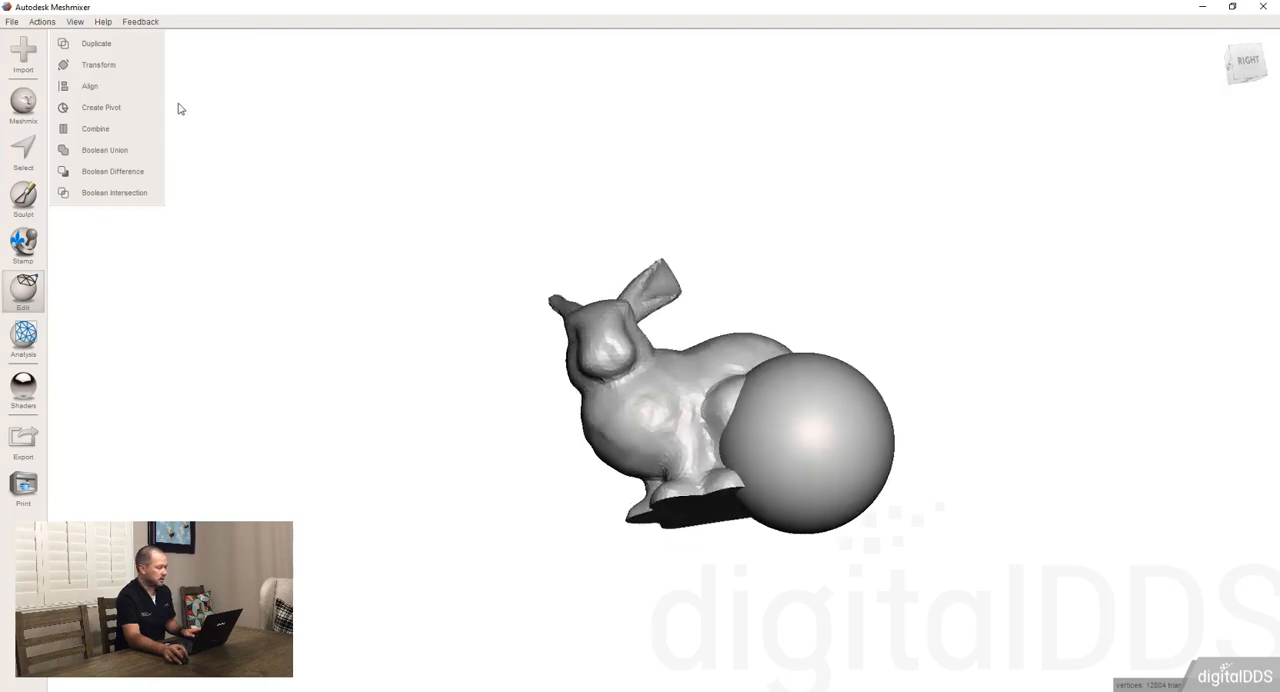
pyautogui.click(116, 128)
pyautogui.moveTo(798, 430); pyautogui.dragTo(759, 352, button='right')
pyautogui.moveTo(713, 389); pyautogui.dragTo(790, 453, button='right')
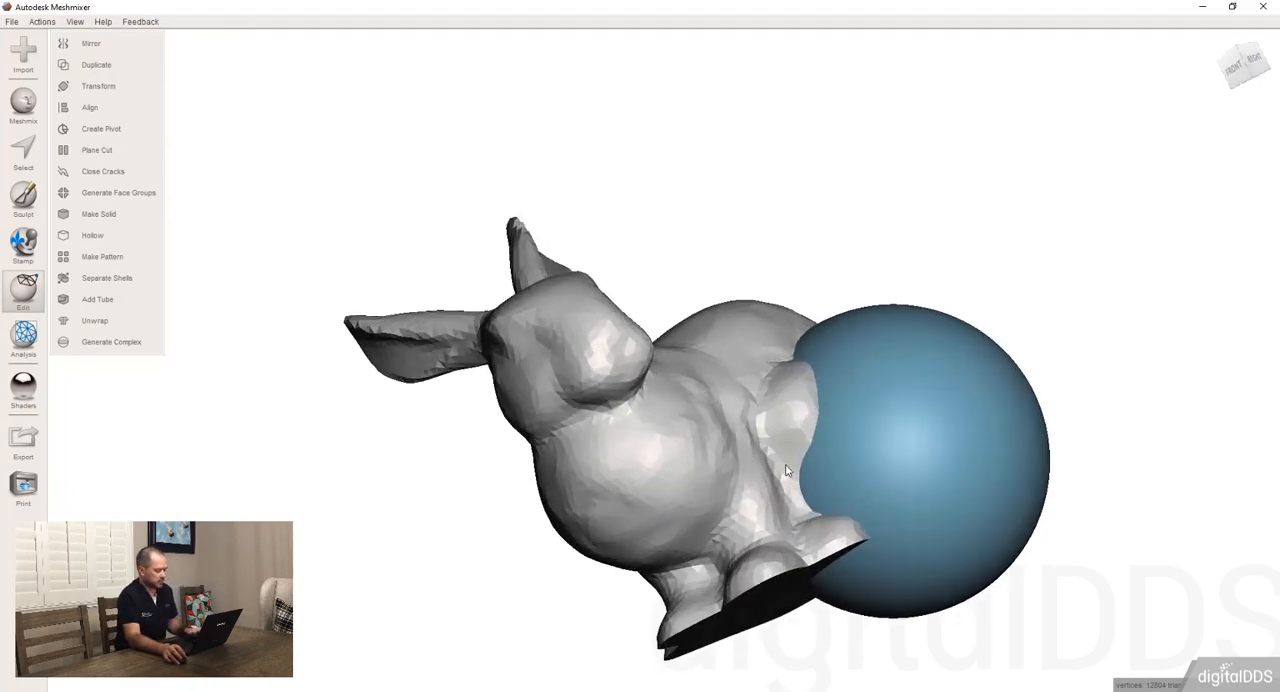
# Display the wireframe and examine the triangles where the sphere overlaps the bunny's haunch
pyautogui.press('w')
pyautogui.scroll(10, 800, 455)
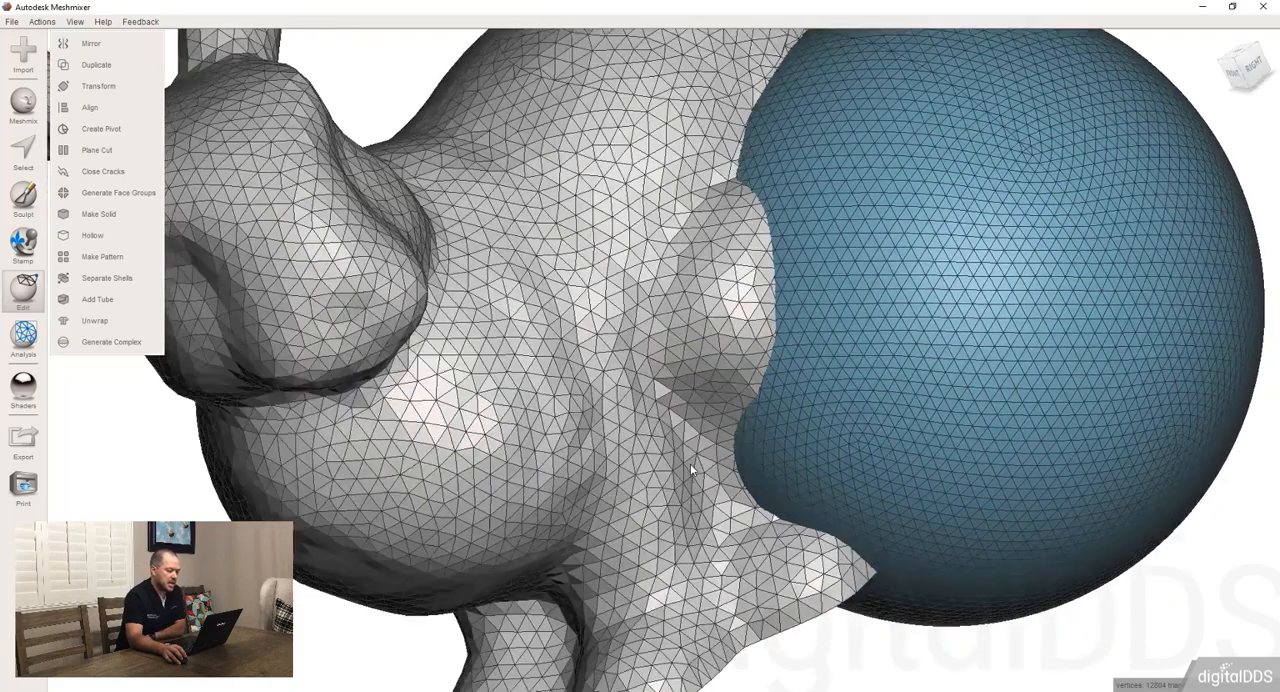
pyautogui.moveTo(690, 463); pyautogui.dragTo(792, 335, button='right')
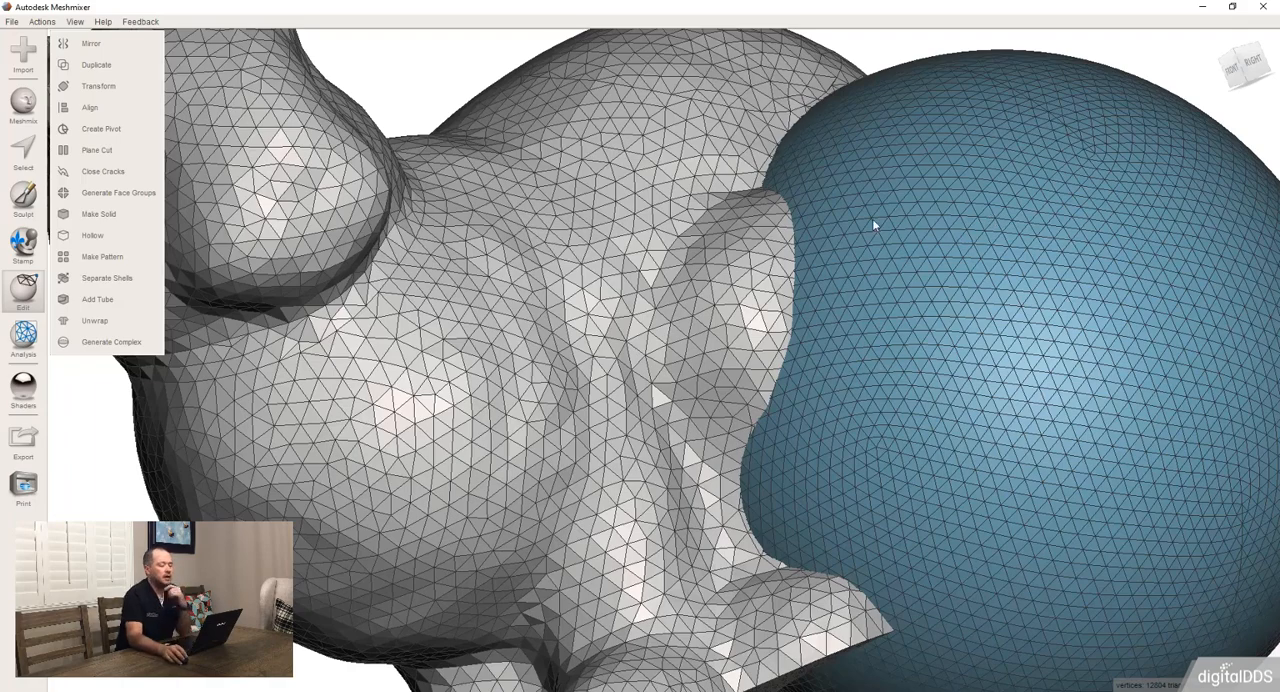
pyautogui.scroll(-2, 853, 236)
pyautogui.moveTo(880, 287); pyautogui.dragTo(897, 291, button='right')
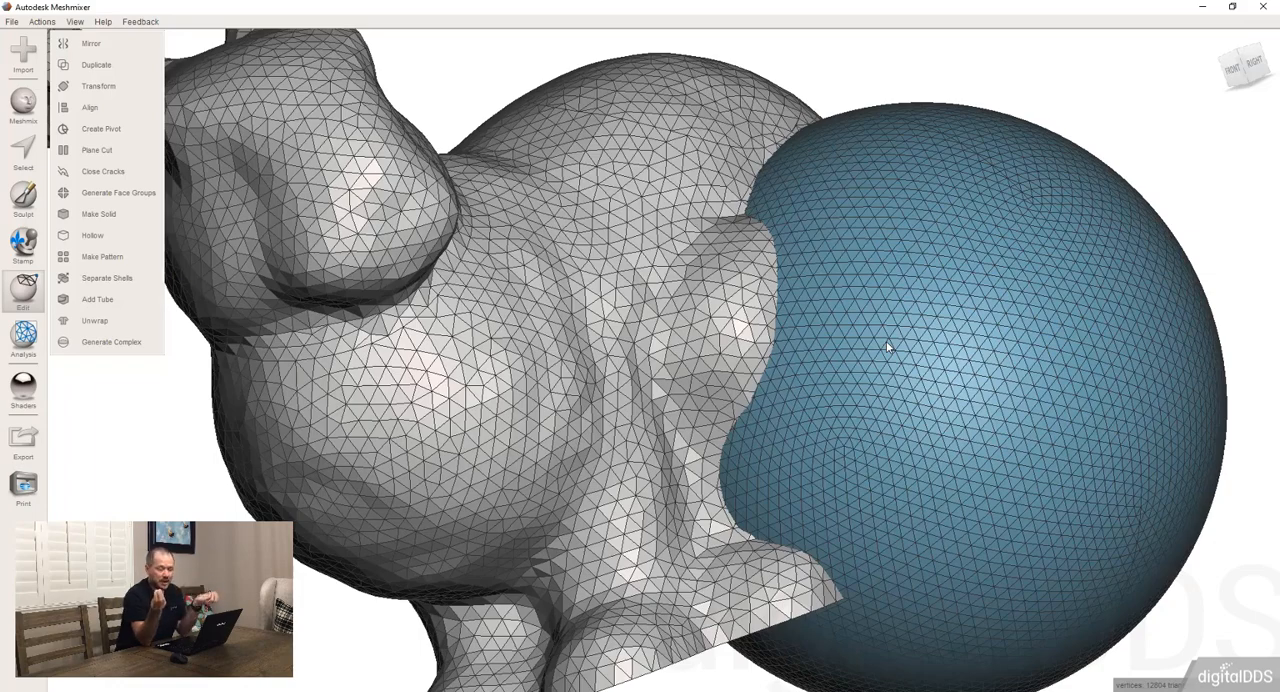
pyautogui.moveTo(826, 289); pyautogui.dragTo(724, 316, button='right')
pyautogui.scroll(6, 724, 316)
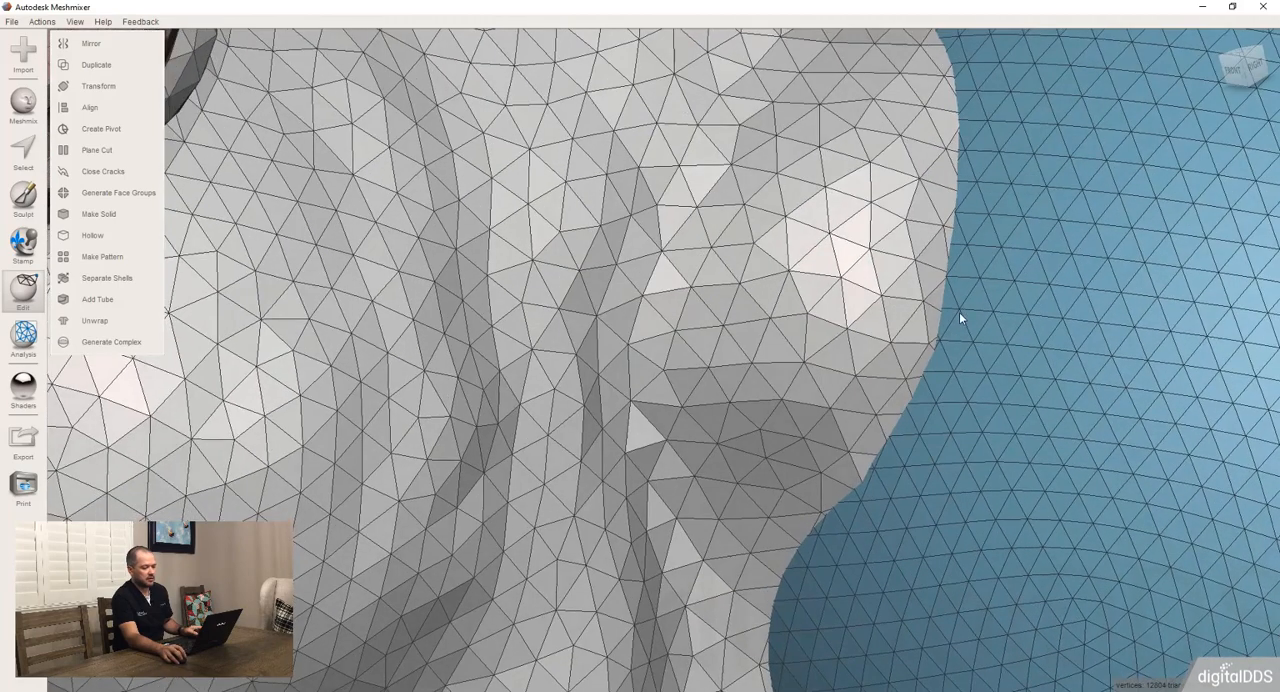
# Select a few sphere faces along the intersection with the bunny and expand the selection outward by rings
pyautogui.moveTo(956, 309); pyautogui.dragTo(625, 298, button='middle')
pyautogui.scroll(3, 694, 254)
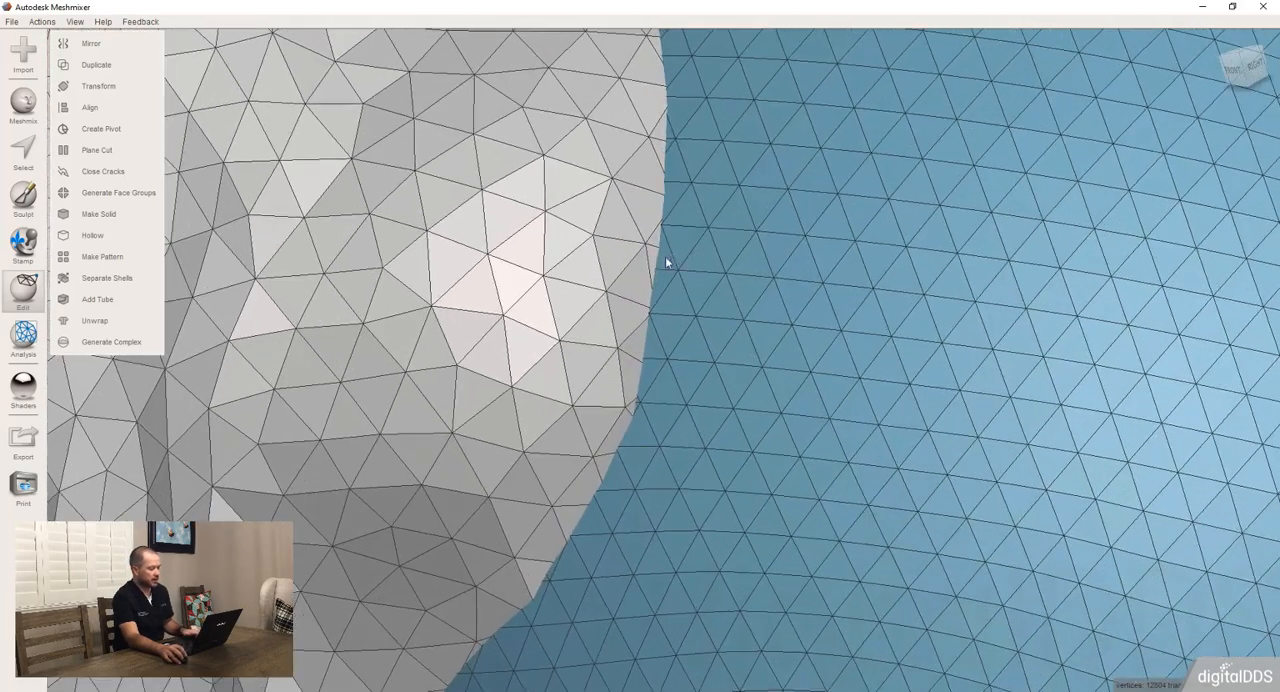
pyautogui.press('s')
pyautogui.click(661, 261)
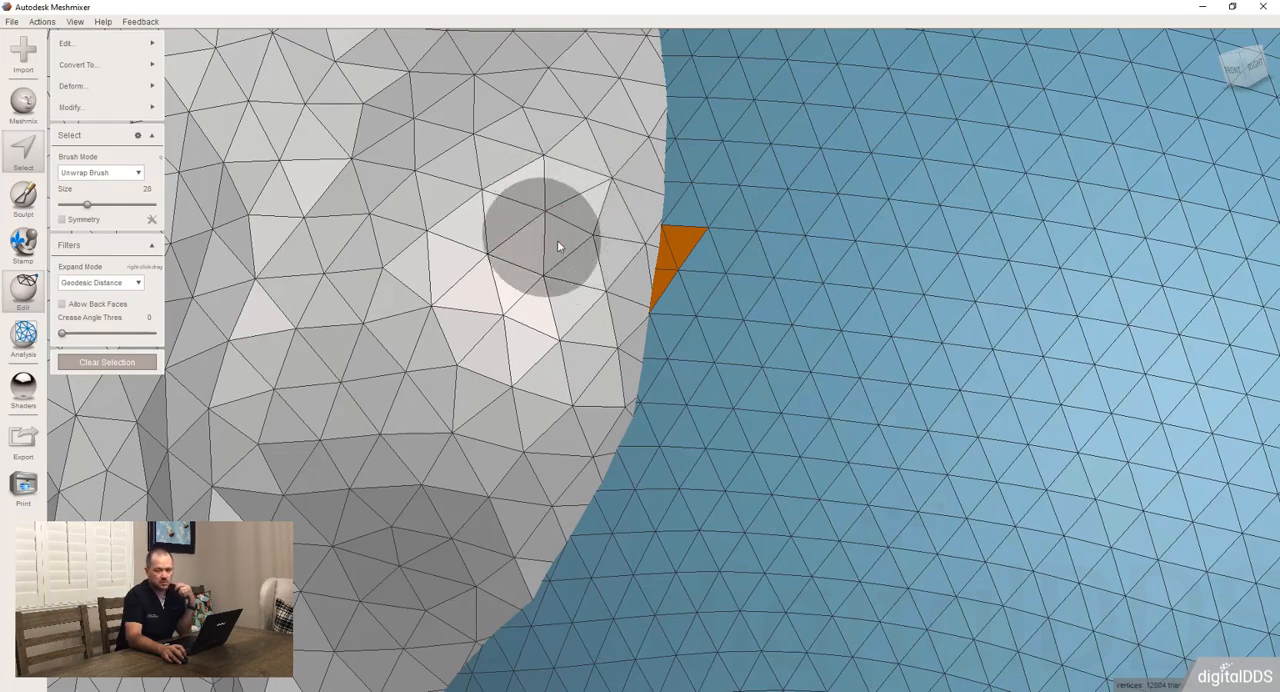
pyautogui.hotkey('shift', '.')
pyautogui.hotkey('shift', '.')
pyautogui.hotkey('shift', '.')
pyautogui.hotkey('shift', '.')
pyautogui.hotkey('shift', '.')
pyautogui.hotkey('shift', '.')
pyautogui.hotkey('shift', '.')
pyautogui.hotkey('shift', '.')
pyautogui.hotkey('shift', '.')
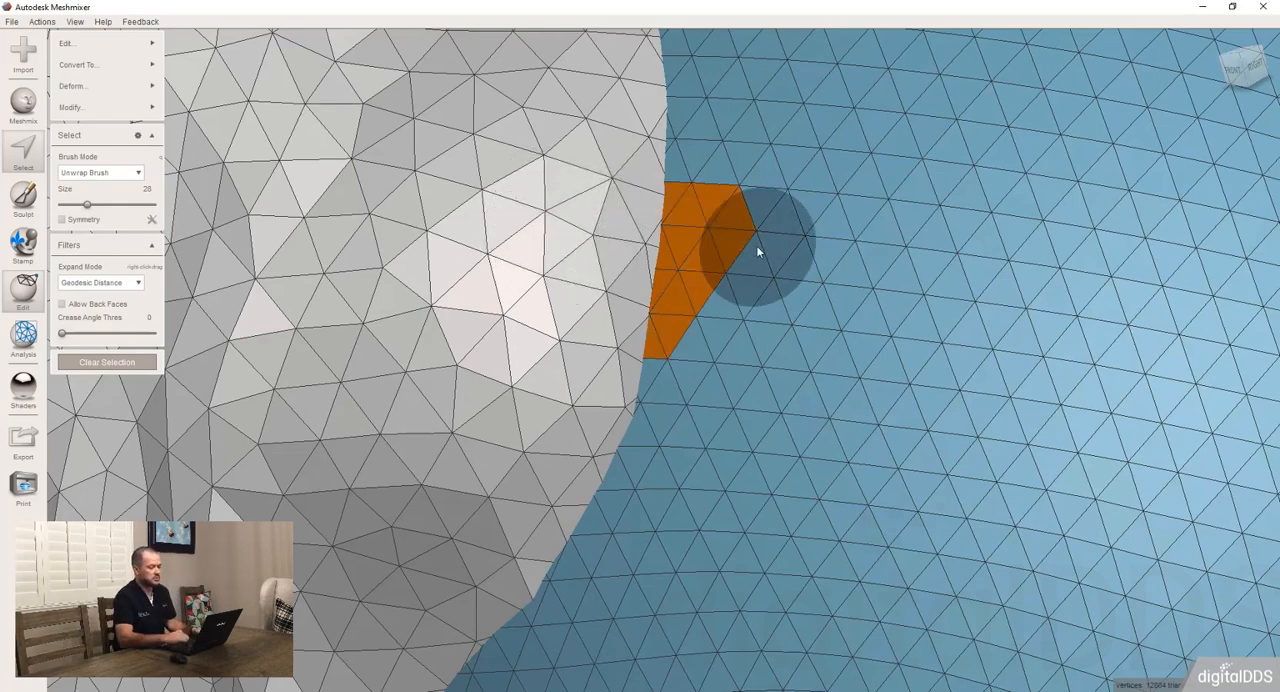
# Contract the sphere face selection beside the bunny by several rings, and expand it outward again
pyautogui.hotkey('shift', ',')
pyautogui.hotkey('shift', ',')
pyautogui.hotkey('shift', ',')
pyautogui.hotkey('shift', ',')
pyautogui.hotkey('shift', ',')
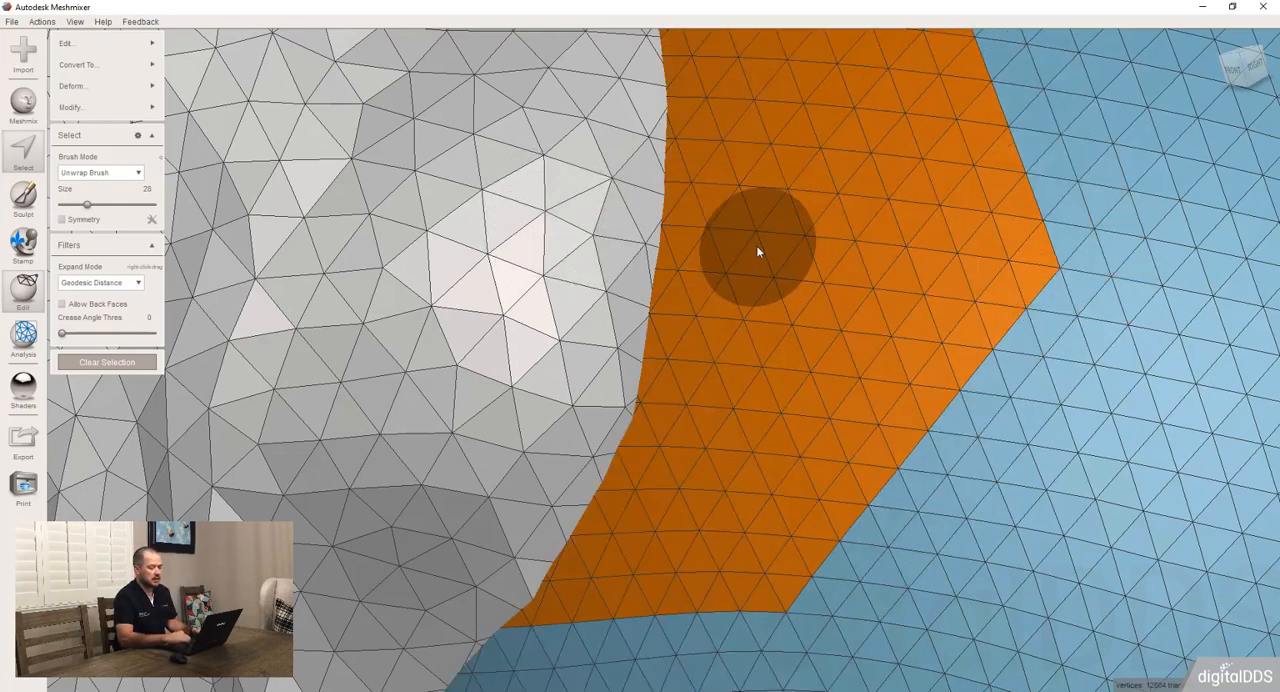
pyautogui.hotkey('shift', '.')
pyautogui.hotkey('shift', '.')
pyautogui.hotkey('shift', '.')
pyautogui.hotkey('shift', '.')
pyautogui.hotkey('shift', '.')
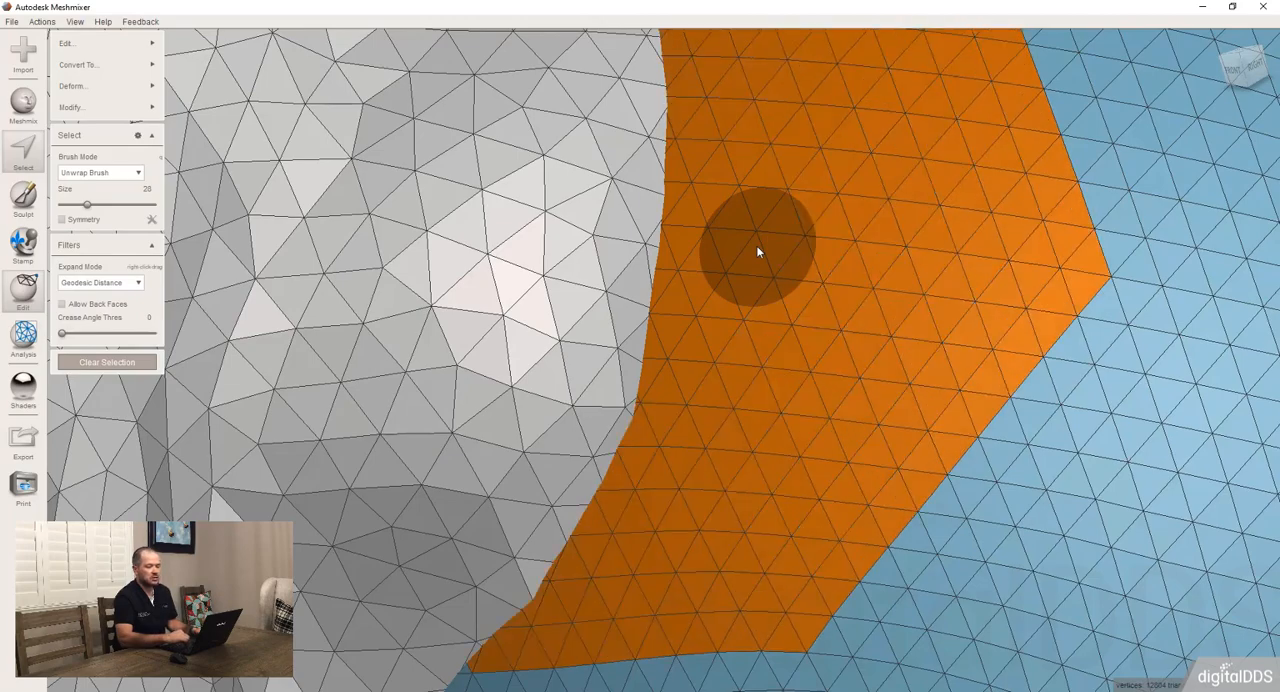
# Select all connected faces of the sphere, and switch the selection to all connected faces of the bunny
pyautogui.scroll(-10, 959, 380)
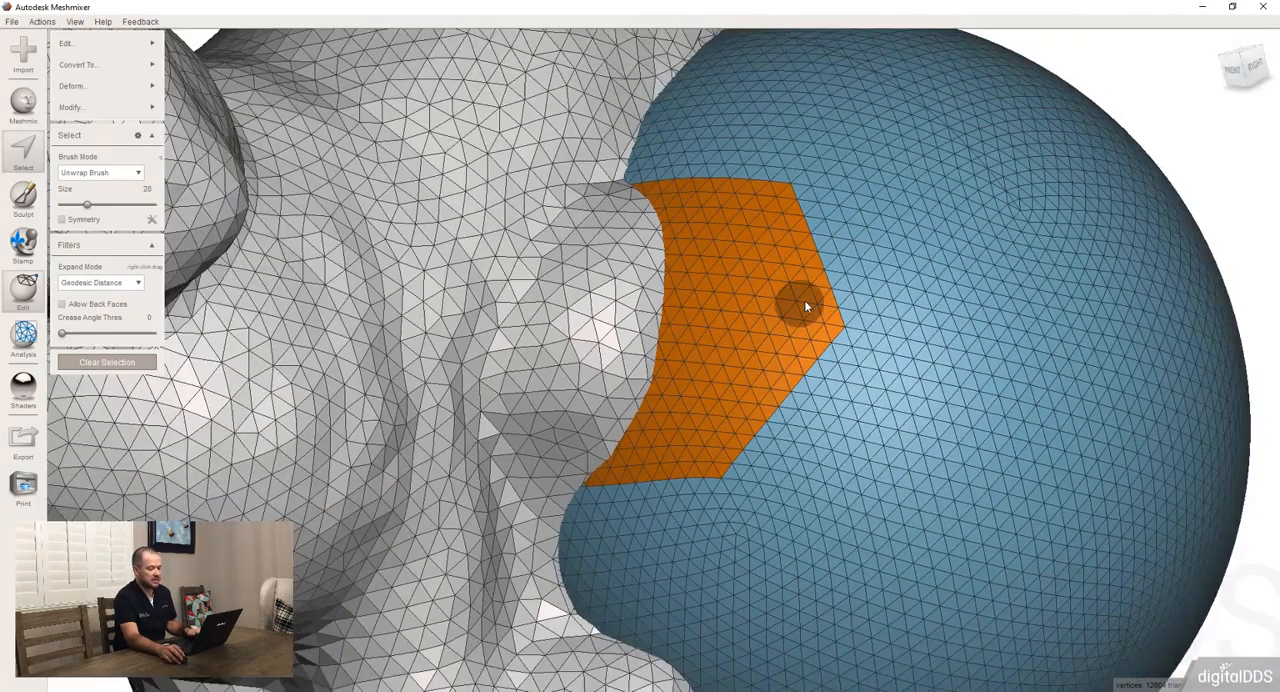
pyautogui.scroll(-3, 804, 300)
pyautogui.doubleClick(805, 300)
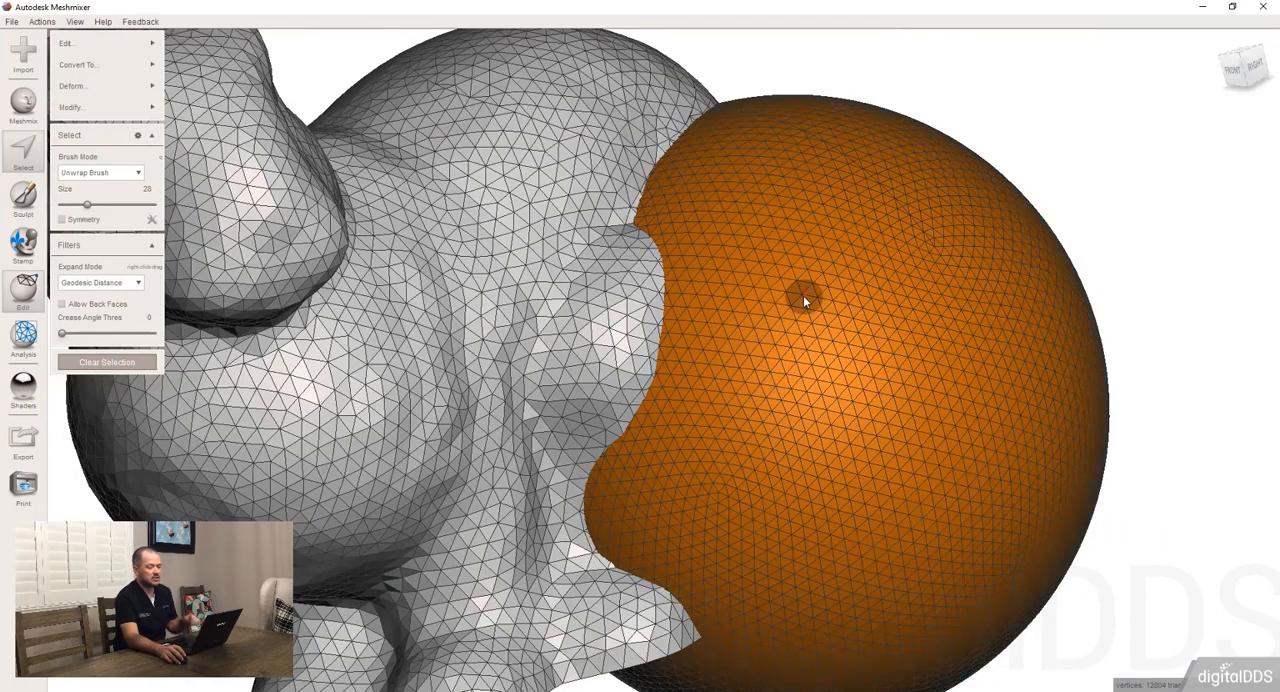
pyautogui.click(603, 304)
pyautogui.doubleClick(603, 304)
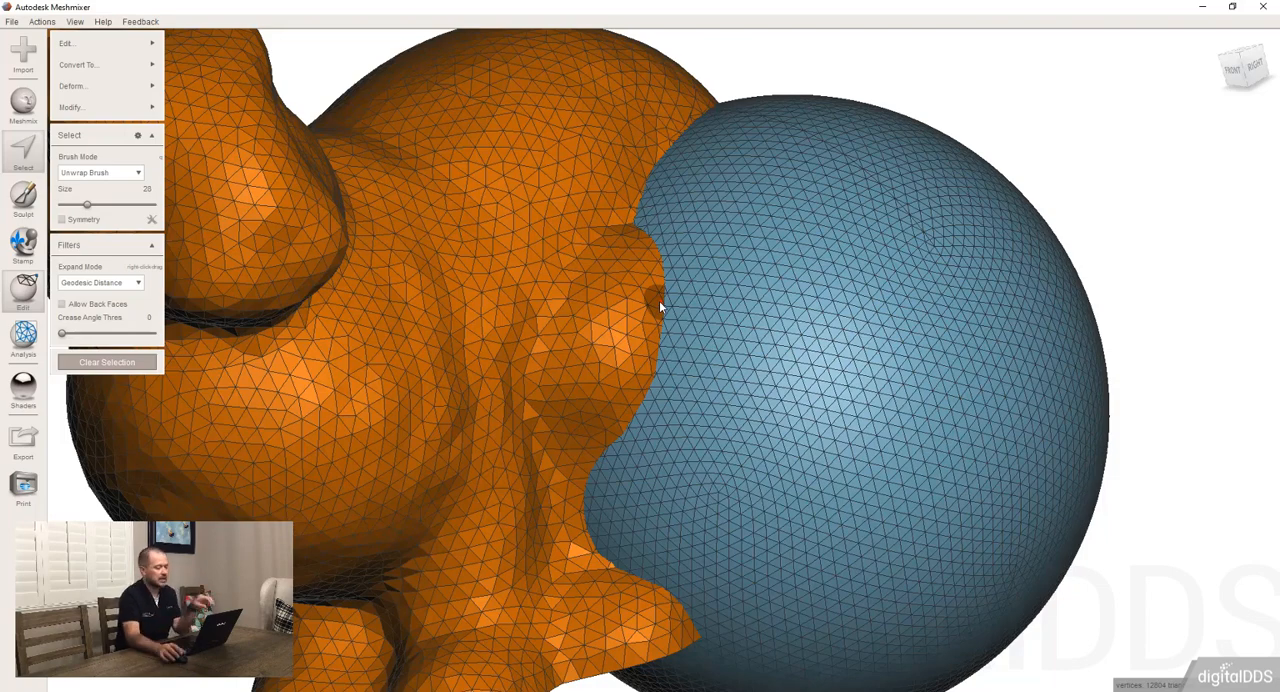
# Clear the selection, enlarge the selection brush to size 83, and select a round patch on the bunny's side
pyautogui.scroll(-5, 659, 300)
pyautogui.moveTo(750, 350); pyautogui.dragTo(634, 288, button='right')
pyautogui.press('Escape')
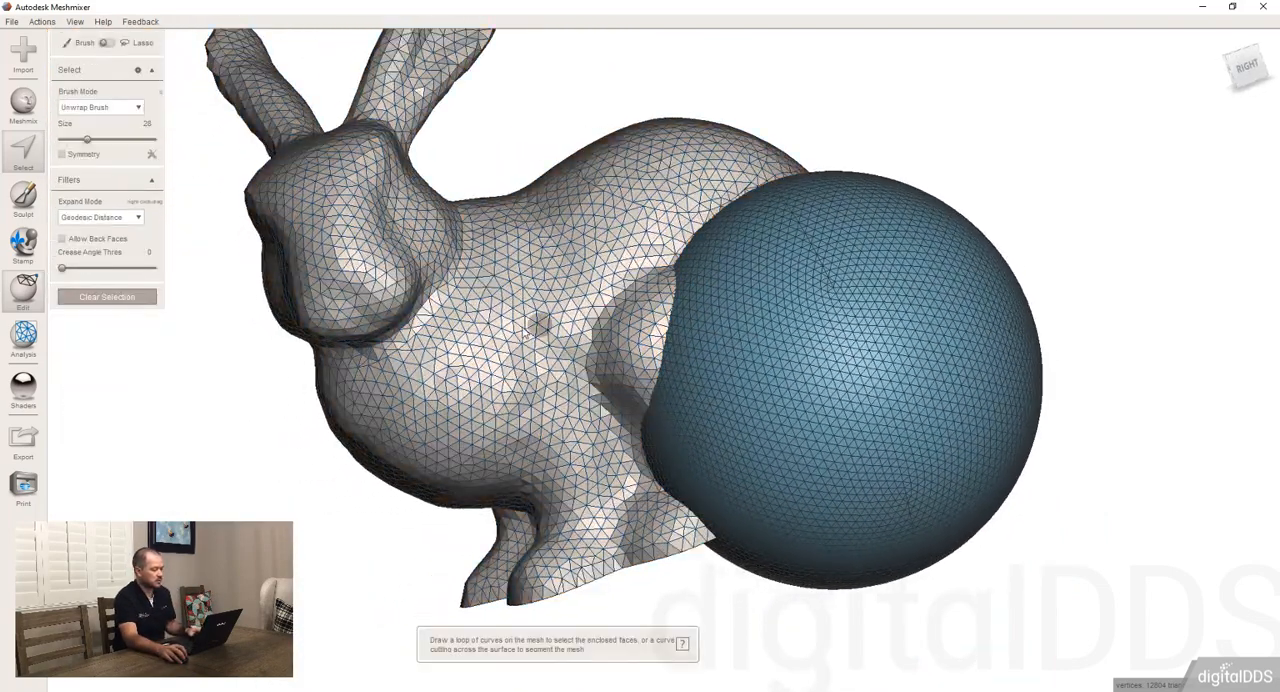
pyautogui.press(']')
pyautogui.press(']')
pyautogui.press(']')
pyautogui.press(']')
pyautogui.press(']')
pyautogui.click(536, 317)
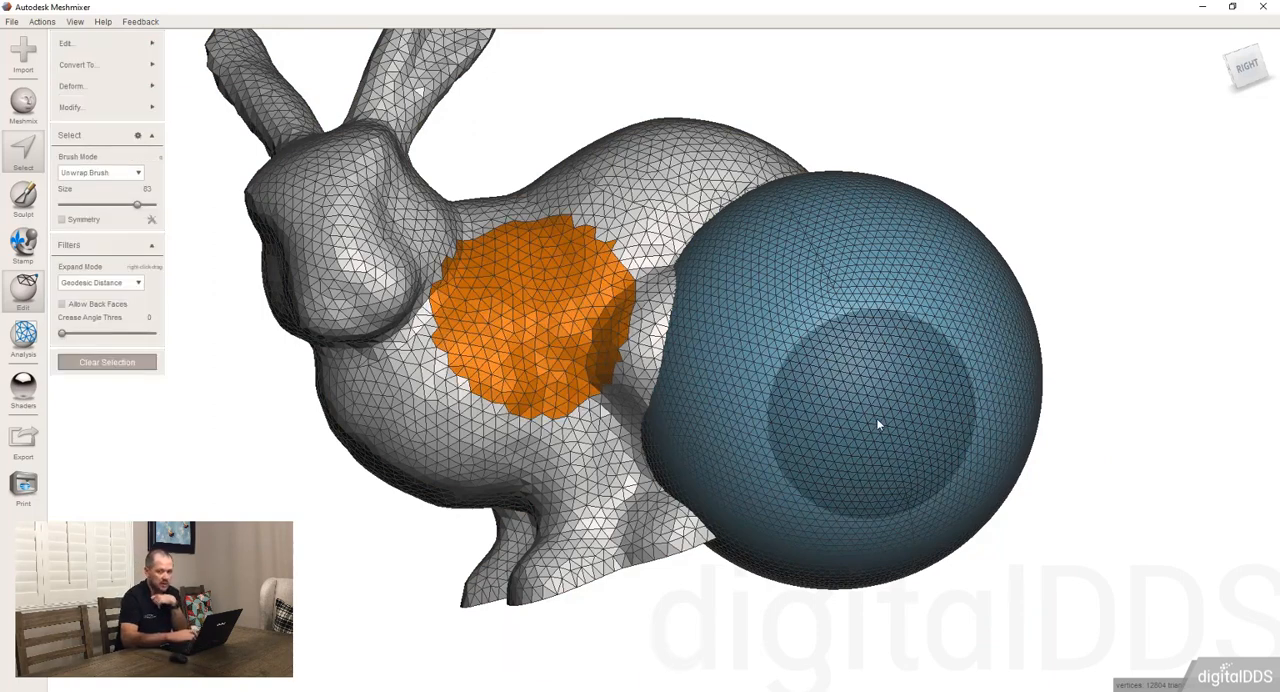
# Invert the patch selection across both the bunny and the sphere, and invert it back
pyautogui.press('i')
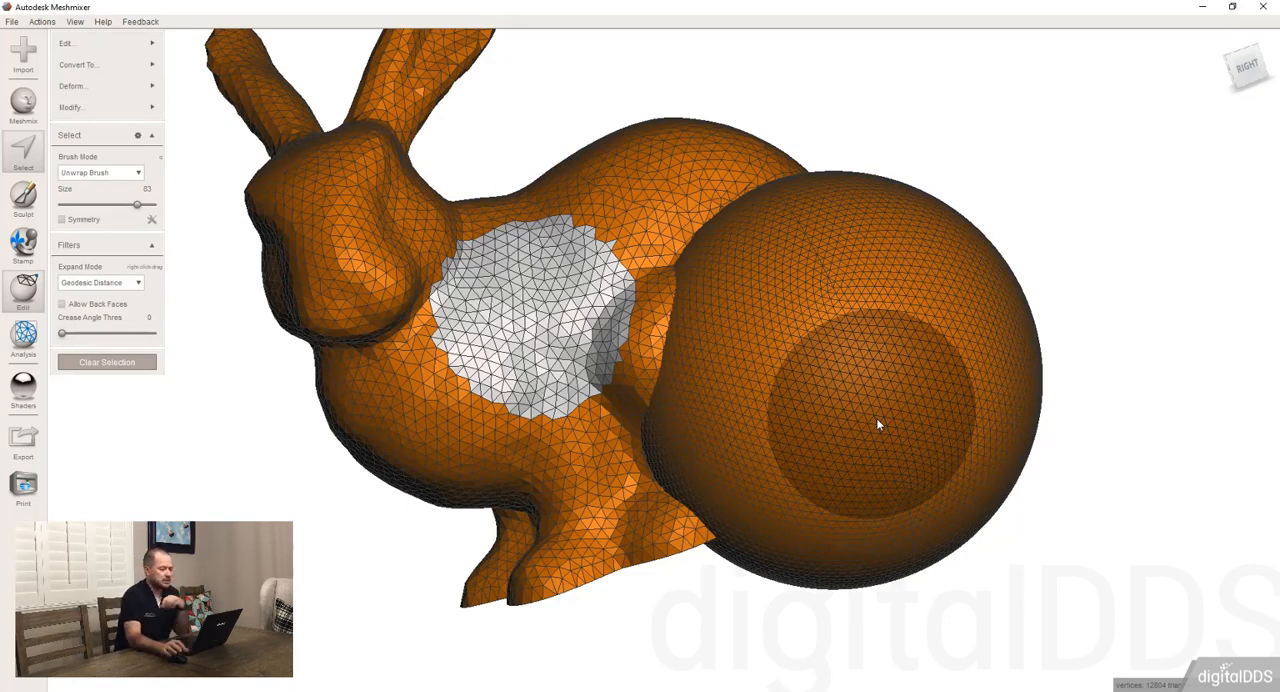
pyautogui.scroll(-2, 648, 342)
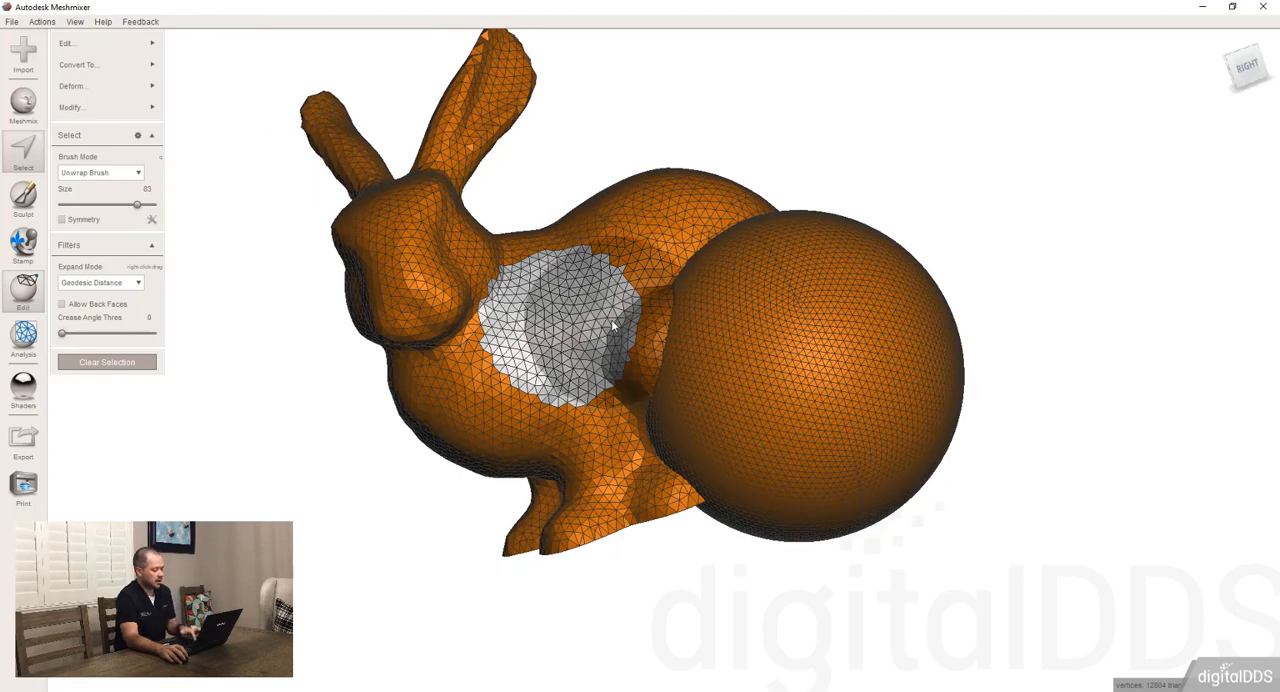
pyautogui.press('i')
# Invert the patch selection within the connected bunny mesh only, using Invert (Connected)
pyautogui.click(142, 90)
pyautogui.moveTo(140, 107)
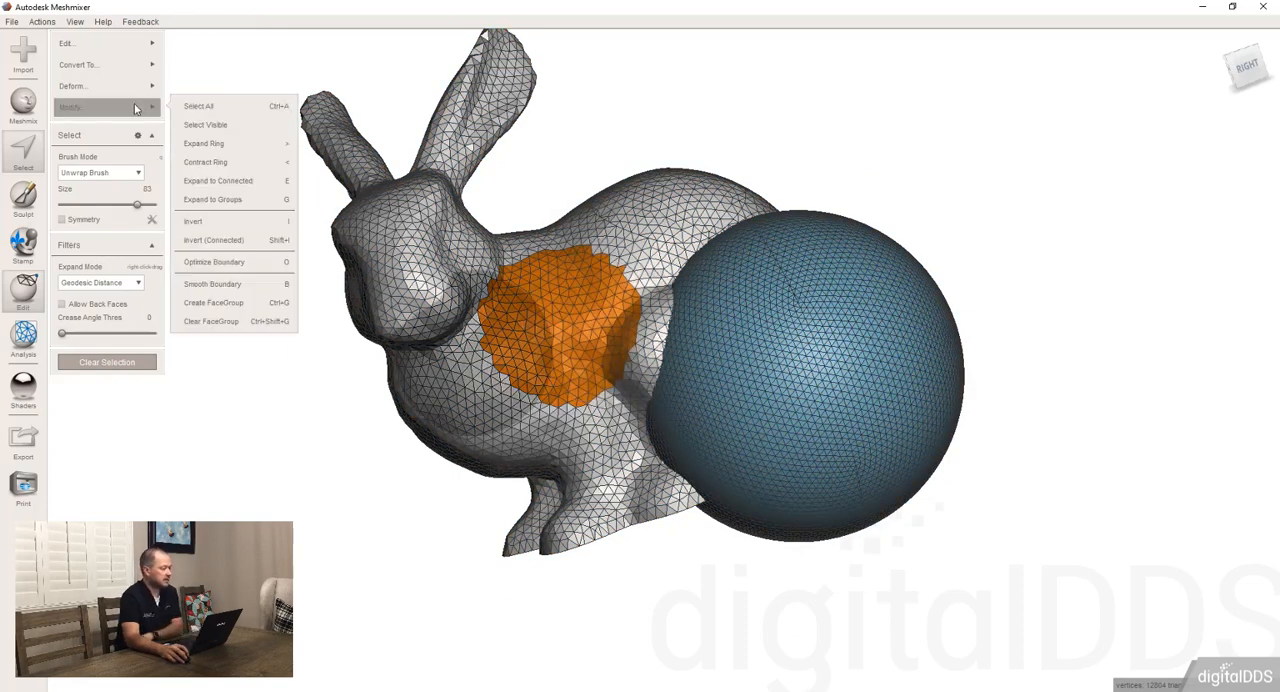
pyautogui.click(241, 243)
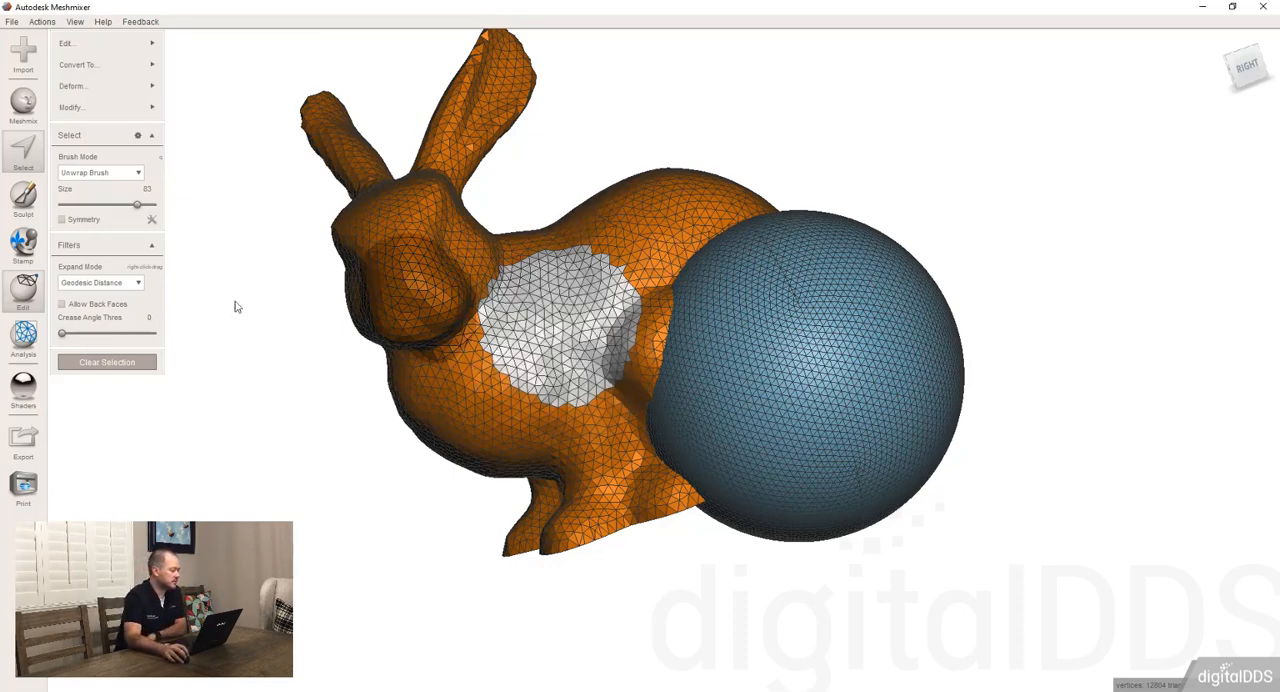
pyautogui.moveTo(145, 73)
pyautogui.moveTo(145, 45)
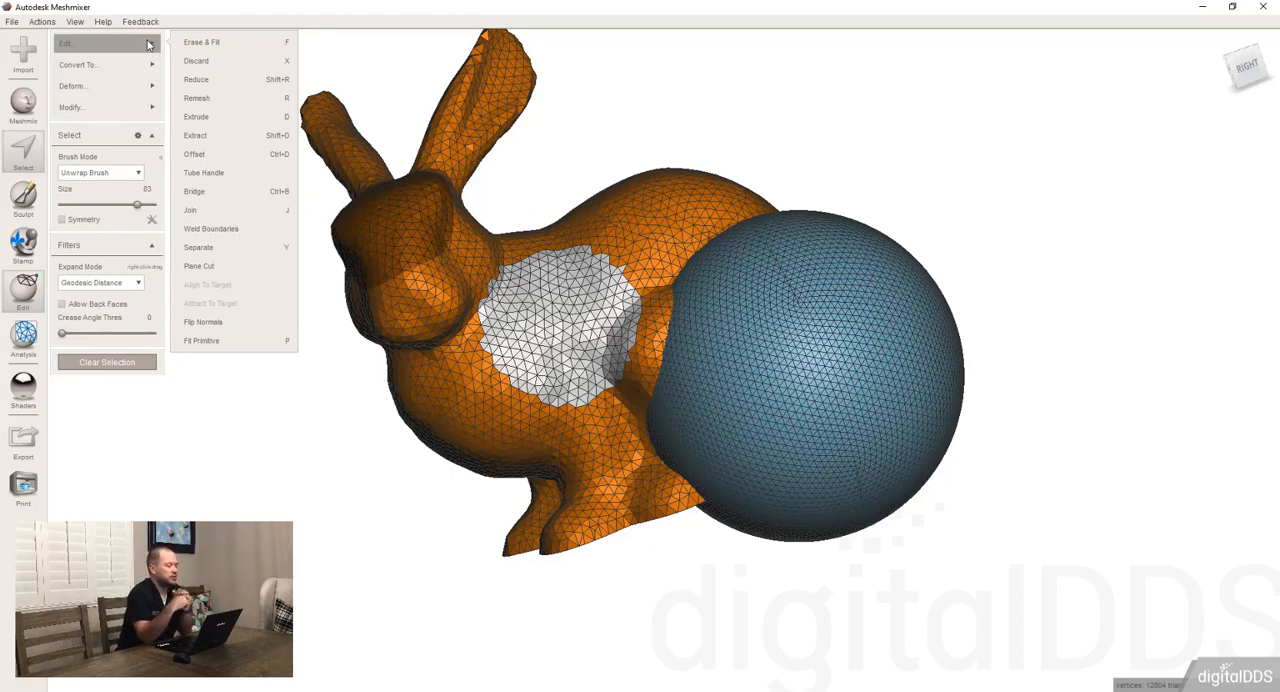
pyautogui.moveTo(120, 110)
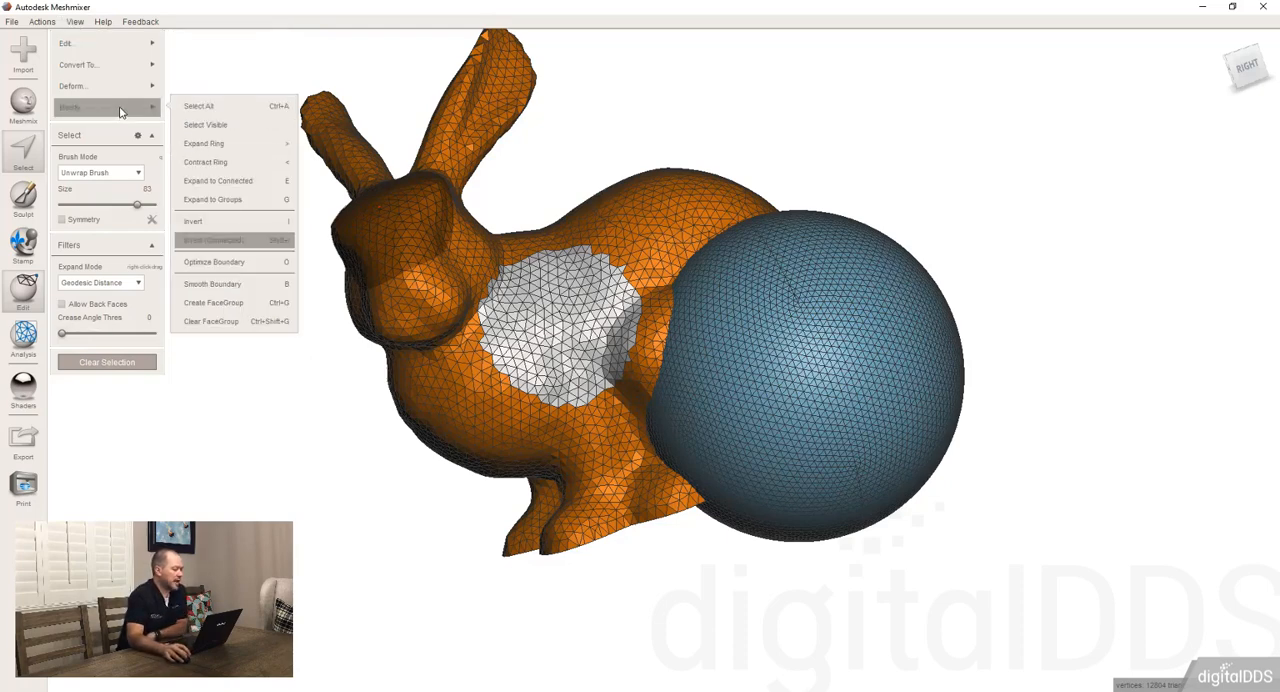